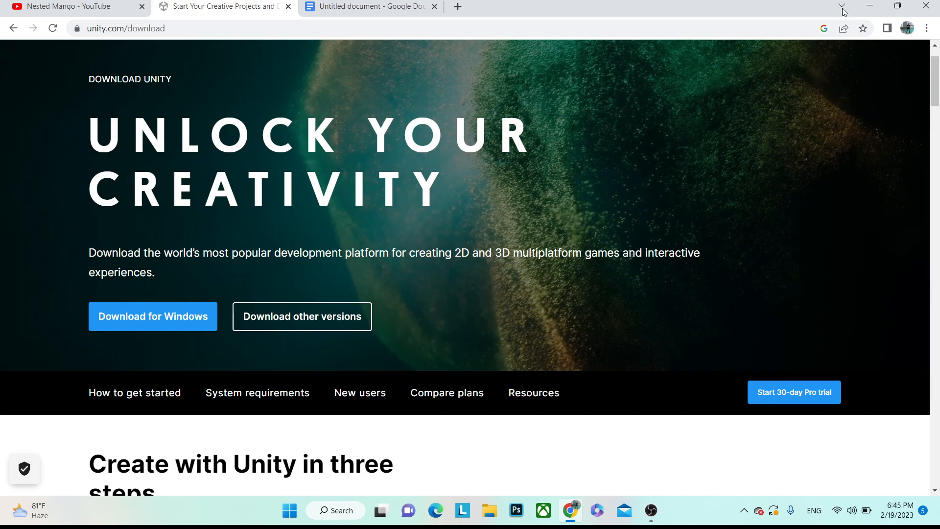
- Minimize Chrome and start Unity Hub from its desktop shortcut
{"action": "left_click", "coordinate": [870, 5]}
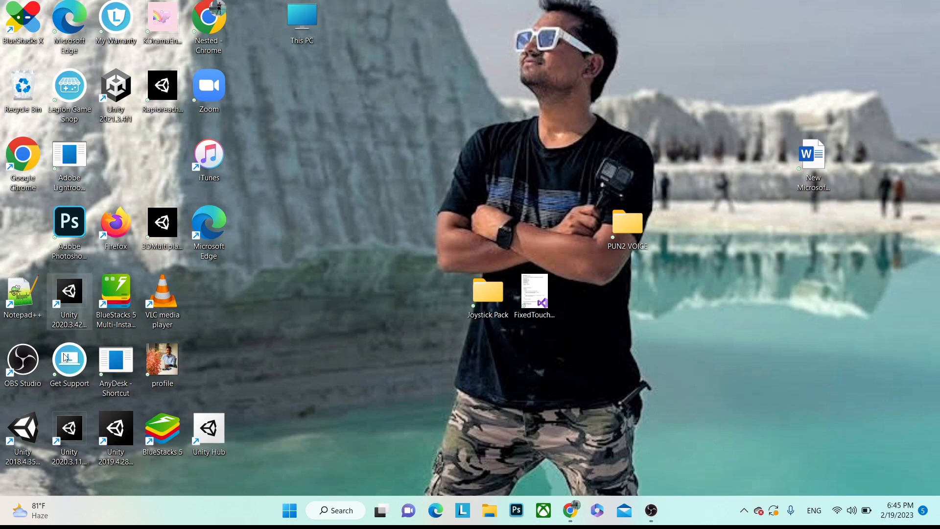
{"action": "double_click", "coordinate": [218, 433]}
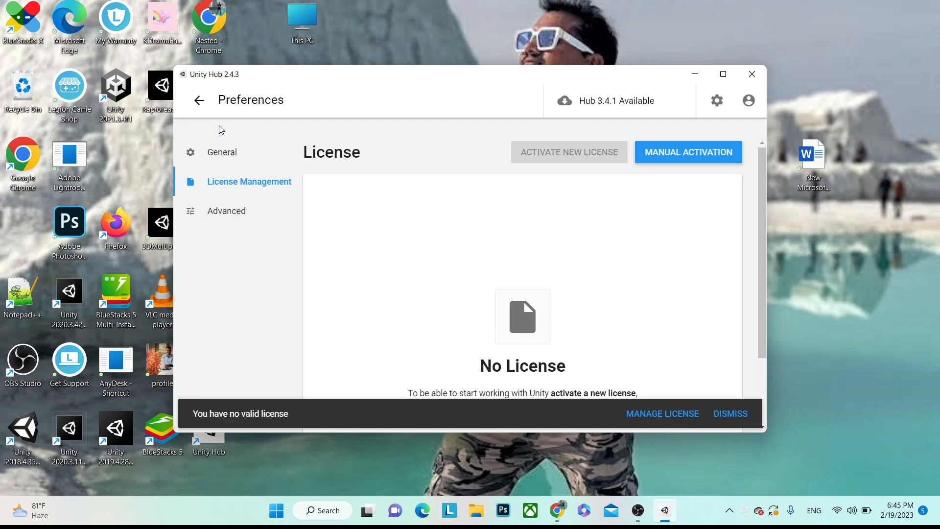
- Go from Preferences to Installs and bring up the Add Unity Version list
{"action": "left_click", "coordinate": [199, 103]}
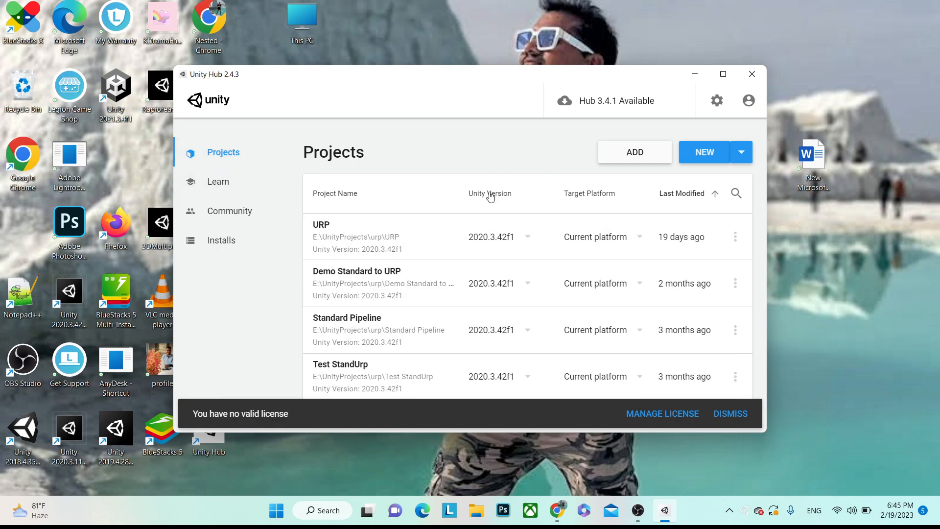
{"action": "left_click", "coordinate": [226, 241]}
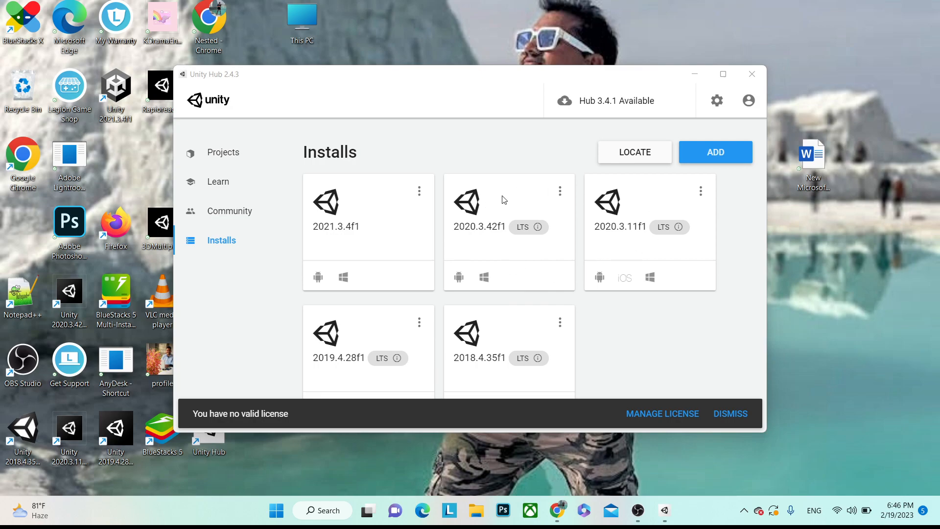
{"action": "left_click", "coordinate": [713, 164]}
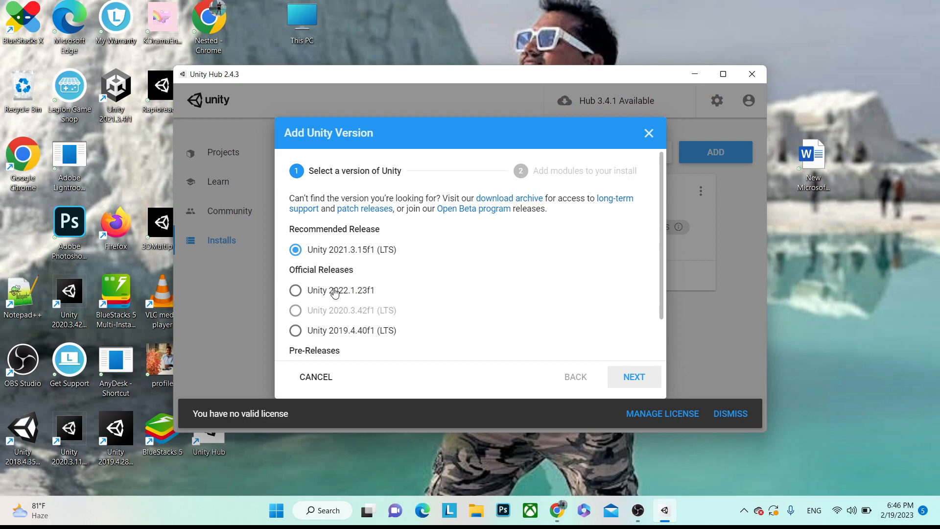
{"action": "scroll", "coordinate": [402, 259], "scroll_direction": "down", "scroll_amount": 1}
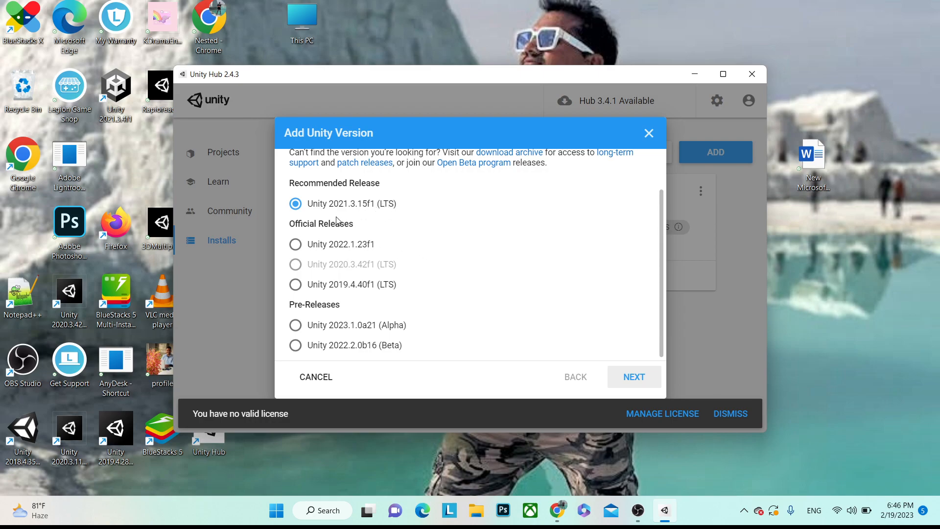
{"action": "scroll", "coordinate": [326, 219], "scroll_direction": "up", "scroll_amount": 1}
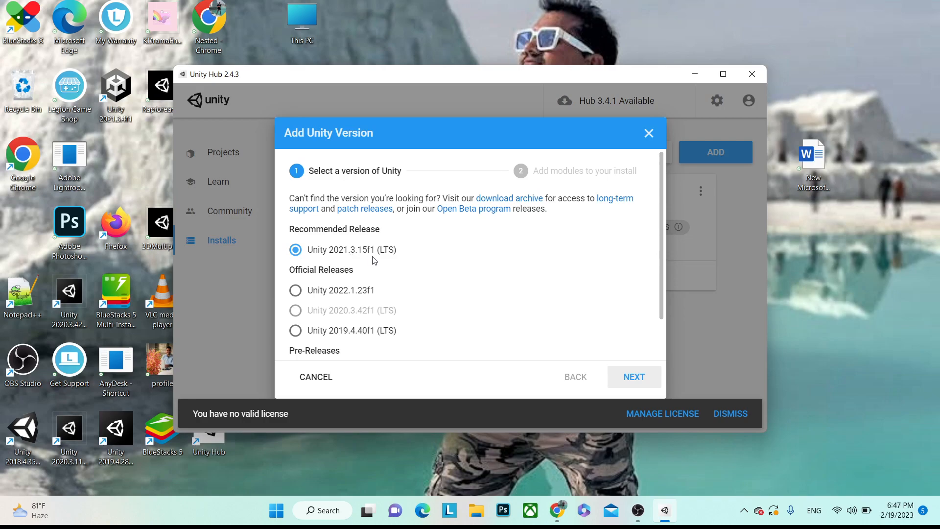
{"action": "left_click", "coordinate": [632, 380]}
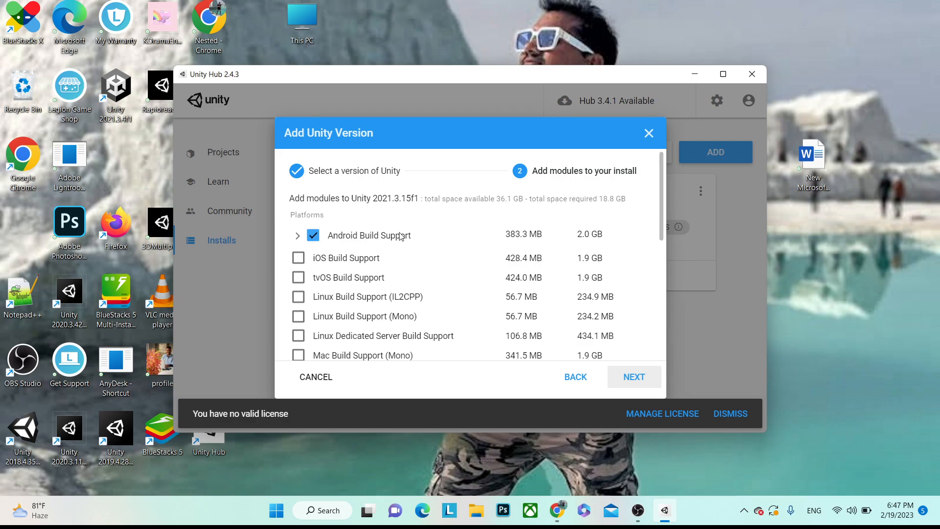
{"action": "left_click", "coordinate": [298, 260]}
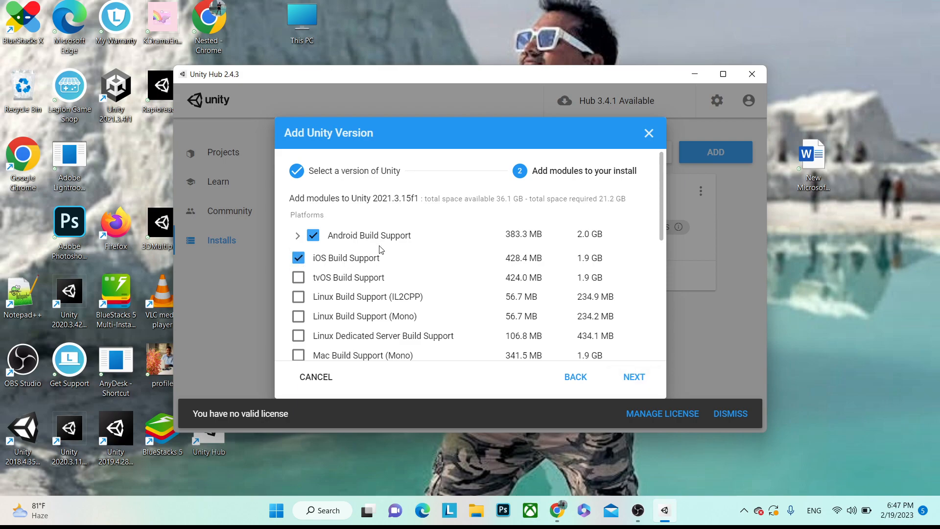
{"action": "scroll", "coordinate": [392, 237], "scroll_direction": "down", "scroll_amount": 1}
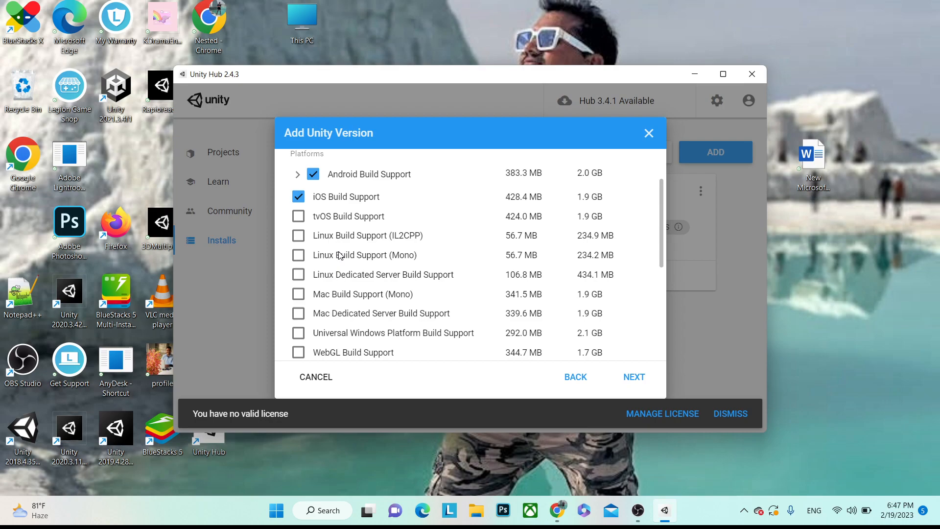
{"action": "scroll", "coordinate": [339, 255], "scroll_direction": "down", "scroll_amount": 1}
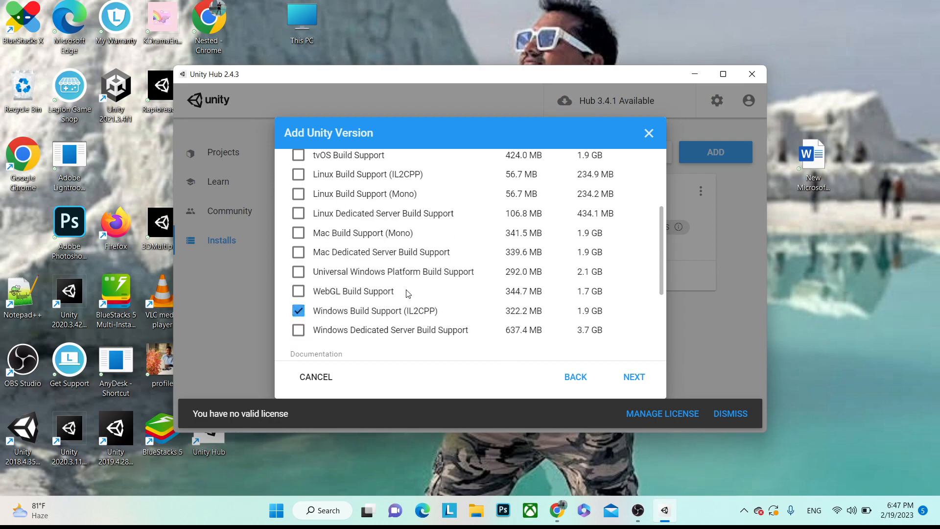
{"action": "scroll", "coordinate": [406, 292], "scroll_direction": "down", "scroll_amount": 1}
{"action": "scroll", "coordinate": [352, 277], "scroll_direction": "up", "scroll_amount": 1}
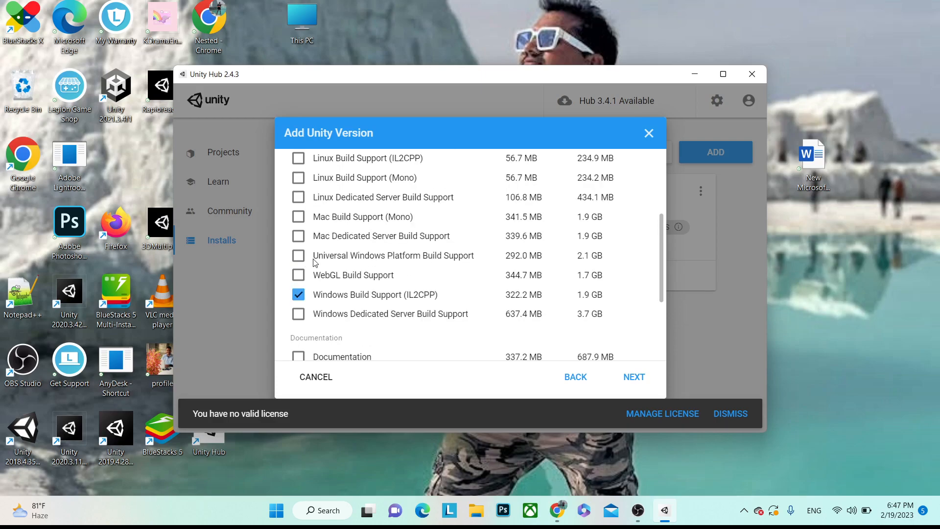
{"action": "left_click", "coordinate": [299, 256]}
{"action": "scroll", "coordinate": [358, 230], "scroll_direction": "up", "scroll_amount": 3}
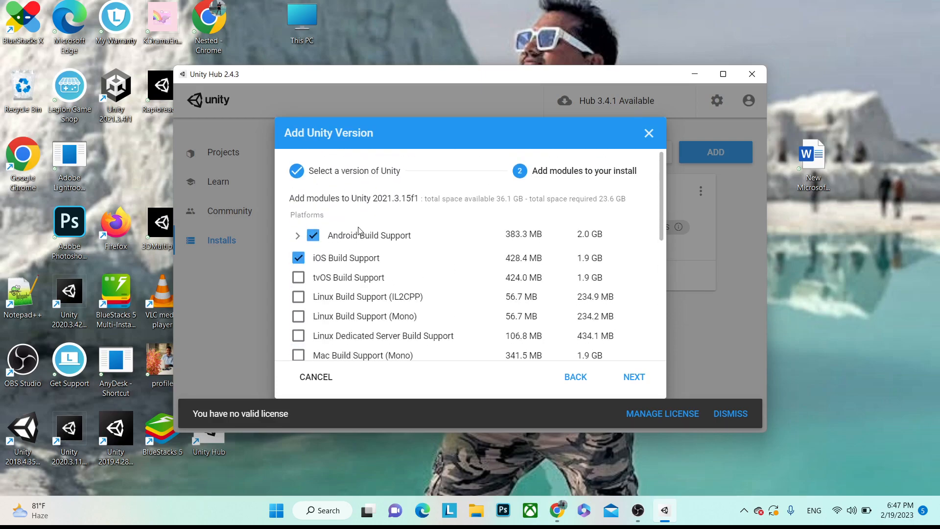
{"action": "scroll", "coordinate": [403, 272], "scroll_direction": "down", "scroll_amount": 1}
{"action": "scroll", "coordinate": [403, 269], "scroll_direction": "up", "scroll_amount": 1}
{"action": "scroll", "coordinate": [496, 280], "scroll_direction": "down", "scroll_amount": 1}
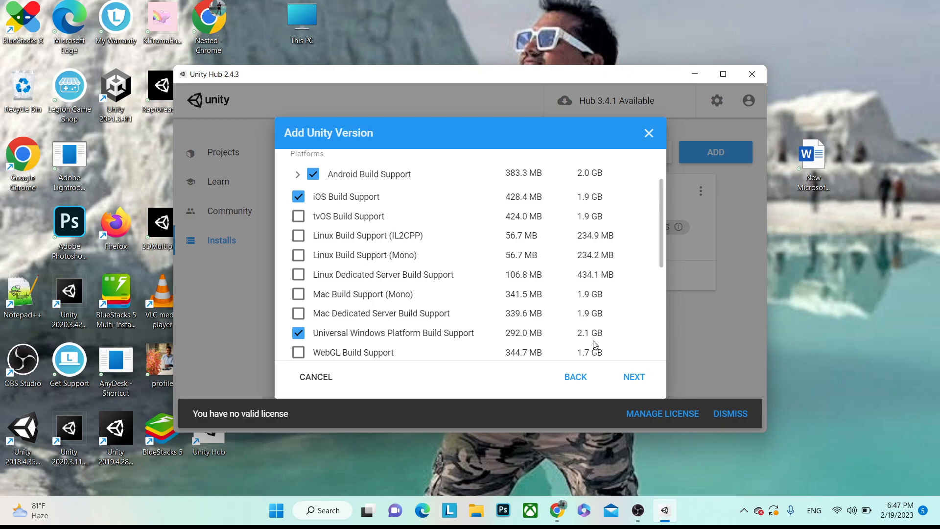
{"action": "scroll", "coordinate": [566, 329], "scroll_direction": "down", "scroll_amount": 3}
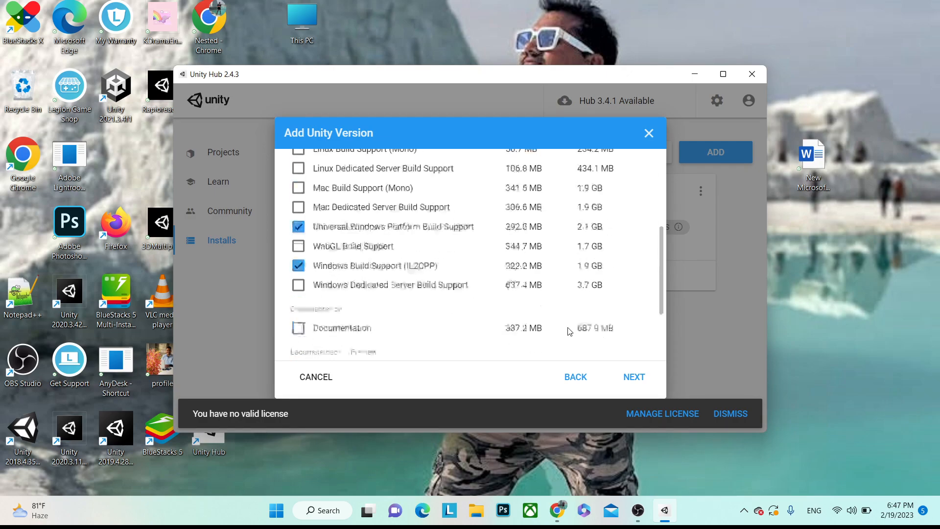
{"action": "left_click", "coordinate": [631, 378]}
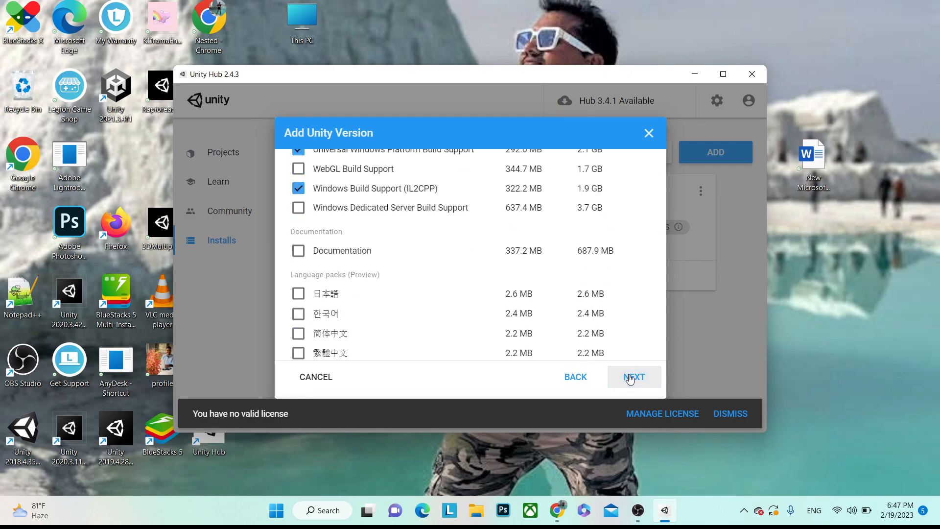
{"action": "scroll", "coordinate": [454, 256], "scroll_direction": "down", "scroll_amount": 1}
{"action": "scroll", "coordinate": [454, 257], "scroll_direction": "down", "scroll_amount": 20}
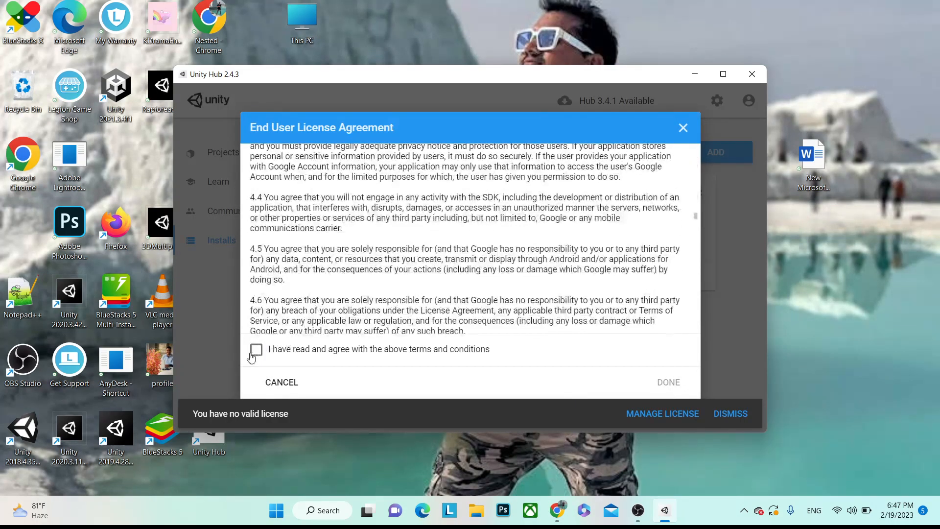
{"action": "left_click", "coordinate": [256, 350]}
{"action": "left_click", "coordinate": [684, 130]}
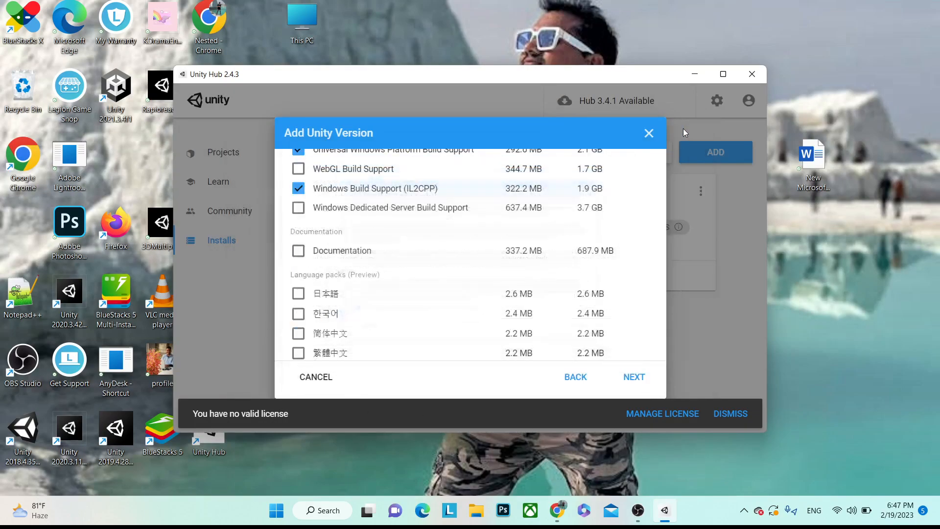
{"action": "left_click", "coordinate": [577, 376]}
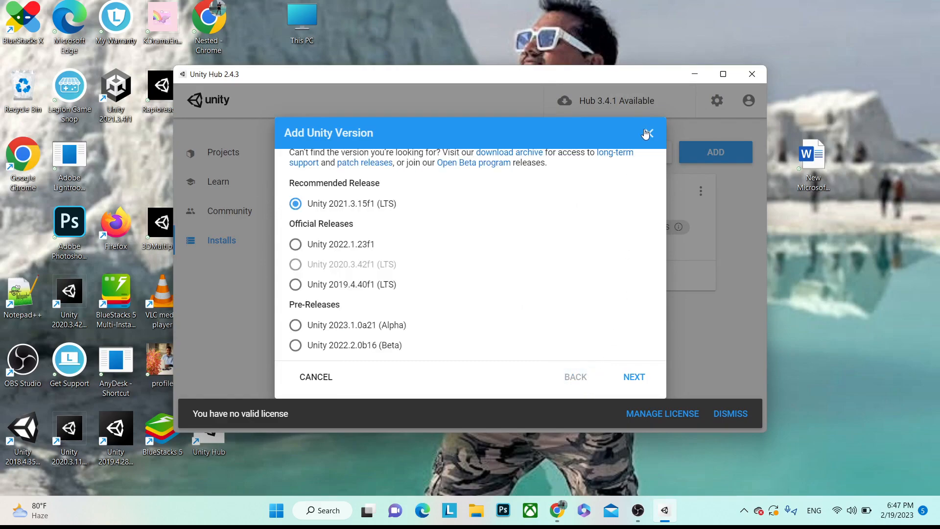
{"action": "left_click", "coordinate": [649, 133]}
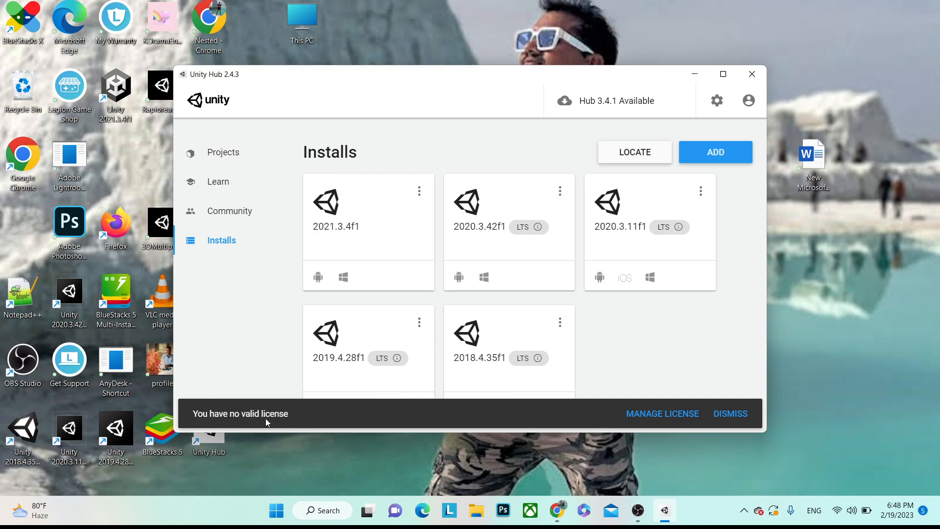
- Use the account menu to reach the License Management page
{"action": "left_click", "coordinate": [749, 102]}
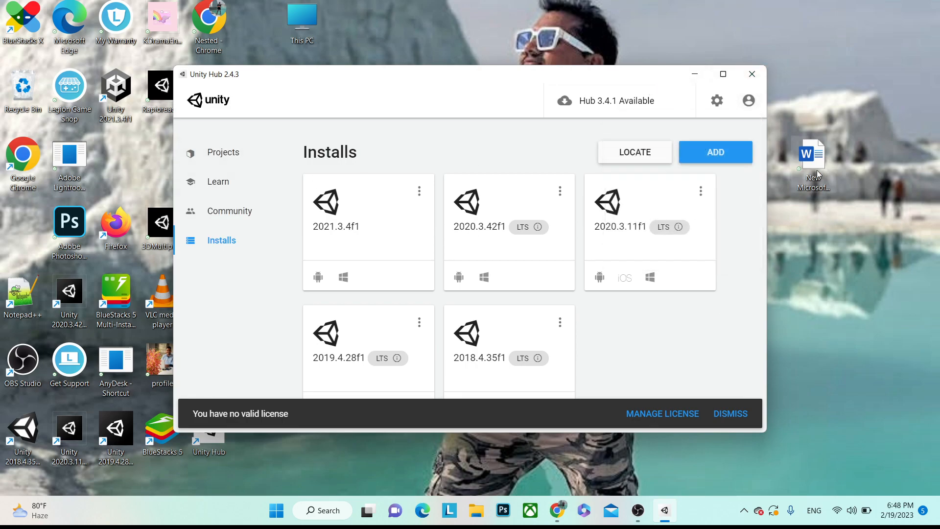
{"action": "left_click", "coordinate": [758, 105]}
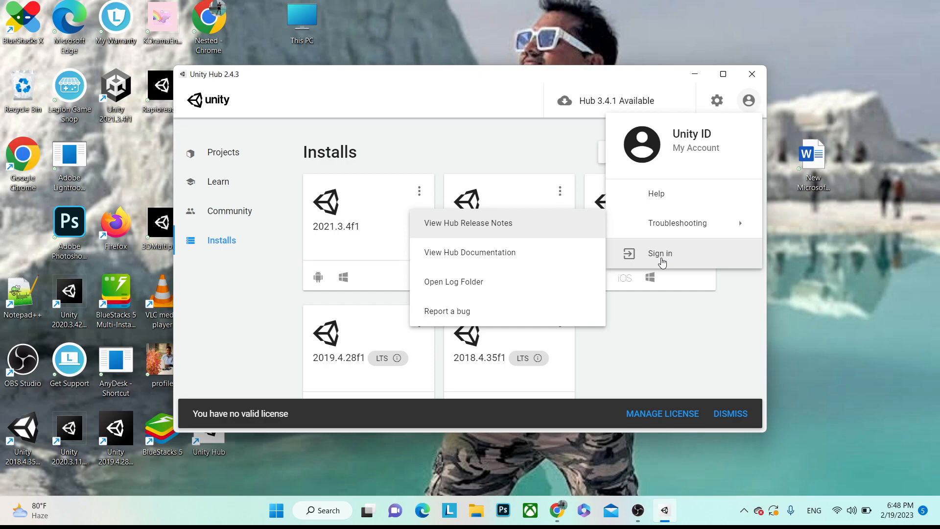
{"action": "left_click", "coordinate": [645, 310]}
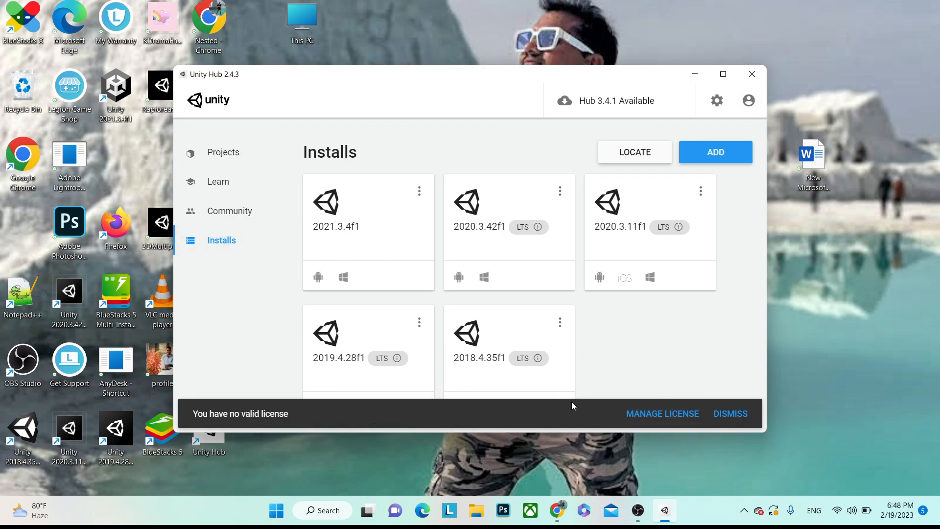
{"action": "left_click", "coordinate": [660, 418]}
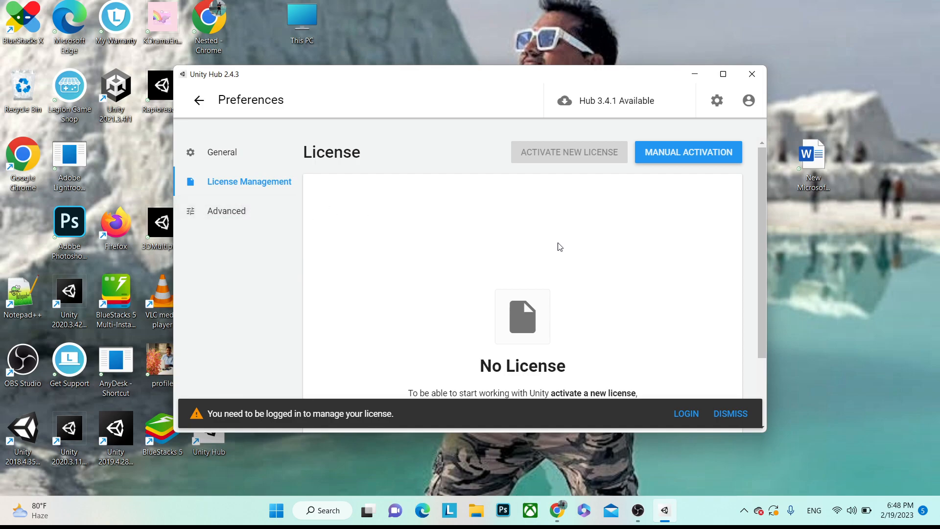
- Log in to a Unity ID with Google, dismissing the cookie notice and allowing access
{"action": "left_click", "coordinate": [675, 153]}
{"action": "left_click", "coordinate": [685, 415]}
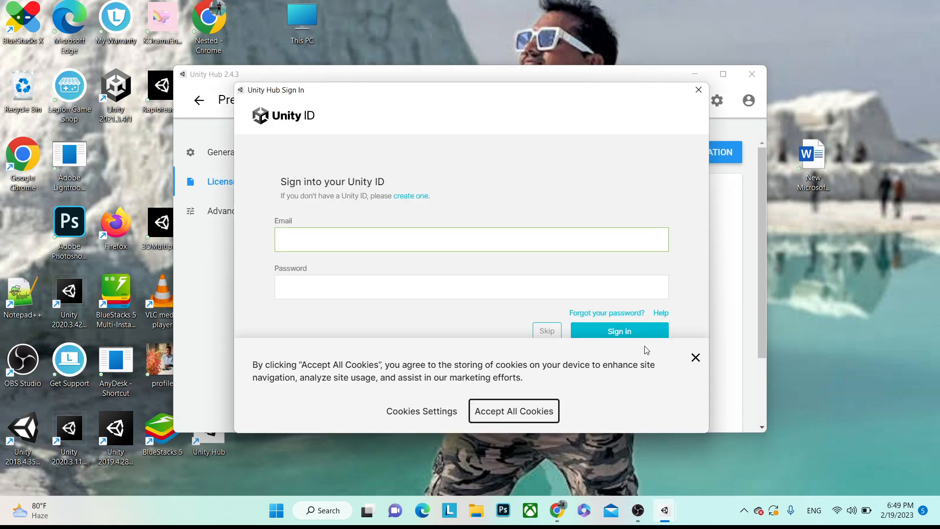
{"action": "left_click", "coordinate": [696, 358]}
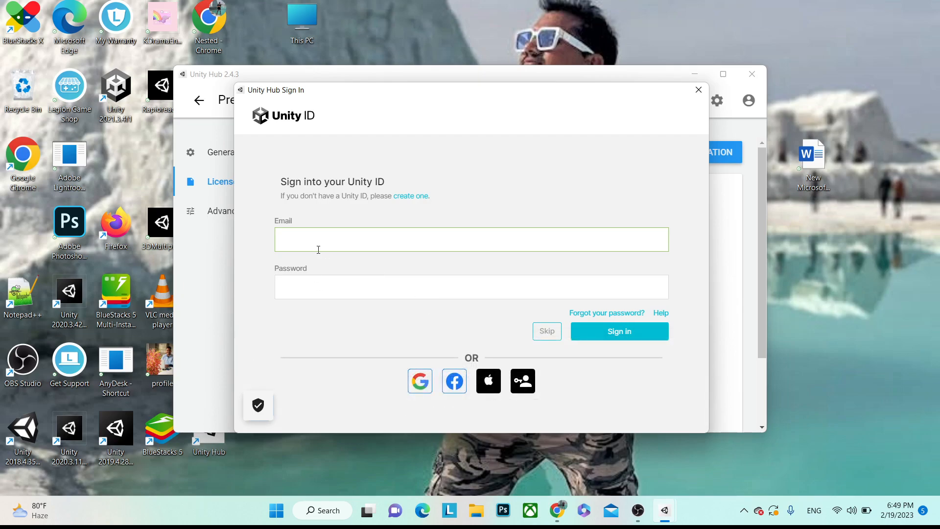
{"action": "left_click", "coordinate": [424, 382]}
{"action": "left_click", "coordinate": [563, 361]}
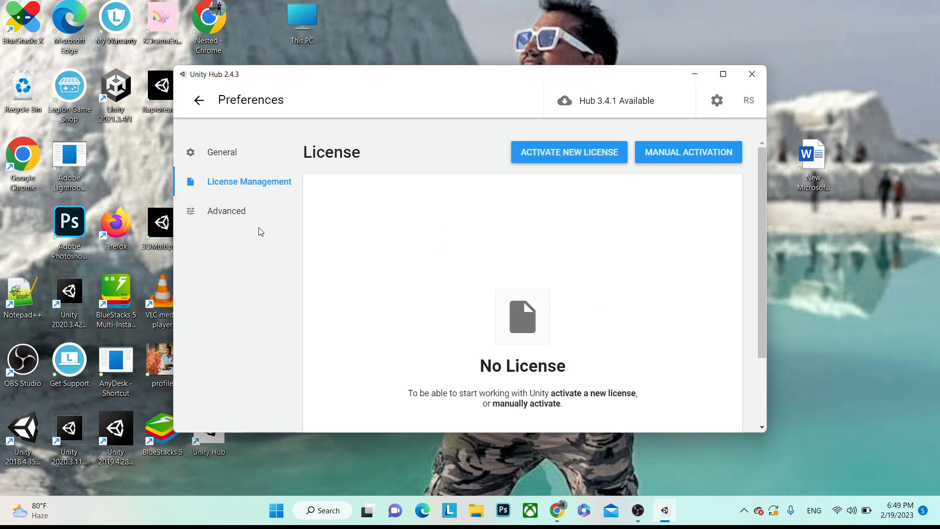
- Activate a new Unity Personal license, declaring non-professional use
{"action": "left_click", "coordinate": [540, 157]}
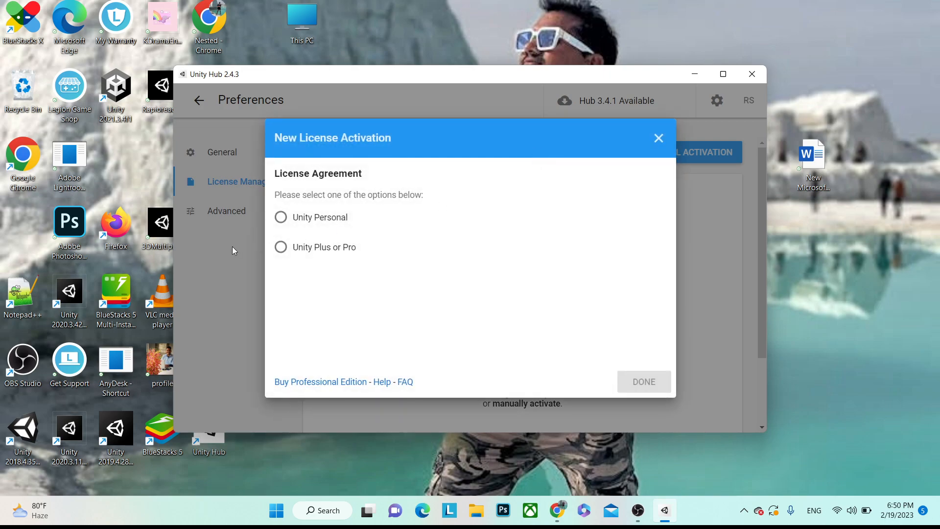
{"action": "left_click", "coordinate": [281, 217]}
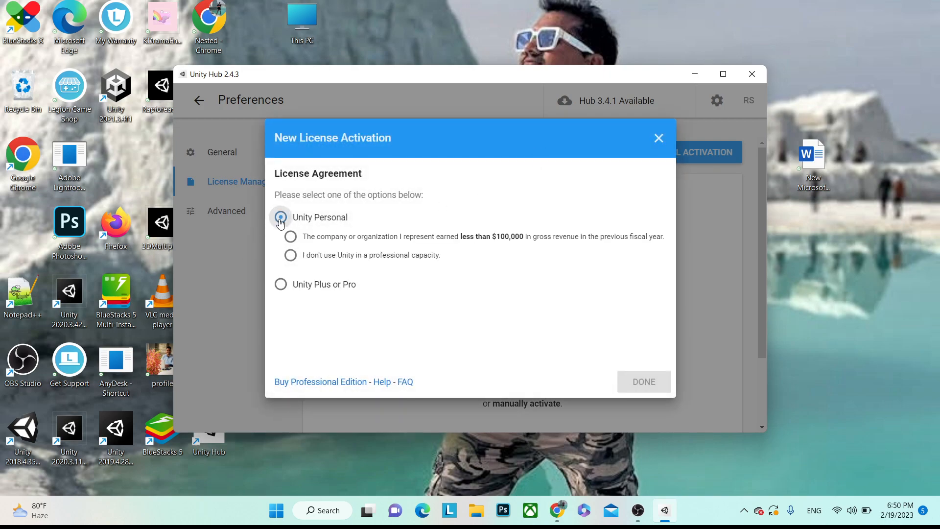
{"action": "left_click", "coordinate": [289, 256]}
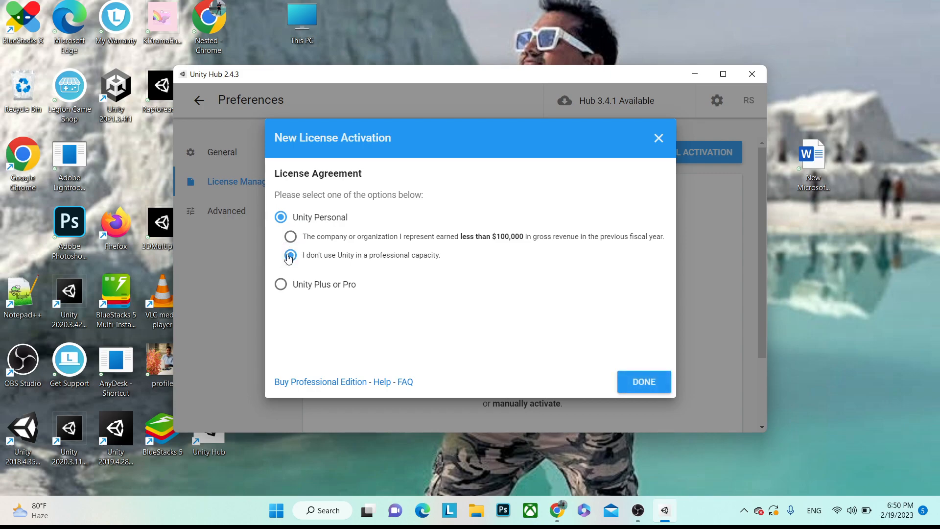
{"action": "left_click", "coordinate": [633, 390]}
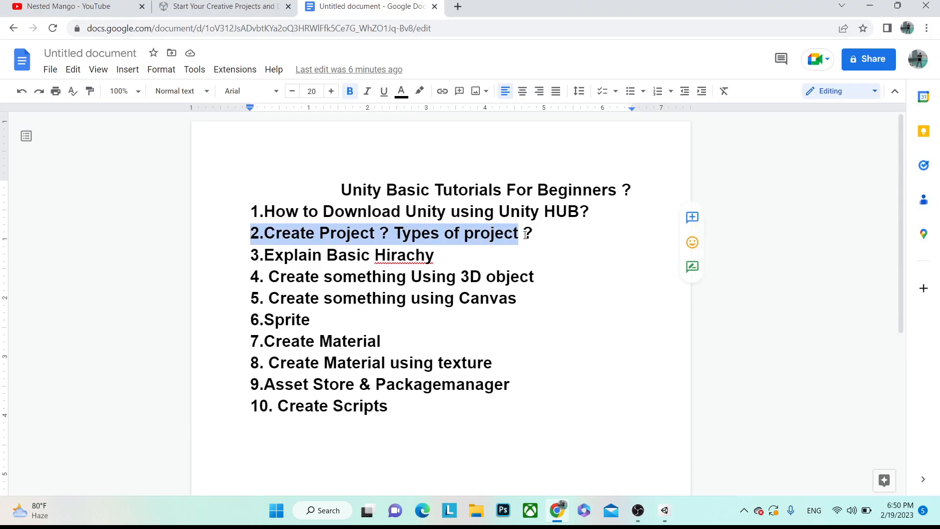
- Back in Unity Hub, start a new project with Unity 2020.3.11f1 from the NEW dropdown
{"action": "left_click_drag", "start_coordinate": [519, 234], "coordinate": [536, 235]}
{"action": "key", "text": "alt+Tab"}
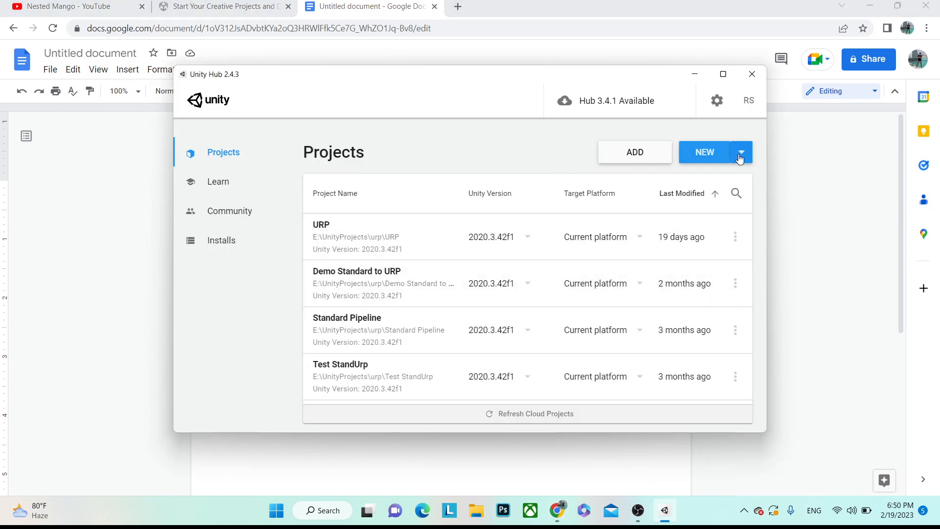
{"action": "left_click", "coordinate": [742, 155]}
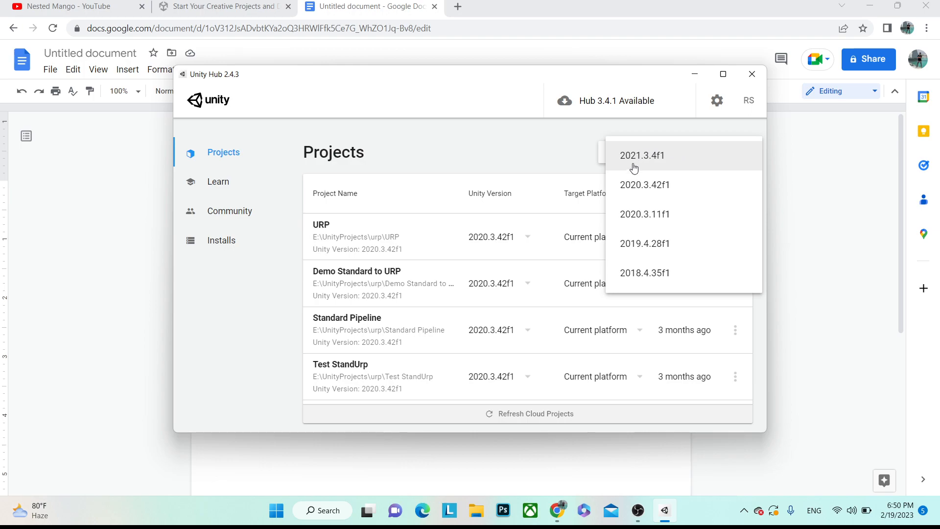
{"action": "left_click", "coordinate": [640, 215]}
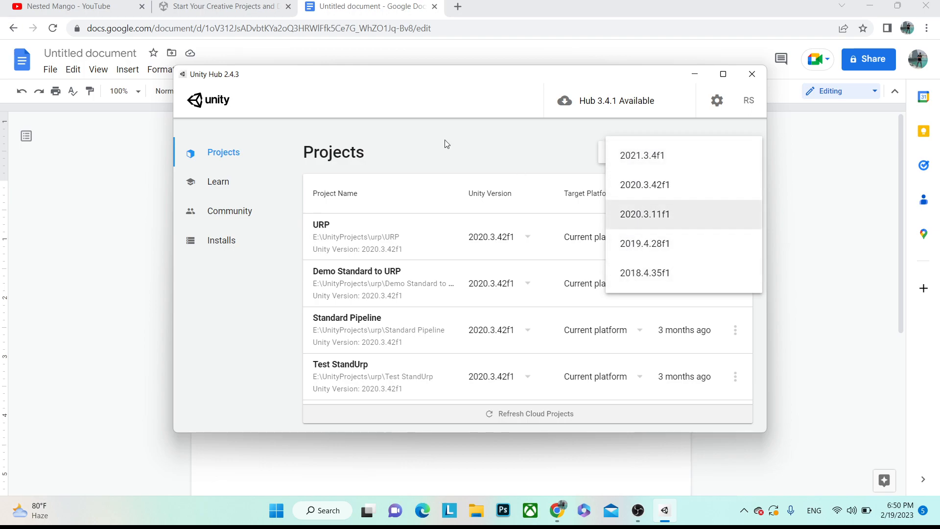
{"action": "left_click", "coordinate": [743, 153]}
{"action": "left_click", "coordinate": [645, 221]}
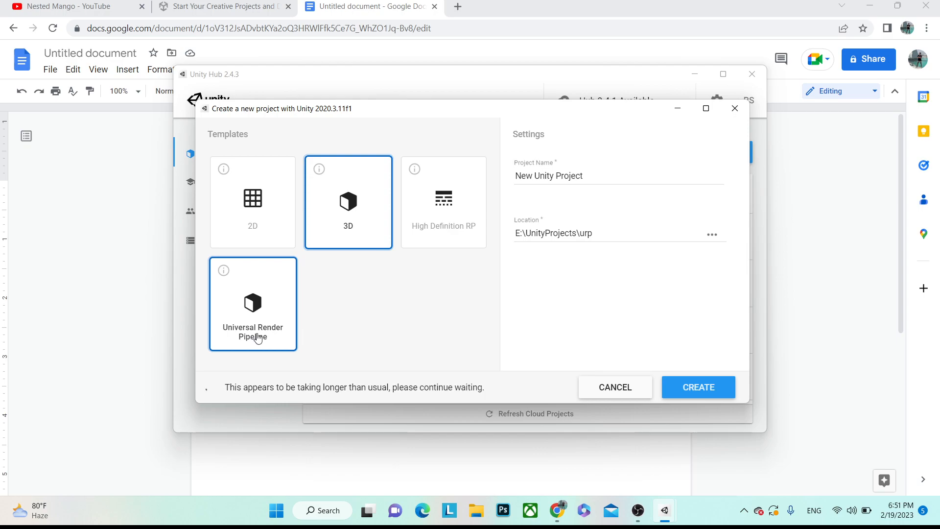
- Pick the Universal Render Pipeline template and create the 'Unity Basic Tuto' project
{"action": "left_click", "coordinate": [258, 221]}
{"action": "left_click", "coordinate": [356, 216]}
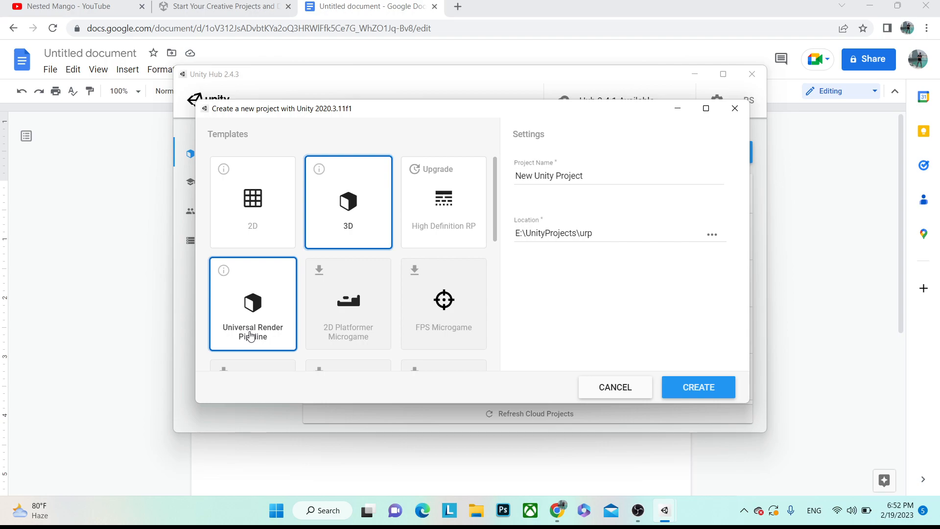
{"action": "left_click", "coordinate": [248, 332]}
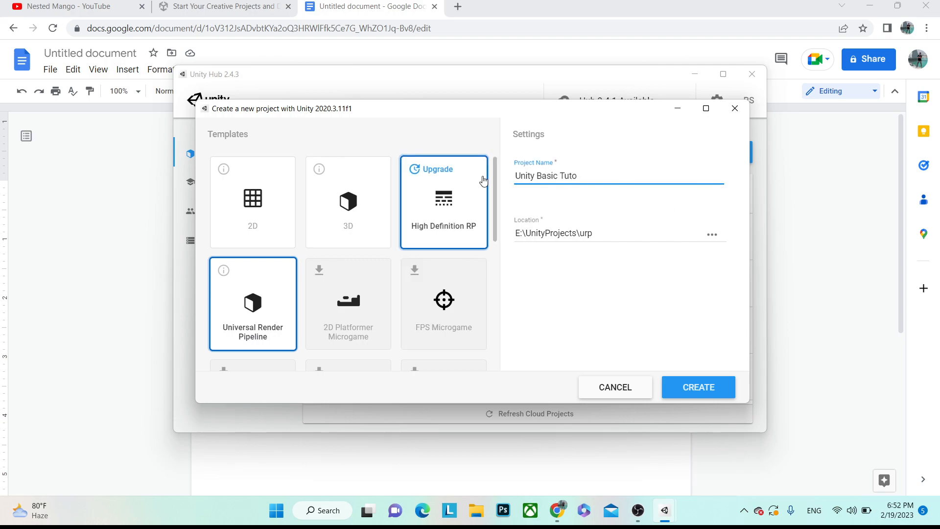
{"action": "left_click", "coordinate": [701, 388]}
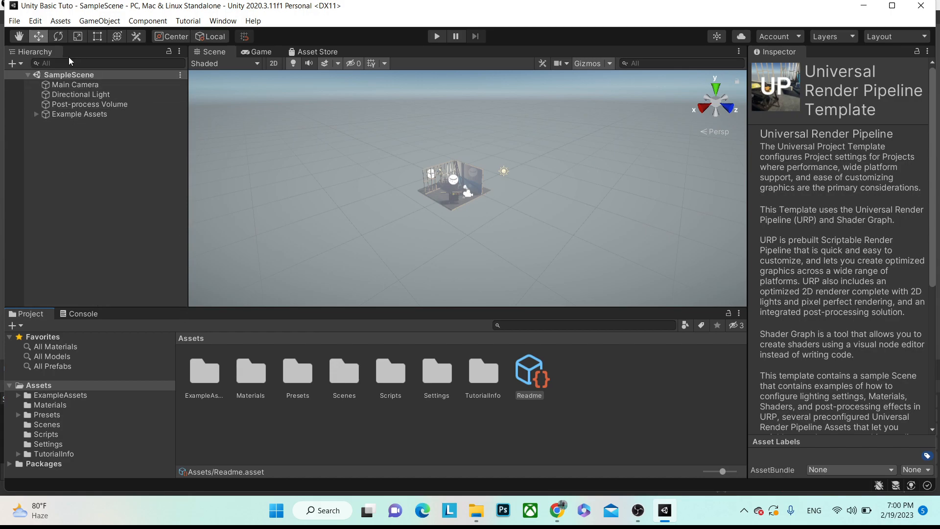
- Toggle Example Assets off and on, then zoom and orbit toward the blue wall and buckets
{"action": "left_click", "coordinate": [92, 105]}
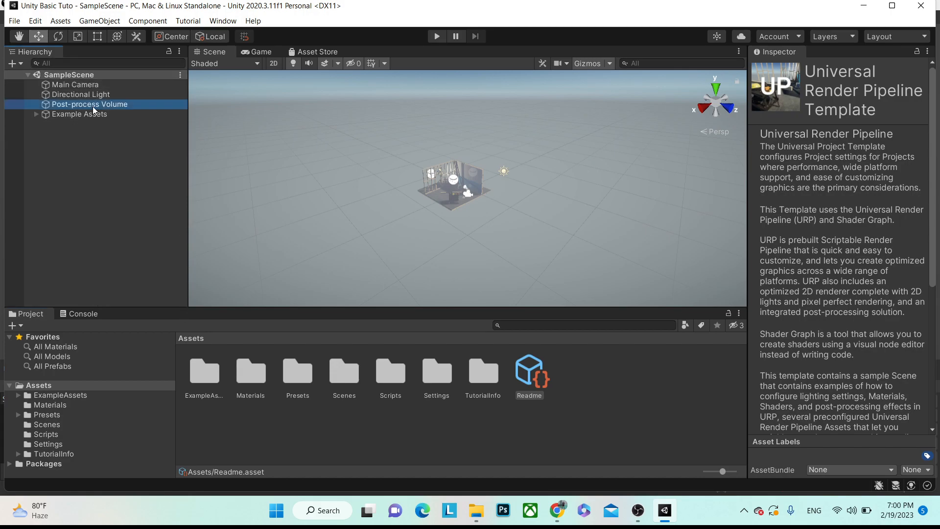
{"action": "left_click", "coordinate": [84, 115]}
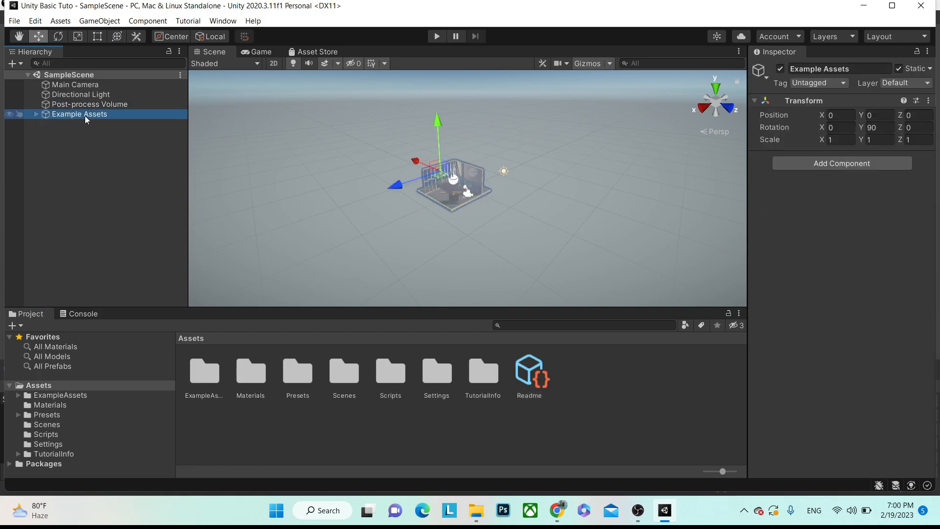
{"action": "left_click", "coordinate": [781, 70]}
{"action": "left_click", "coordinate": [781, 69]}
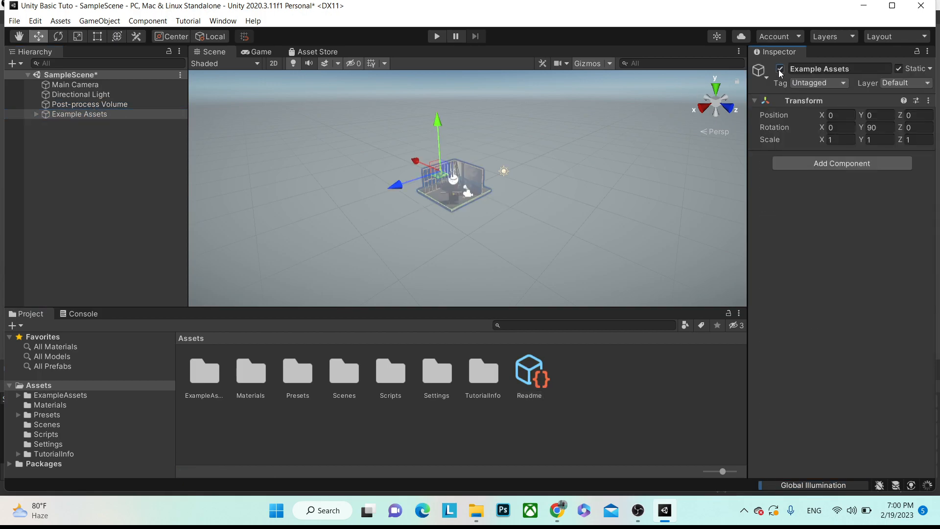
{"action": "scroll", "coordinate": [522, 189], "scroll_direction": "up", "scroll_amount": 8}
{"action": "left_click_drag", "start_coordinate": [274, 181], "coordinate": [417, 167], "text": "alt"}
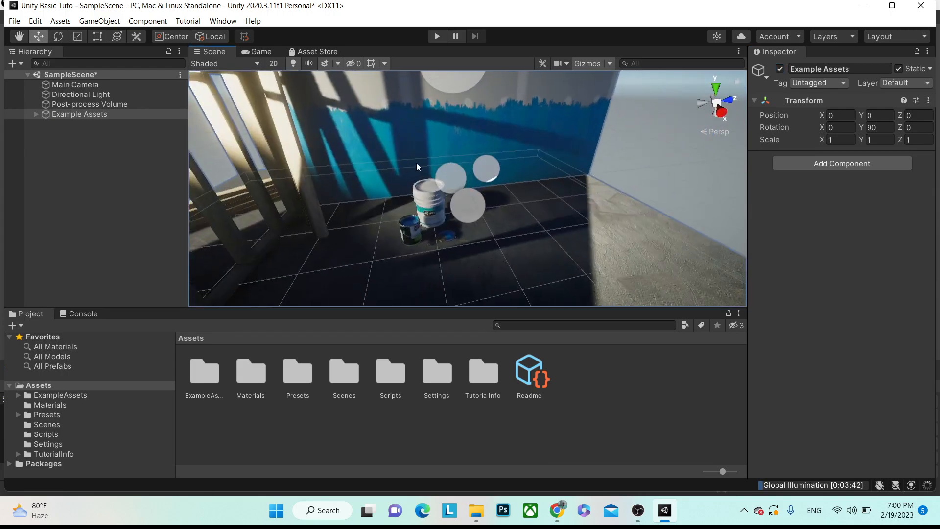
- Toggle the Post-process Volume off and back on to compare the look
{"action": "left_click", "coordinate": [74, 104]}
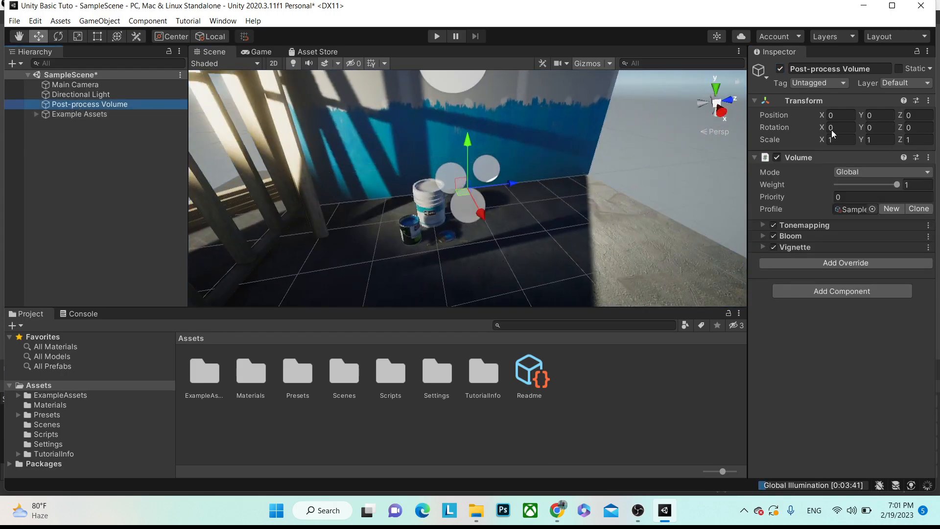
{"action": "left_click", "coordinate": [780, 69]}
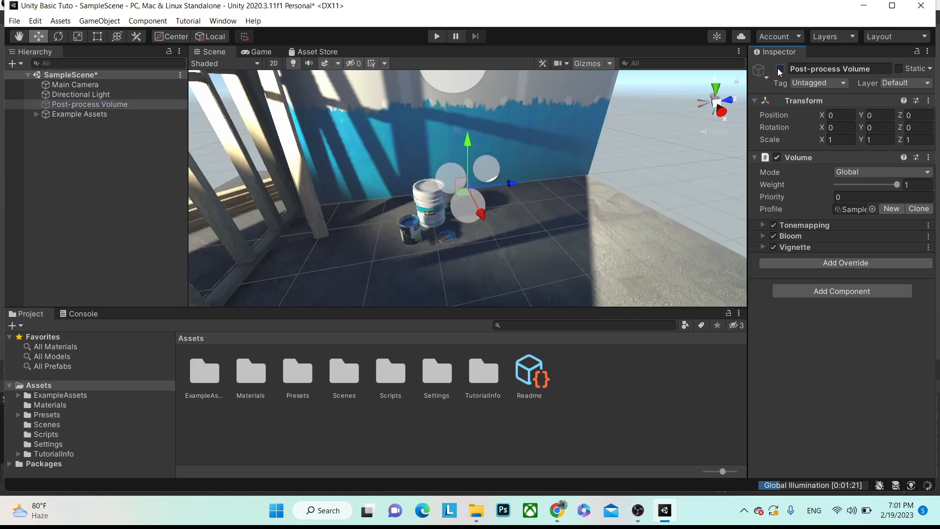
{"action": "left_click", "coordinate": [780, 69]}
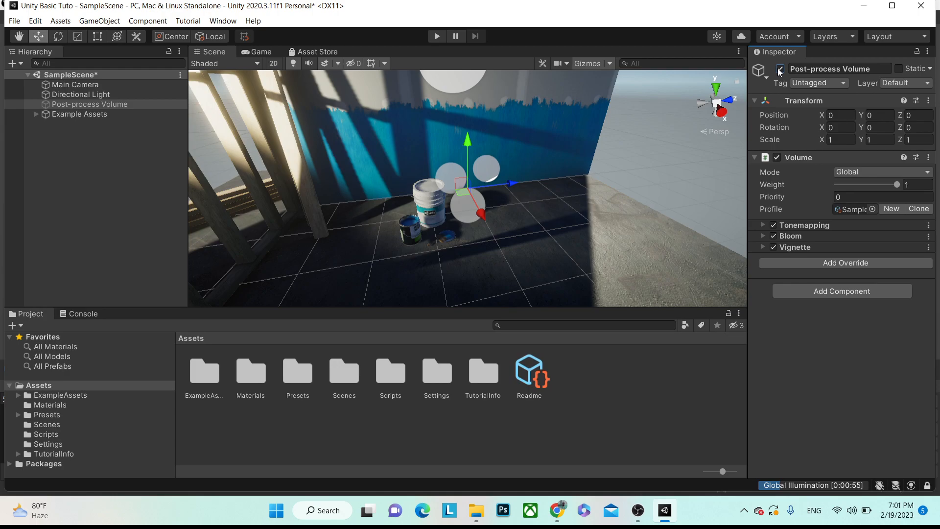
- Review the Directional Light and Main Camera, then save SampleScene with Ctrl+S
{"action": "left_click", "coordinate": [93, 95]}
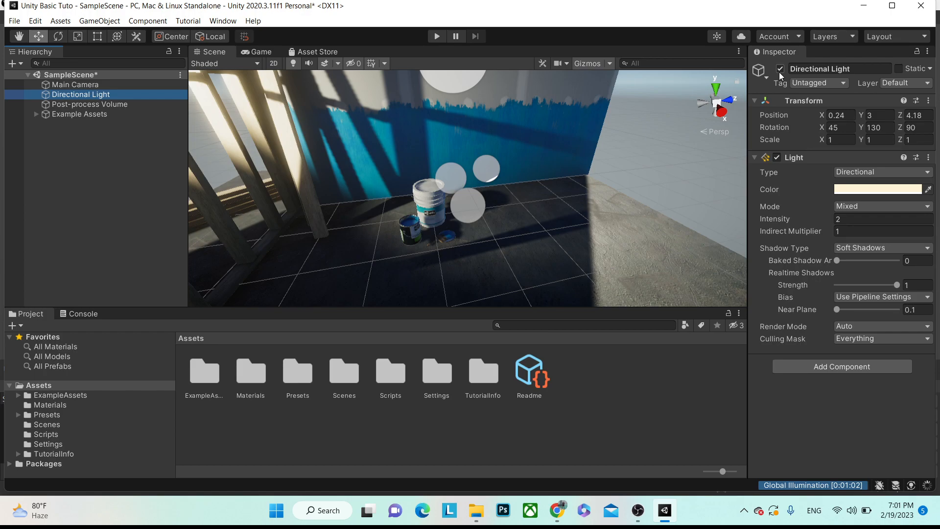
{"action": "left_click", "coordinate": [145, 85]}
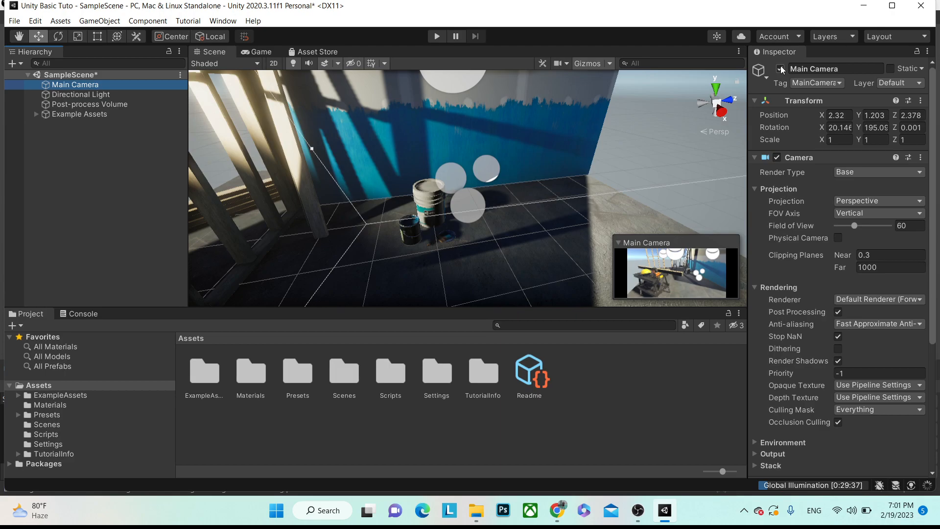
{"action": "left_click", "coordinate": [101, 224]}
{"action": "key", "text": "ctrl+s"}
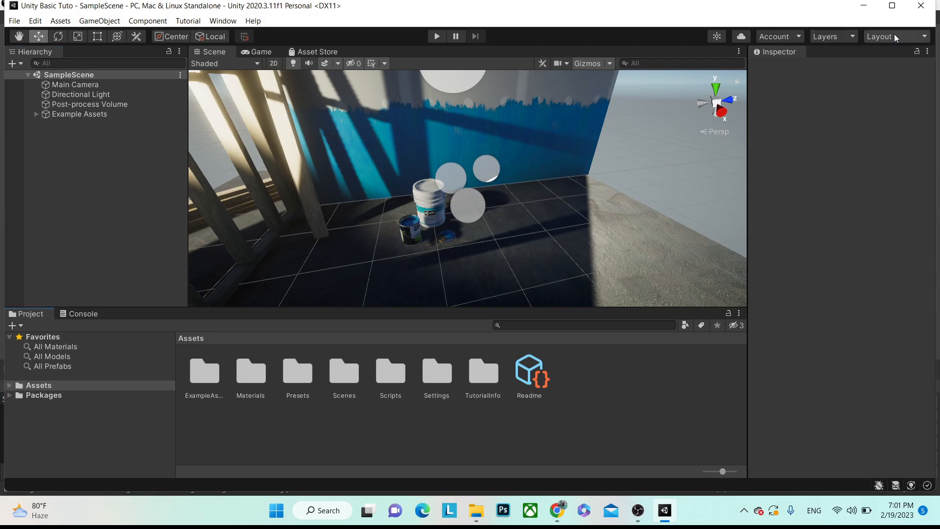
{"action": "left_click", "coordinate": [896, 37]}
{"action": "left_click", "coordinate": [857, 64]}
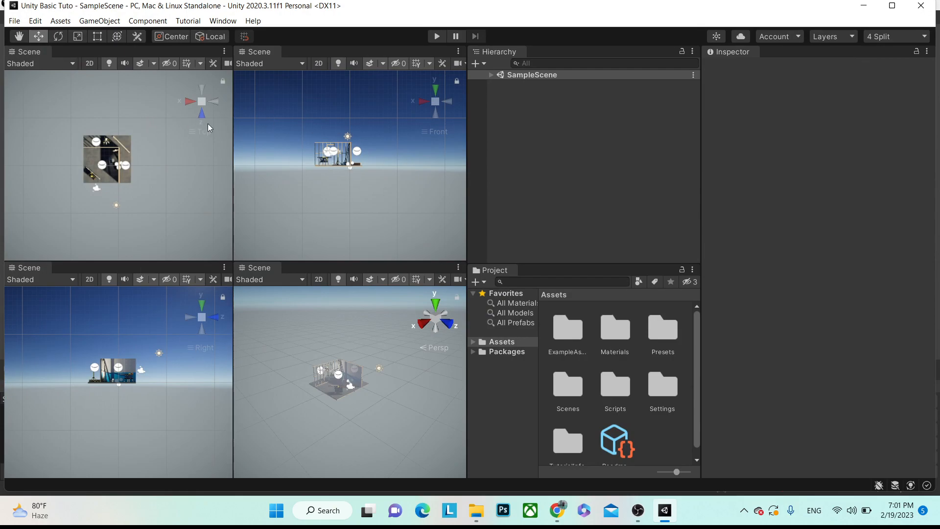
{"action": "left_click", "coordinate": [896, 37]}
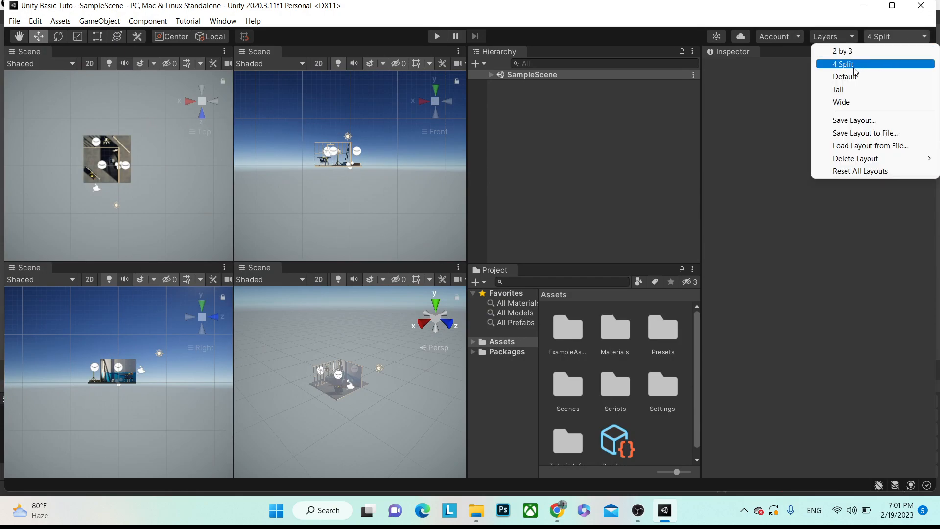
{"action": "left_click", "coordinate": [849, 52]}
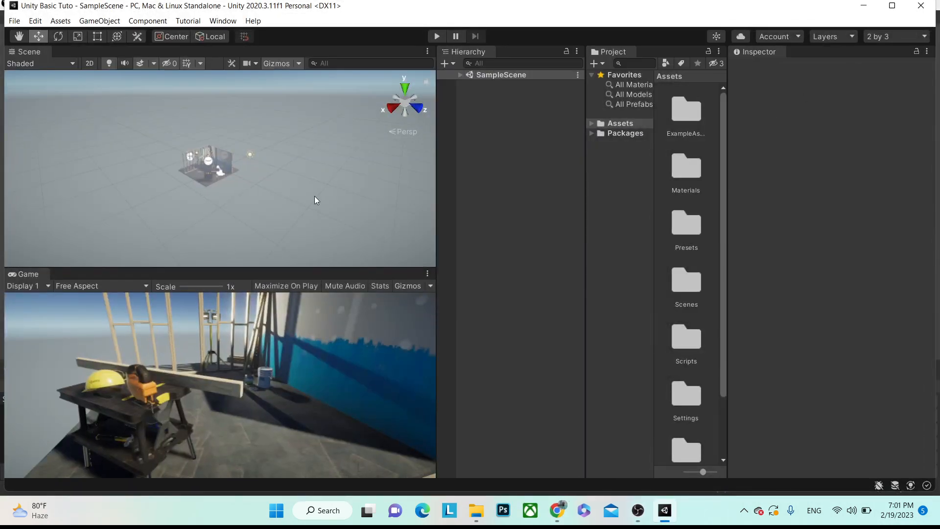
{"action": "left_click", "coordinate": [890, 42]}
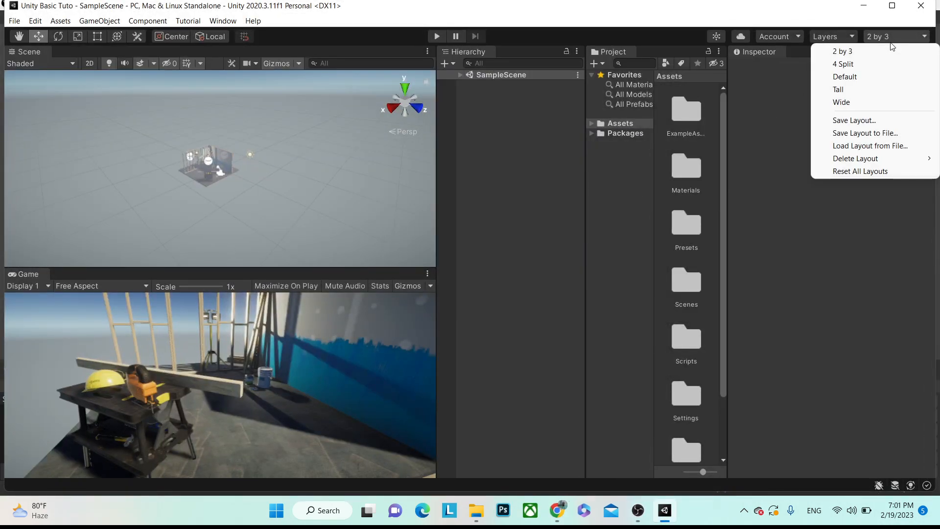
{"action": "left_click", "coordinate": [860, 77]}
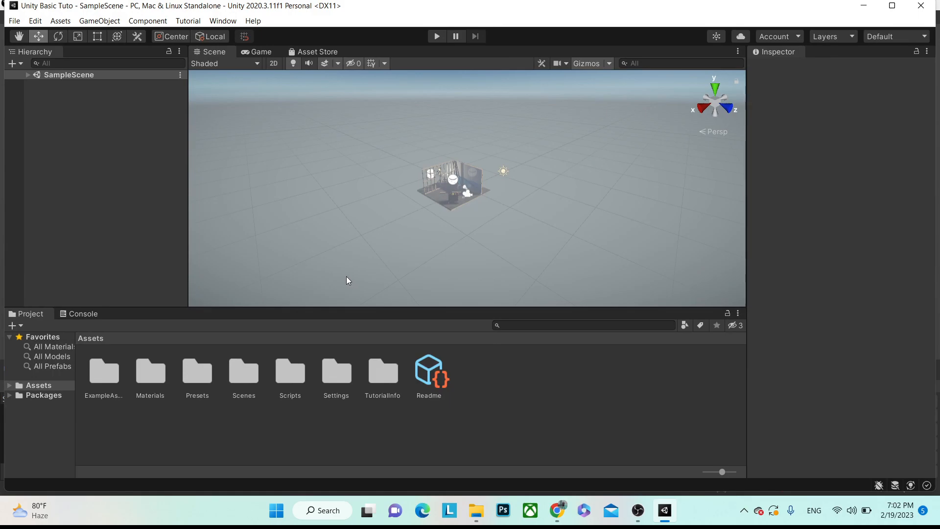
{"action": "left_click", "coordinate": [895, 36]}
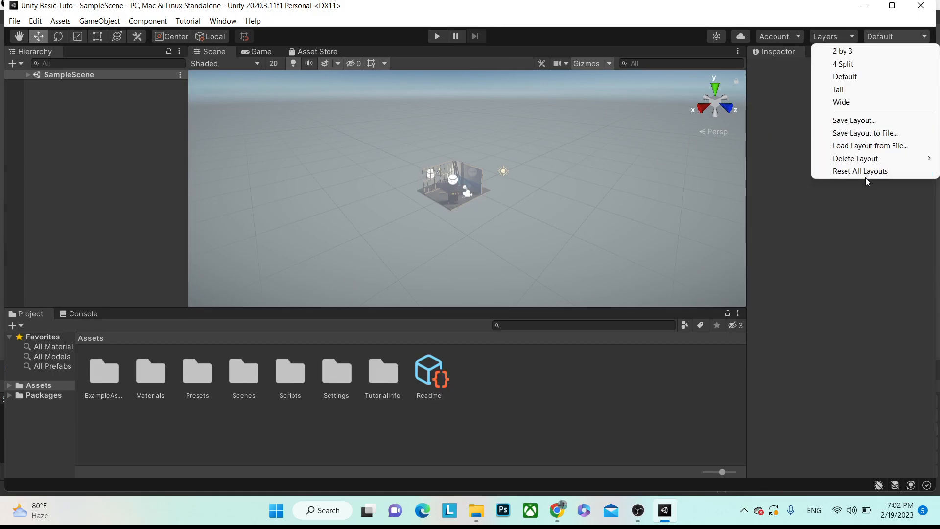
{"action": "left_click", "coordinate": [849, 93]}
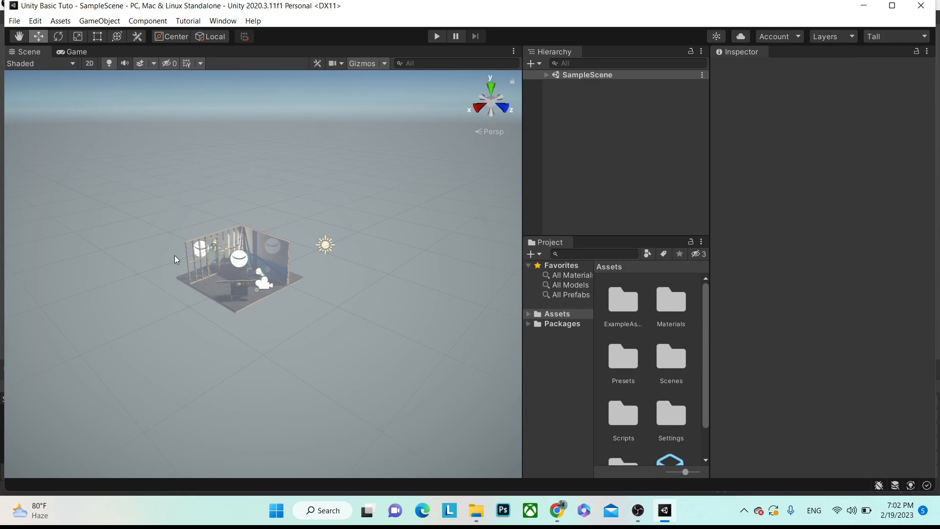
{"action": "left_click", "coordinate": [78, 52]}
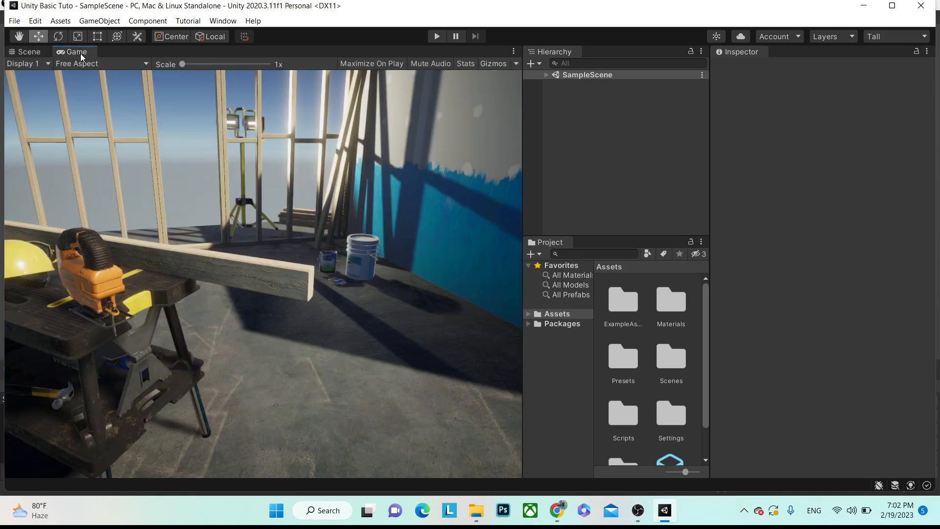
{"action": "left_click", "coordinate": [37, 54]}
{"action": "left_click", "coordinate": [78, 52]}
{"action": "left_click", "coordinate": [34, 55]}
{"action": "left_click", "coordinate": [69, 54]}
{"action": "left_click", "coordinate": [883, 37]}
{"action": "left_click", "coordinate": [853, 76]}
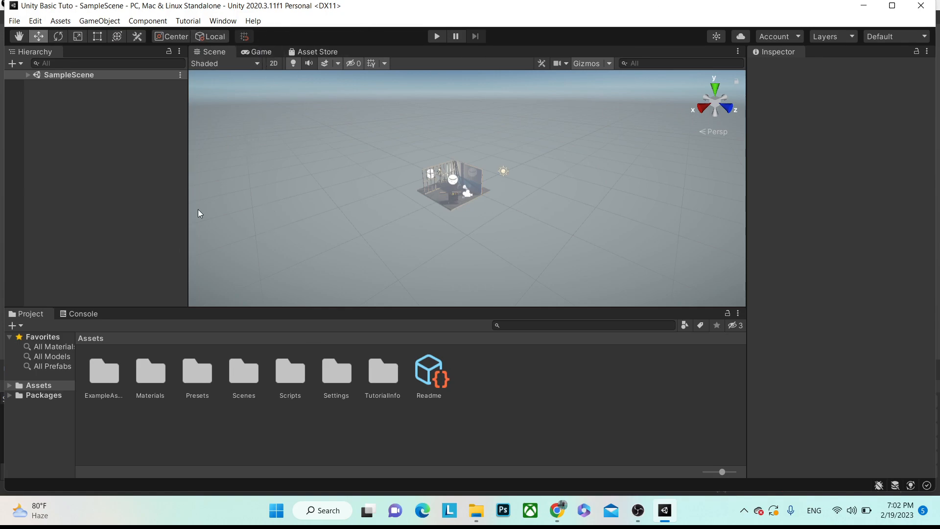
{"action": "left_click", "coordinate": [73, 316]}
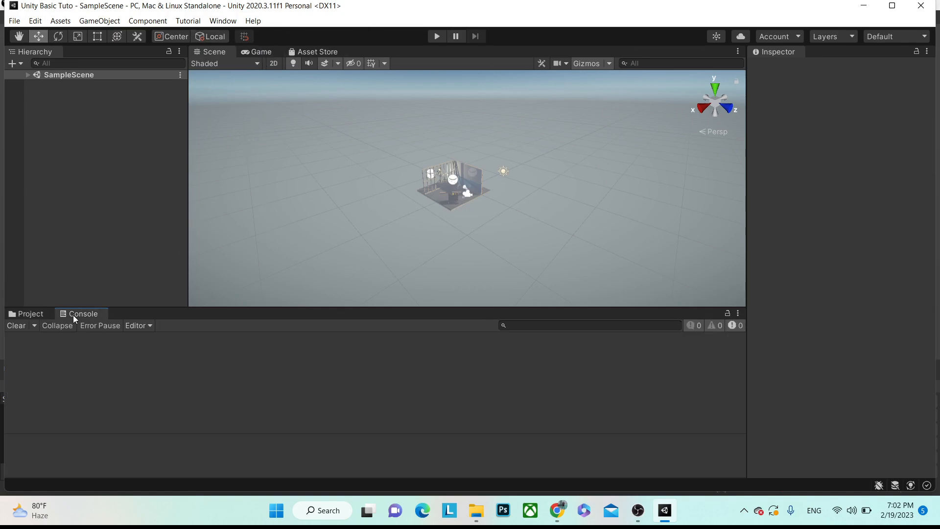
{"action": "left_click", "coordinate": [28, 317]}
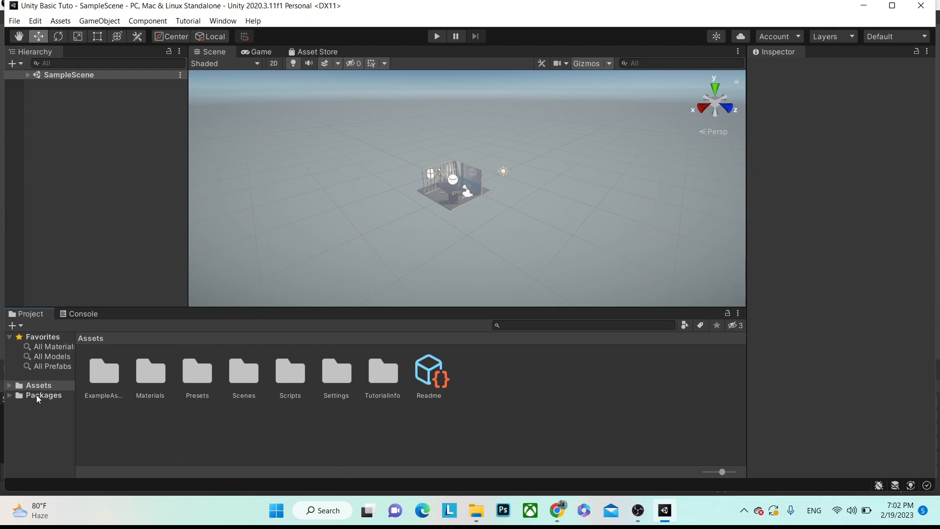
{"action": "left_click", "coordinate": [31, 383]}
{"action": "left_click", "coordinate": [9, 386]}
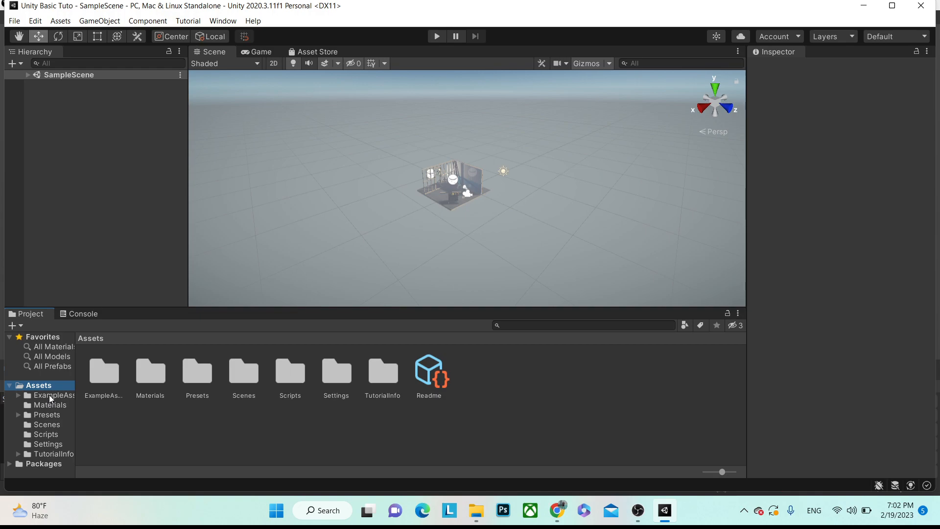
{"action": "left_click", "coordinate": [10, 386]}
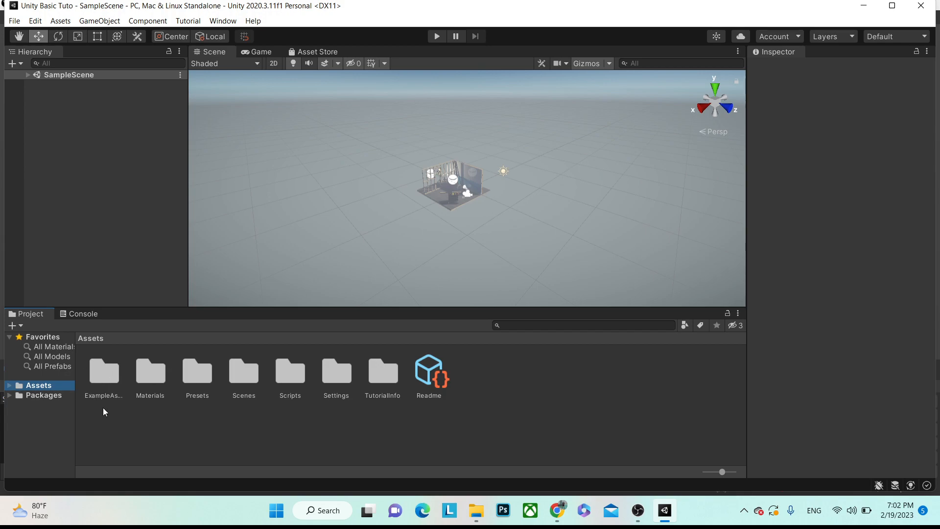
{"action": "scroll", "coordinate": [153, 402], "scroll_direction": "up", "scroll_amount": 3, "text": "ctrl"}
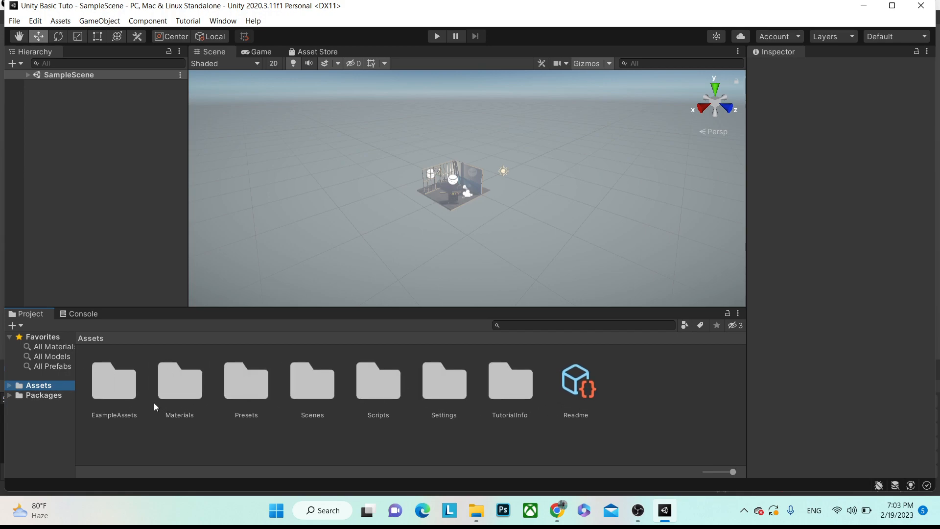
{"action": "double_click", "coordinate": [121, 387]}
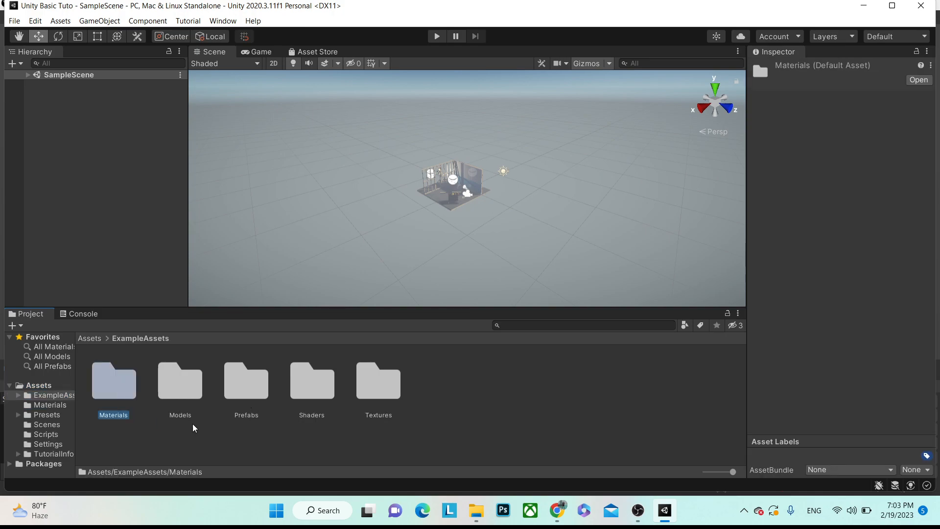
{"action": "left_click", "coordinate": [10, 386]}
{"action": "left_click", "coordinate": [30, 389]}
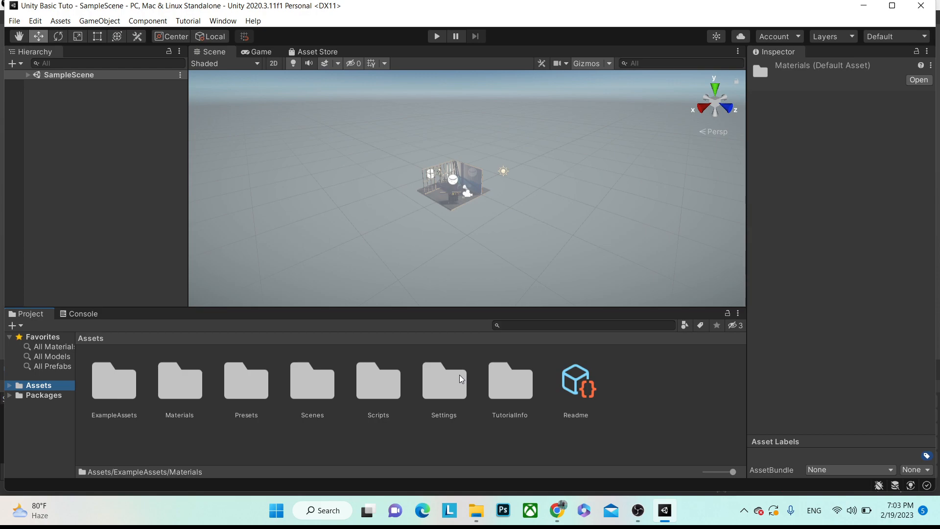
{"action": "double_click", "coordinate": [380, 387]}
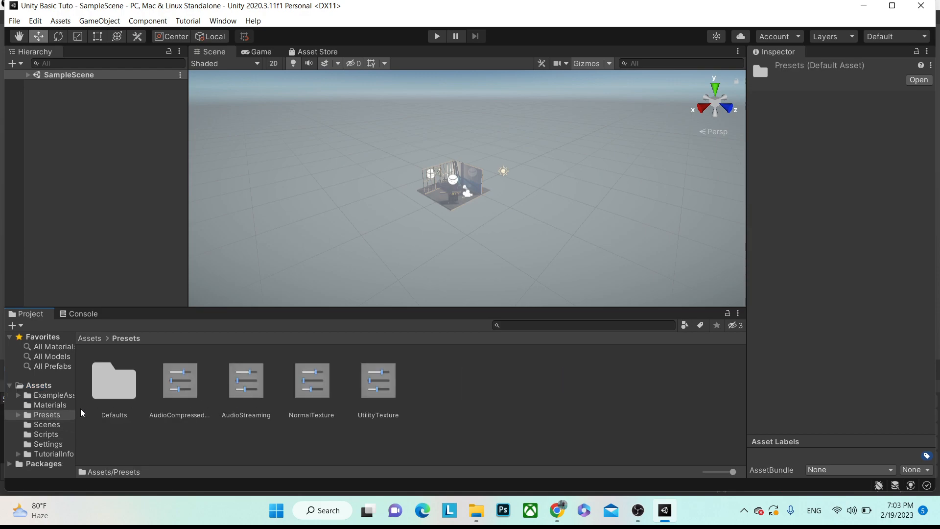
{"action": "left_click", "coordinate": [38, 385]}
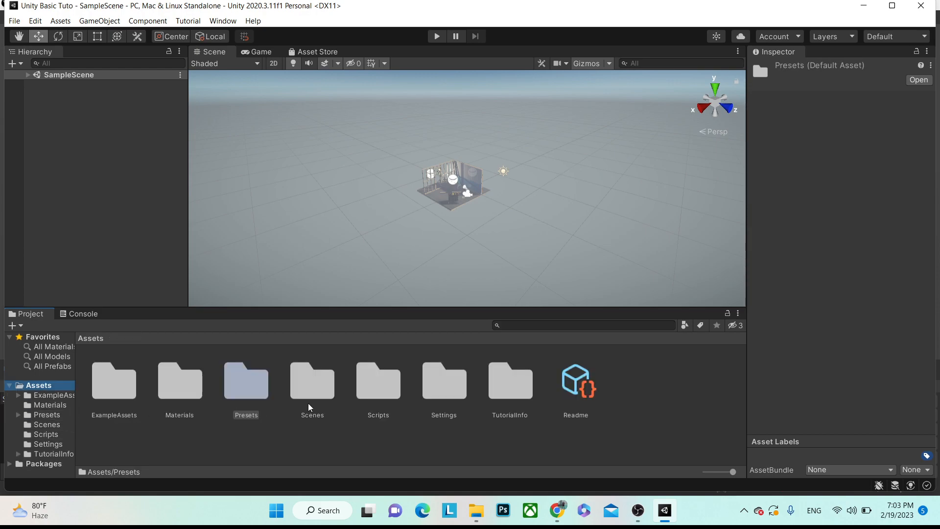
- In Settings, inspect ForwardRenderer, SampleSceneProfile and the UniversalRP High, Medium and Low quality assets
{"action": "double_click", "coordinate": [442, 401]}
{"action": "left_click", "coordinate": [117, 382]}
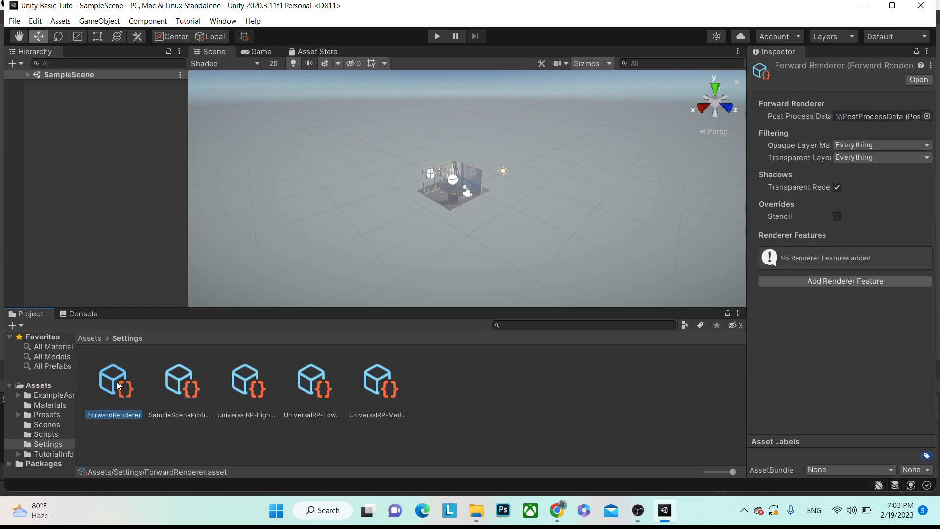
{"action": "left_click", "coordinate": [174, 386]}
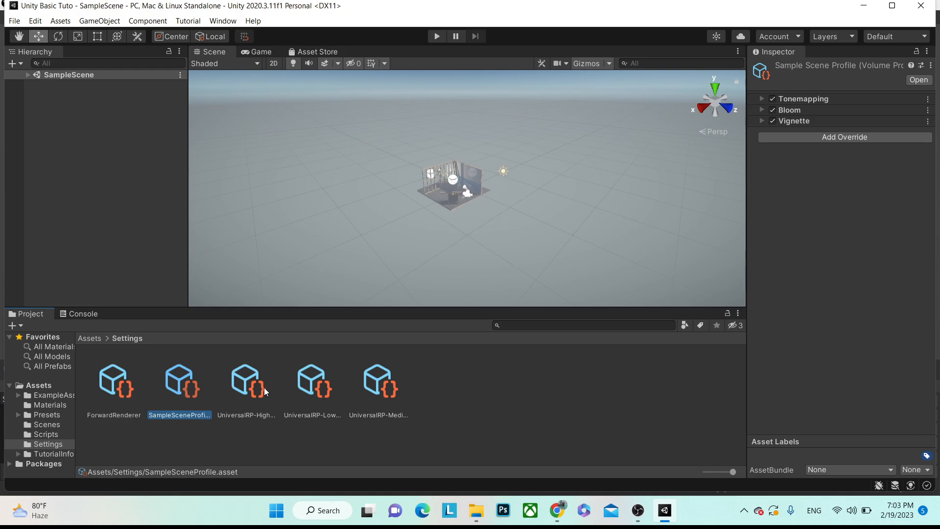
{"action": "left_click", "coordinate": [250, 387]}
{"action": "left_click", "coordinate": [334, 387]}
{"action": "left_click", "coordinate": [375, 394]}
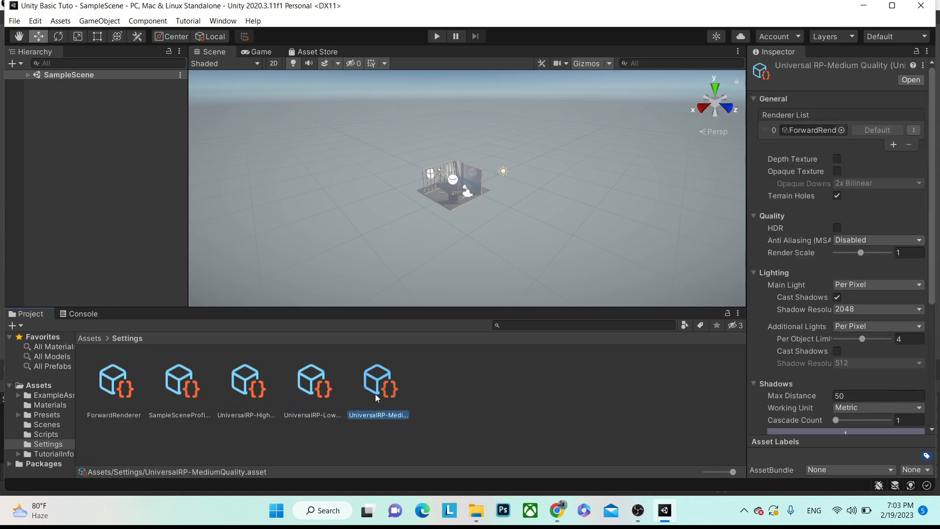
{"action": "left_click", "coordinate": [313, 389]}
{"action": "left_click", "coordinate": [249, 390]}
{"action": "left_click", "coordinate": [164, 385]}
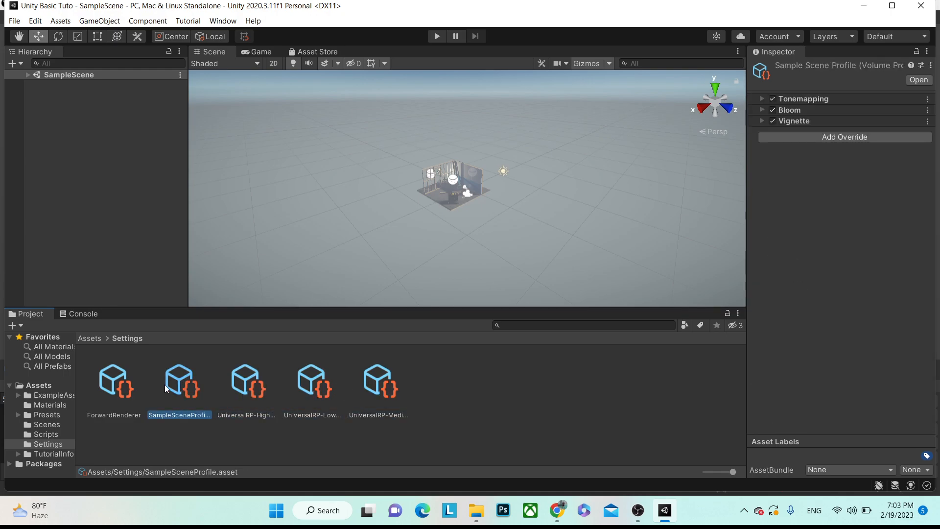
{"action": "left_click", "coordinate": [137, 398]}
{"action": "left_click", "coordinate": [317, 392]}
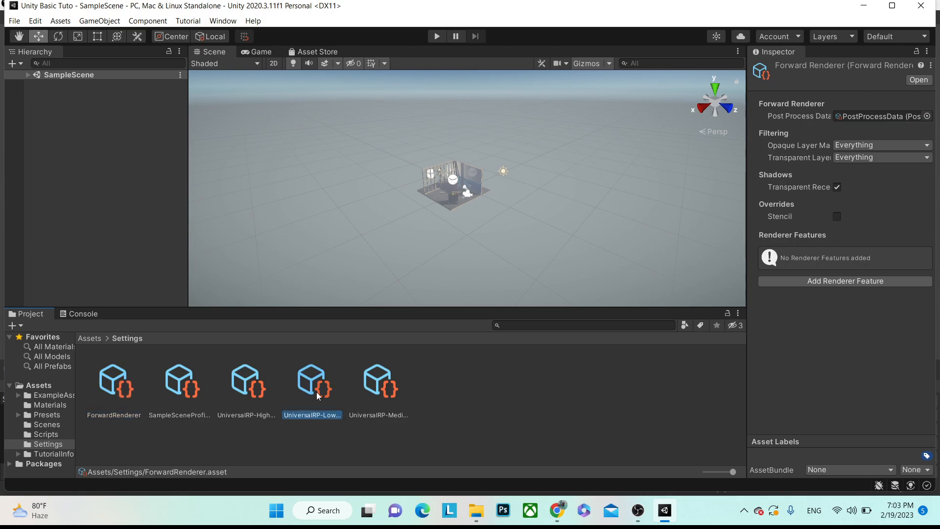
{"action": "left_click", "coordinate": [240, 395]}
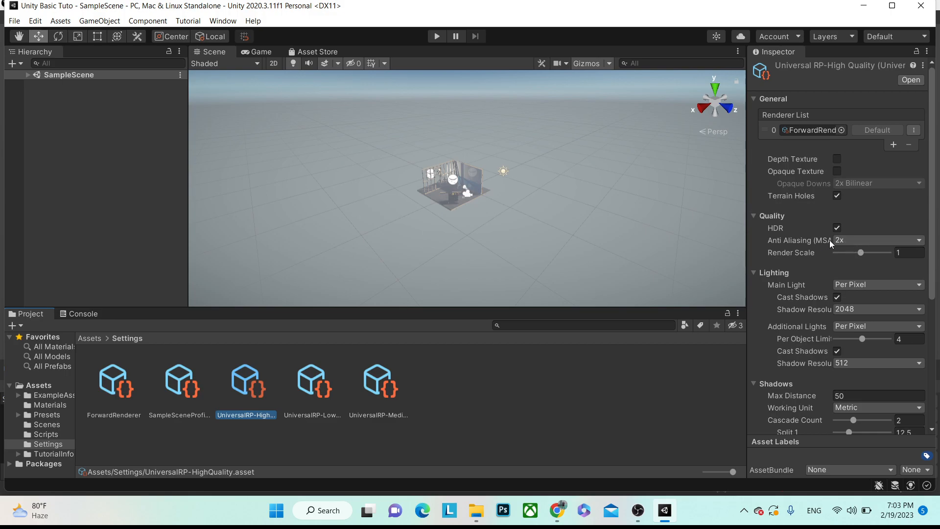
- Return to Assets and open the Scenes folder
{"action": "left_click", "coordinate": [38, 385]}
{"action": "left_click", "coordinate": [297, 390]}
{"action": "double_click", "coordinate": [297, 390]}
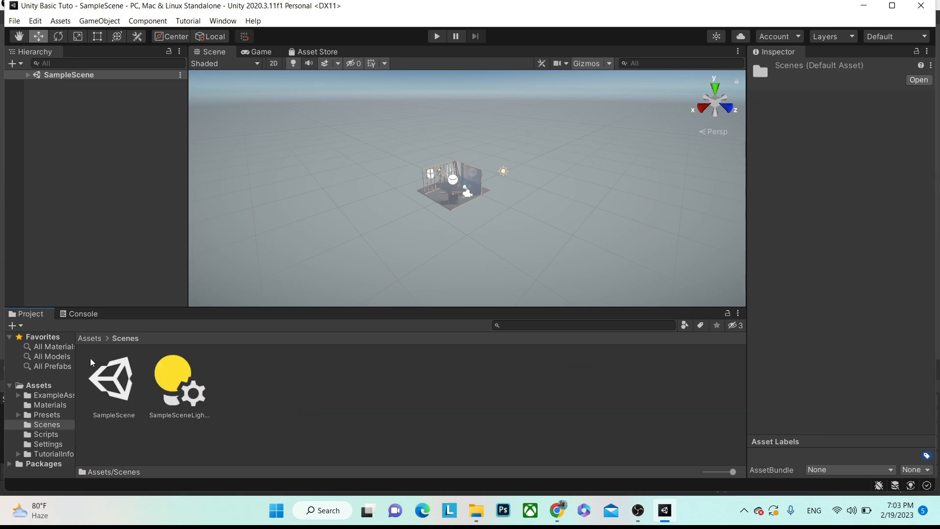
- Open SampleScene and review the Main Camera (perspective, 60 FOV) and Directional Light in the Inspector
{"action": "double_click", "coordinate": [114, 389]}
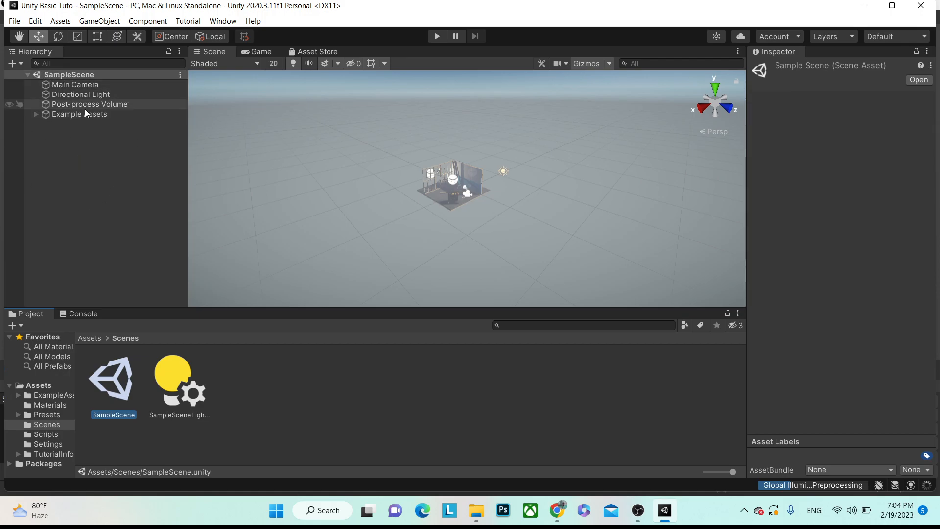
{"action": "left_click", "coordinate": [88, 86]}
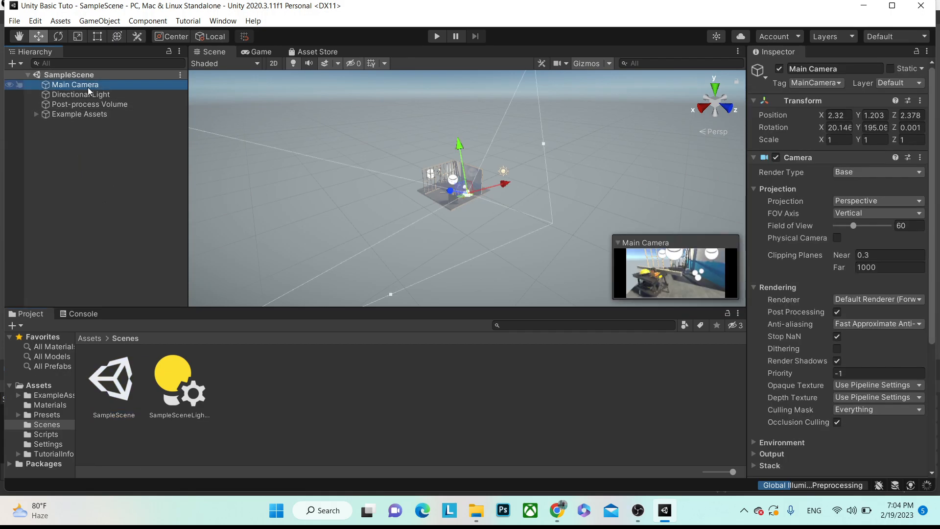
{"action": "left_click", "coordinate": [86, 97]}
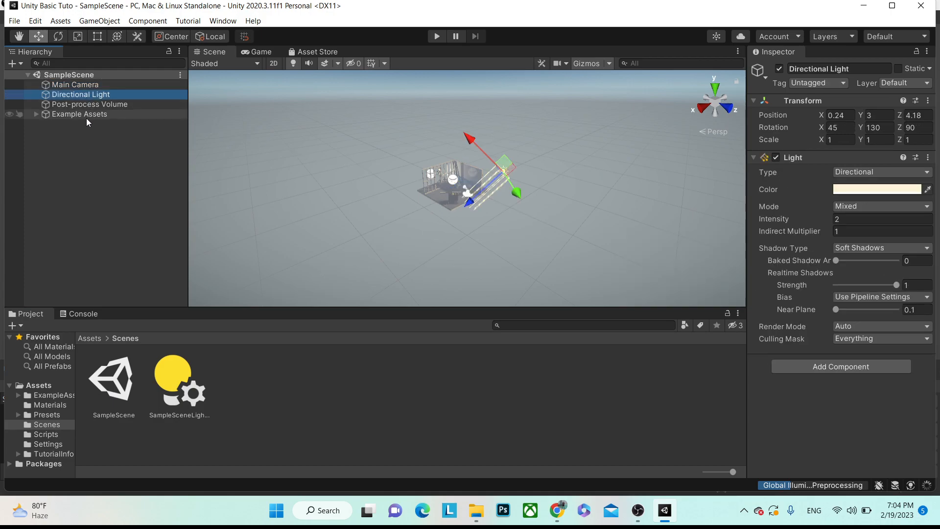
{"action": "left_click", "coordinate": [110, 228]}
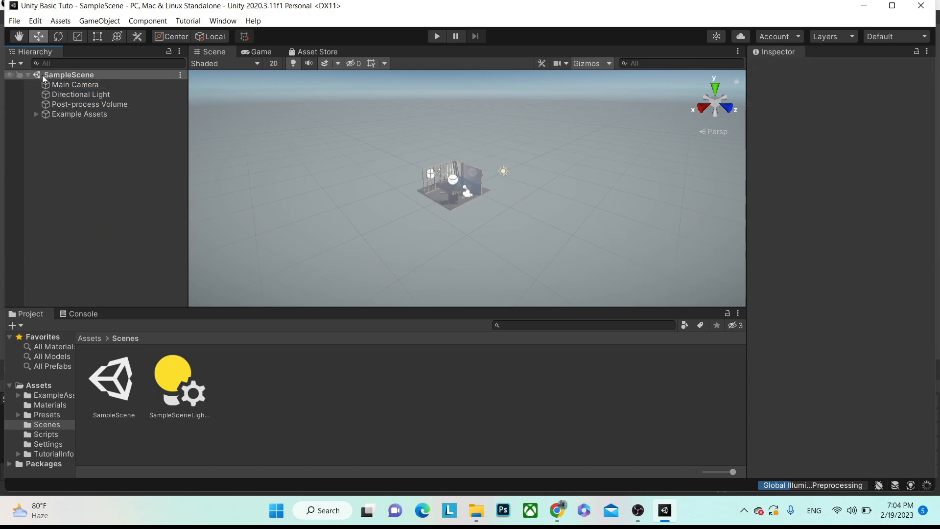
{"action": "left_click", "coordinate": [24, 72]}
{"action": "left_click", "coordinate": [24, 72]}
{"action": "left_click", "coordinate": [90, 84]}
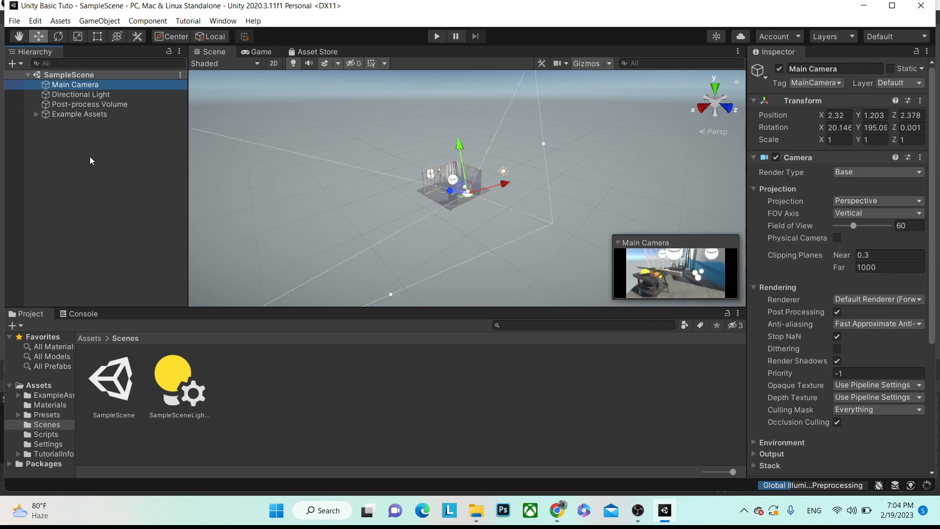
{"action": "left_click", "coordinate": [90, 142]}
{"action": "left_click", "coordinate": [91, 86]}
{"action": "left_click", "coordinate": [151, 166]}
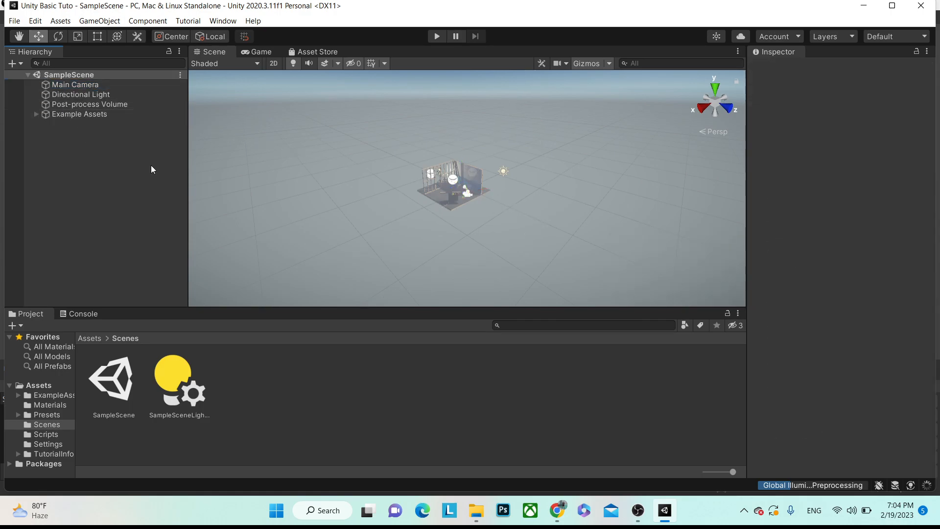
{"action": "left_click", "coordinate": [110, 84]}
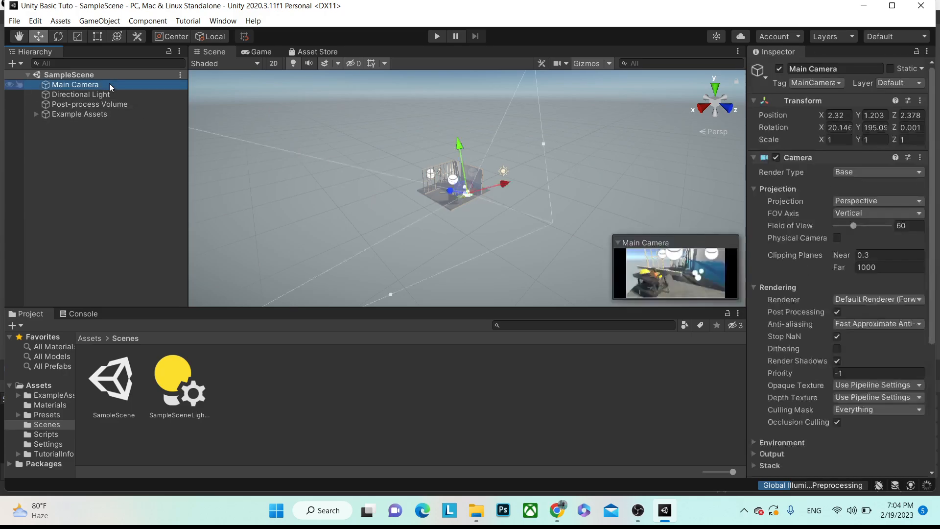
- Create a new tag named 'My Camera' in the Tags & Layers settings
{"action": "left_click", "coordinate": [816, 70]}
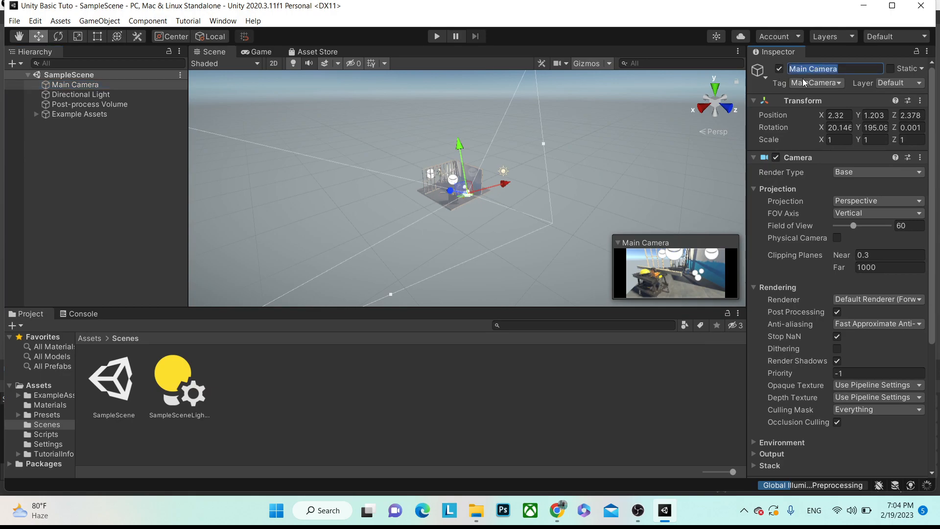
{"action": "left_click", "coordinate": [802, 84]}
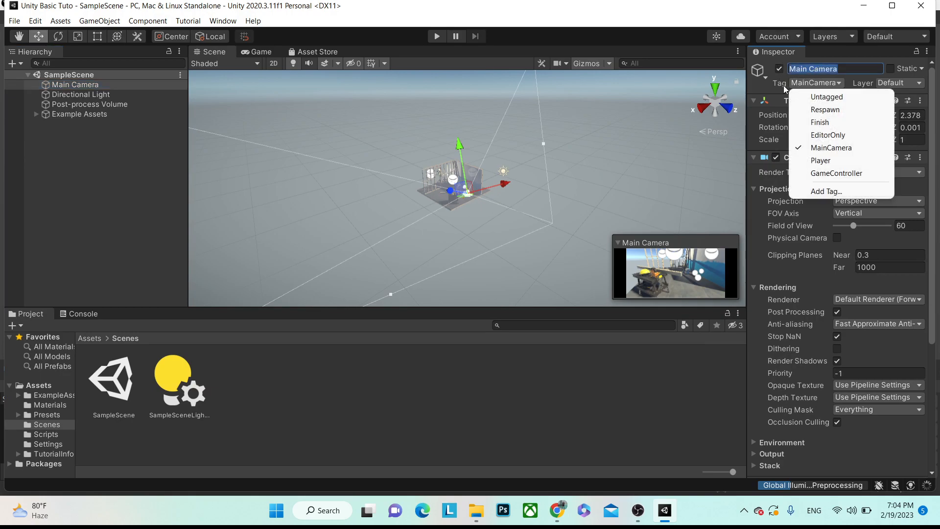
{"action": "left_click", "coordinate": [783, 85]}
{"action": "left_click", "coordinate": [796, 84]}
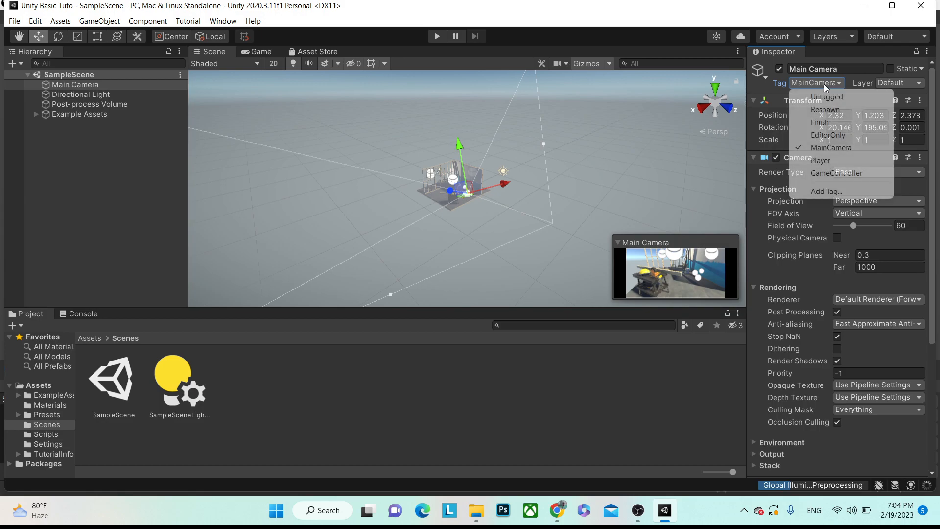
{"action": "left_click", "coordinate": [819, 192]}
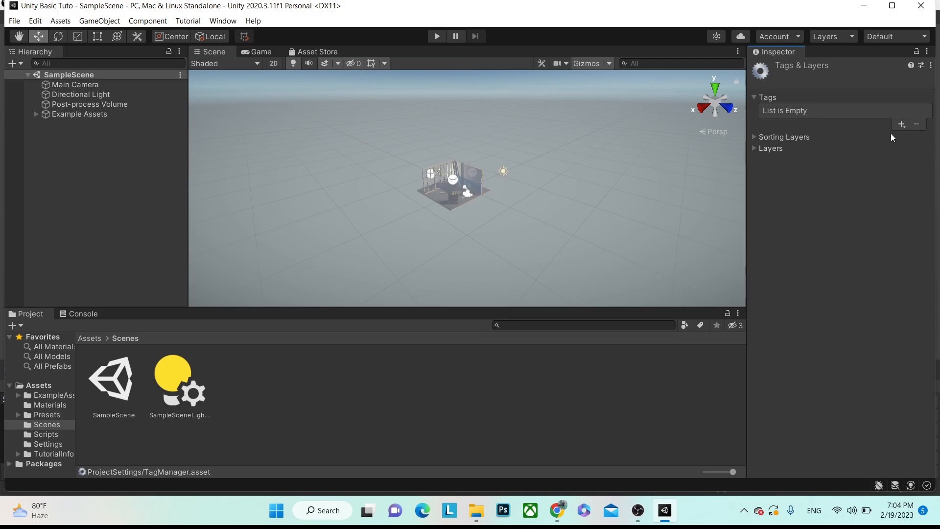
{"action": "left_click", "coordinate": [901, 126]}
{"action": "type", "text": "My Ca"}
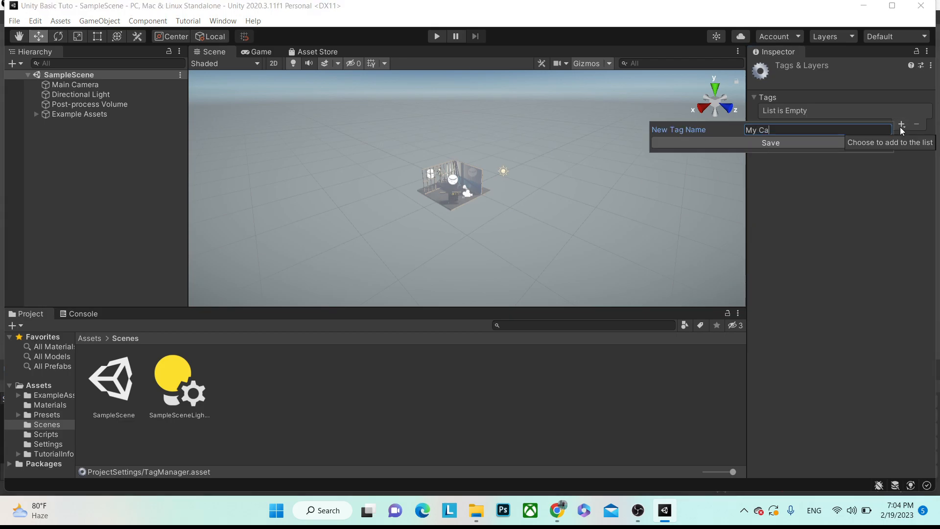
{"action": "type", "text": "mera"}
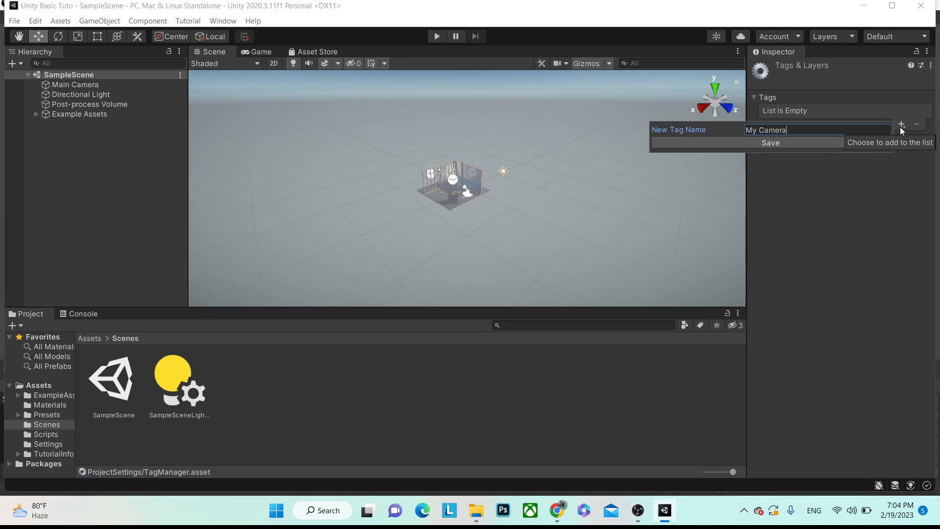
{"action": "left_click", "coordinate": [803, 143]}
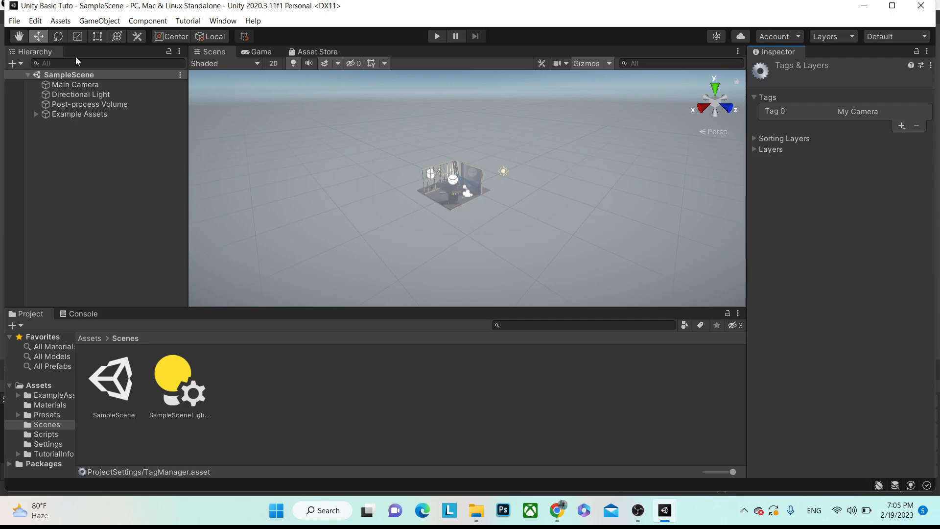
- Assign the My Camera tag to Main Camera
{"action": "left_click", "coordinate": [75, 86]}
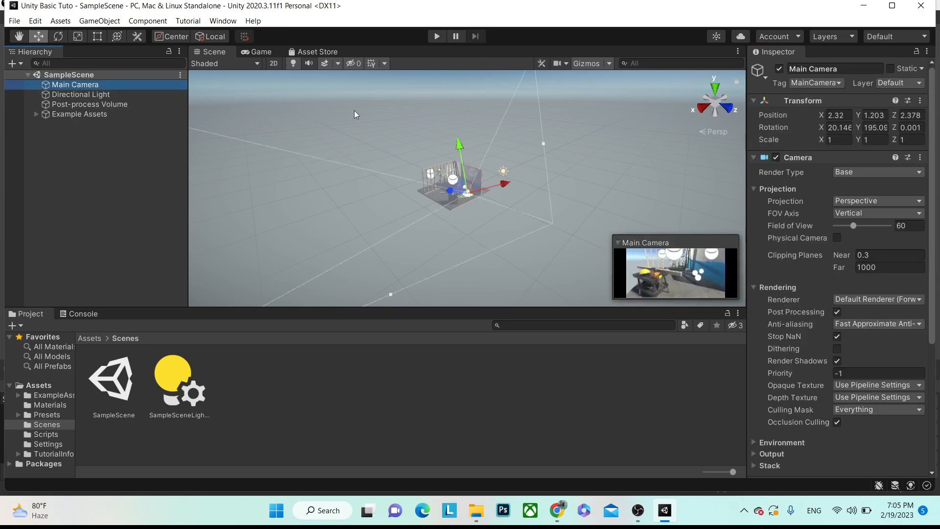
{"action": "left_click", "coordinate": [812, 83]}
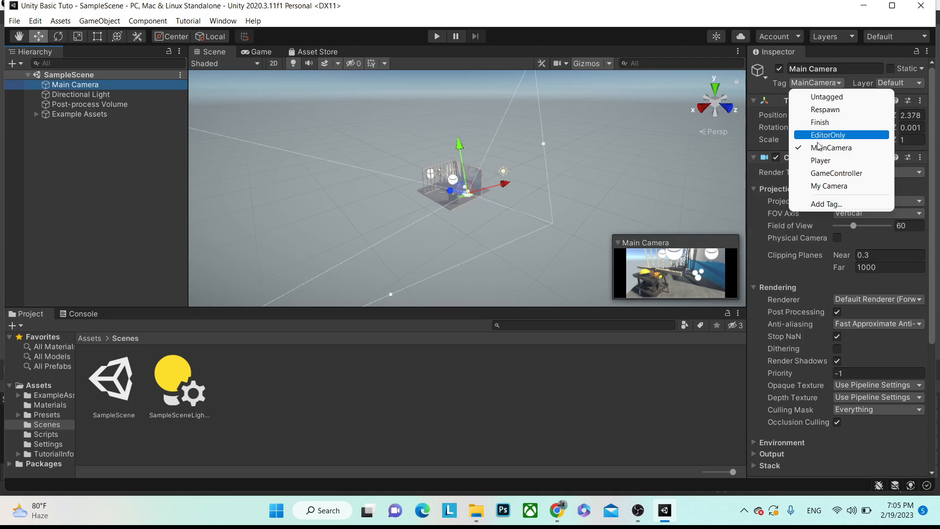
{"action": "left_click", "coordinate": [838, 189]}
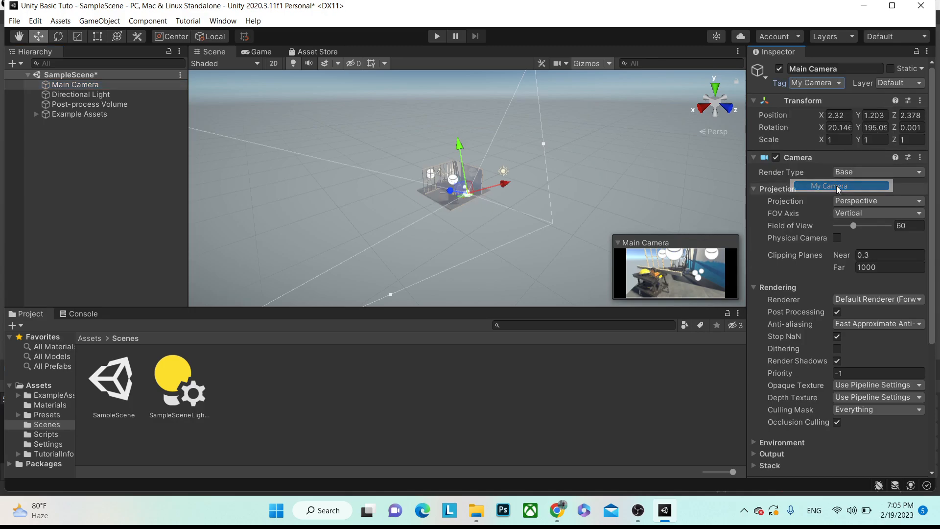
- Go to the layer definitions and select the User Layer 6 name slot
{"action": "left_click", "coordinate": [890, 88]}
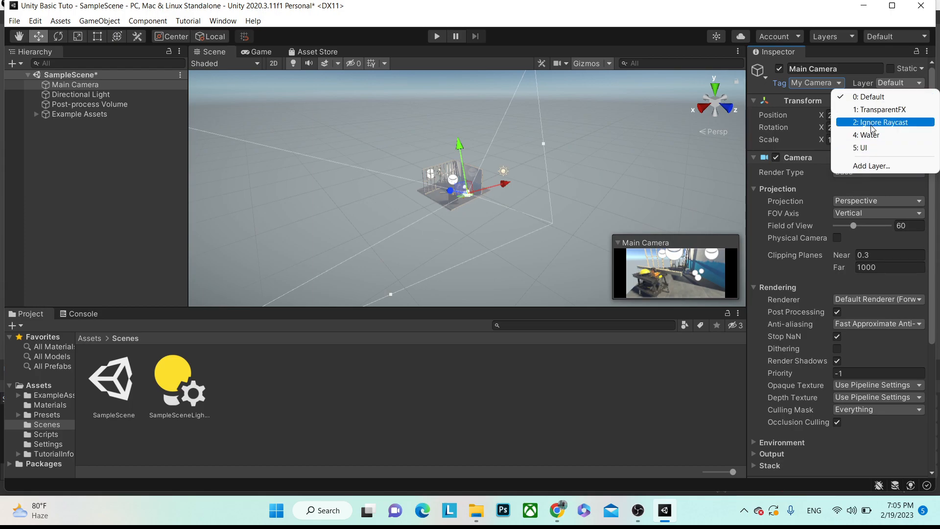
{"action": "left_click", "coordinate": [870, 167]}
{"action": "left_click", "coordinate": [859, 214]}
- Name User Layer 6 'Camera', put Main Camera on it, and save SampleScene
{"action": "type", "text": "Camera"}
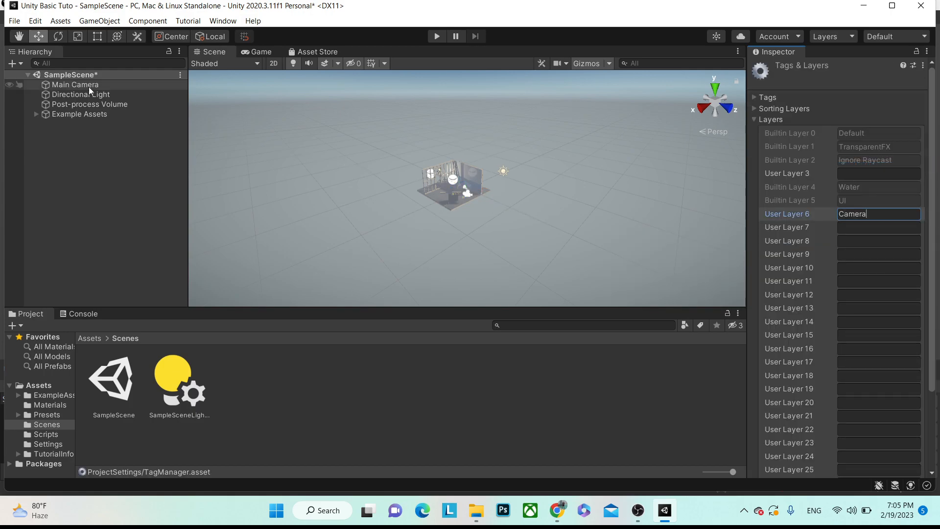
{"action": "left_click", "coordinate": [89, 87]}
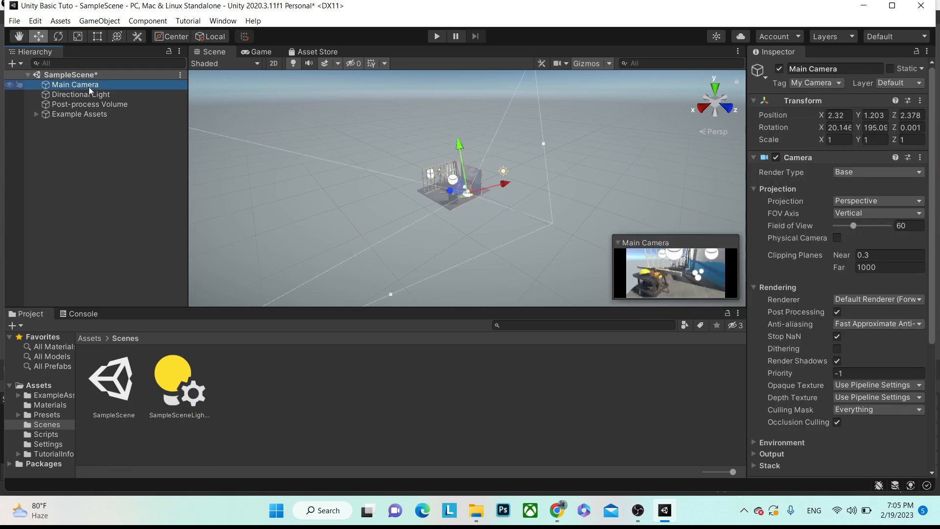
{"action": "left_click", "coordinate": [898, 85]}
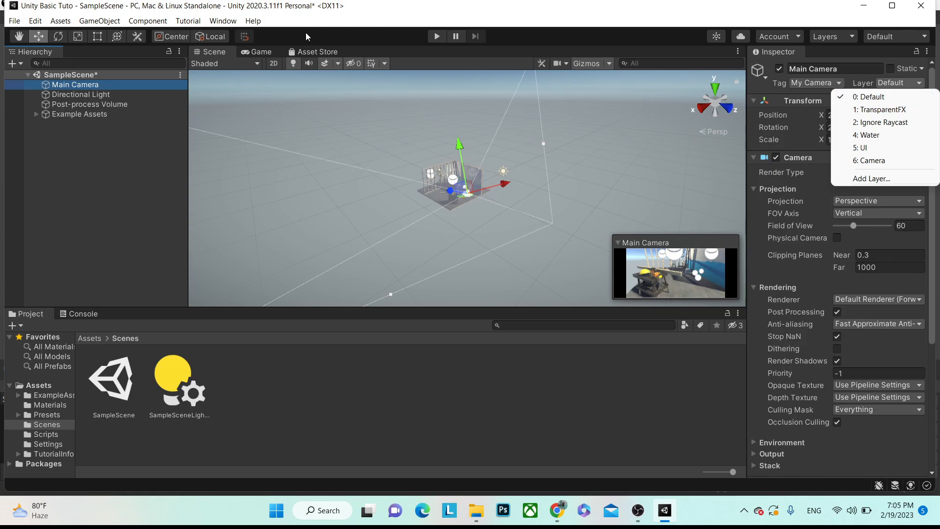
{"action": "left_click", "coordinate": [872, 161]}
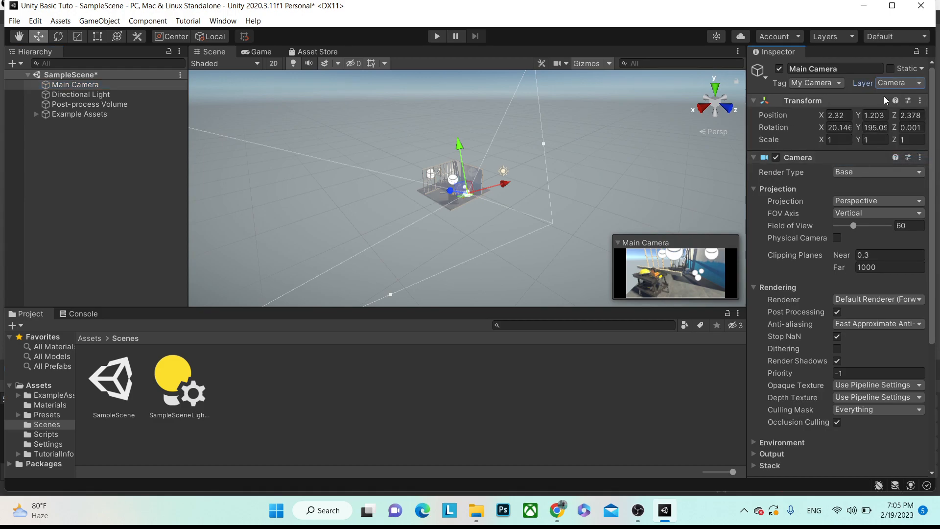
{"action": "key", "text": "ctrl+s"}
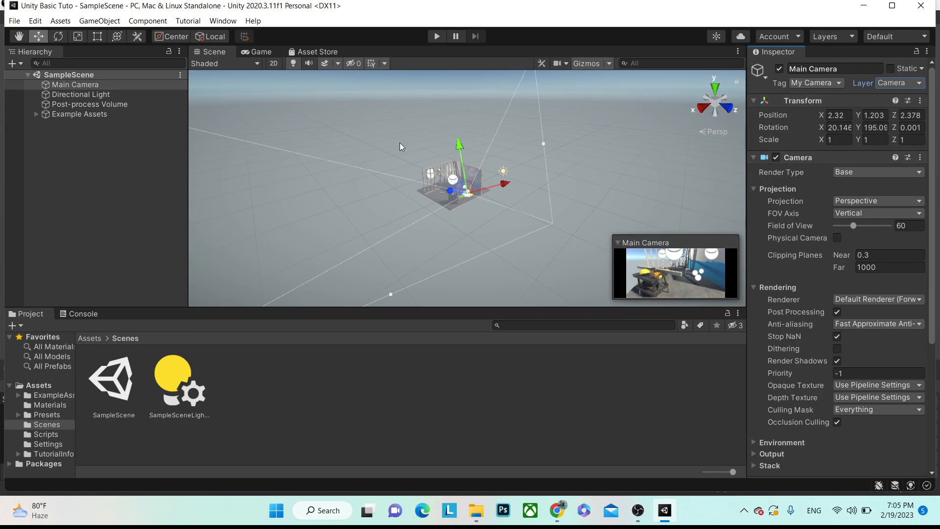
- Frame Main Camera in the Scene view and zoom in on its surroundings in the room
{"action": "left_click", "coordinate": [113, 84]}
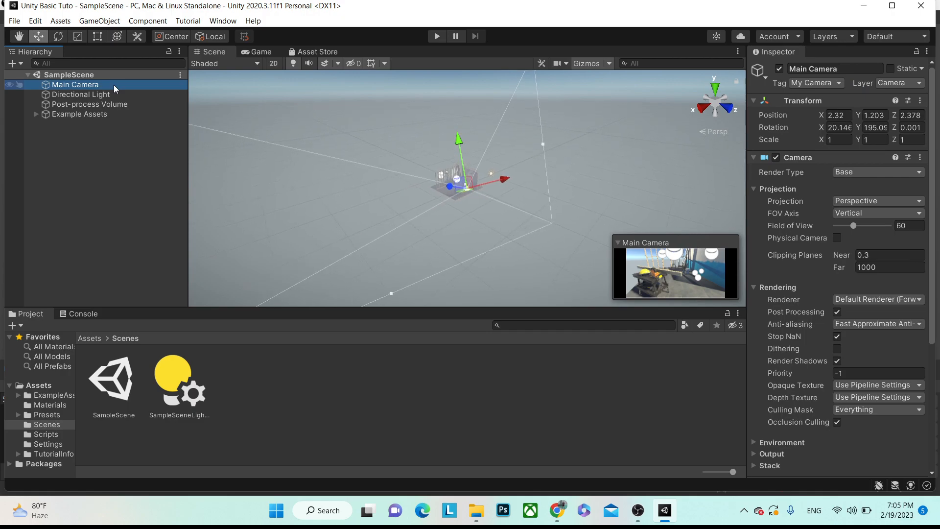
{"action": "key", "text": "f"}
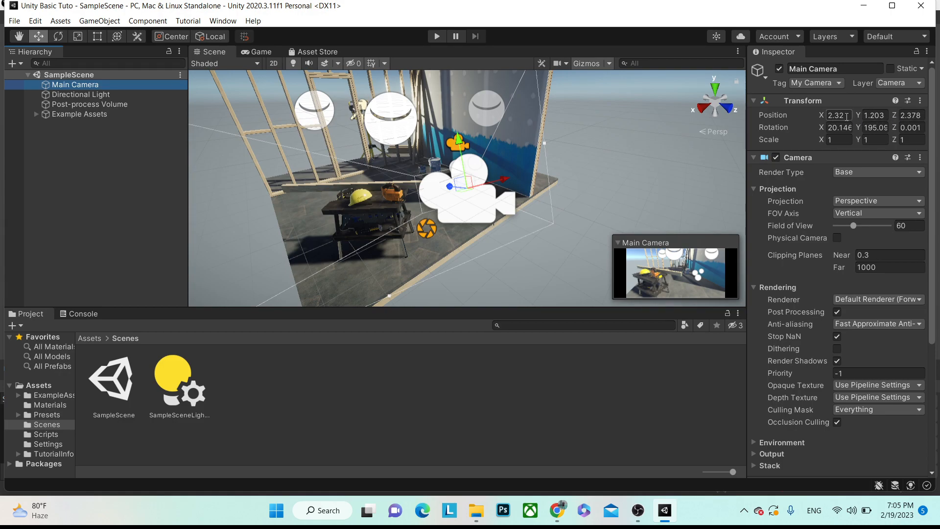
{"action": "left_click", "coordinate": [272, 64]}
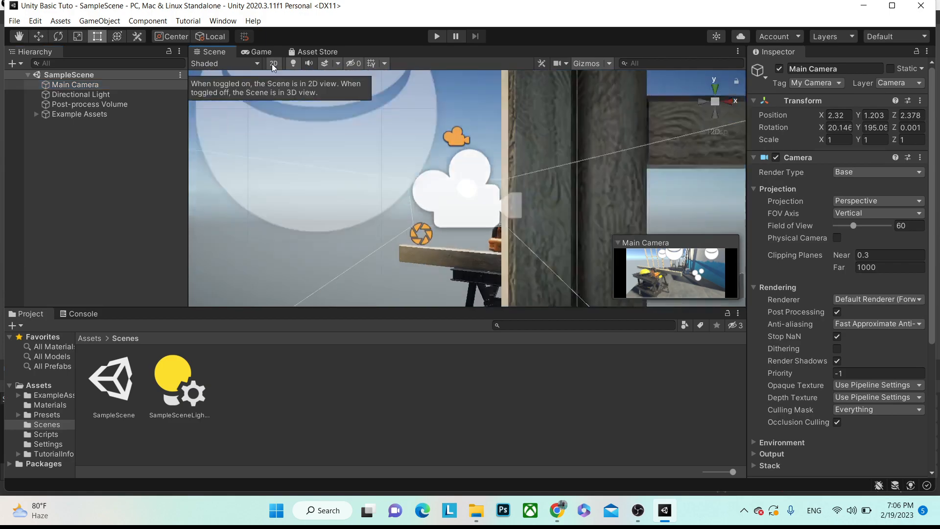
{"action": "left_click", "coordinate": [273, 64]}
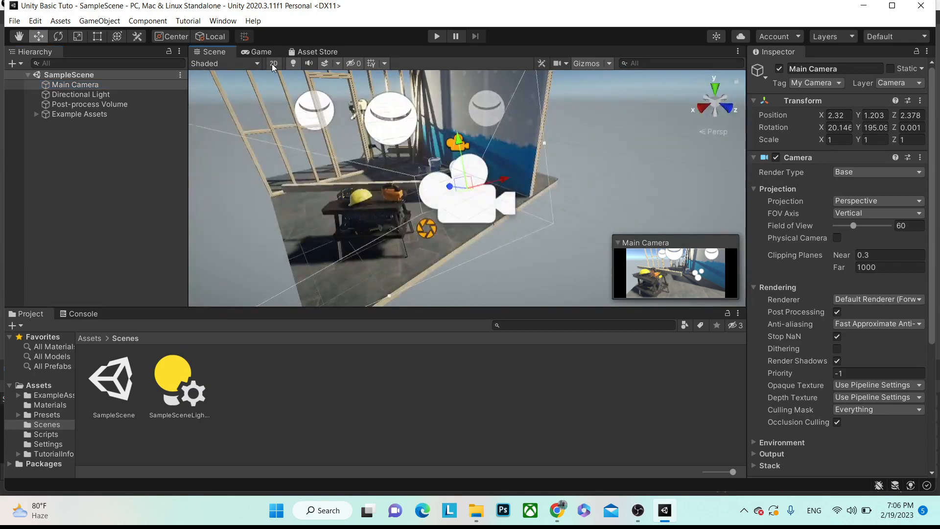
{"action": "scroll", "coordinate": [418, 155], "scroll_direction": "up", "scroll_amount": 3}
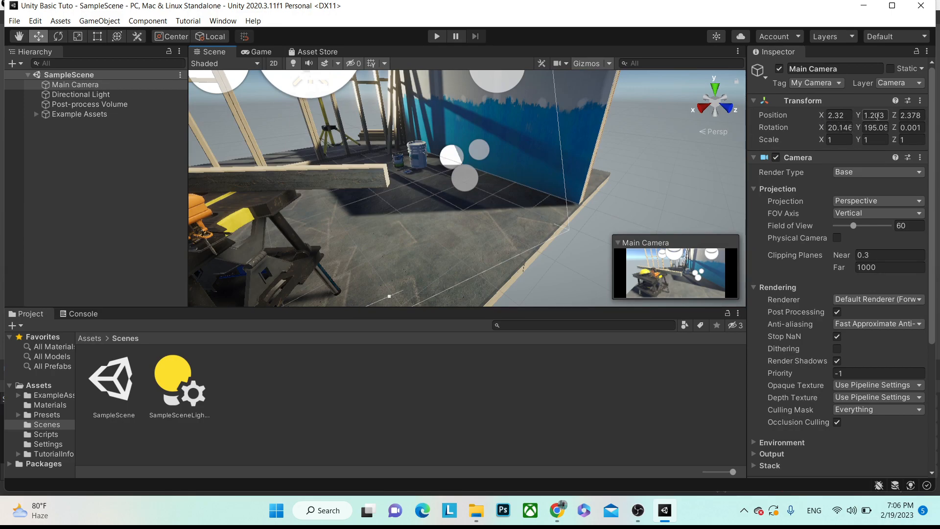
{"action": "left_click", "coordinate": [273, 63]}
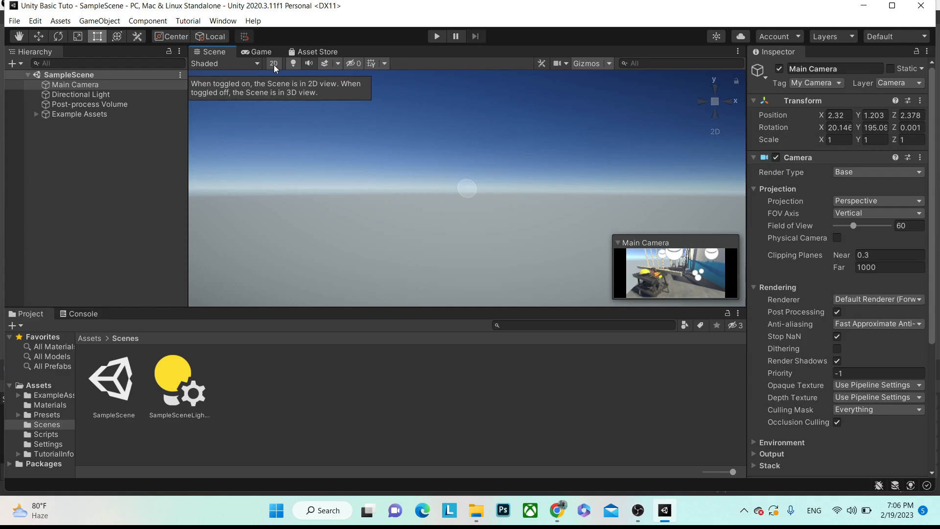
{"action": "left_click", "coordinate": [275, 64]}
{"action": "left_click", "coordinate": [875, 115]}
{"action": "left_click", "coordinate": [783, 128]}
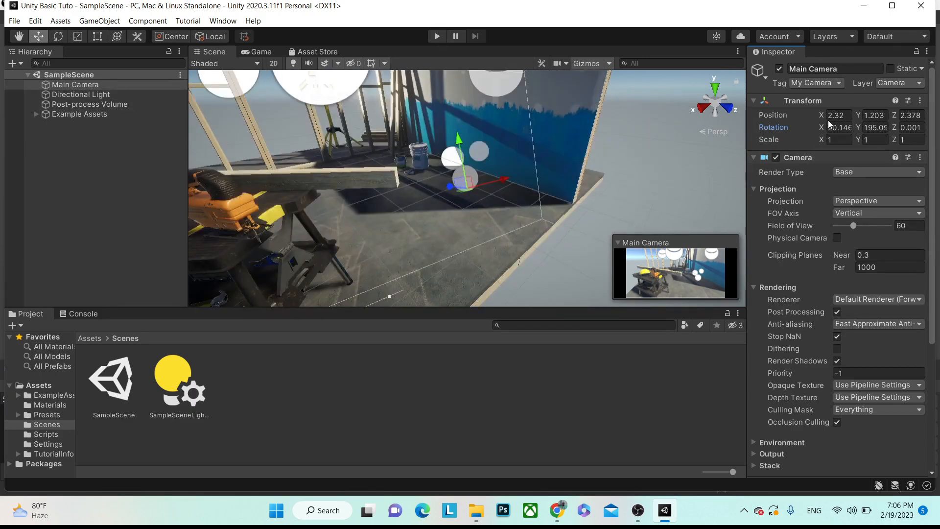
- Rotate Main Camera to 26.74, 189.8, 11.6 by scrubbing the Rotation fields
{"action": "left_click_drag", "start_coordinate": [823, 131], "coordinate": [578, 237]}
{"action": "left_click_drag", "start_coordinate": [857, 128], "coordinate": [607, 270]}
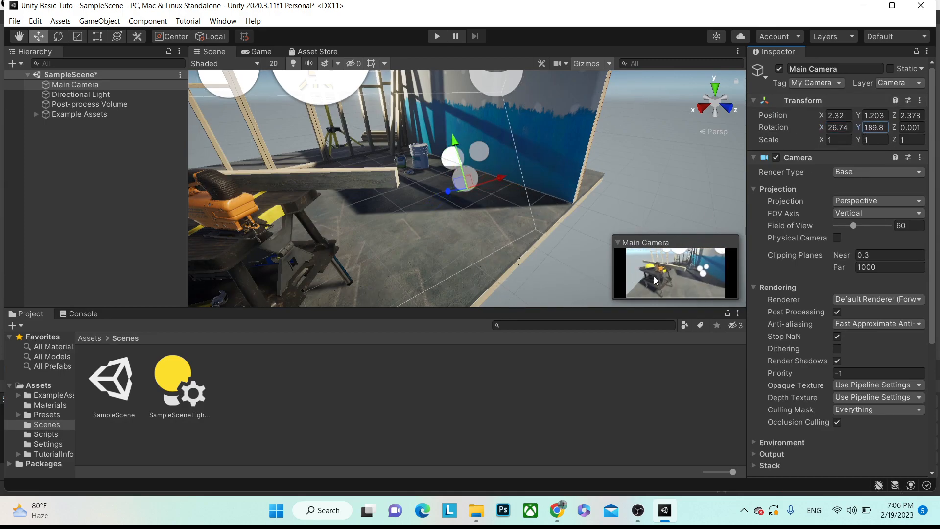
{"action": "mouse_move", "coordinate": [895, 128]}
{"action": "left_mouse_down"}
{"action": "mouse_move", "coordinate": [68, 126]}
{"action": "mouse_move", "coordinate": [917, 126]}
{"action": "mouse_move", "coordinate": [893, 131]}
{"action": "left_mouse_up"}
- Set Main Camera's Scale to 10 on X, Y and Z
{"action": "left_click", "coordinate": [831, 140]}
{"action": "scroll", "coordinate": [456, 139], "scroll_direction": "down", "scroll_amount": 5}
{"action": "scroll", "coordinate": [455, 139], "scroll_direction": "down", "scroll_amount": 3}
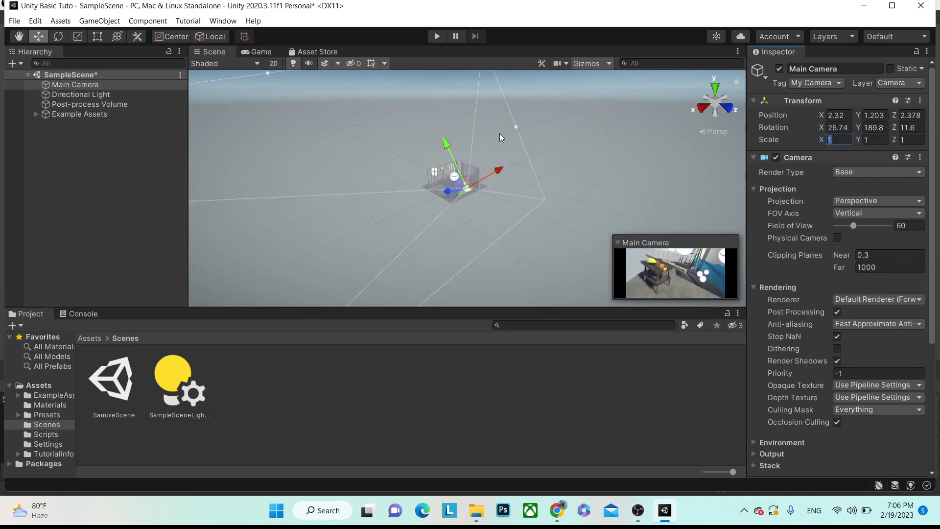
{"action": "type", "text": "10"}
{"action": "key", "text": "Return"}
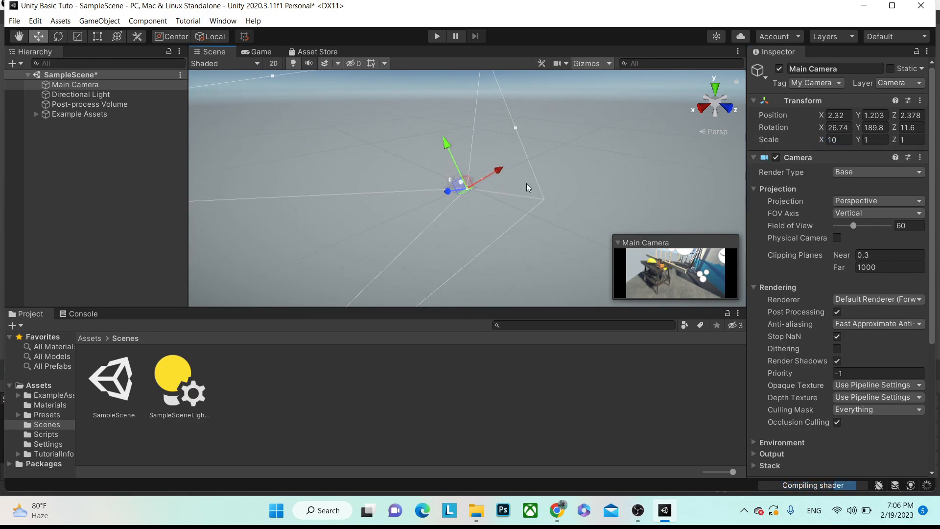
{"action": "left_click", "coordinate": [871, 140]}
{"action": "type", "text": "10"}
{"action": "left_click", "coordinate": [907, 140]}
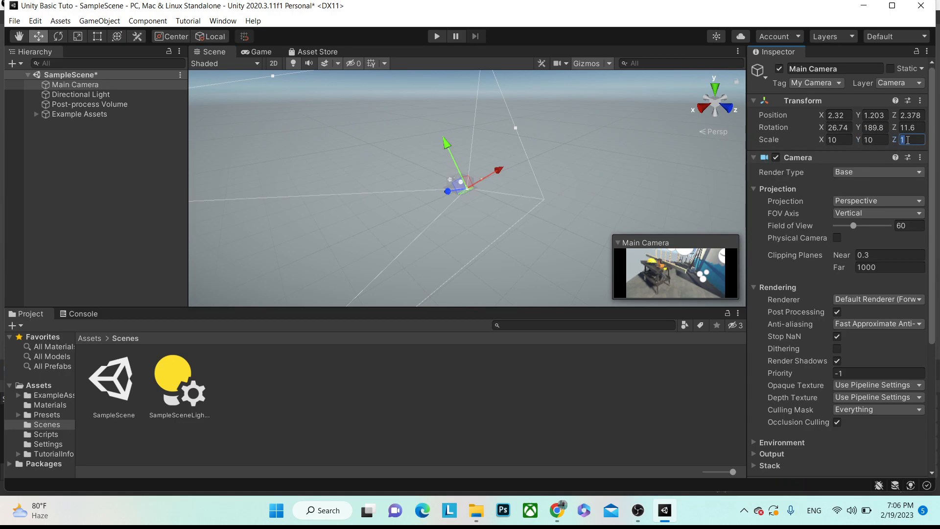
{"action": "type", "text": "10"}
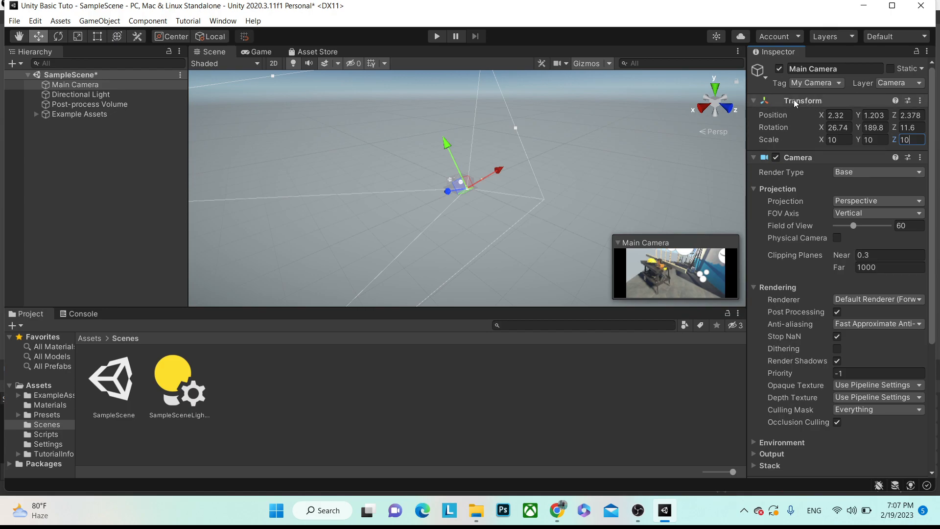
- Collapse Main Camera's Transform, Camera and Simple Camera Controller sections
{"action": "left_click", "coordinate": [751, 102]}
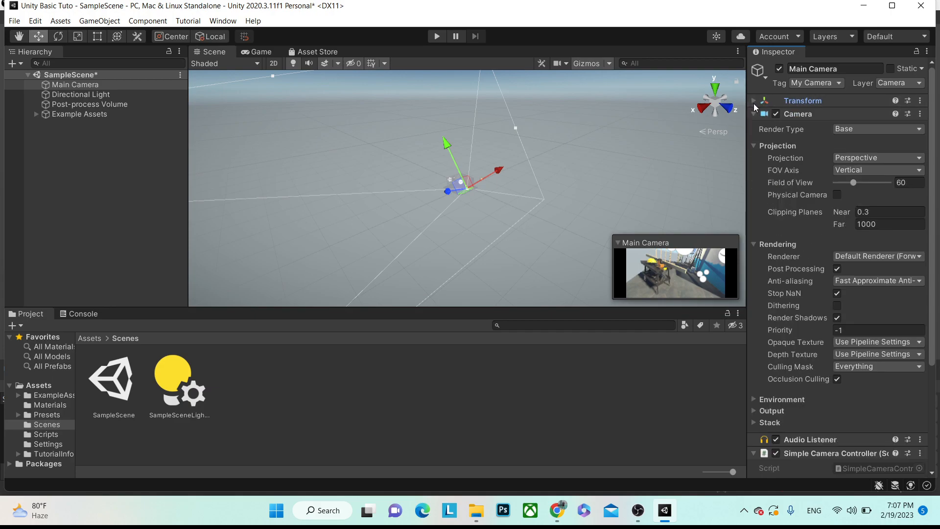
{"action": "left_click", "coordinate": [754, 104]}
{"action": "left_click", "coordinate": [64, 84]}
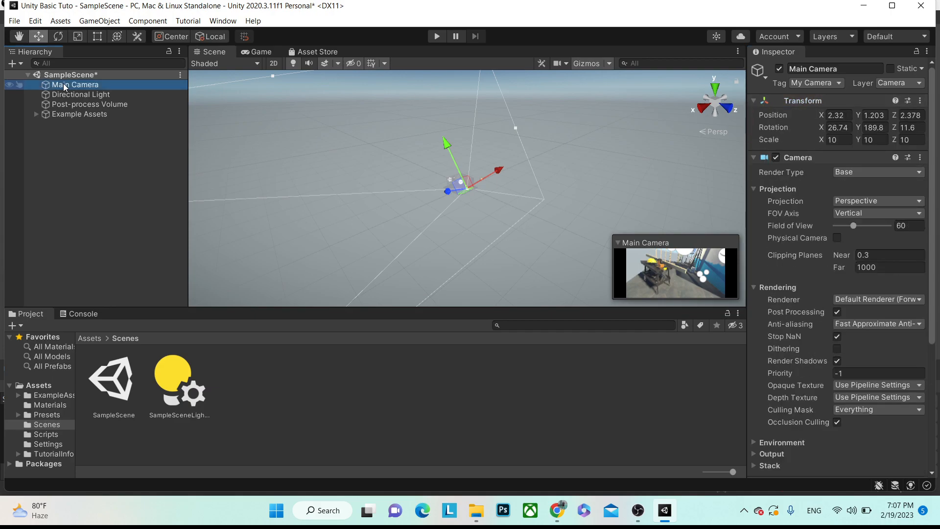
{"action": "left_click", "coordinate": [754, 105]}
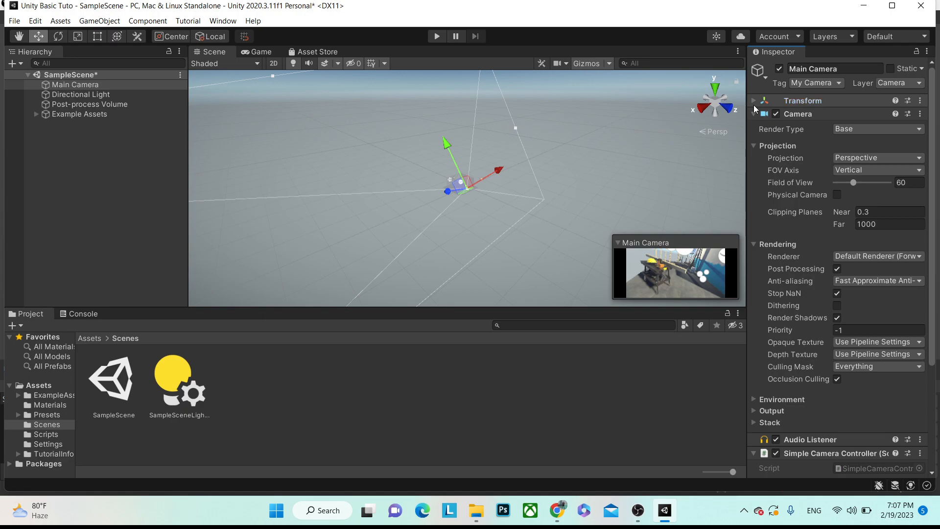
{"action": "left_click", "coordinate": [753, 114]}
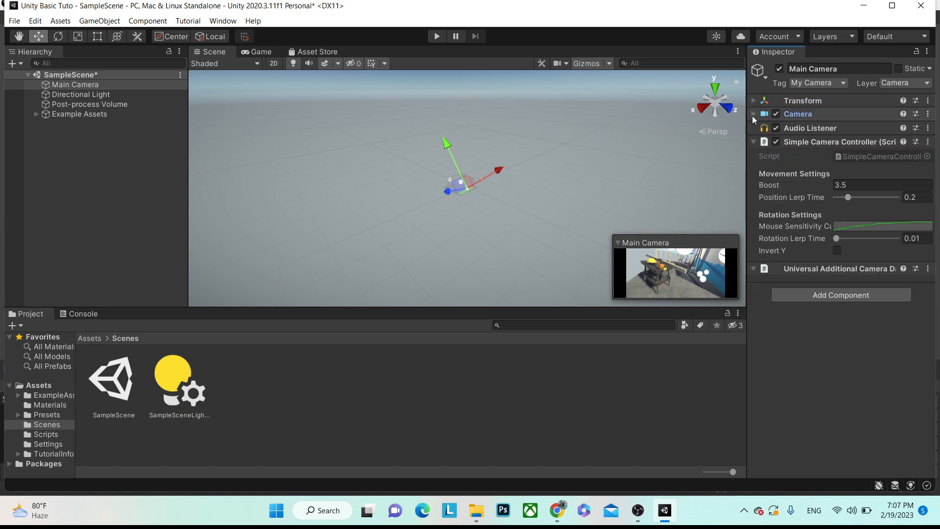
{"action": "left_click", "coordinate": [753, 145]}
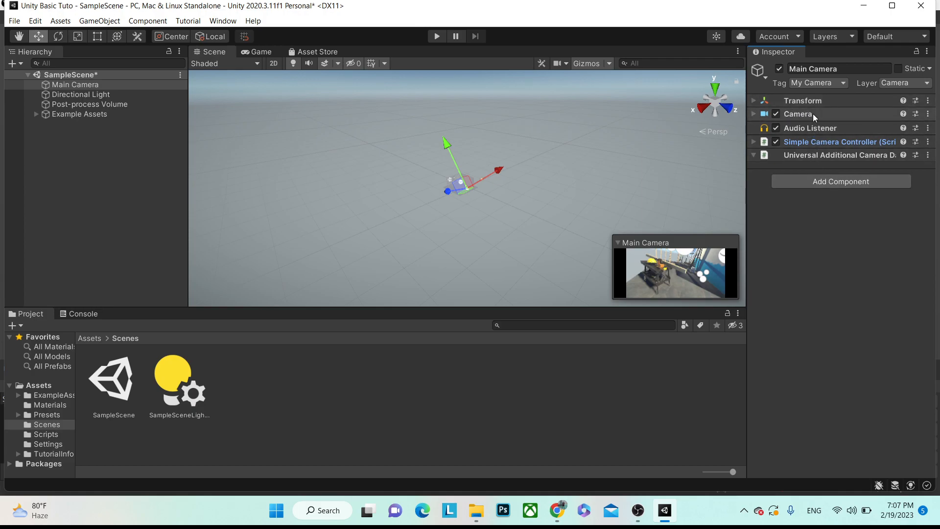
- Add a Video Player component to Main Camera, then remove it again
{"action": "left_click", "coordinate": [840, 185]}
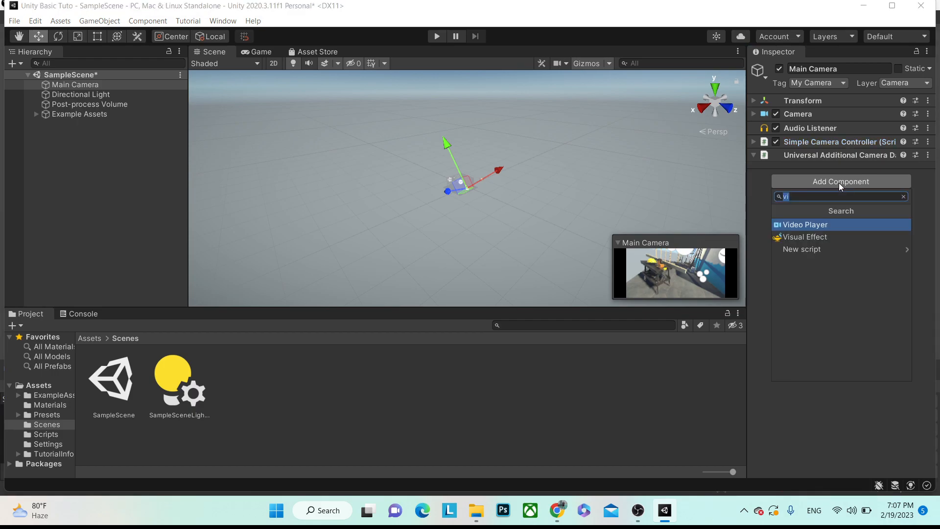
{"action": "left_click", "coordinate": [809, 225]}
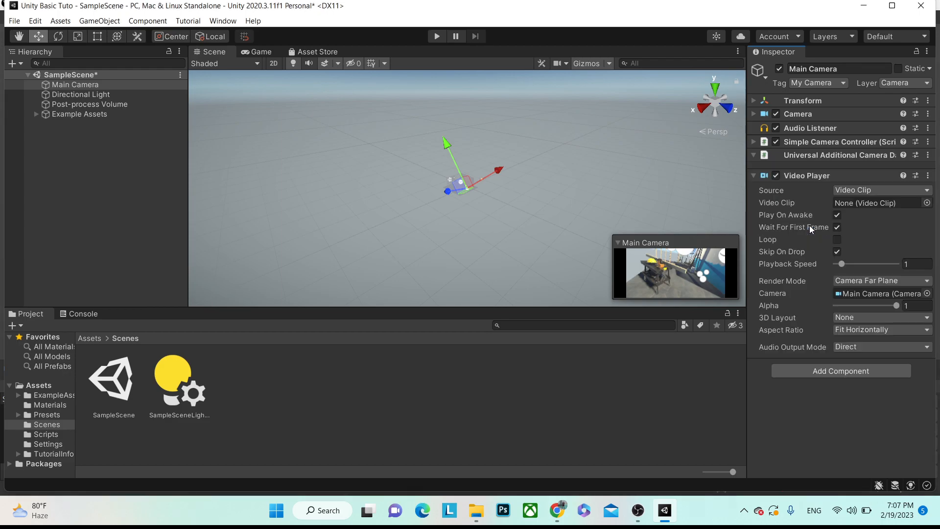
{"action": "left_click", "coordinate": [928, 178]}
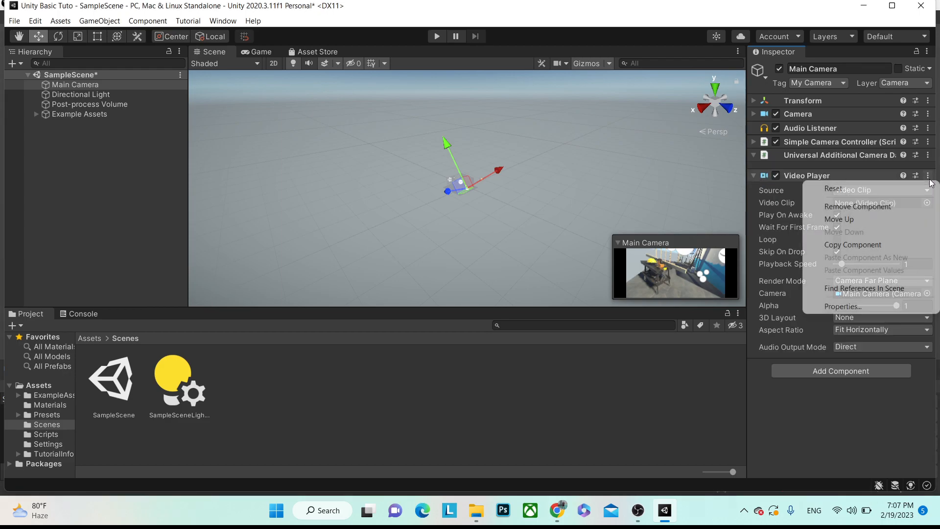
{"action": "left_click", "coordinate": [852, 204]}
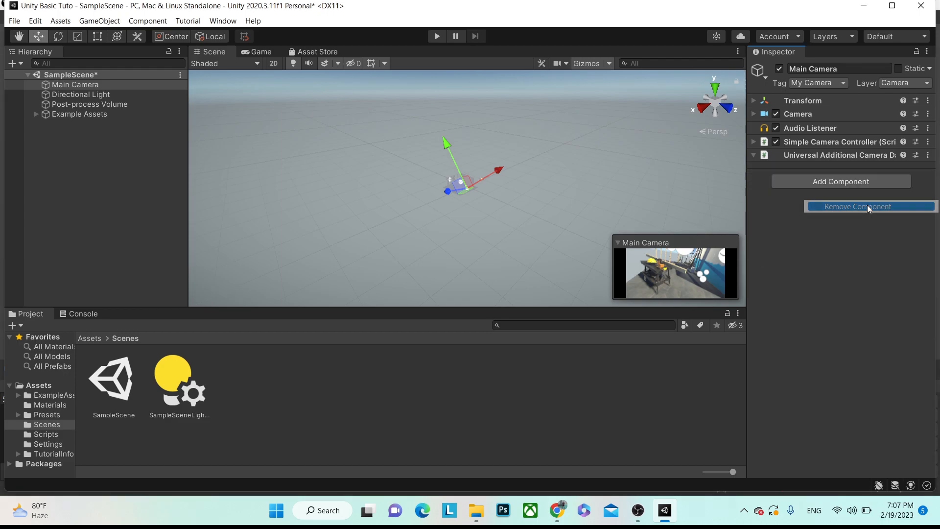
{"action": "left_click", "coordinate": [88, 87]}
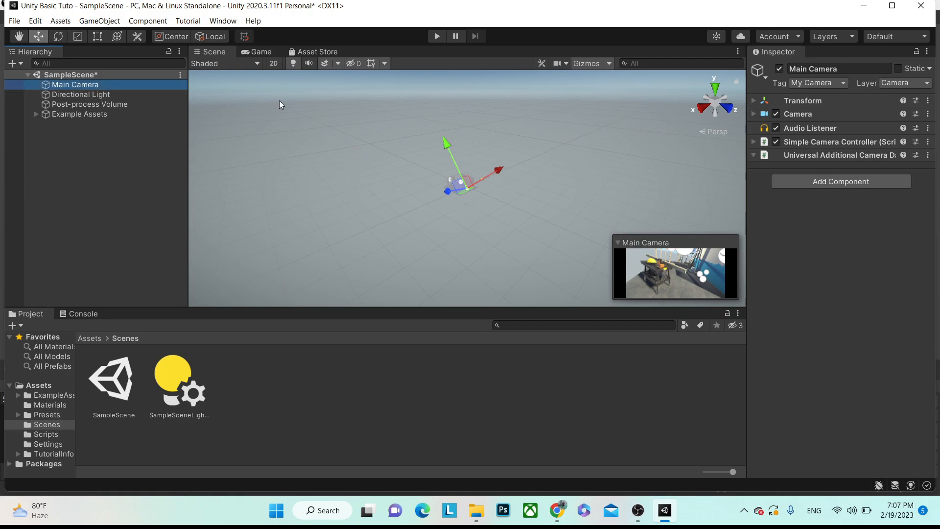
- Reset Main Camera's Transform to Position 0, 0, 0, Rotation 0, 0, 0, Scale 1
{"action": "left_click", "coordinate": [750, 115]}
{"action": "left_click", "coordinate": [751, 114]}
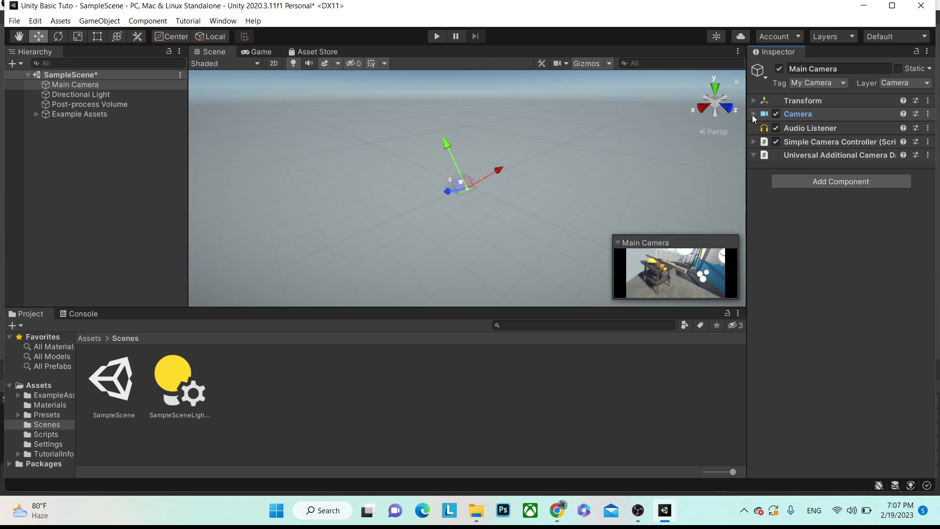
{"action": "left_click", "coordinate": [754, 101]}
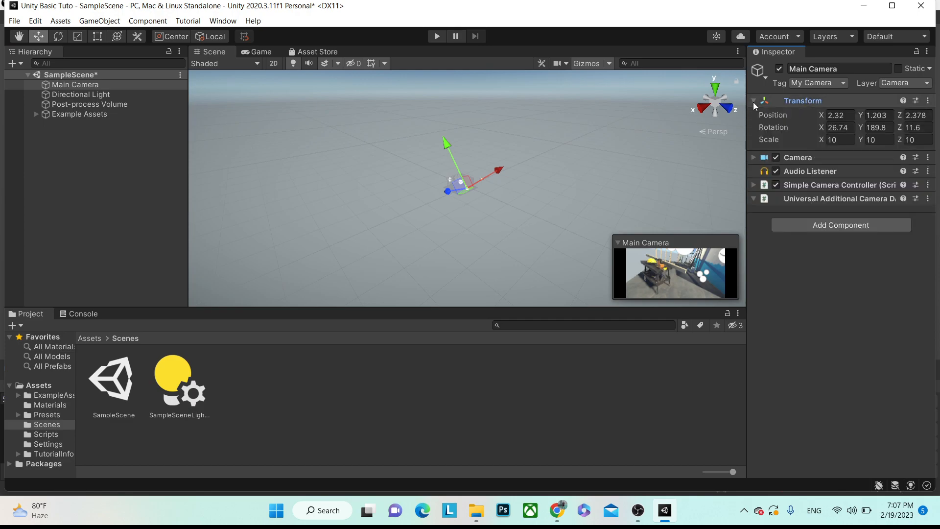
{"action": "left_click", "coordinate": [929, 101]}
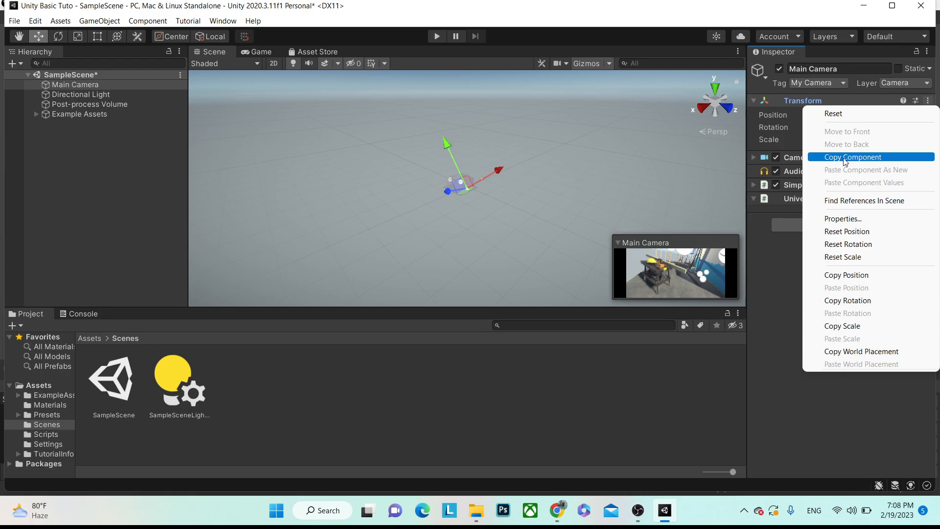
{"action": "left_click", "coordinate": [847, 120]}
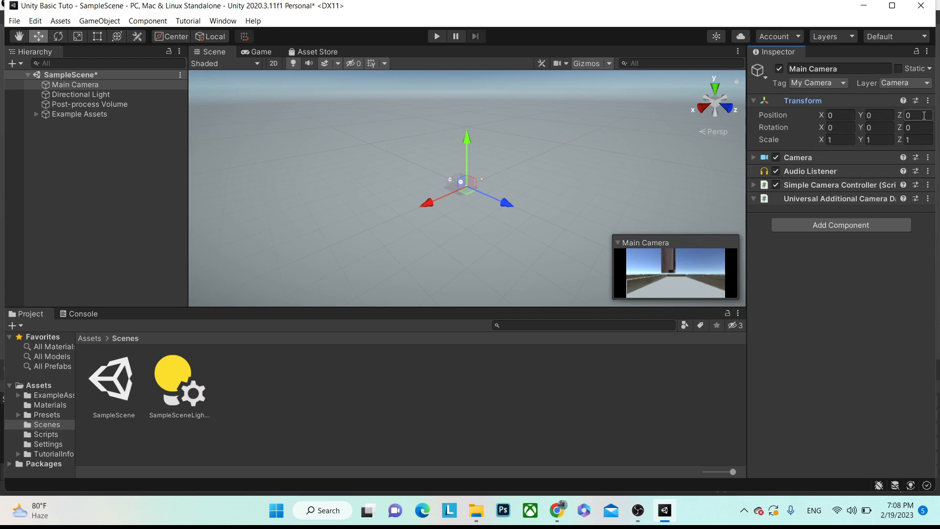
{"action": "left_click", "coordinate": [887, 140]}
{"action": "left_click", "coordinate": [842, 139]}
{"action": "left_click", "coordinate": [87, 86]}
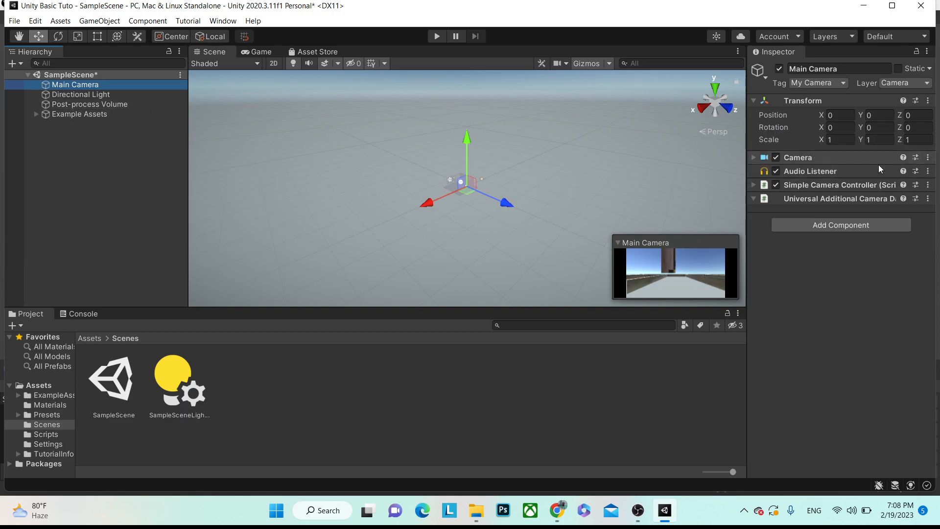
- Search Add Component for 'New' and 'Rigi', peek at New script, then close without adding
{"action": "left_click", "coordinate": [821, 226]}
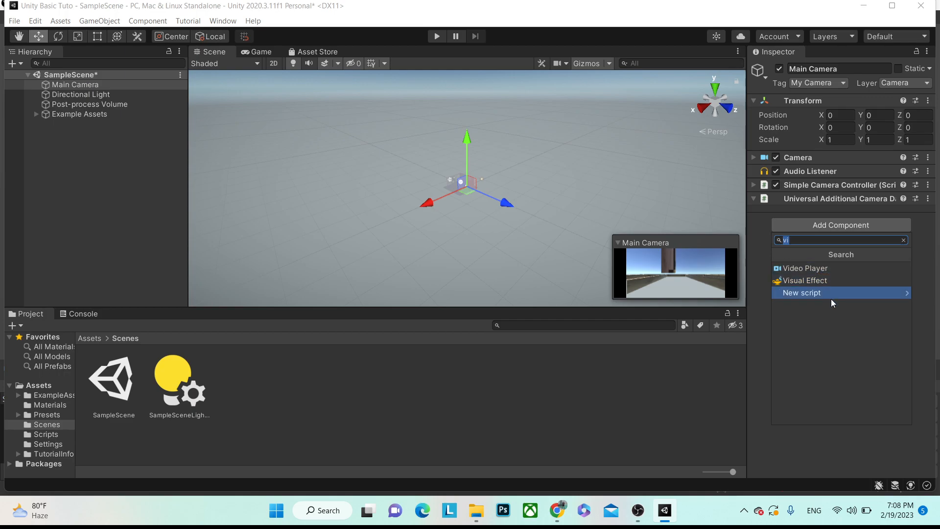
{"action": "type", "text": "New"}
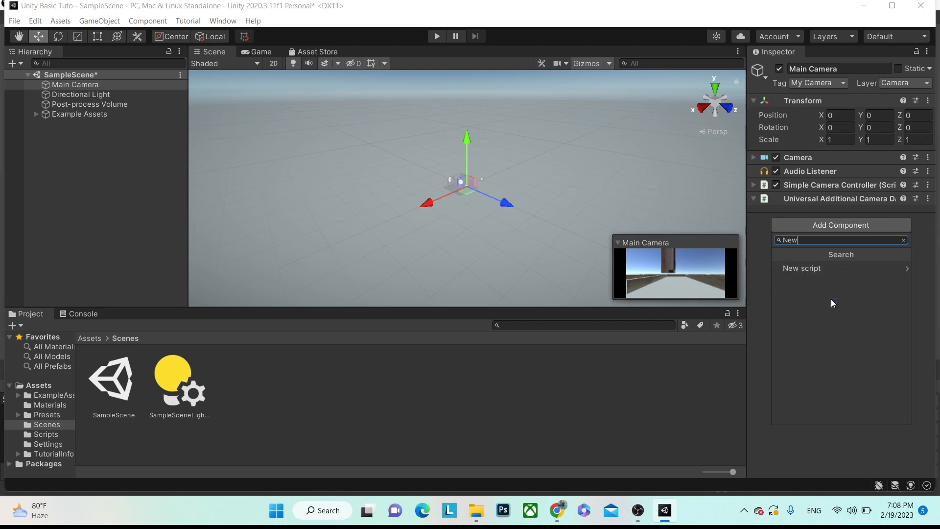
{"action": "key", "text": "BackSpace"}
{"action": "key", "text": "BackSpace"}
{"action": "key", "text": "BackSpace"}
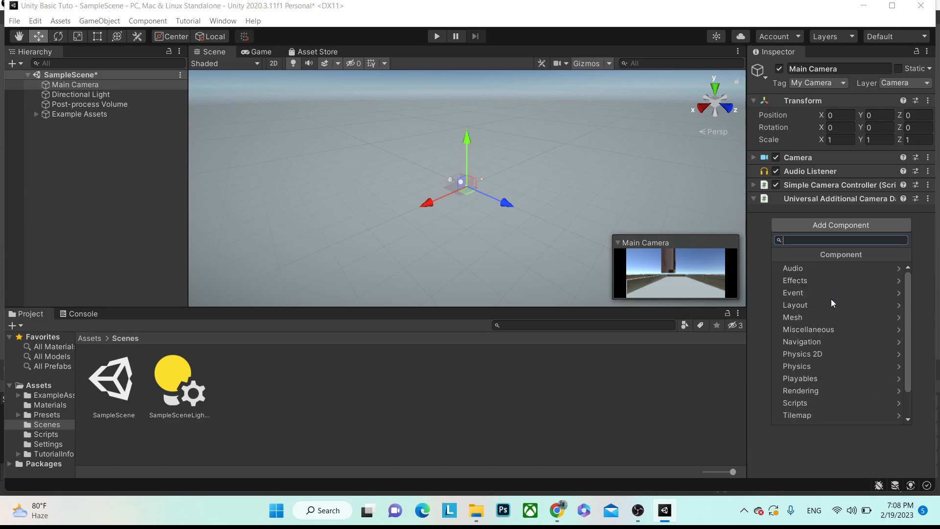
{"action": "type", "text": "Rigi"}
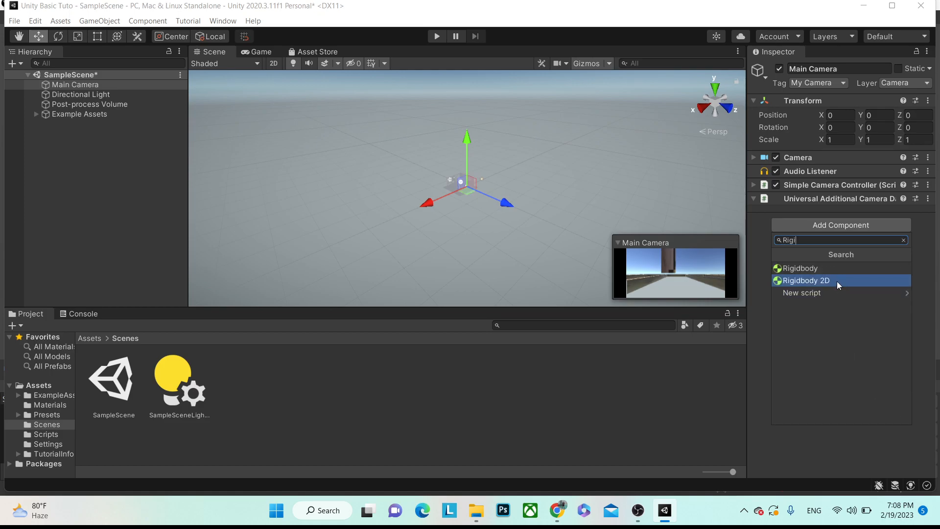
{"action": "key", "text": "BackSpace"}
{"action": "type", "text": "new"}
{"action": "left_click", "coordinate": [803, 287]}
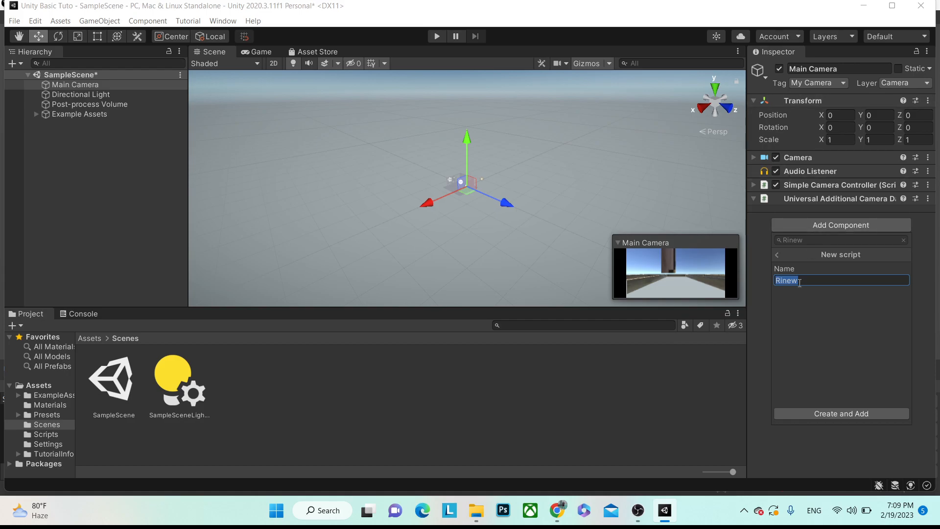
{"action": "left_click", "coordinate": [777, 255]}
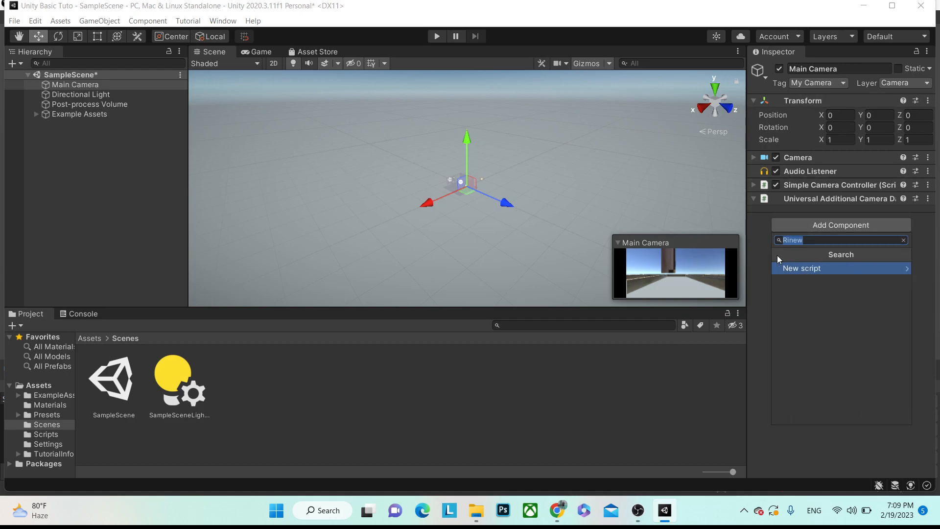
{"action": "key", "text": "BackSpace"}
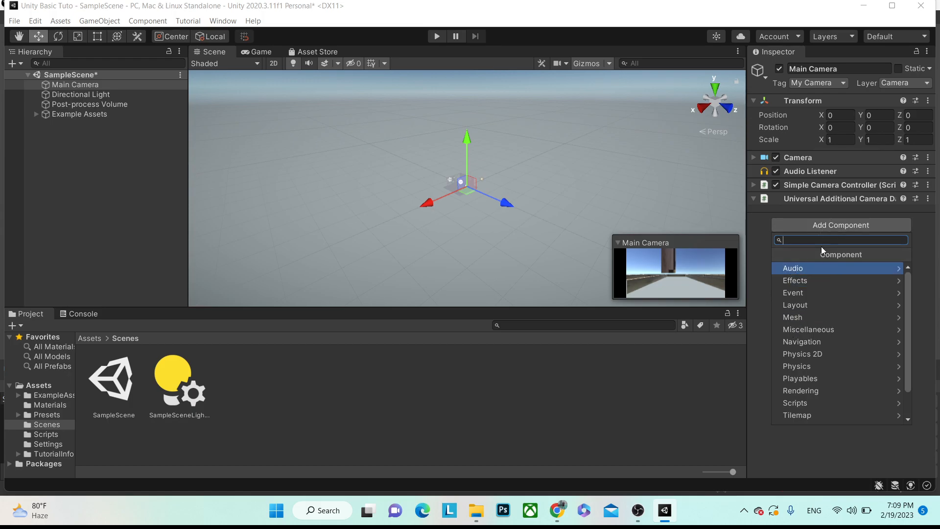
{"action": "scroll", "coordinate": [806, 311], "scroll_direction": "down", "scroll_amount": 1}
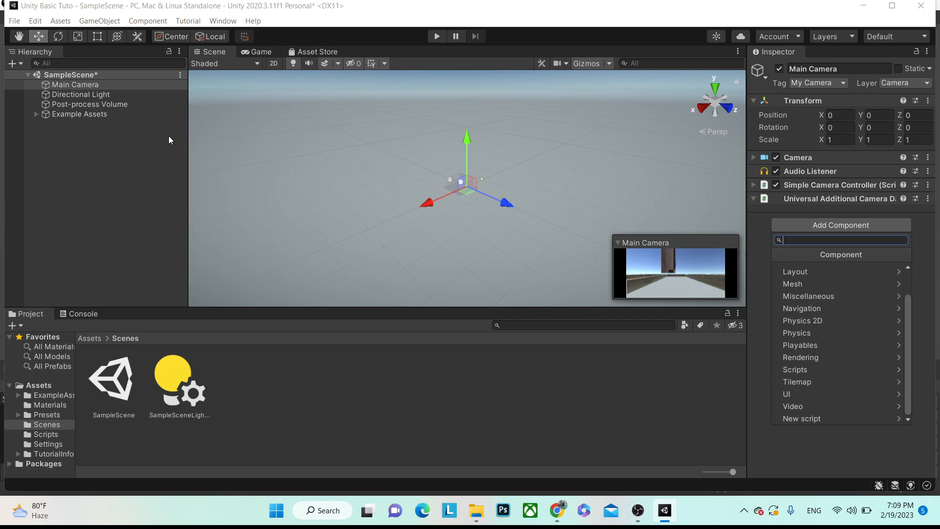
{"action": "left_click", "coordinate": [62, 130]}
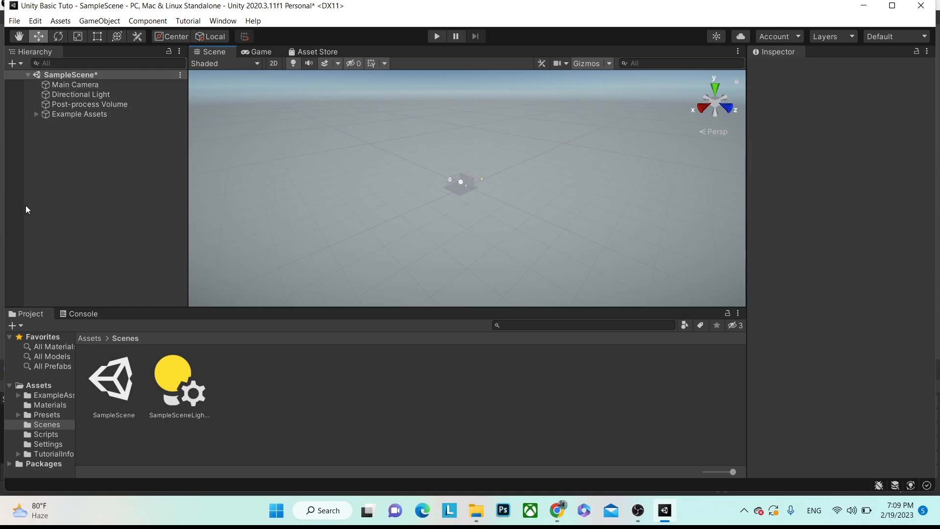
- Align Main Camera with the current Scene view and frame it
{"action": "left_click", "coordinate": [64, 86]}
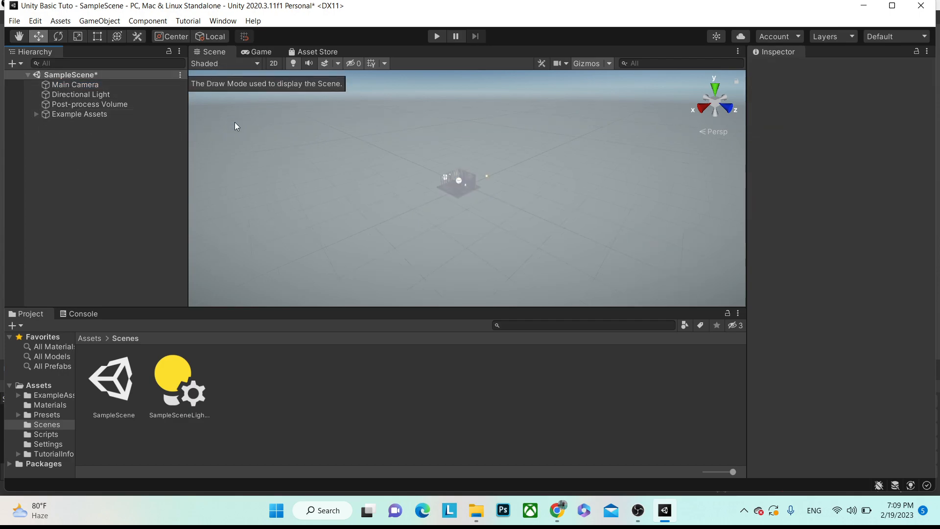
{"action": "scroll", "coordinate": [313, 184], "scroll_direction": "up", "scroll_amount": 5}
{"action": "scroll", "coordinate": [431, 193], "scroll_direction": "up", "scroll_amount": 10}
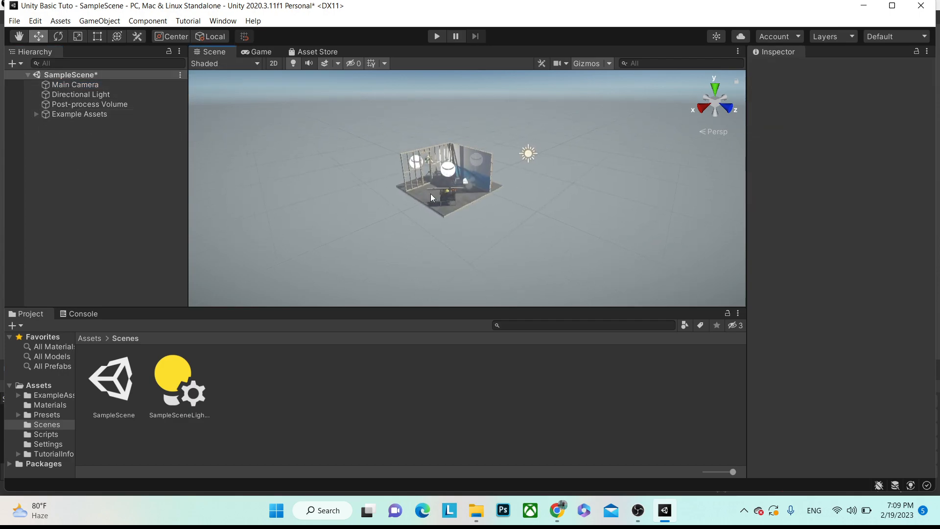
{"action": "scroll", "coordinate": [463, 195], "scroll_direction": "down", "scroll_amount": 3}
{"action": "scroll", "coordinate": [451, 176], "scroll_direction": "up", "scroll_amount": 2}
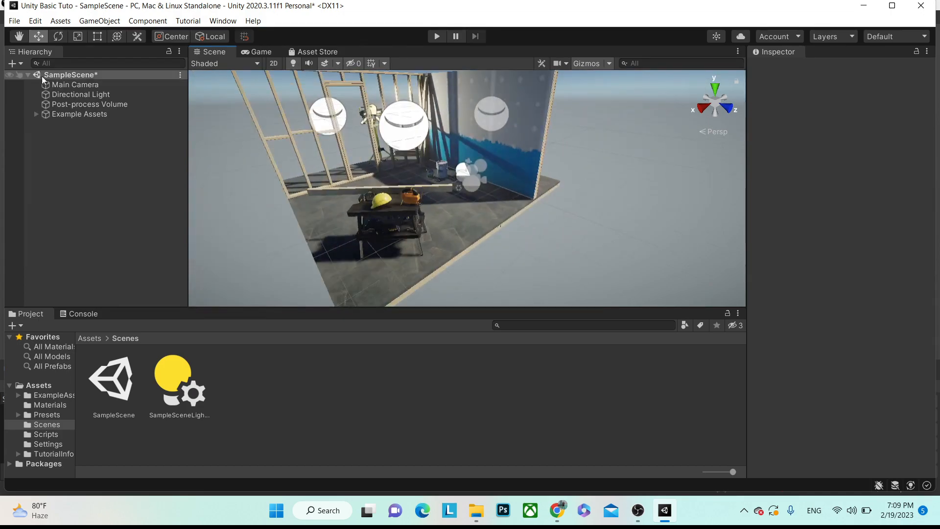
{"action": "left_click", "coordinate": [92, 86]}
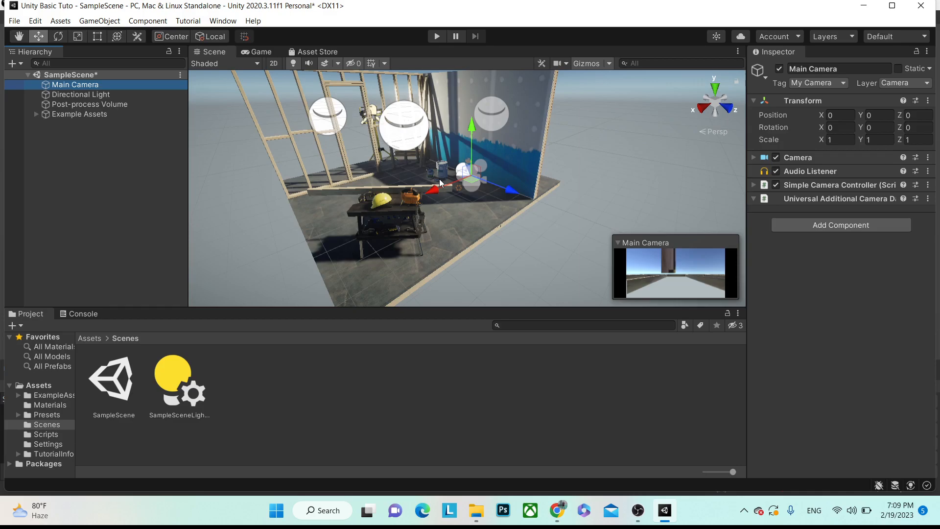
{"action": "scroll", "coordinate": [440, 179], "scroll_direction": "down", "scroll_amount": 3}
{"action": "scroll", "coordinate": [371, 187], "scroll_direction": "up", "scroll_amount": 2}
{"action": "scroll", "coordinate": [358, 172], "scroll_direction": "down", "scroll_amount": 2}
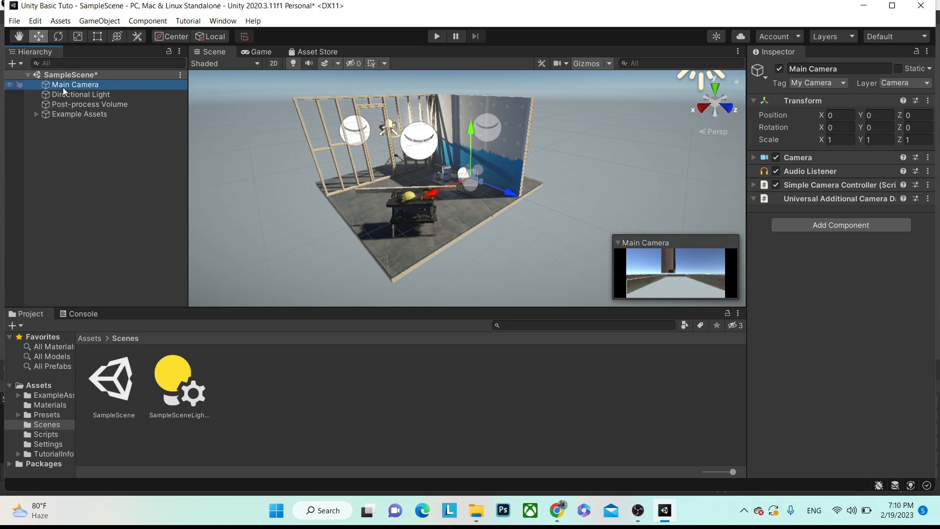
{"action": "key", "text": "ctrl+shift+f"}
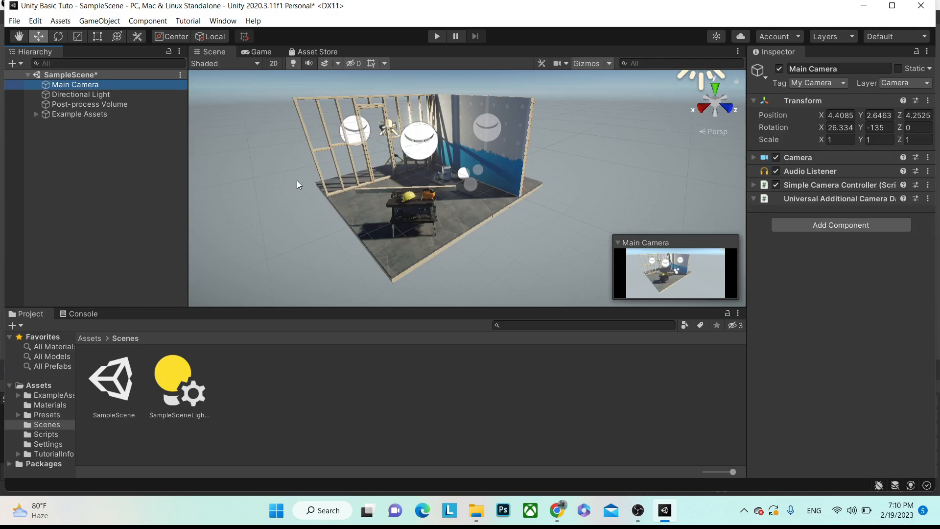
{"action": "key", "text": "f"}
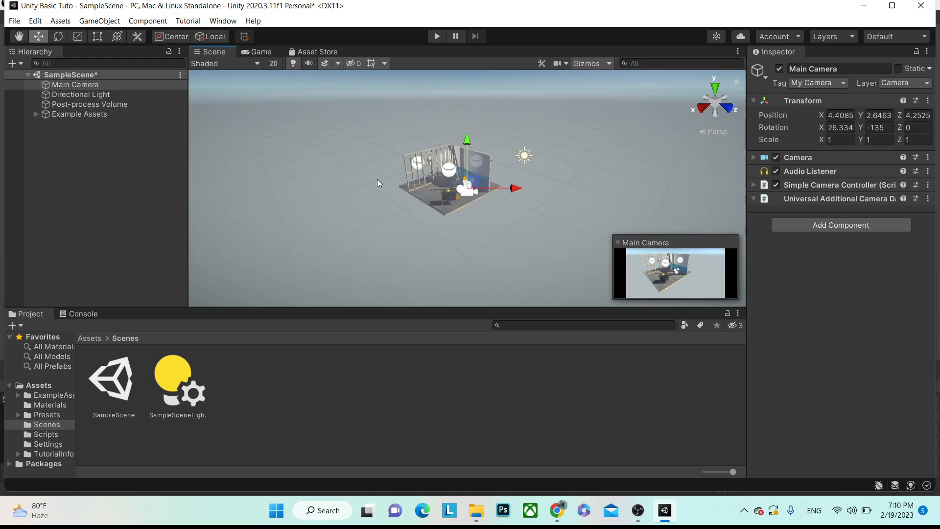
{"action": "scroll", "coordinate": [383, 193], "scroll_direction": "up", "scroll_amount": 10}
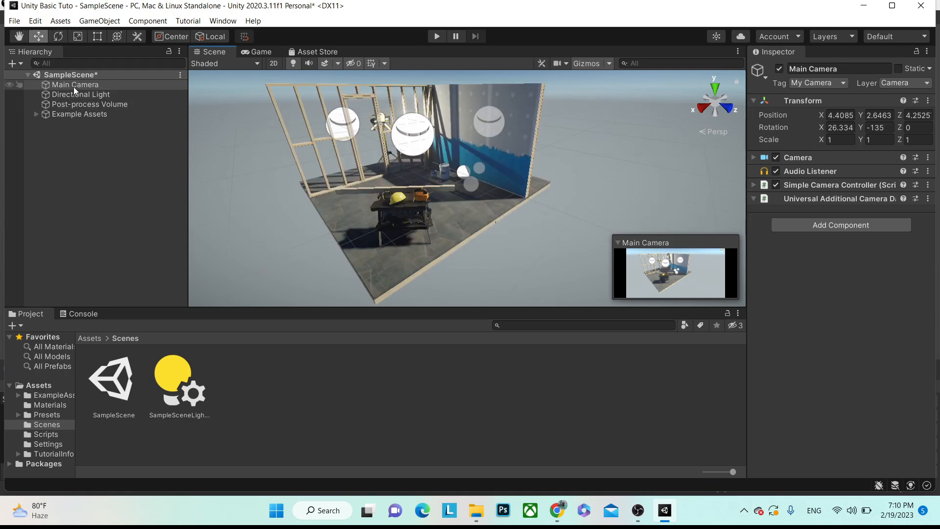
- Move Main Camera's X position to 17.68, checking its render before and after
{"action": "left_click", "coordinate": [260, 58]}
{"action": "left_click", "coordinate": [260, 52]}
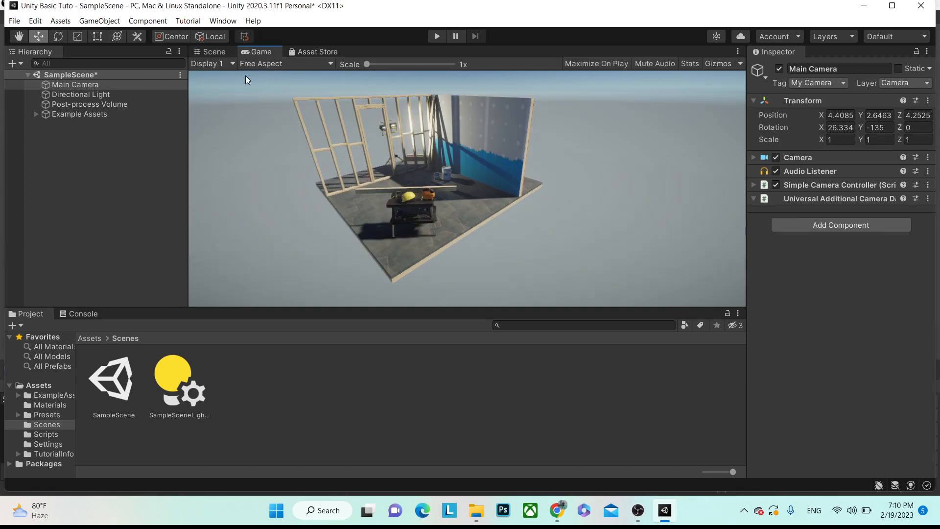
{"action": "left_click", "coordinate": [201, 52]}
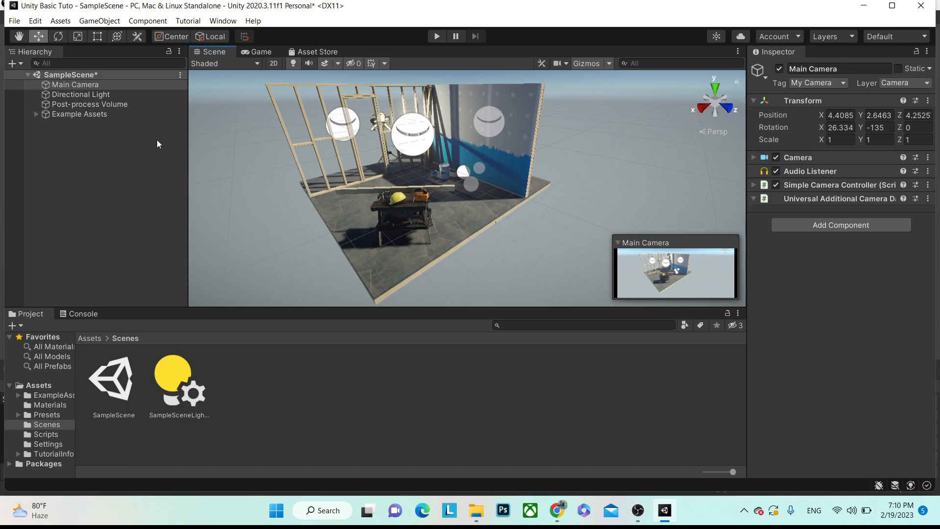
{"action": "left_click", "coordinate": [820, 117]}
{"action": "left_click_drag", "start_coordinate": [820, 116], "coordinate": [151, 83]}
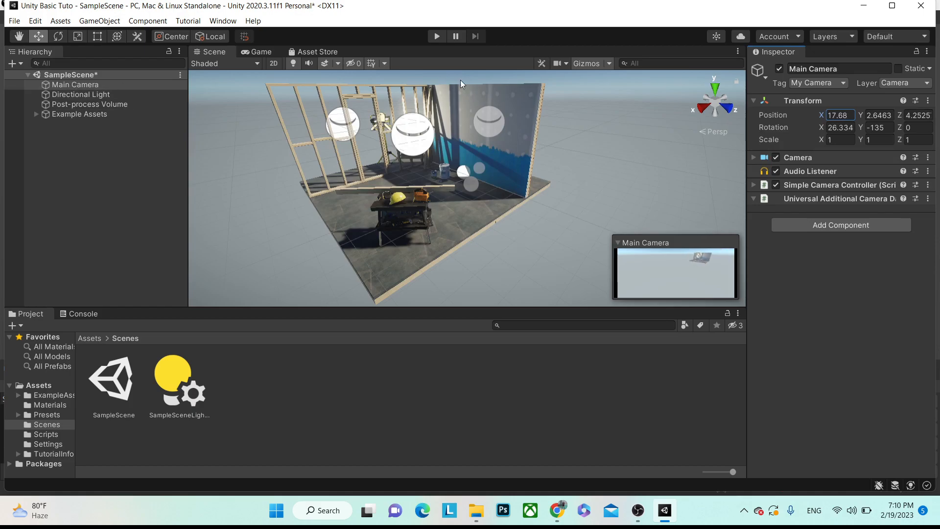
{"action": "left_click", "coordinate": [259, 52]}
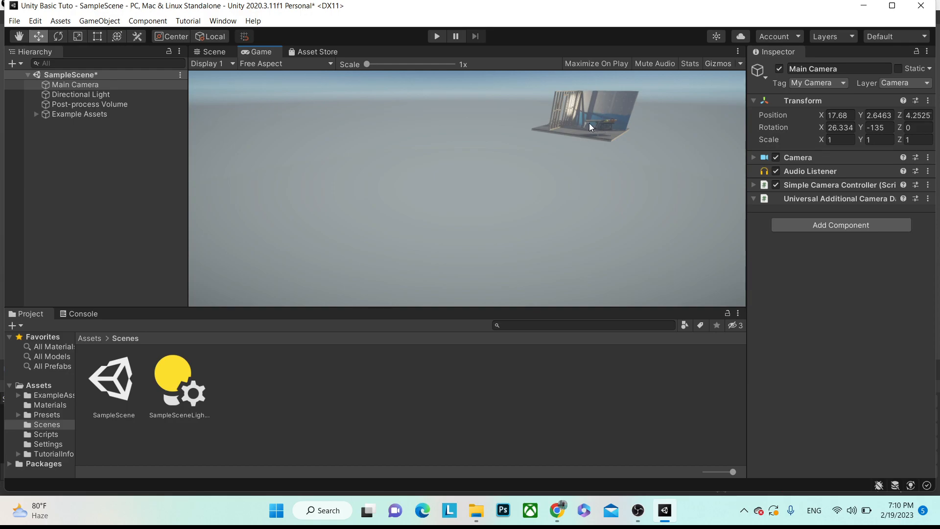
{"action": "left_click", "coordinate": [215, 52]}
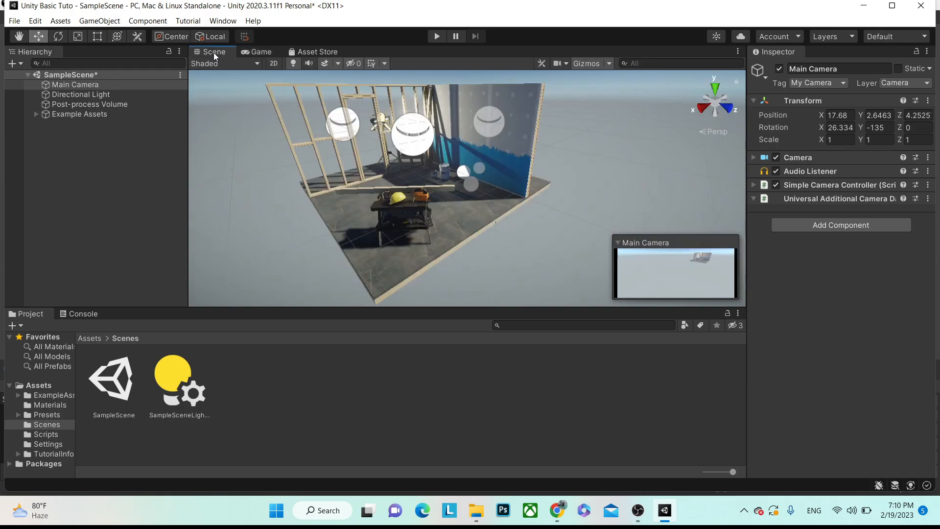
{"action": "left_click", "coordinate": [10, 386]}
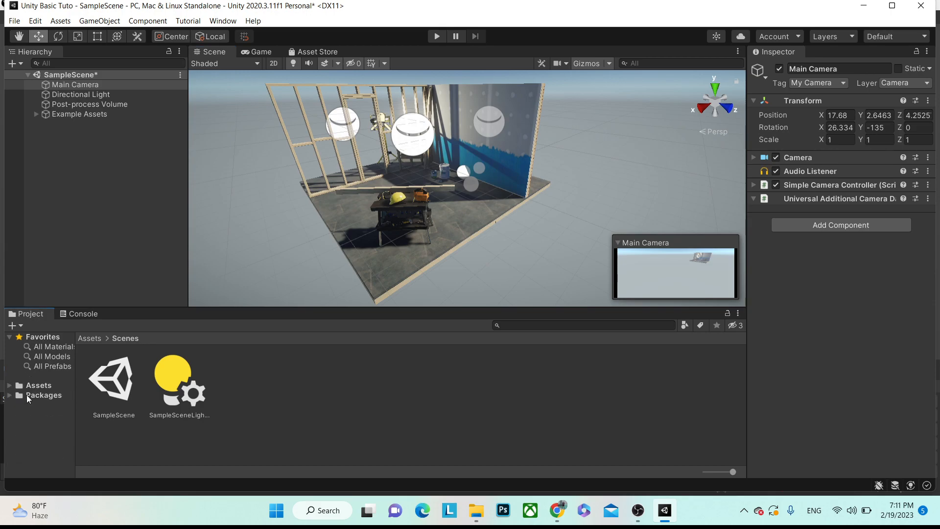
{"action": "left_click", "coordinate": [40, 397]}
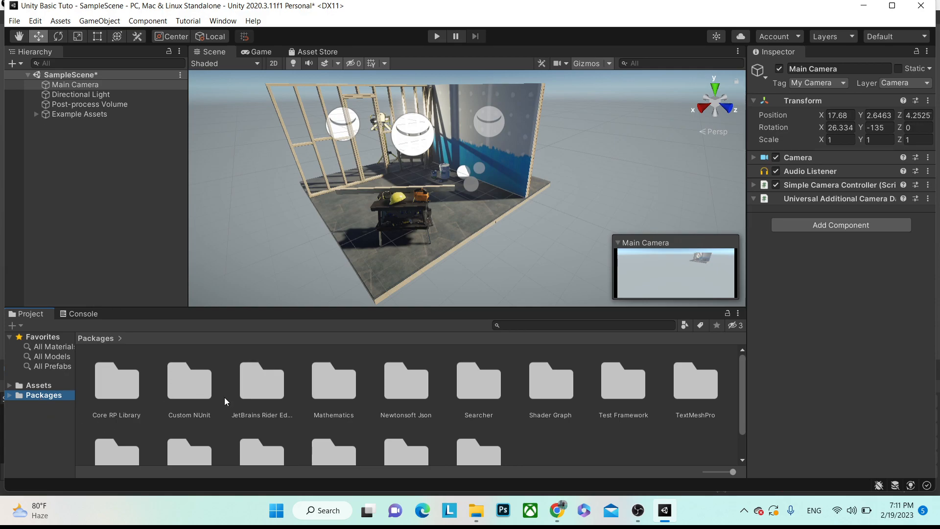
{"action": "scroll", "coordinate": [294, 391], "scroll_direction": "down", "scroll_amount": 2}
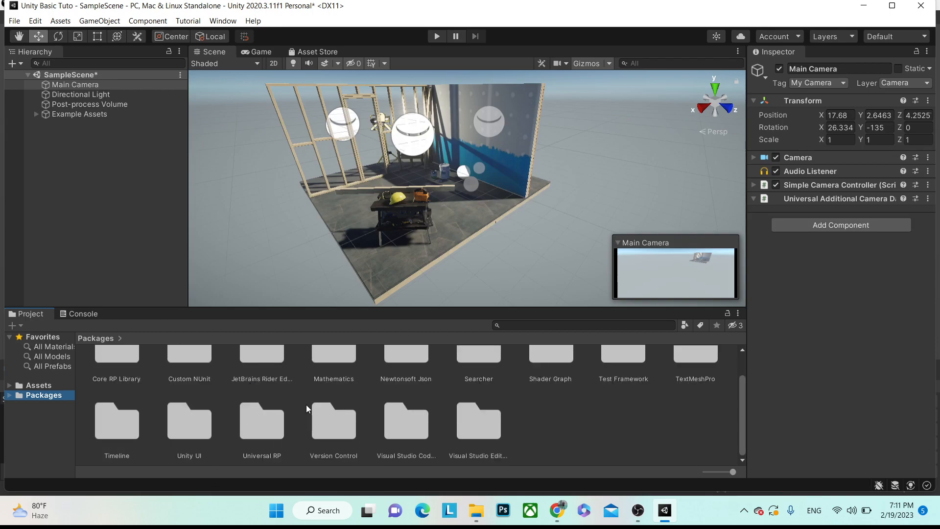
{"action": "scroll", "coordinate": [465, 408], "scroll_direction": "up", "scroll_amount": 2}
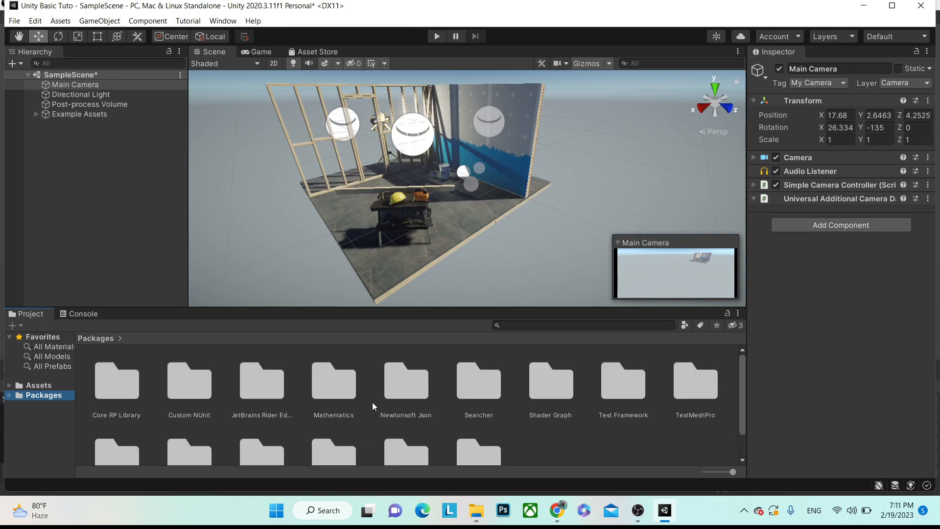
{"action": "left_click", "coordinate": [22, 386]}
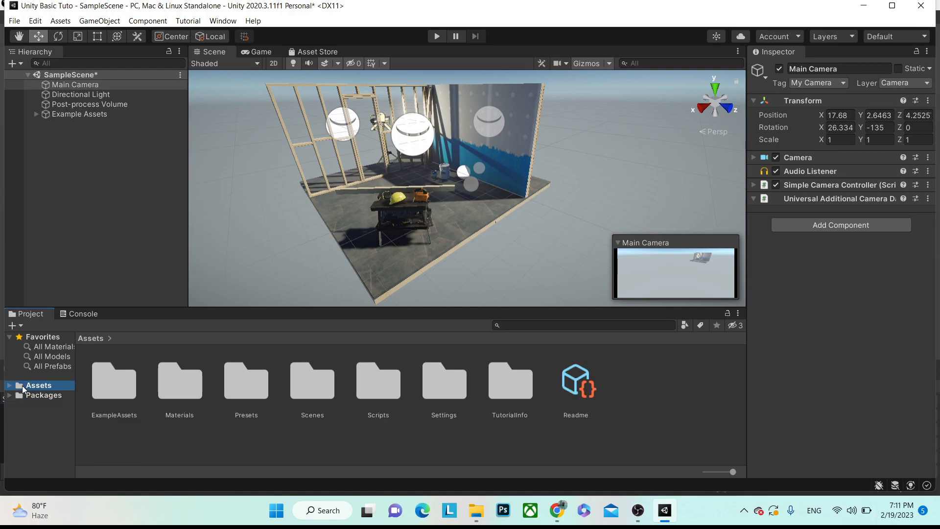
{"action": "left_click", "coordinate": [74, 315]}
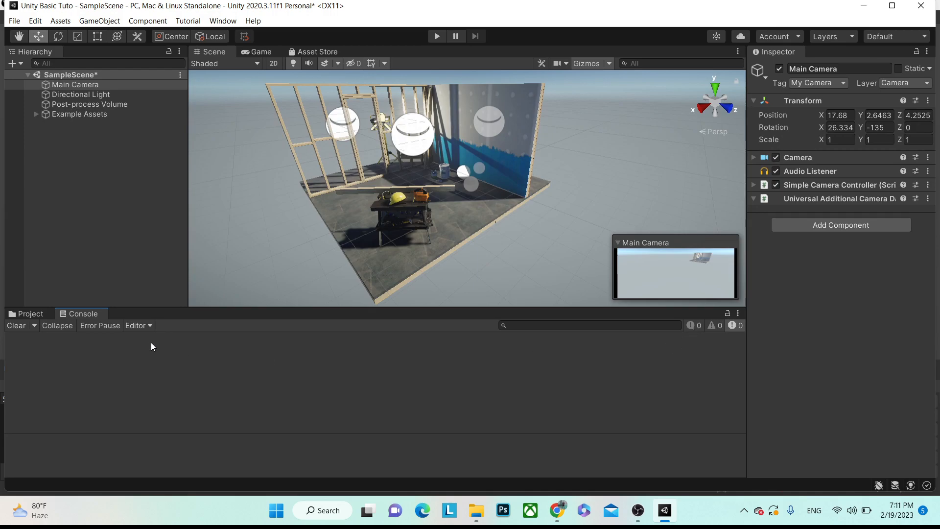
{"action": "left_click", "coordinate": [31, 314]}
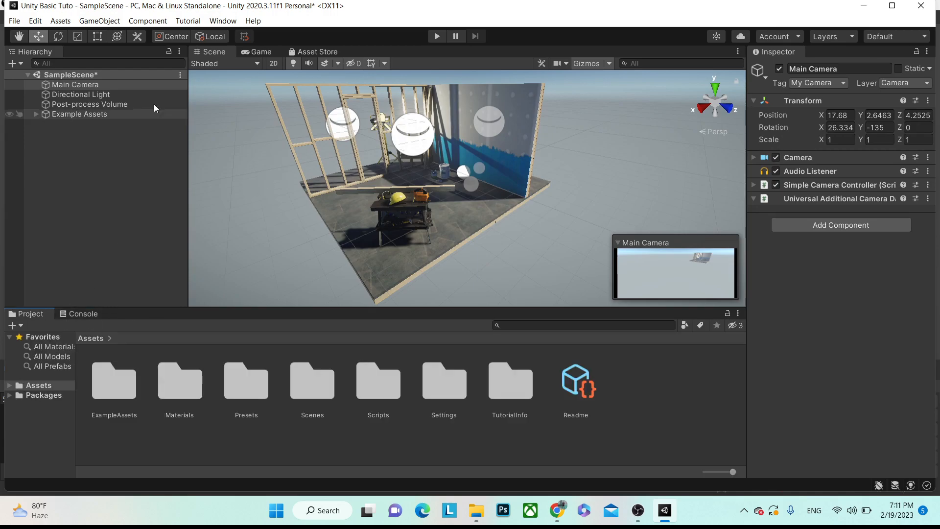
{"action": "left_click", "coordinate": [9, 386]}
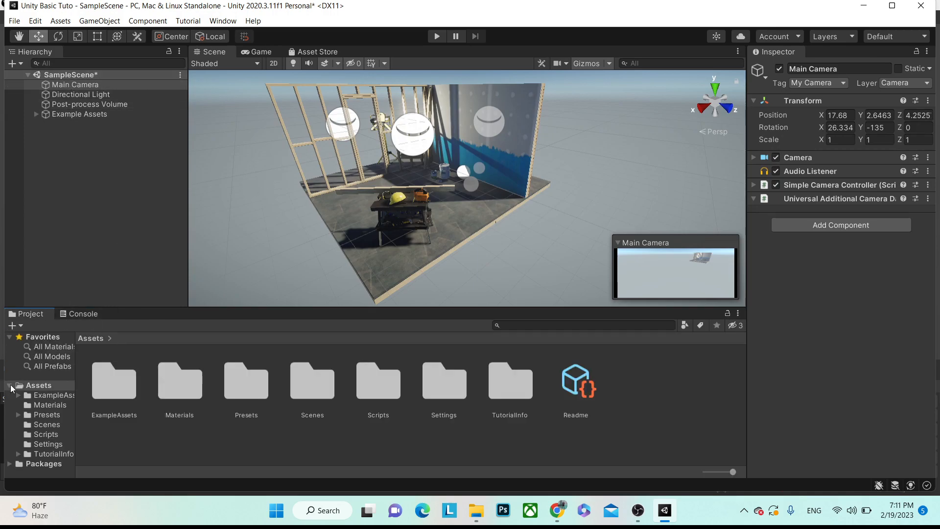
{"action": "left_click", "coordinate": [55, 428]}
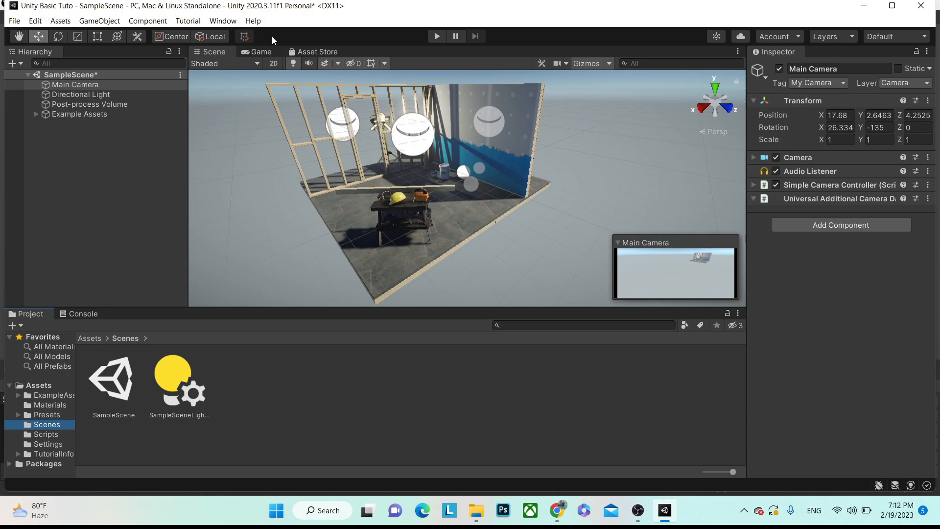
- Snap Main Camera to the Scene view with Ctrl+Shift+F and enter Play mode
{"action": "left_click", "coordinate": [264, 51]}
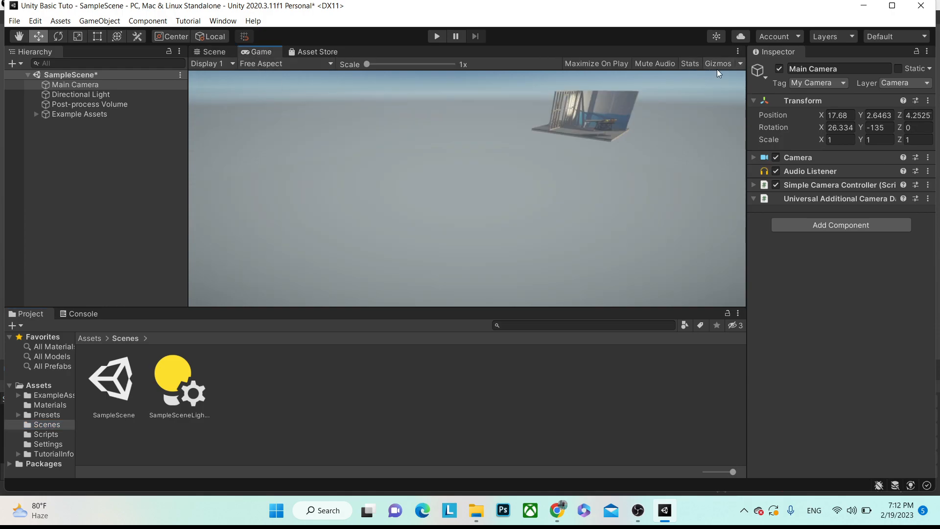
{"action": "left_click", "coordinate": [214, 51]}
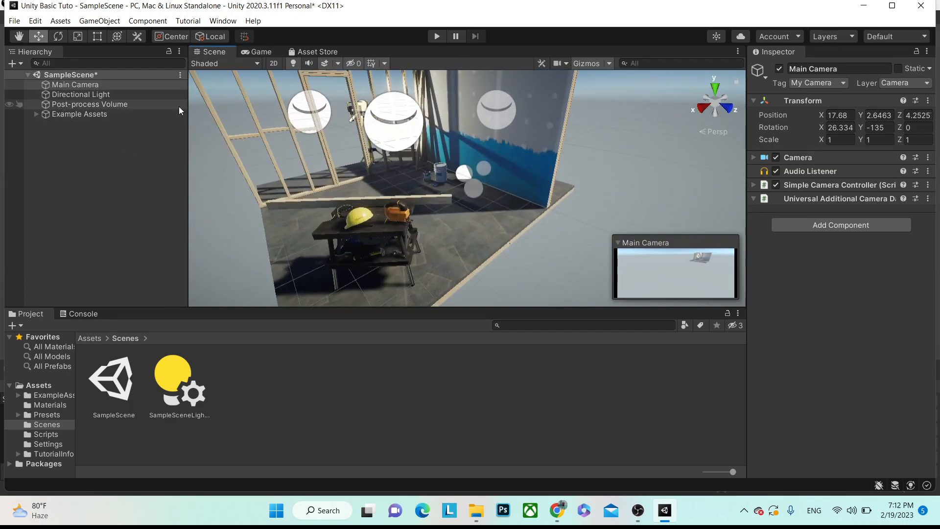
{"action": "key", "text": "ctrl+shift+f"}
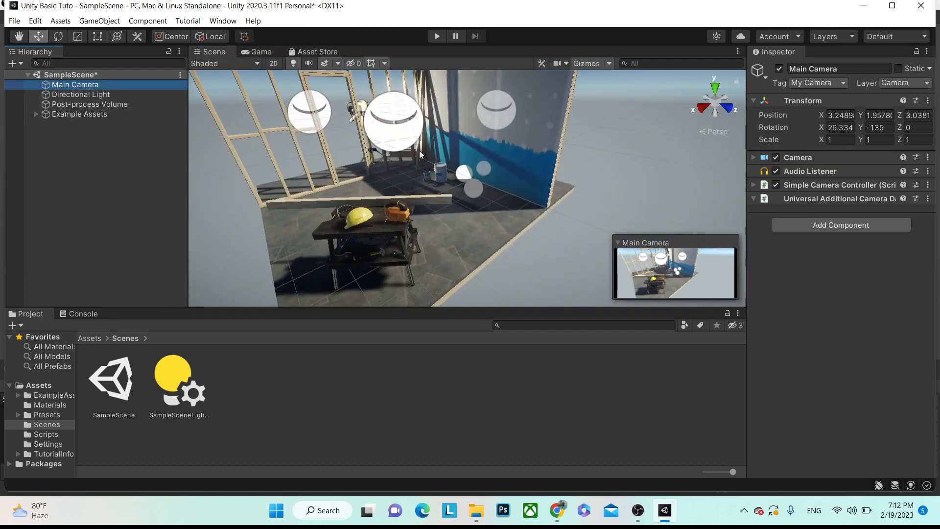
{"action": "left_click", "coordinate": [436, 37]}
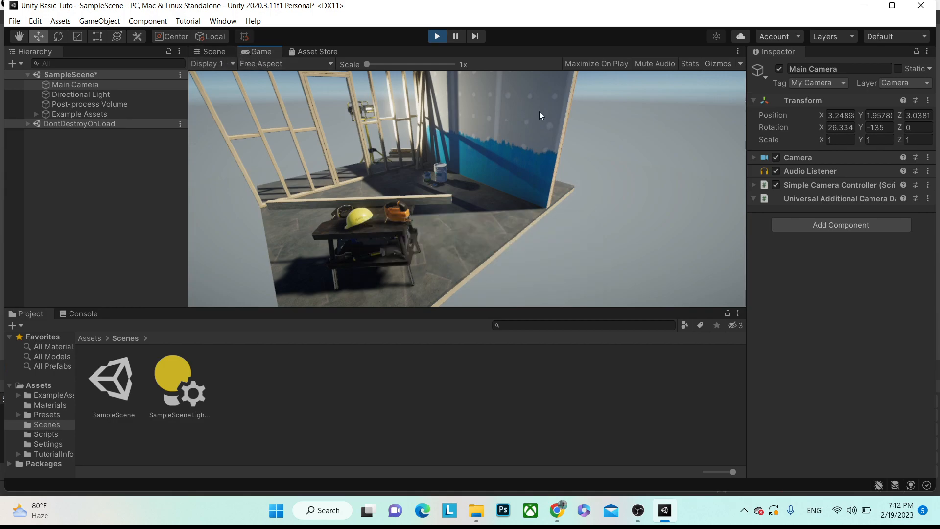
- Preview the game at 2340x1080 after trying Stats, 1.3x scale and 3840x2160, then back to Scene
{"action": "left_click", "coordinate": [691, 64]}
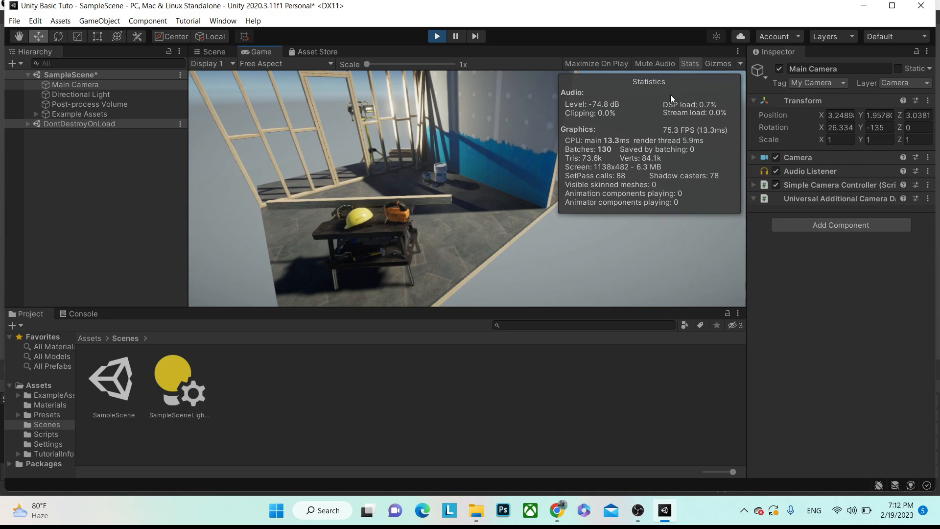
{"action": "left_click", "coordinate": [690, 68]}
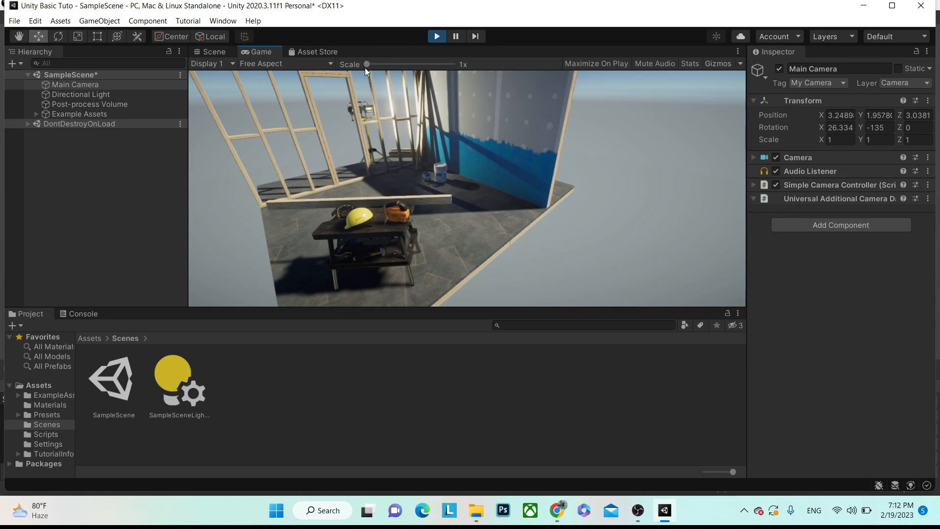
{"action": "mouse_move", "coordinate": [366, 64]}
{"action": "left_mouse_down"}
{"action": "mouse_move", "coordinate": [439, 74]}
{"action": "mouse_move", "coordinate": [378, 72]}
{"action": "mouse_move", "coordinate": [406, 81]}
{"action": "mouse_move", "coordinate": [363, 68]}
{"action": "left_mouse_up"}
{"action": "left_click", "coordinate": [285, 63]}
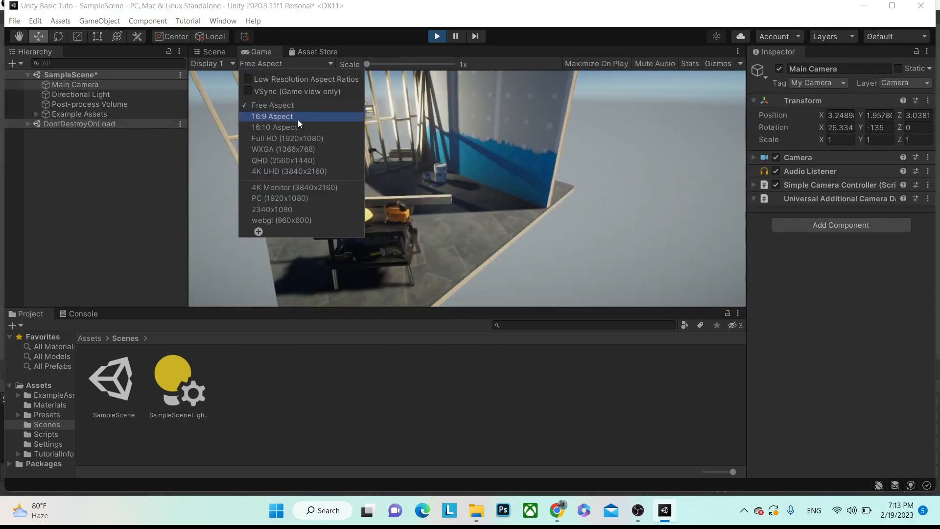
{"action": "left_click", "coordinate": [285, 189]}
{"action": "left_click", "coordinate": [268, 60]}
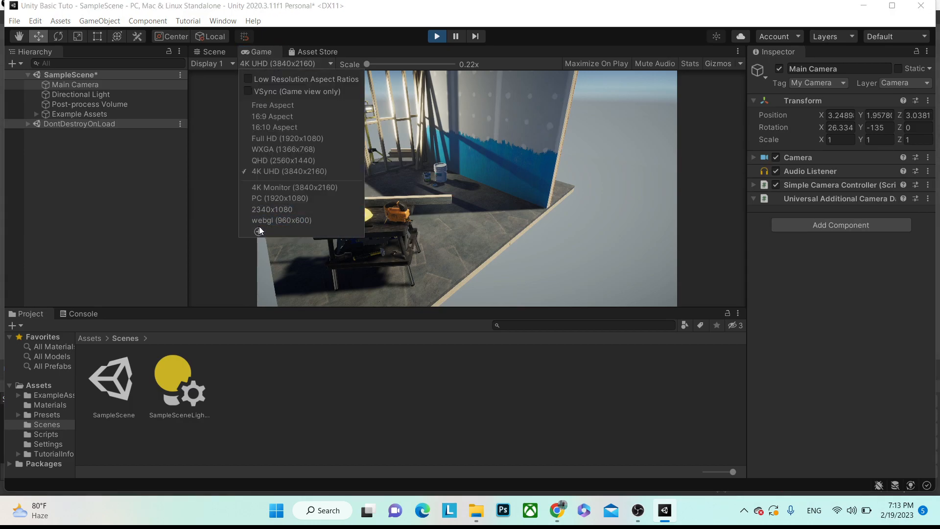
{"action": "left_click", "coordinate": [280, 212]}
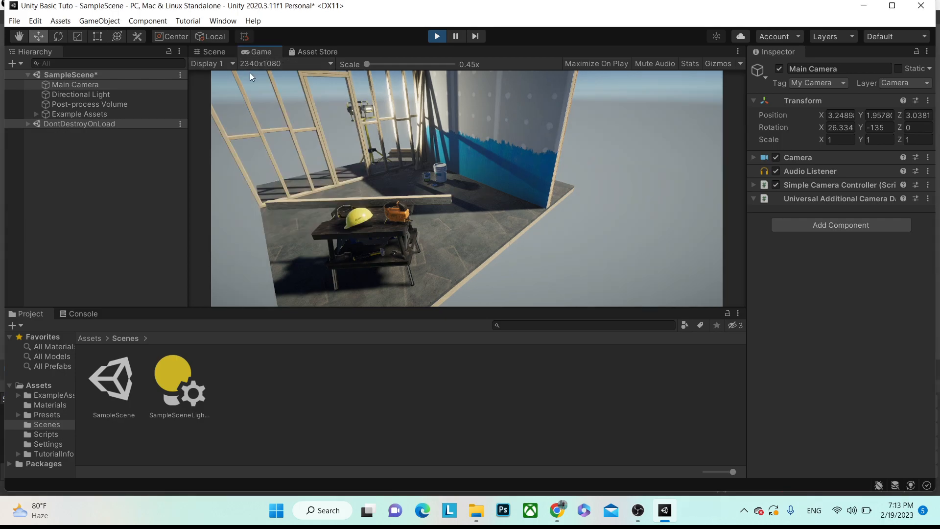
{"action": "left_click", "coordinate": [214, 54]}
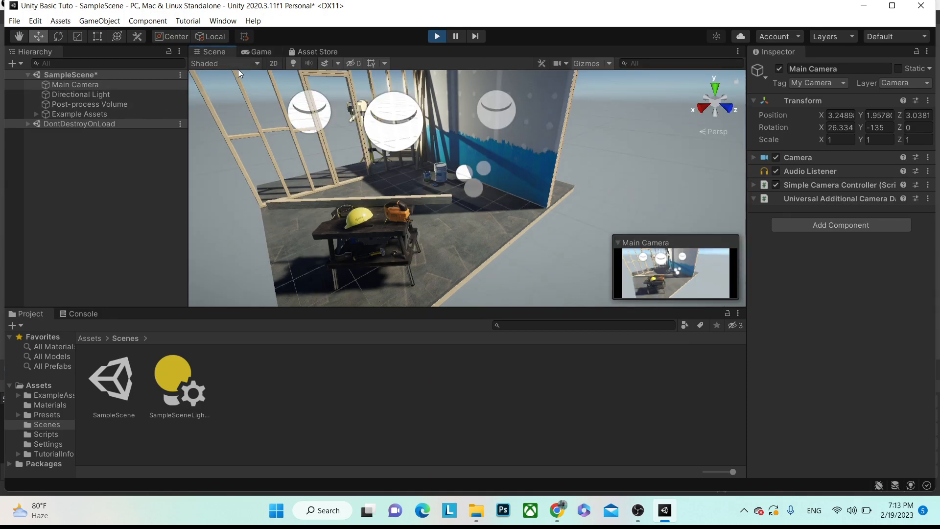
{"action": "left_click", "coordinate": [219, 67]}
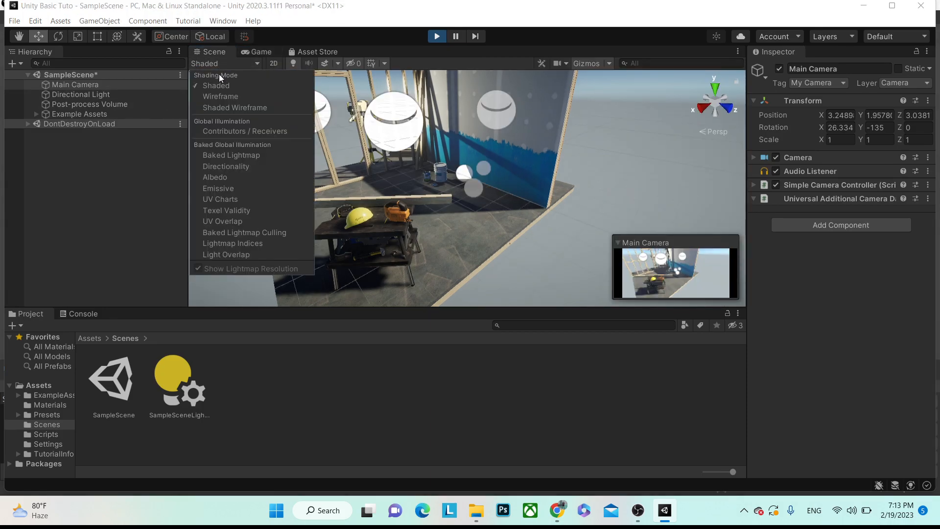
{"action": "left_click", "coordinate": [221, 96]}
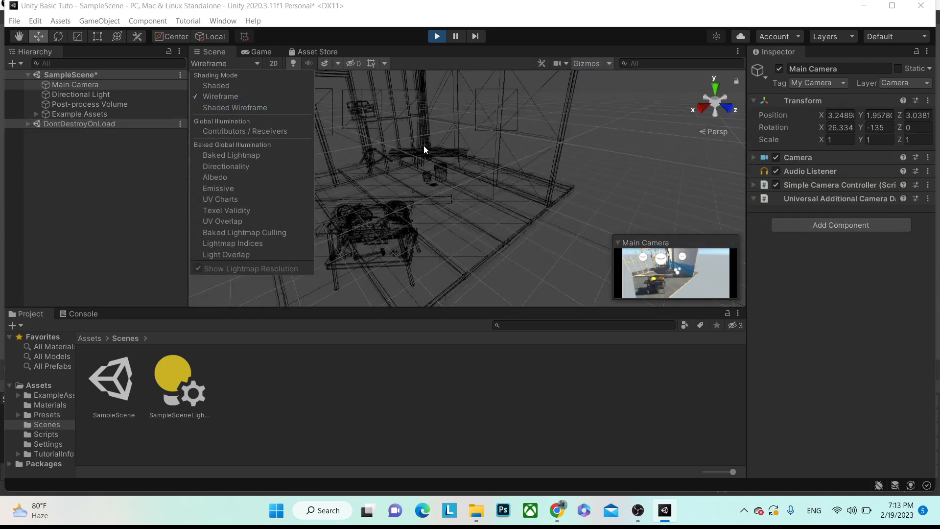
{"action": "scroll", "coordinate": [423, 192], "scroll_direction": "up", "scroll_amount": 4}
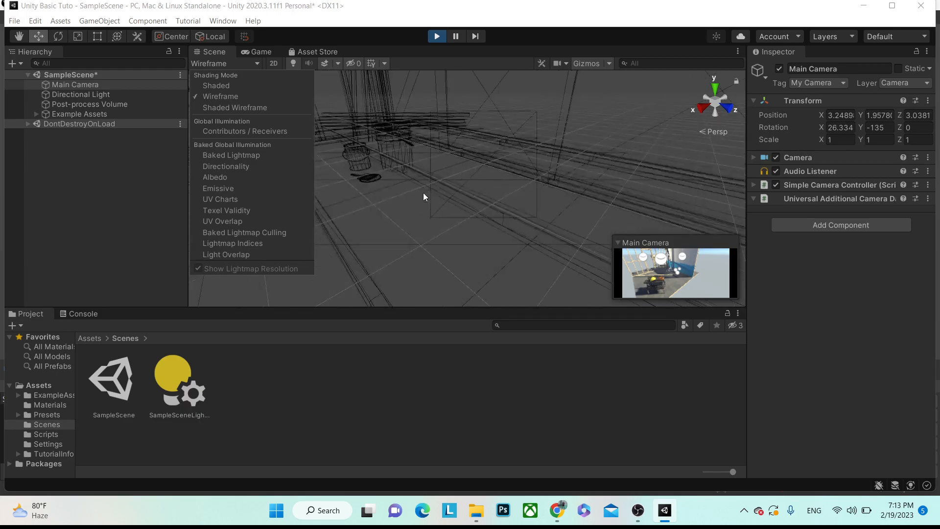
{"action": "scroll", "coordinate": [507, 123], "scroll_direction": "up", "scroll_amount": 3}
{"action": "middle_click_drag", "start_coordinate": [431, 126], "coordinate": [525, 150]}
{"action": "left_click", "coordinate": [238, 66]}
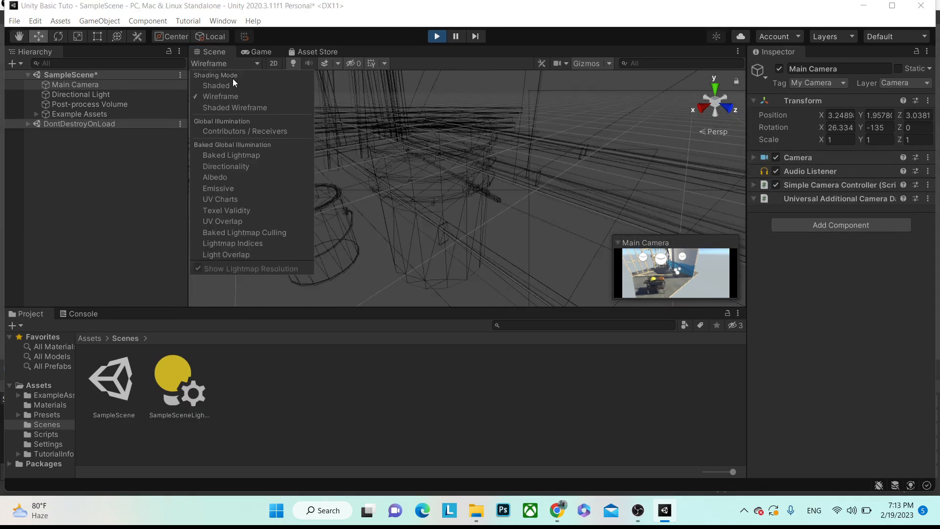
{"action": "left_click", "coordinate": [226, 87]}
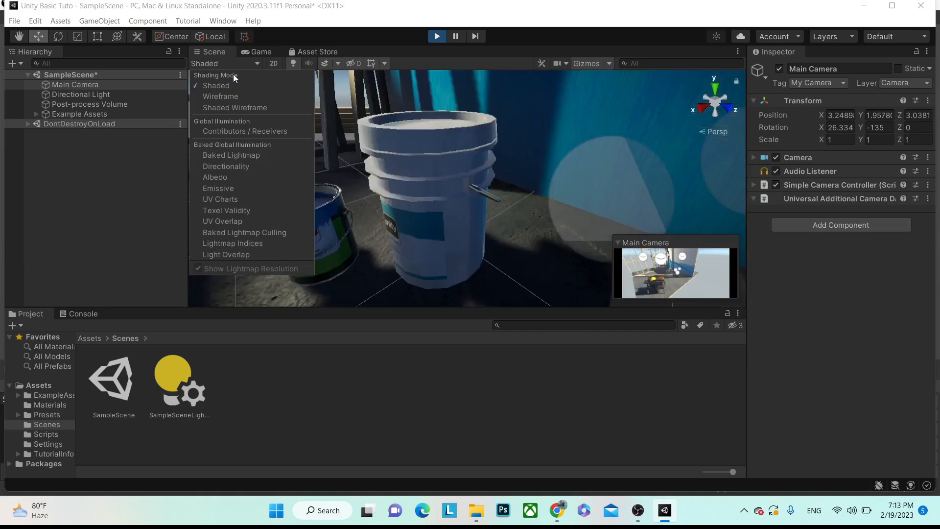
{"action": "left_click", "coordinate": [234, 109]}
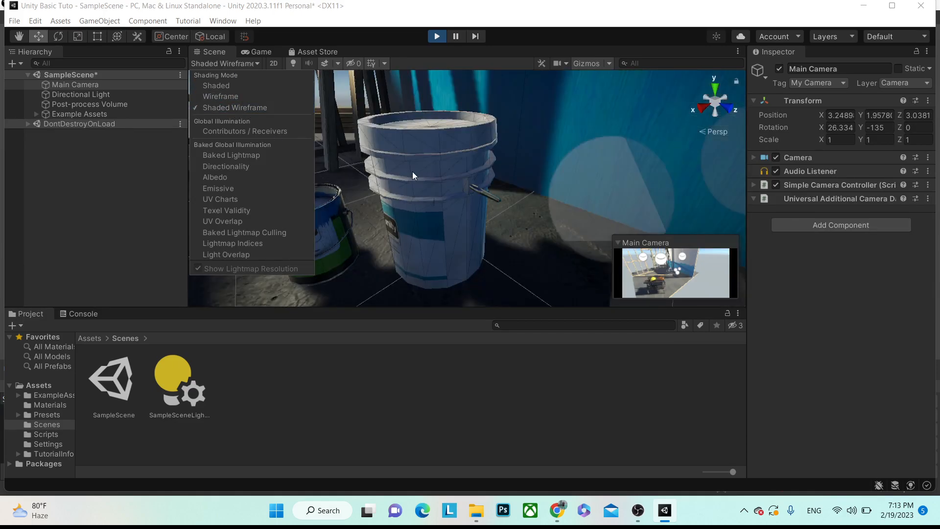
{"action": "scroll", "coordinate": [448, 178], "scroll_direction": "up", "scroll_amount": 5}
{"action": "scroll", "coordinate": [447, 178], "scroll_direction": "down", "scroll_amount": 2}
{"action": "scroll", "coordinate": [447, 178], "scroll_direction": "down", "scroll_amount": 3}
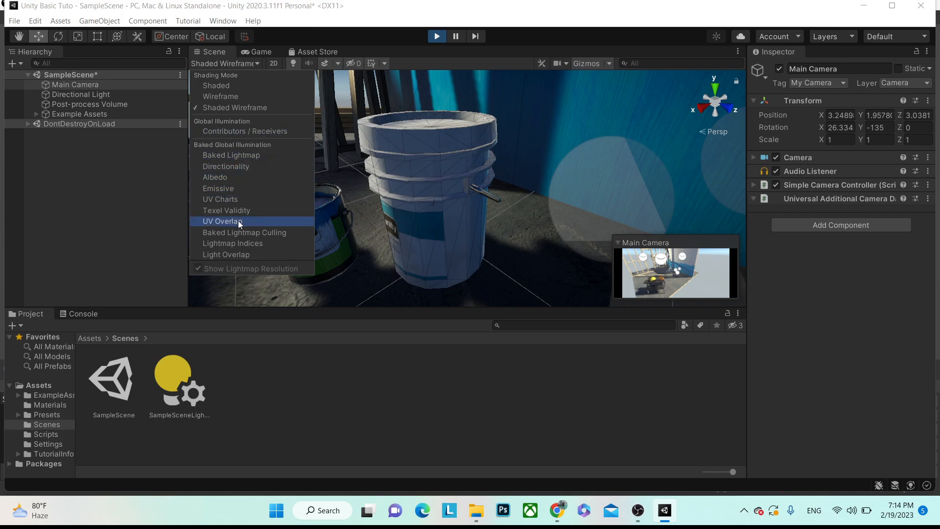
{"action": "left_click", "coordinate": [226, 86]}
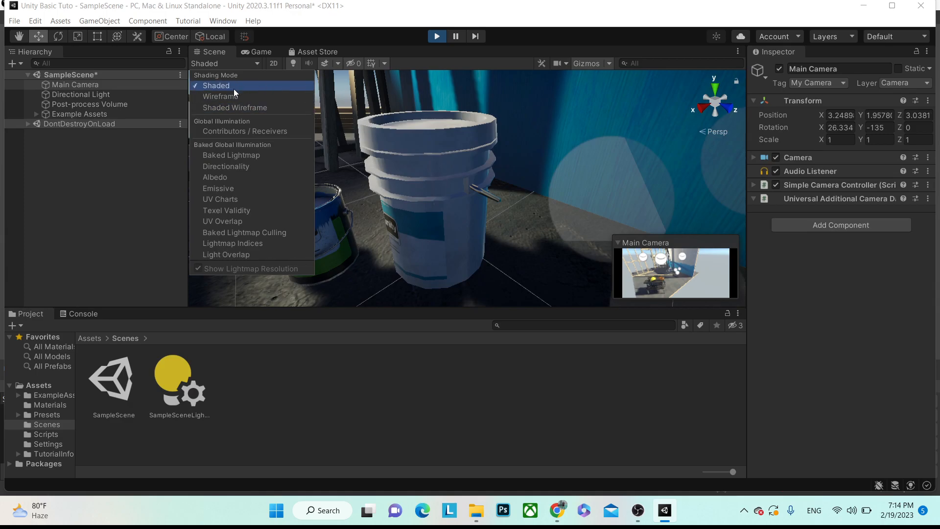
{"action": "left_click", "coordinate": [230, 99]}
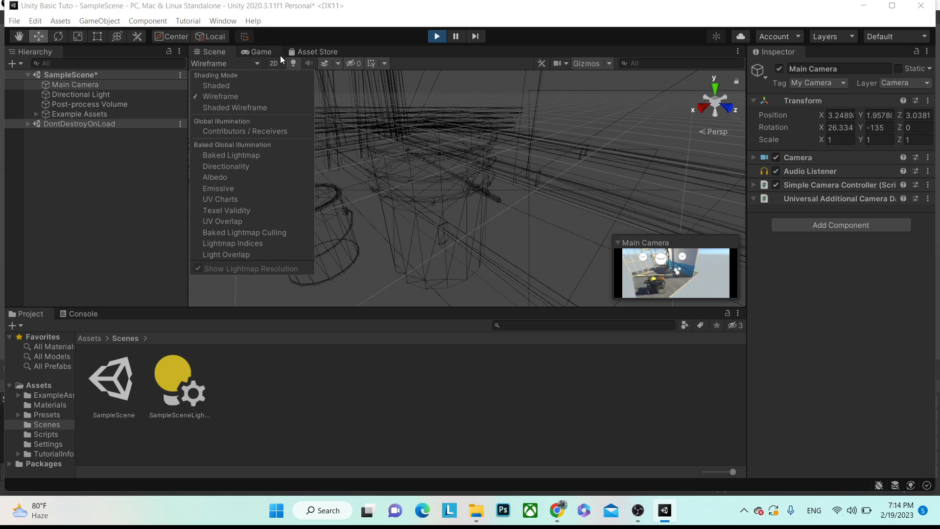
{"action": "left_click", "coordinate": [260, 52]}
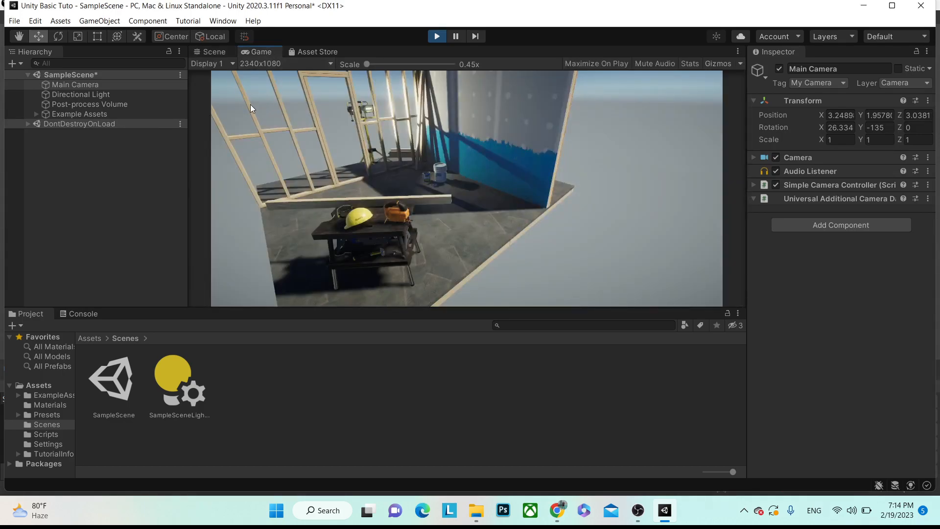
{"action": "left_click", "coordinate": [210, 52]}
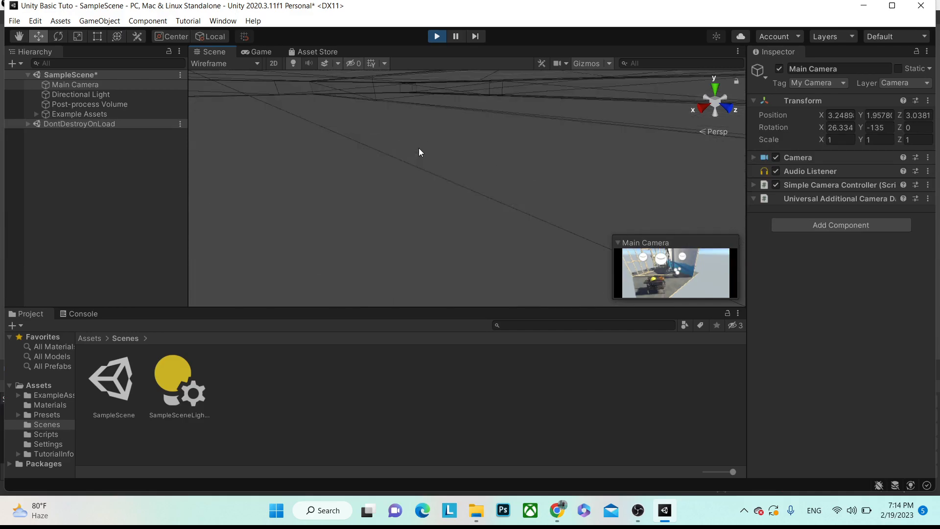
{"action": "left_click", "coordinate": [222, 62]}
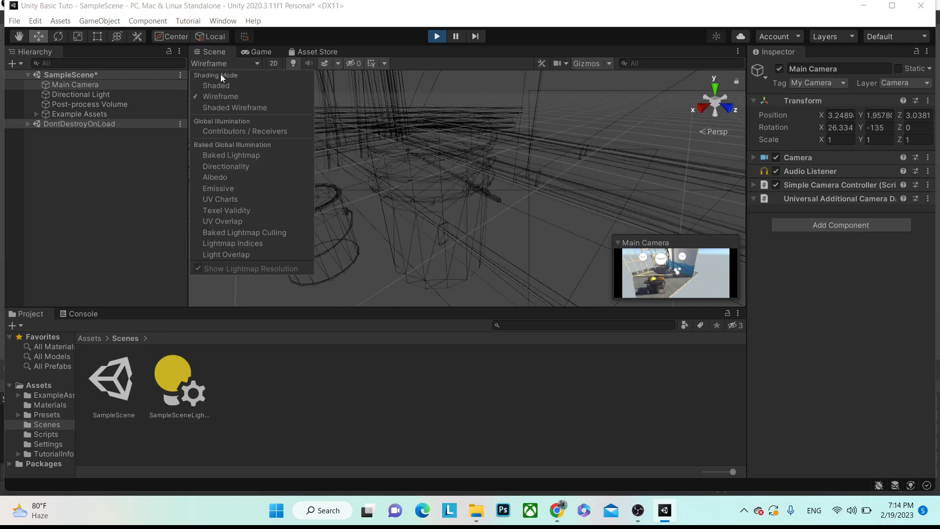
{"action": "left_click", "coordinate": [219, 85]}
{"action": "left_click", "coordinate": [128, 181]}
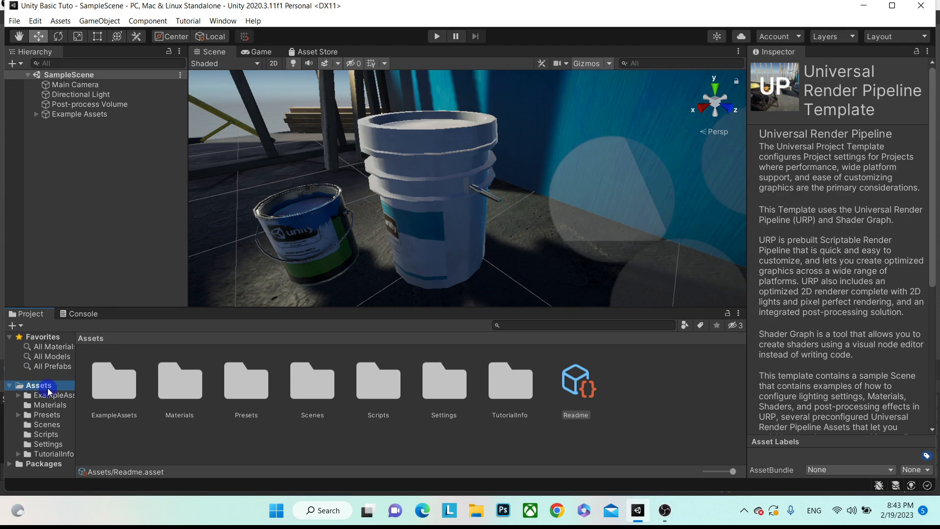
- Create a new scene asset named Test inside the Scenes folder
{"action": "double_click", "coordinate": [320, 399]}
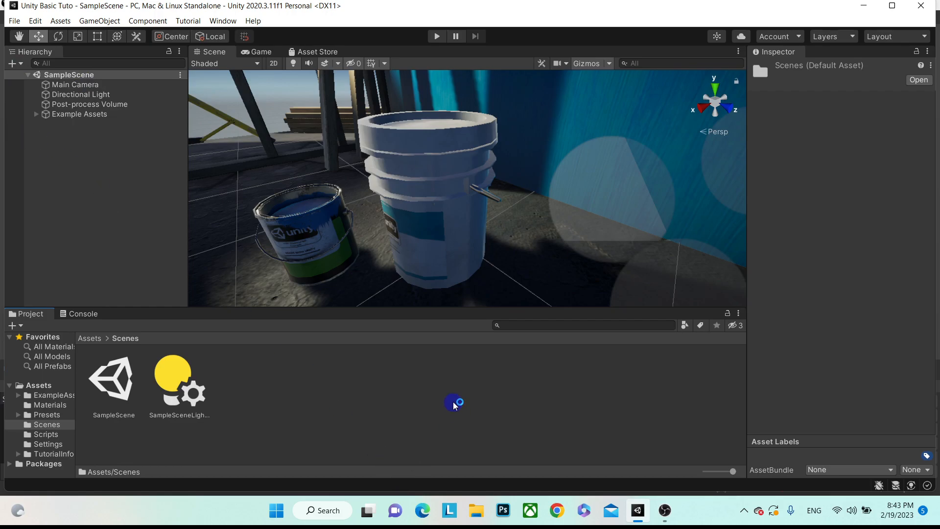
{"action": "right_click", "coordinate": [454, 402]}
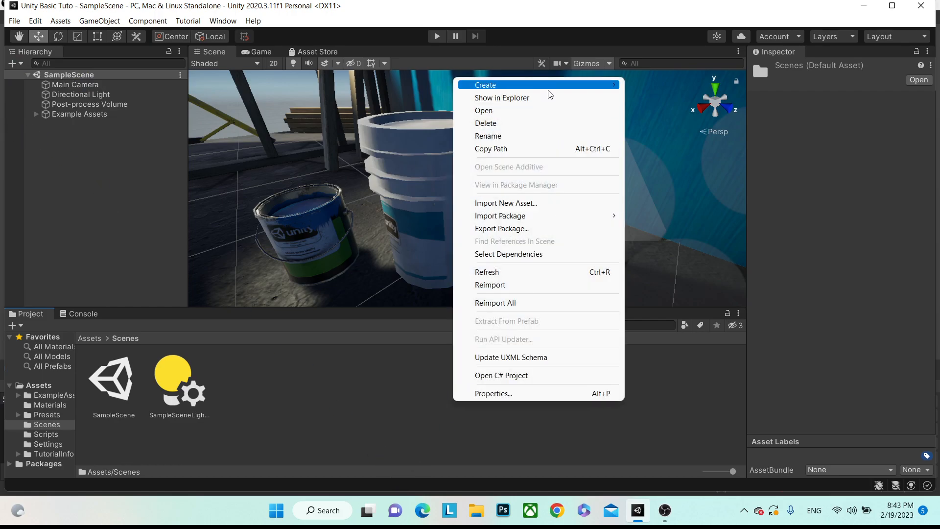
{"action": "left_click", "coordinate": [341, 412]}
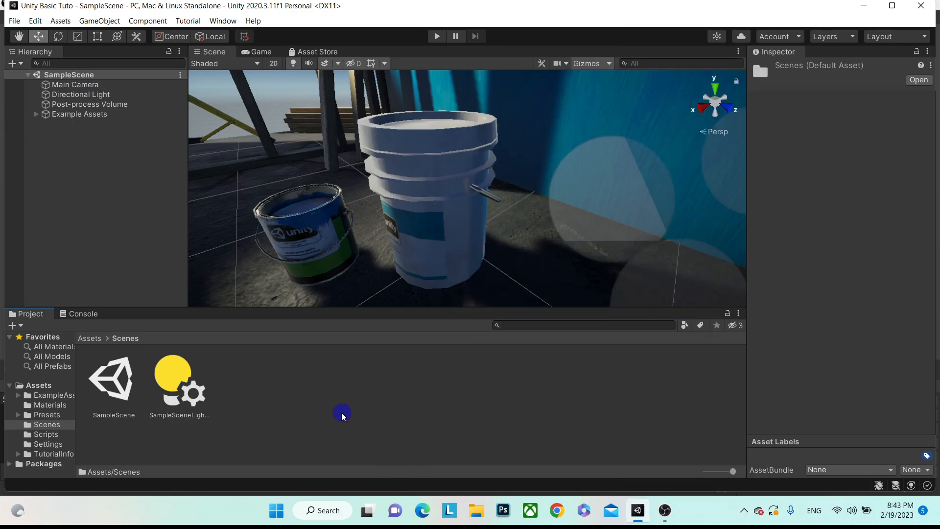
{"action": "right_click", "coordinate": [392, 402]}
{"action": "mouse_move", "coordinate": [515, 86]}
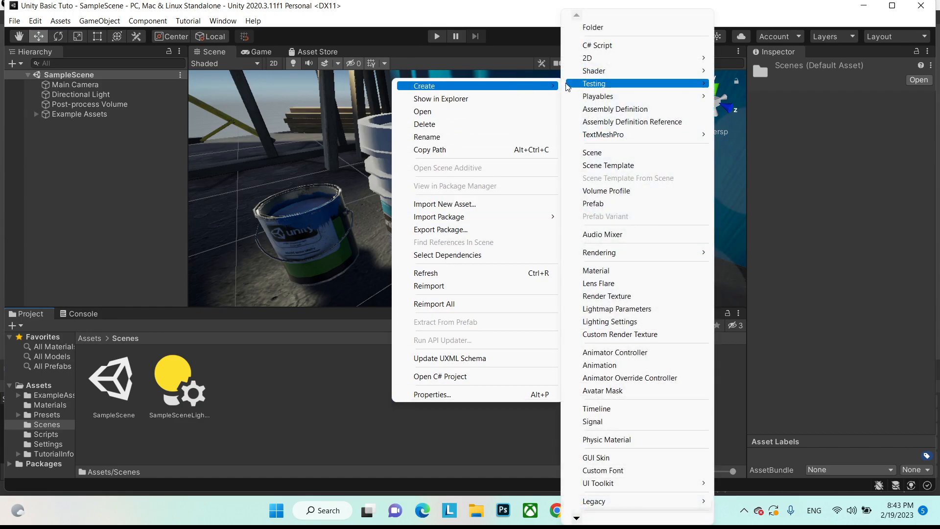
{"action": "left_click", "coordinate": [605, 153]}
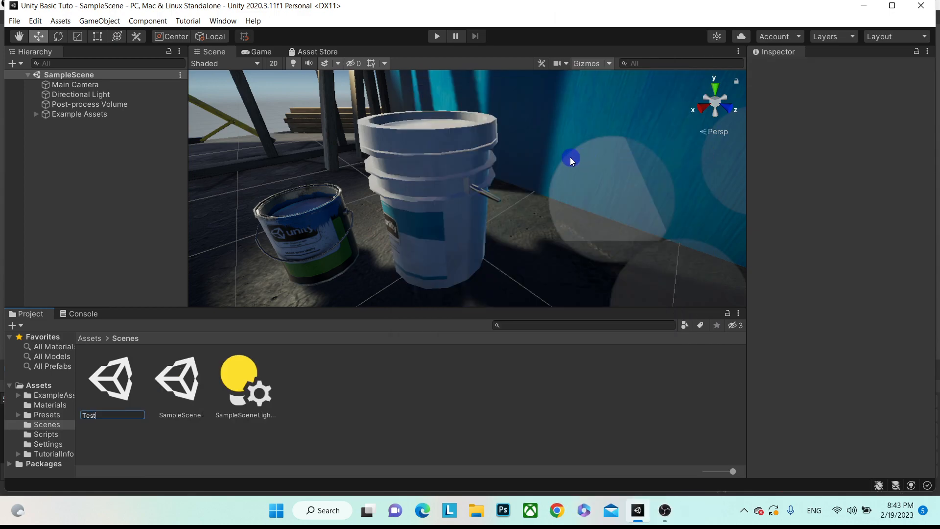
{"action": "key", "text": "Return"}
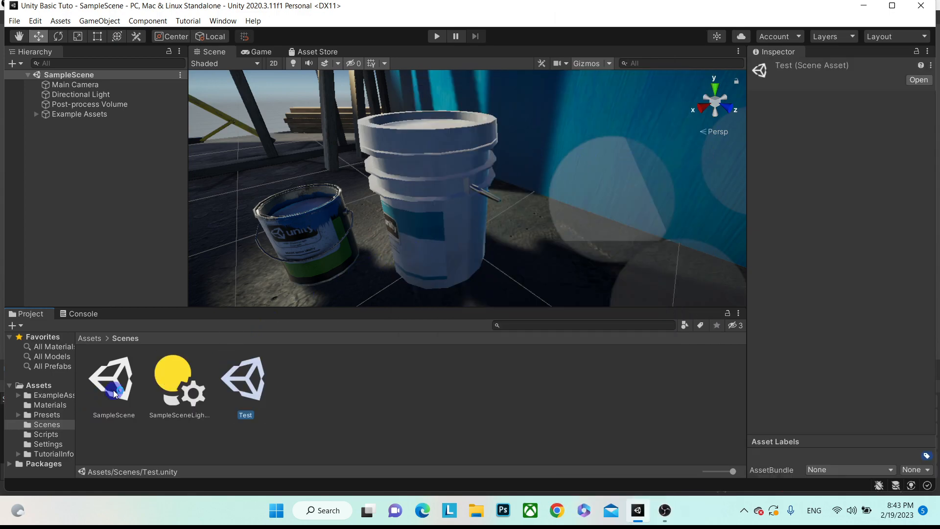
- Open the Test scene and frame its Directional Light and Main Camera in the Scene view
{"action": "double_click", "coordinate": [241, 379]}
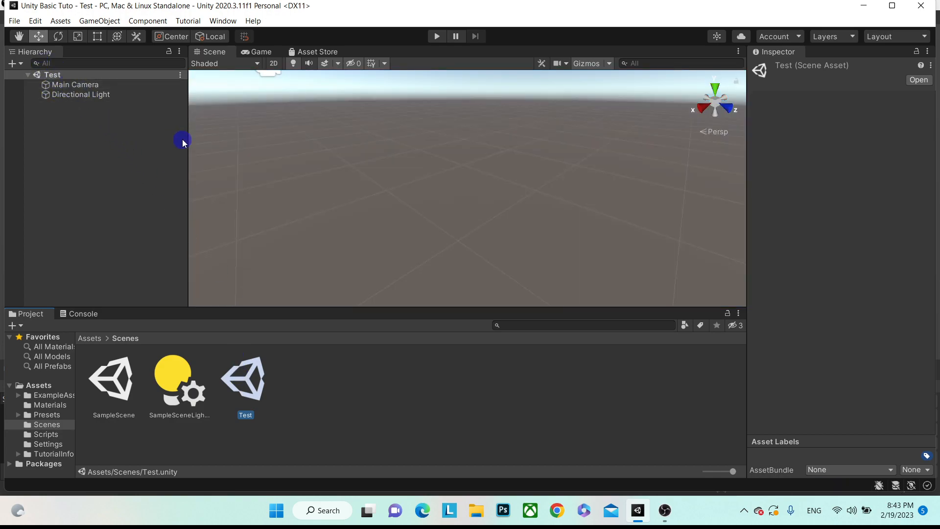
{"action": "left_click", "coordinate": [73, 86]}
{"action": "left_click", "coordinate": [81, 96]}
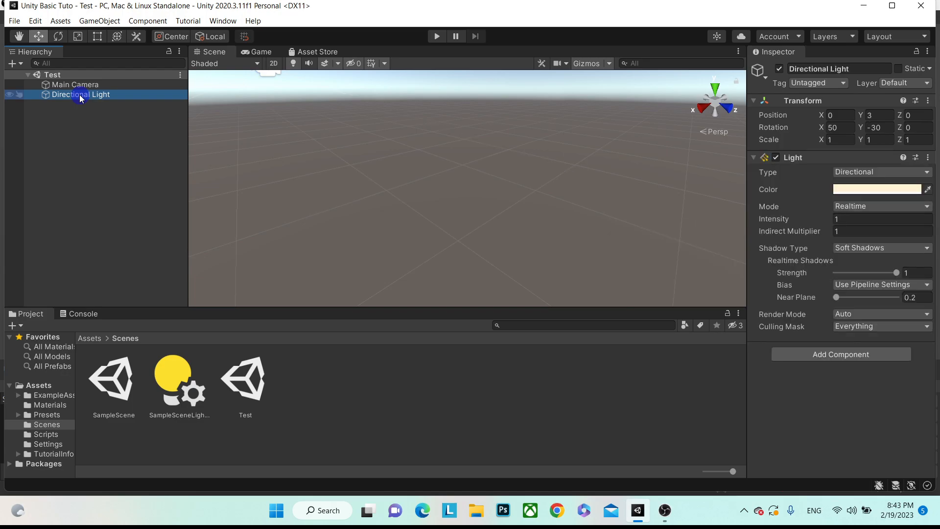
{"action": "double_click", "coordinate": [80, 96]}
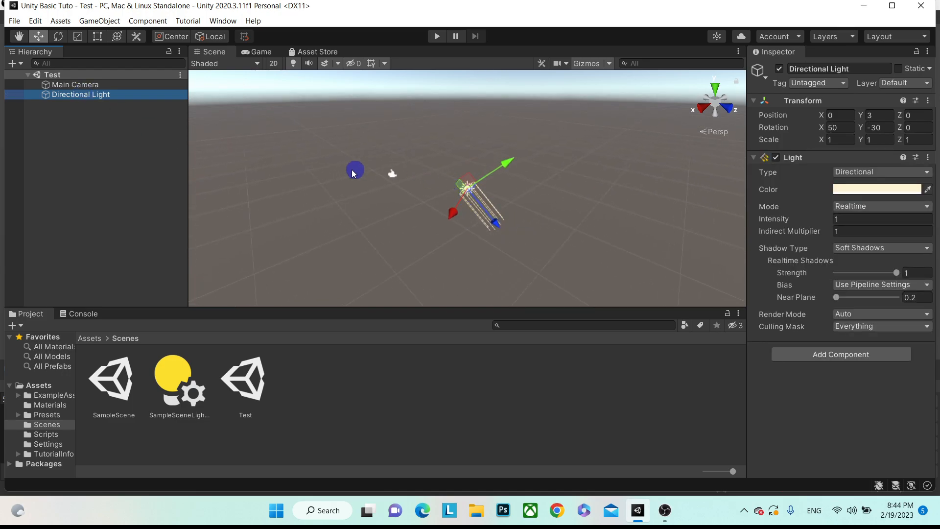
{"action": "double_click", "coordinate": [98, 85]}
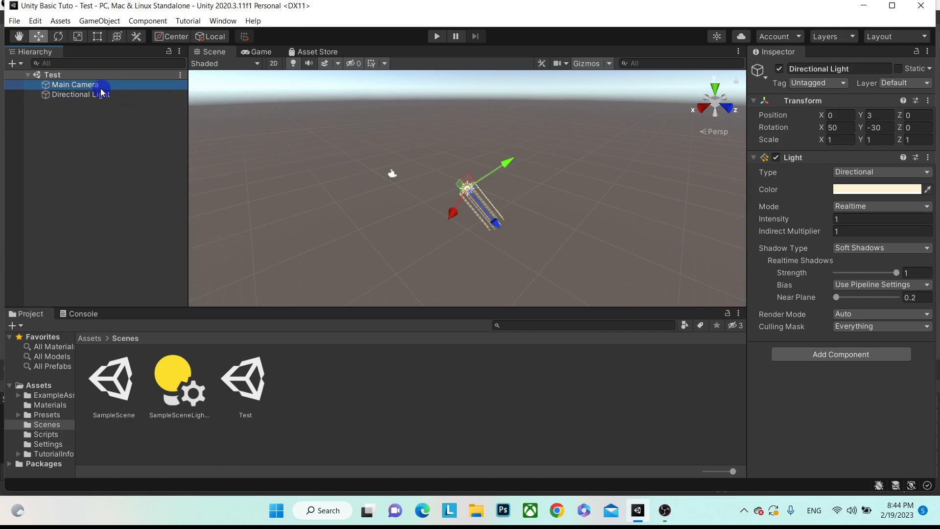
- Preview the Main Camera's Game view, return to the Scene view, and list the top-level Assets
{"action": "left_click", "coordinate": [258, 53]}
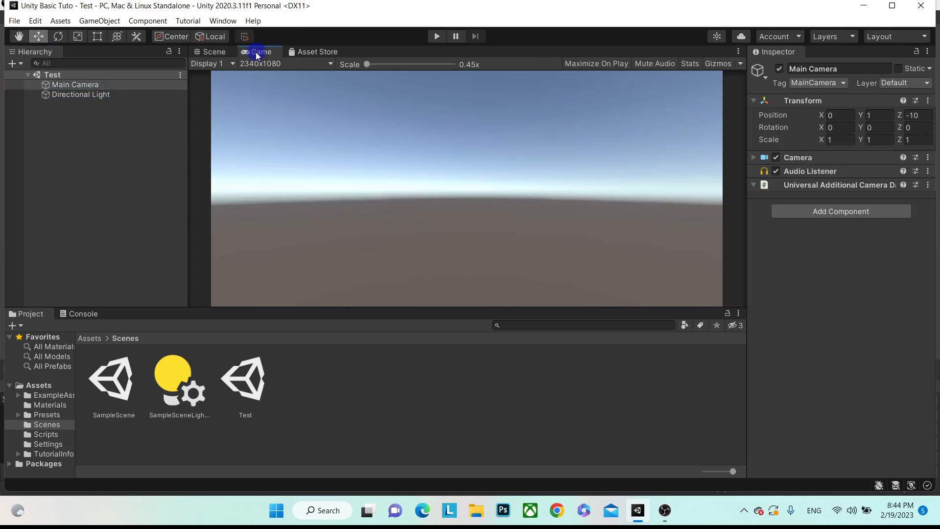
{"action": "left_click", "coordinate": [218, 52]}
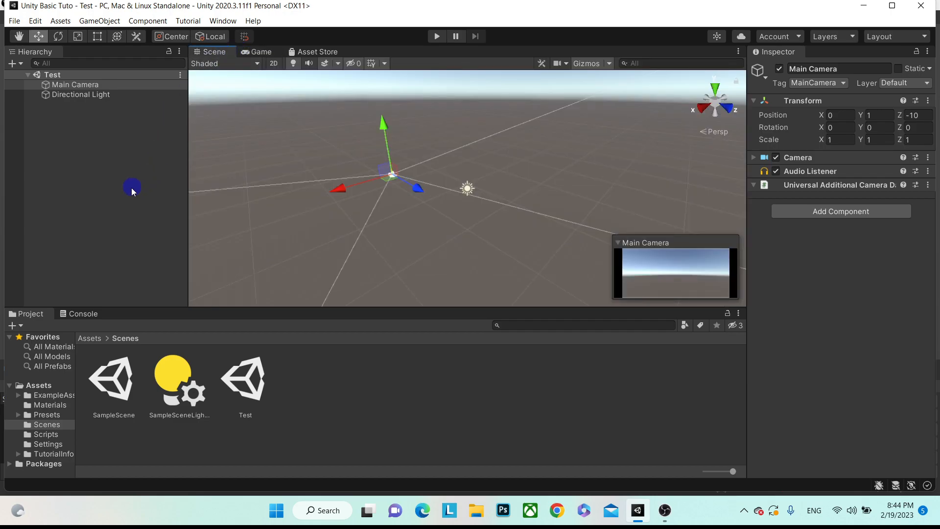
{"action": "left_click", "coordinate": [43, 385]}
- Create a folder named Character under Assets, then launch Chrome
{"action": "right_click", "coordinate": [44, 388]}
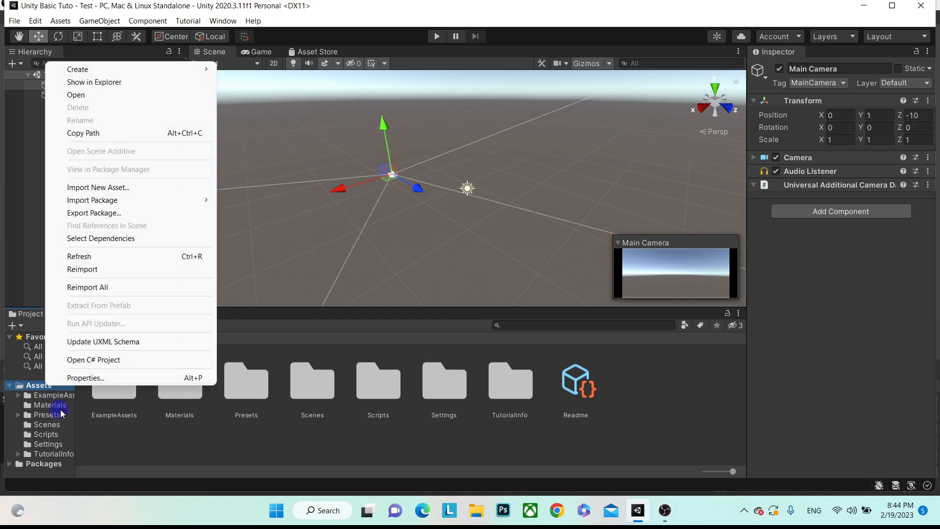
{"action": "left_click", "coordinate": [156, 445]}
{"action": "right_click", "coordinate": [56, 387]}
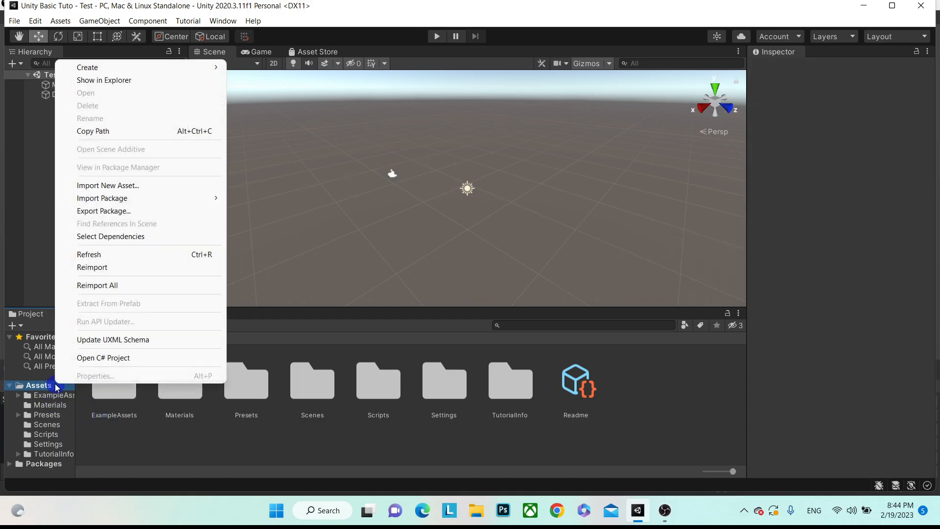
{"action": "mouse_move", "coordinate": [176, 68]}
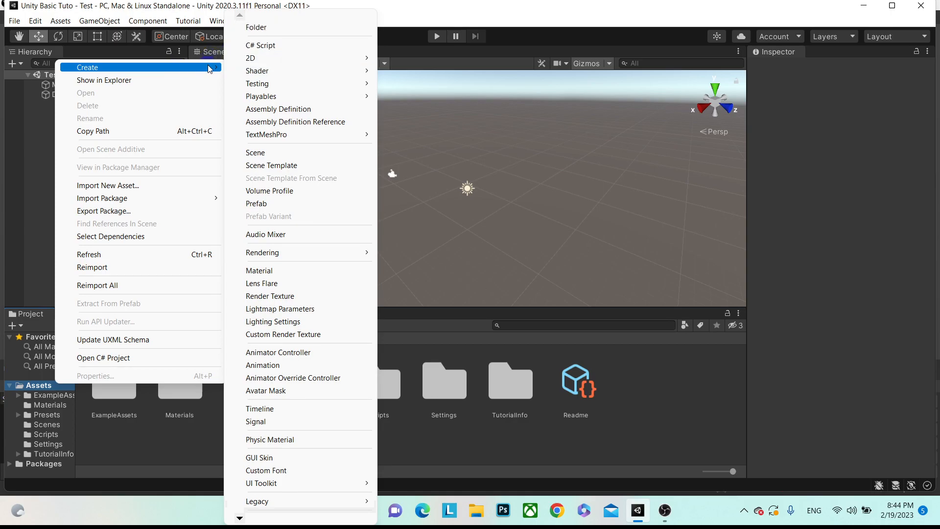
{"action": "left_click", "coordinate": [263, 34]}
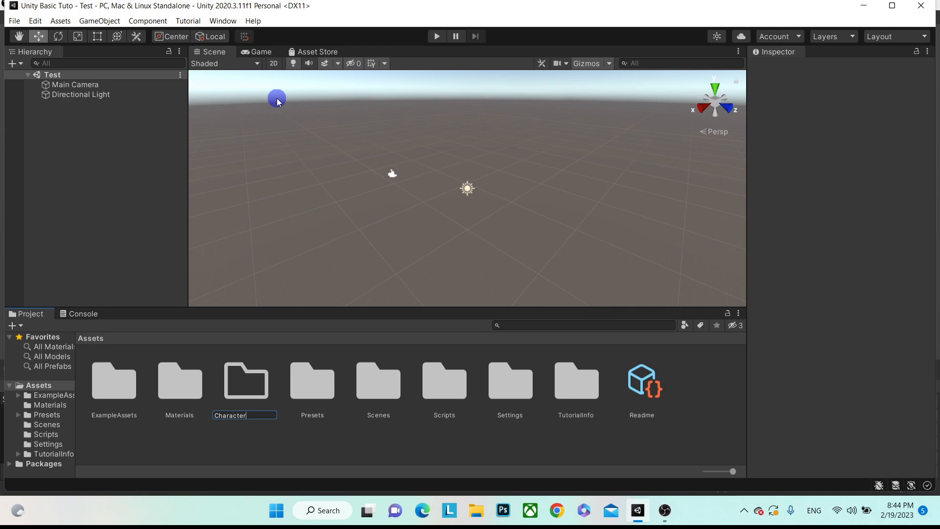
{"action": "left_click", "coordinate": [243, 401]}
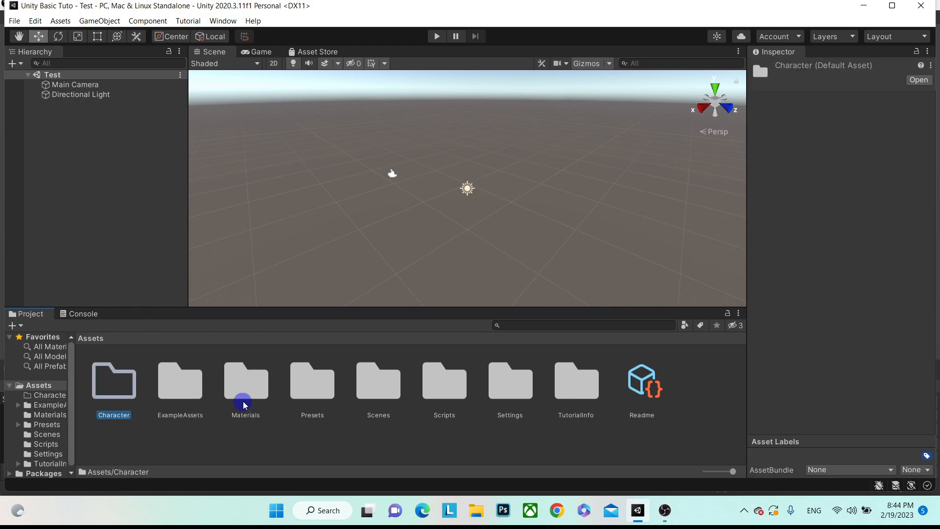
{"action": "left_click", "coordinate": [559, 516]}
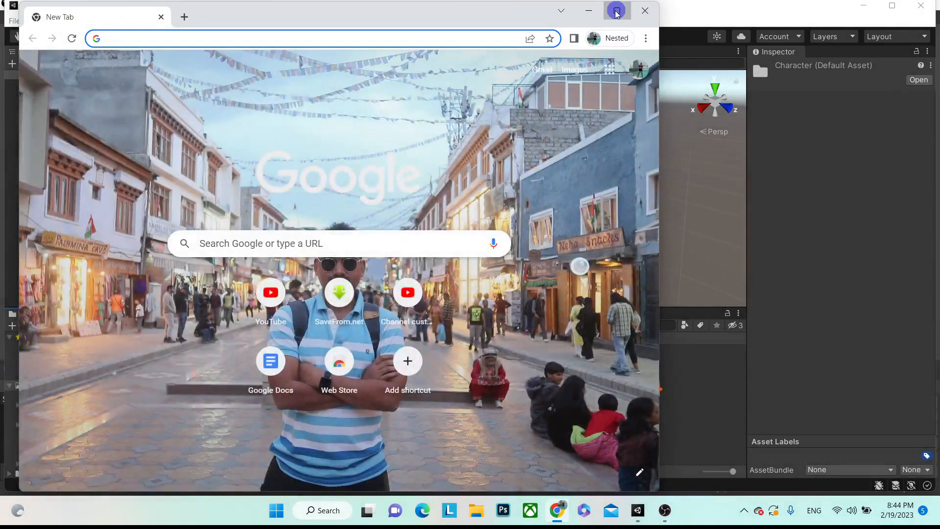
- Maximize Chrome, search Google for 'mixamo', and open the Mixamo site from the results
{"action": "left_click", "coordinate": [617, 11]}
{"action": "left_click", "coordinate": [389, 232]}
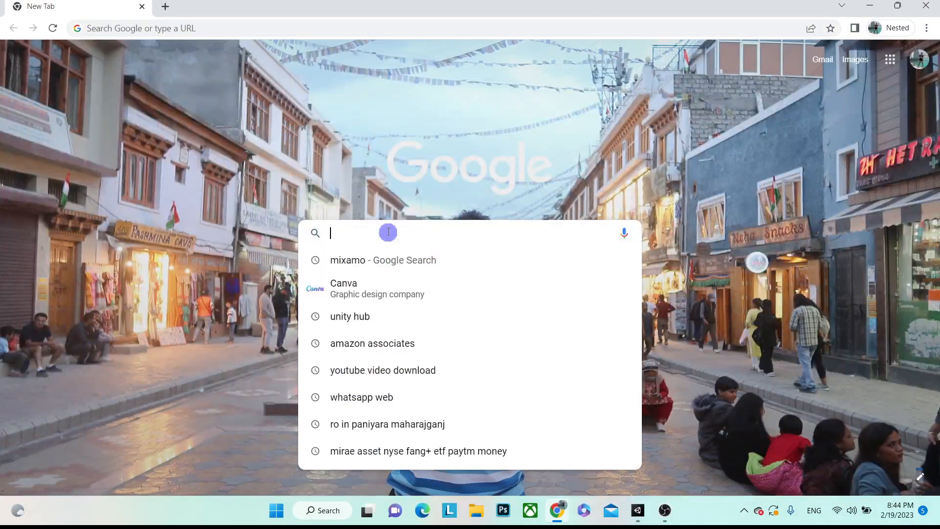
{"action": "type", "text": "mixamo"}
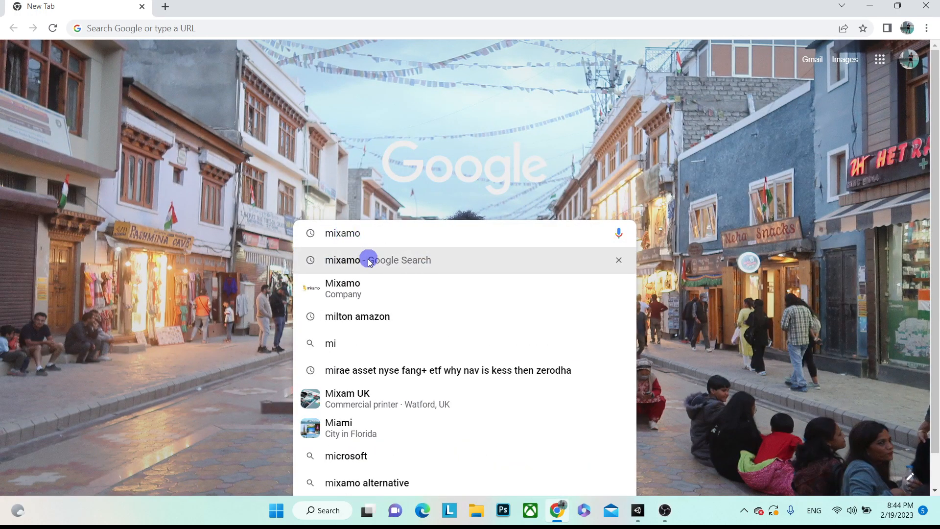
{"action": "left_click", "coordinate": [368, 259]}
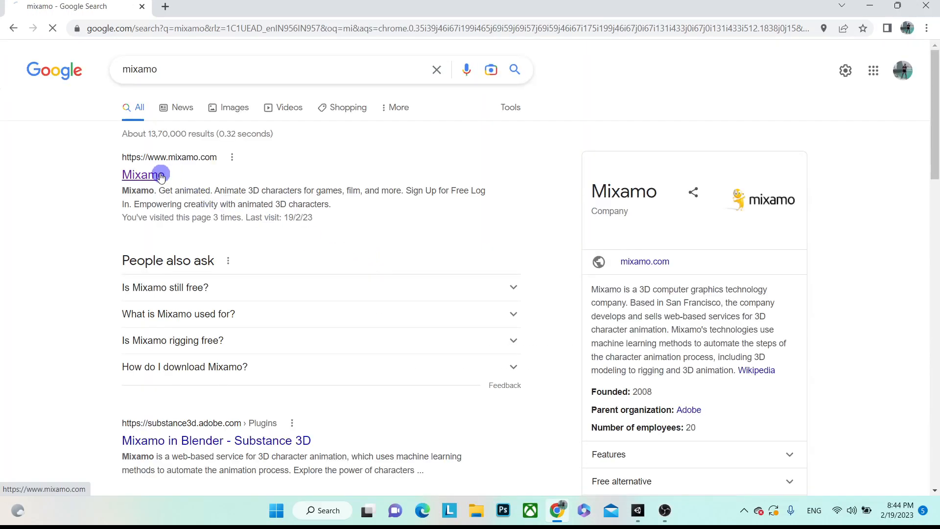
{"action": "left_click", "coordinate": [143, 174]}
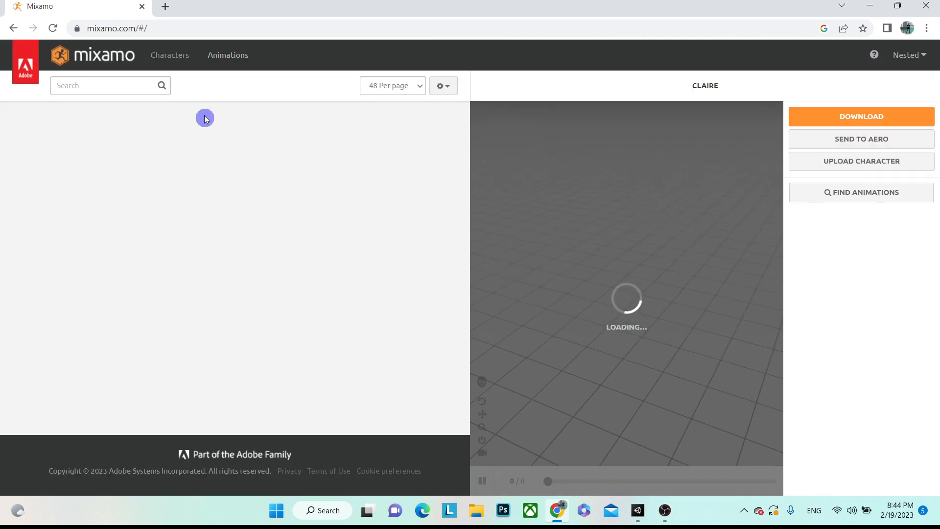
- Browse Mixamo's animation and character lists to locate Claire
{"action": "left_click", "coordinate": [171, 56]}
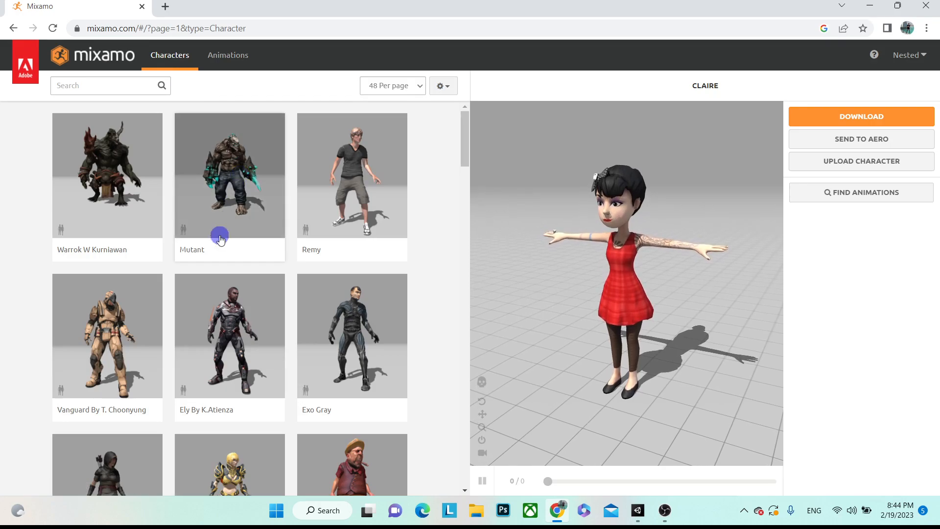
{"action": "left_click", "coordinate": [218, 63]}
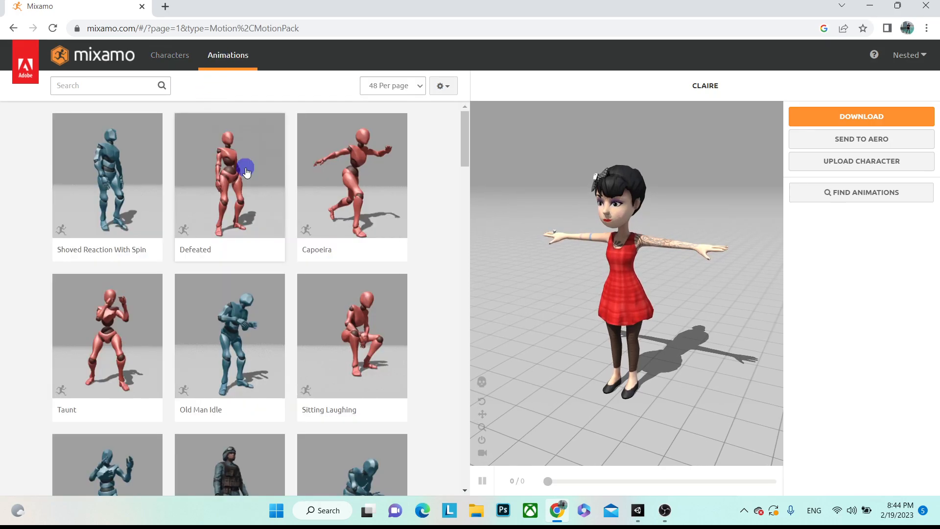
{"action": "scroll", "coordinate": [248, 245], "scroll_direction": "down", "scroll_amount": 3}
{"action": "scroll", "coordinate": [248, 245], "scroll_direction": "down", "scroll_amount": 15}
{"action": "scroll", "coordinate": [247, 244], "scroll_direction": "up", "scroll_amount": 15}
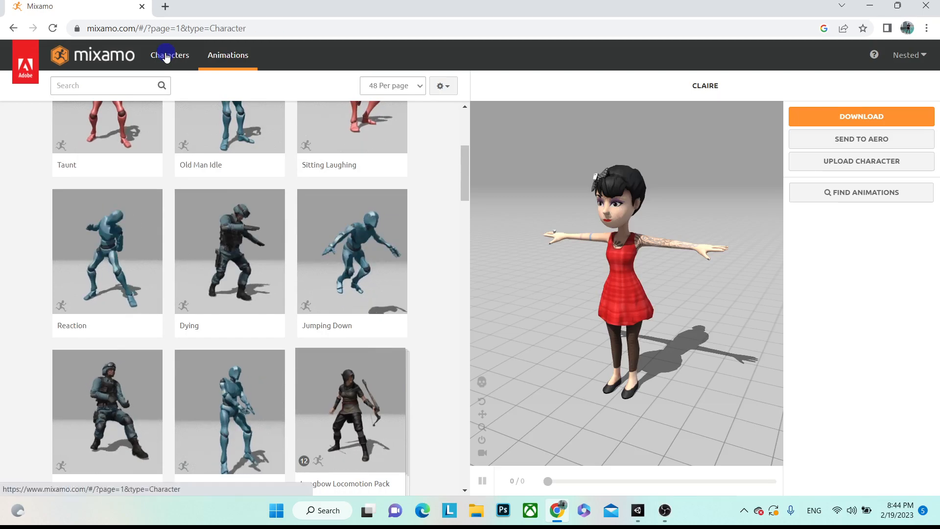
{"action": "left_click", "coordinate": [166, 57]}
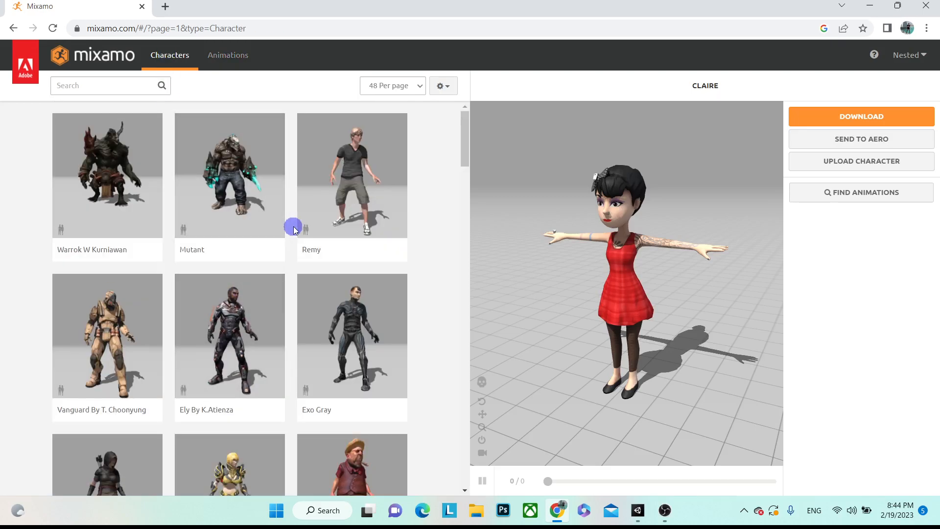
{"action": "scroll", "coordinate": [293, 229], "scroll_direction": "down", "scroll_amount": 14}
{"action": "scroll", "coordinate": [294, 229], "scroll_direction": "down", "scroll_amount": 2}
{"action": "scroll", "coordinate": [294, 229], "scroll_direction": "down", "scroll_amount": 3}
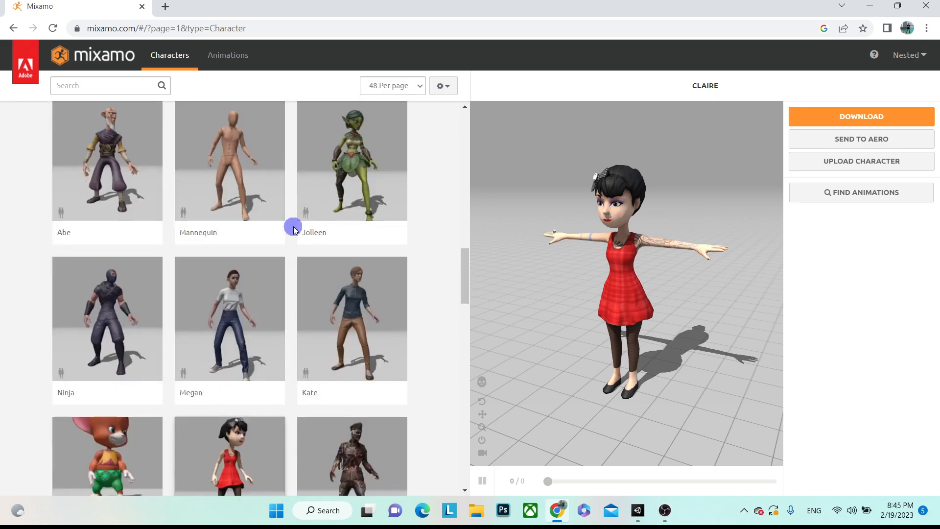
{"action": "scroll", "coordinate": [300, 242], "scroll_direction": "down", "scroll_amount": 1}
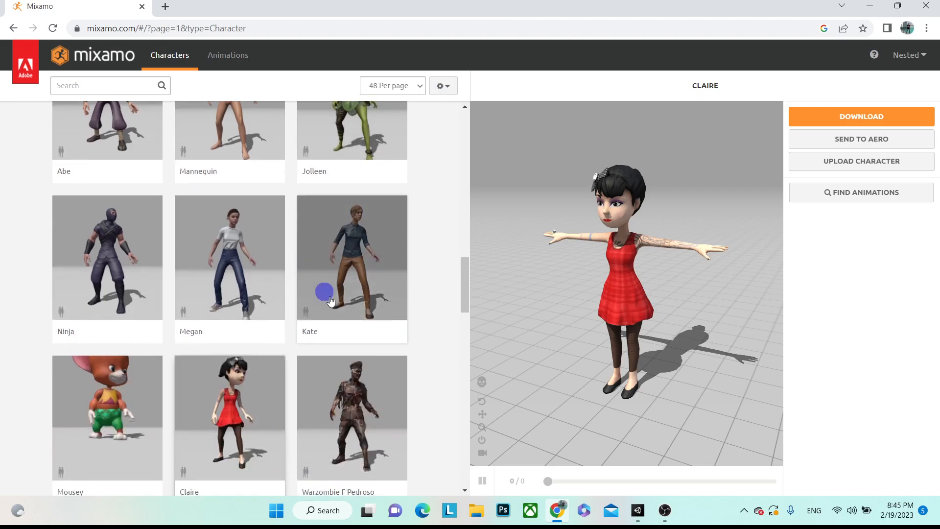
- Select Claire, confirm using her as the character, and open her download settings
{"action": "left_click", "coordinate": [273, 427]}
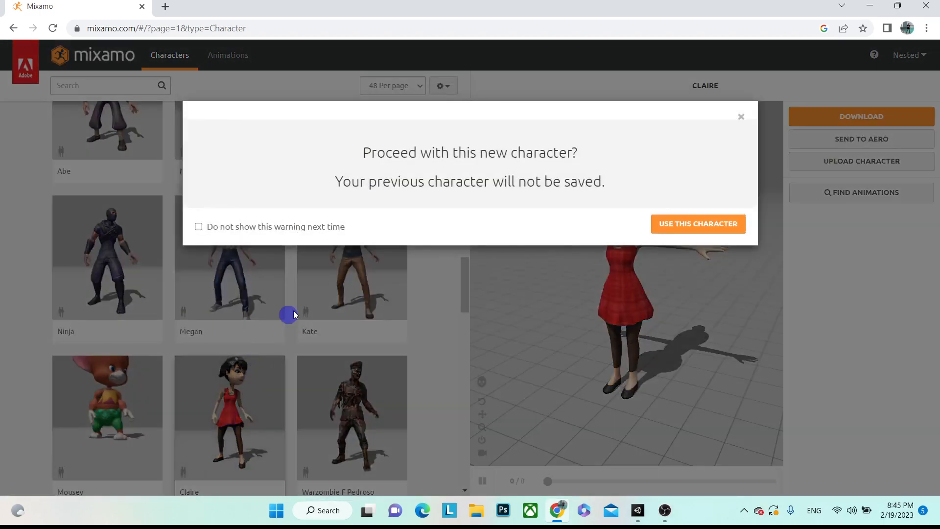
{"action": "left_click", "coordinate": [708, 224]}
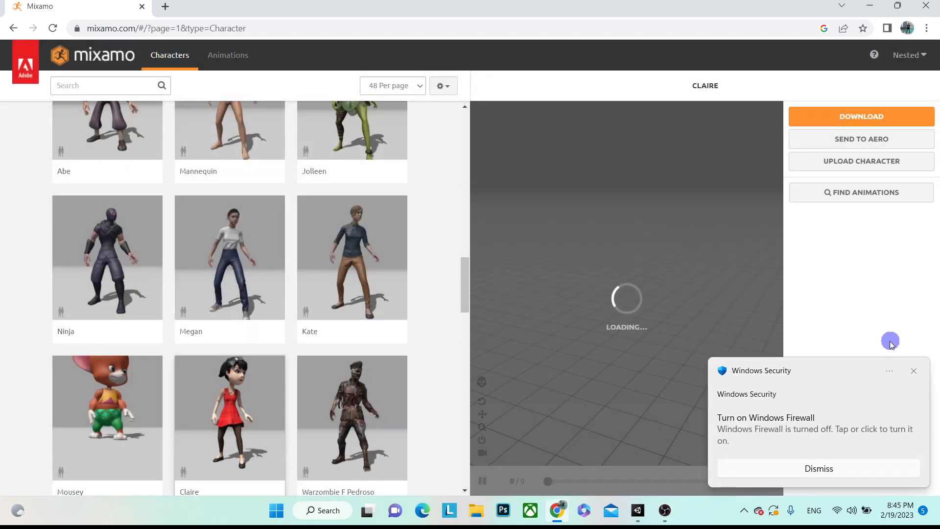
{"action": "left_click", "coordinate": [915, 371]}
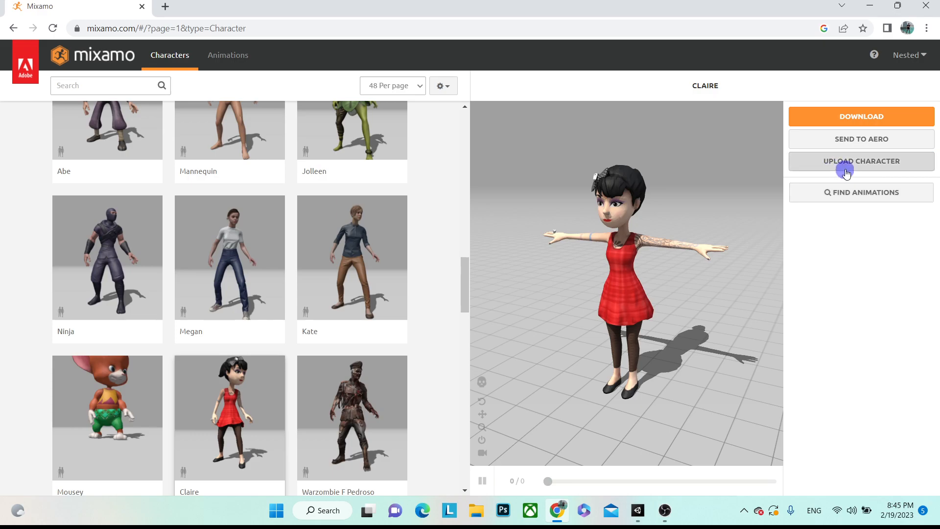
{"action": "left_click", "coordinate": [854, 120]}
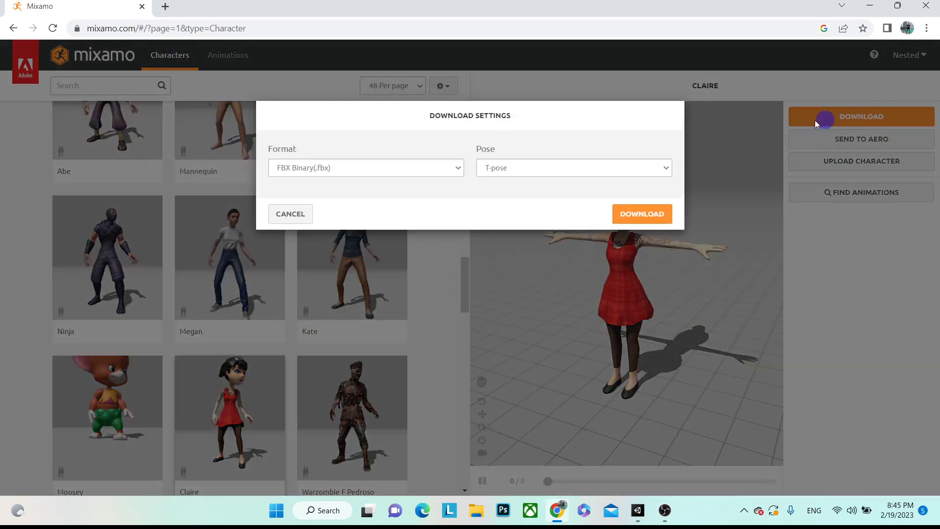
- Download Claire as an FBX in Original Pose
{"action": "left_click", "coordinate": [525, 172]}
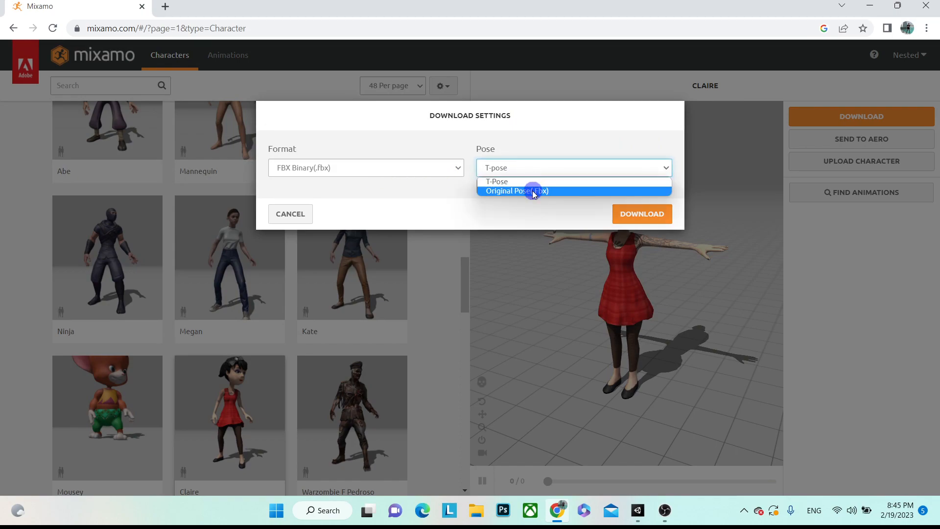
{"action": "left_click", "coordinate": [533, 190]}
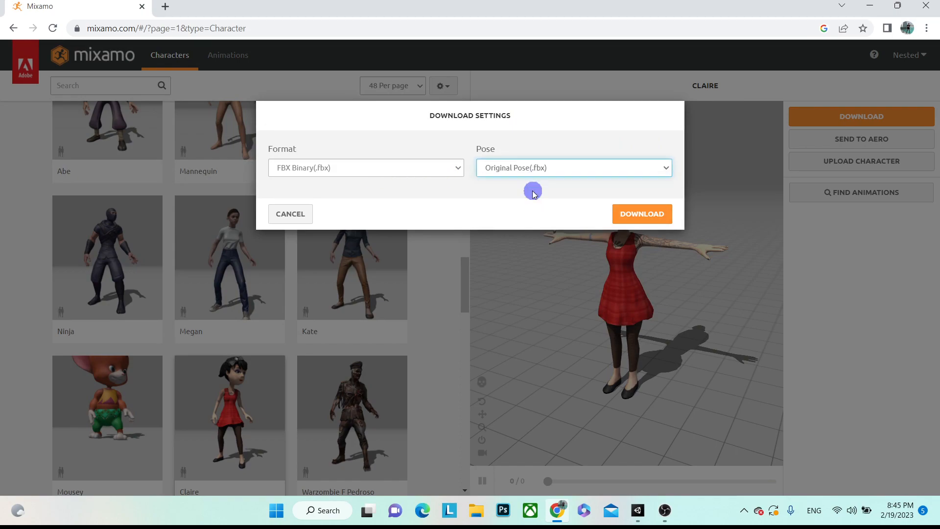
{"action": "left_click", "coordinate": [631, 215]}
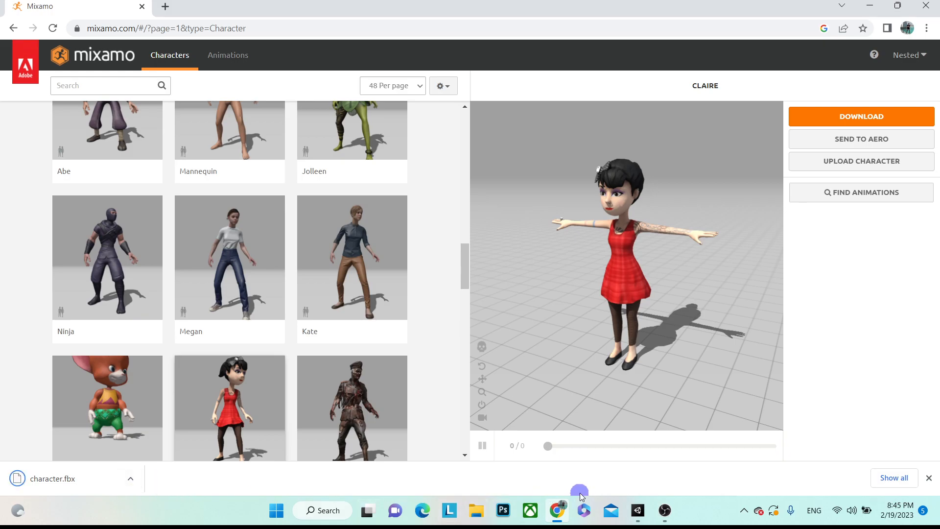
- Open Unity's Character folder, then show the downloaded character.fbx in its Downloads folder
{"action": "left_click", "coordinate": [640, 511]}
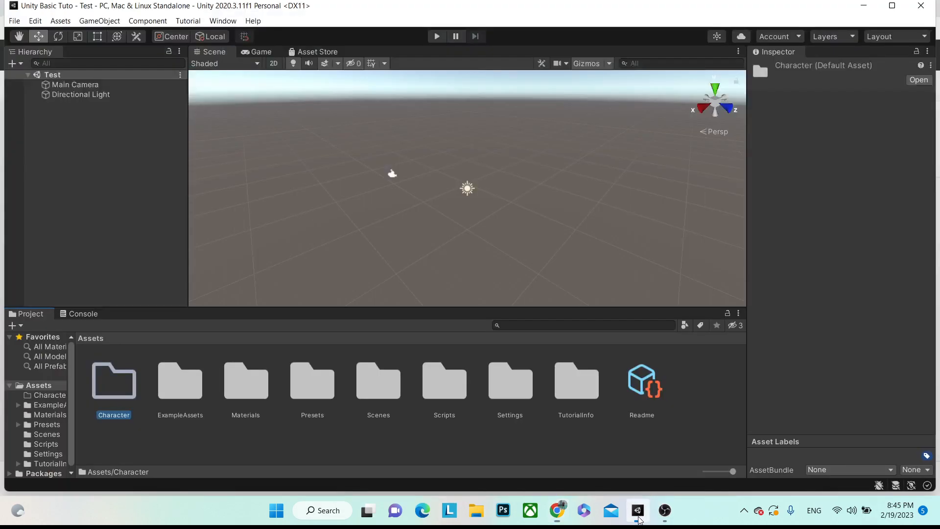
{"action": "double_click", "coordinate": [106, 387]}
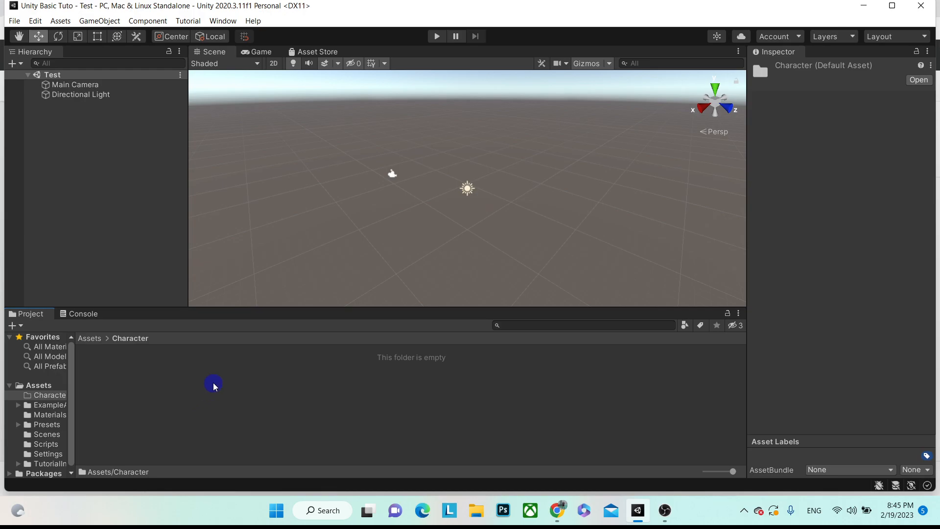
{"action": "key", "text": "alt"}
{"action": "key", "text": "alt+Tab"}
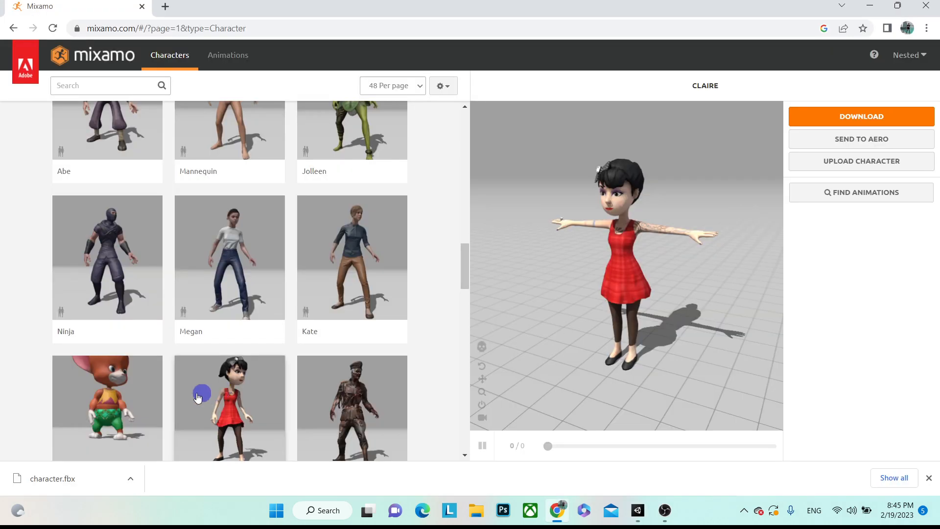
{"action": "left_click_drag", "start_coordinate": [59, 479], "coordinate": [646, 520]}
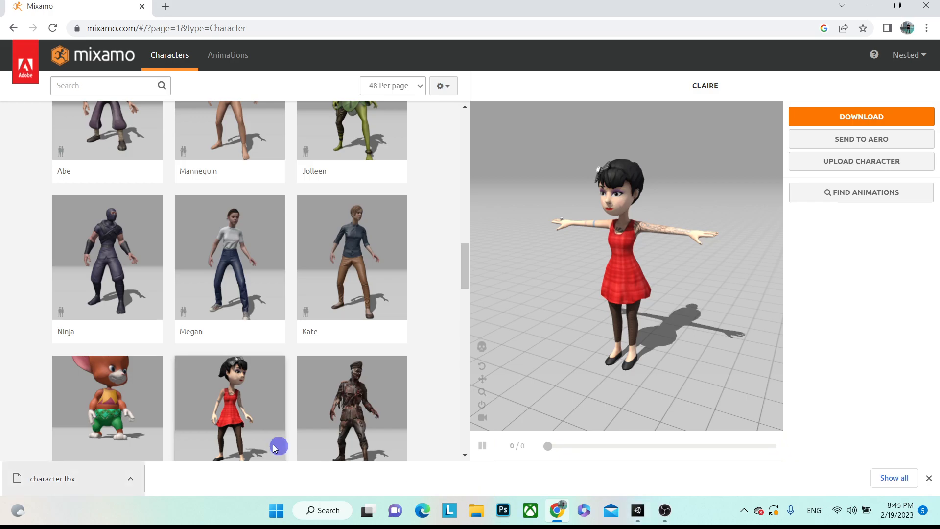
{"action": "left_click", "coordinate": [135, 483]}
{"action": "left_click", "coordinate": [164, 435]}
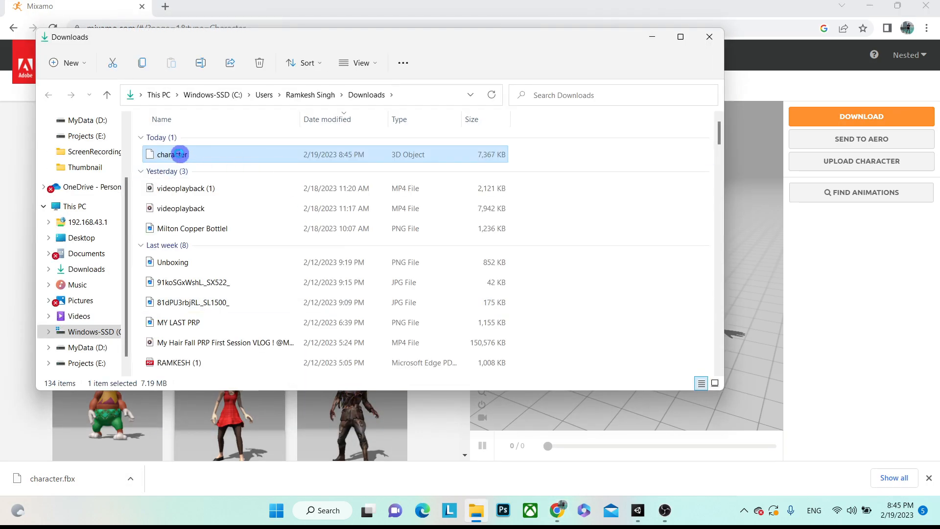
- Copy character.fbx from Downloads into the project's Assets\Character folder, then close Explorer
{"action": "right_click", "coordinate": [179, 156]}
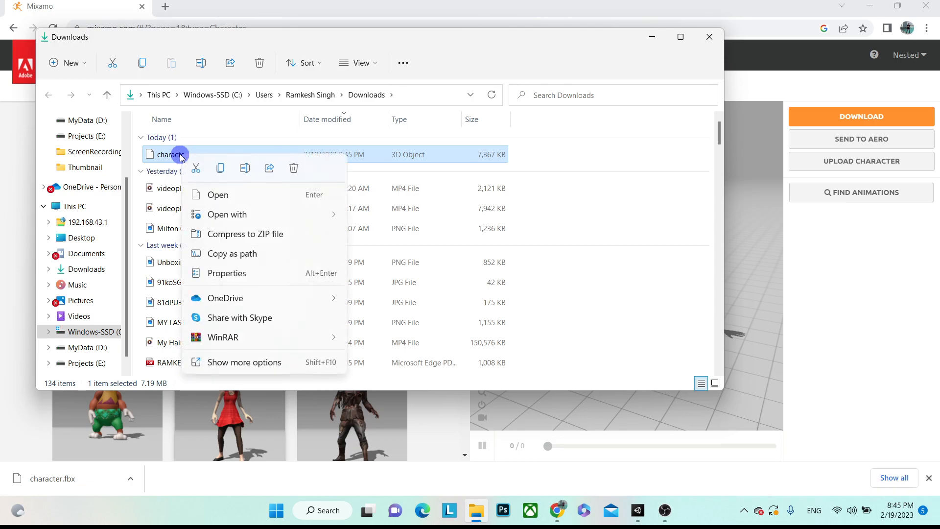
{"action": "left_click", "coordinate": [214, 165]}
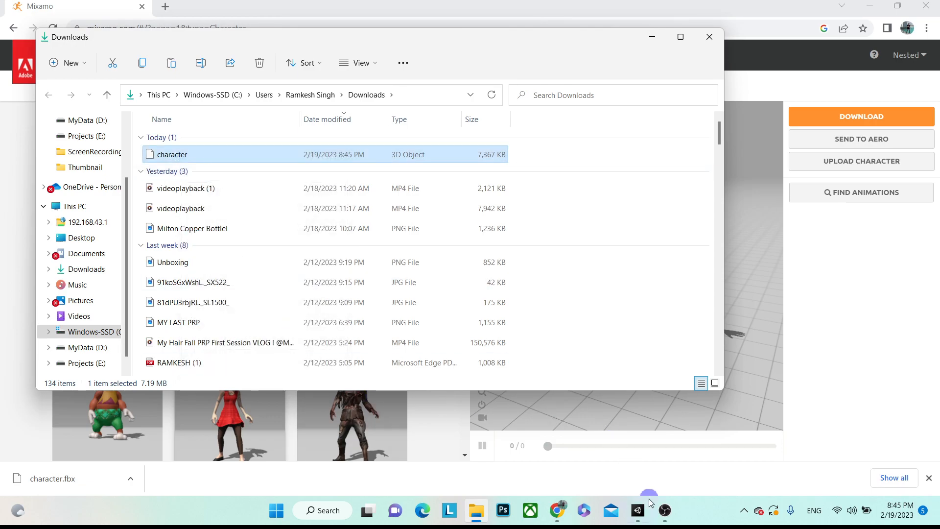
{"action": "left_click", "coordinate": [637, 510]}
{"action": "right_click", "coordinate": [272, 388]}
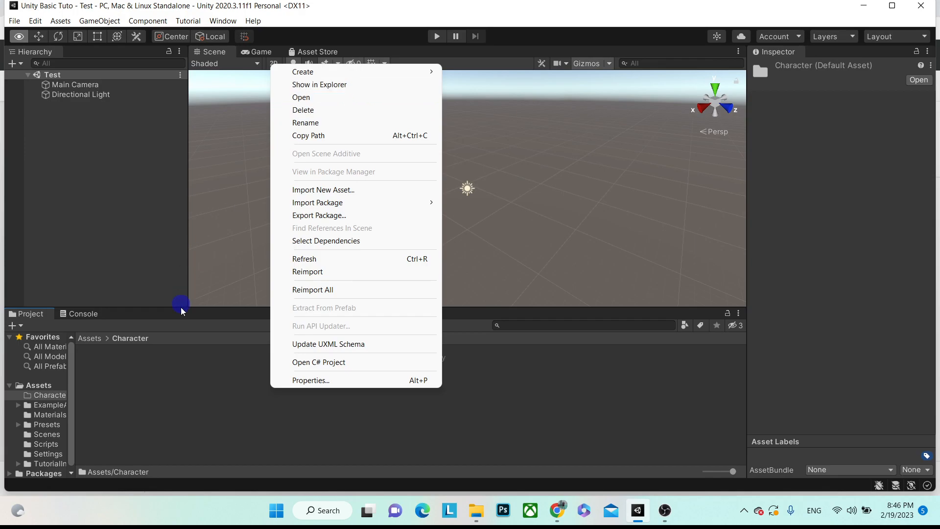
{"action": "left_click", "coordinate": [305, 88]}
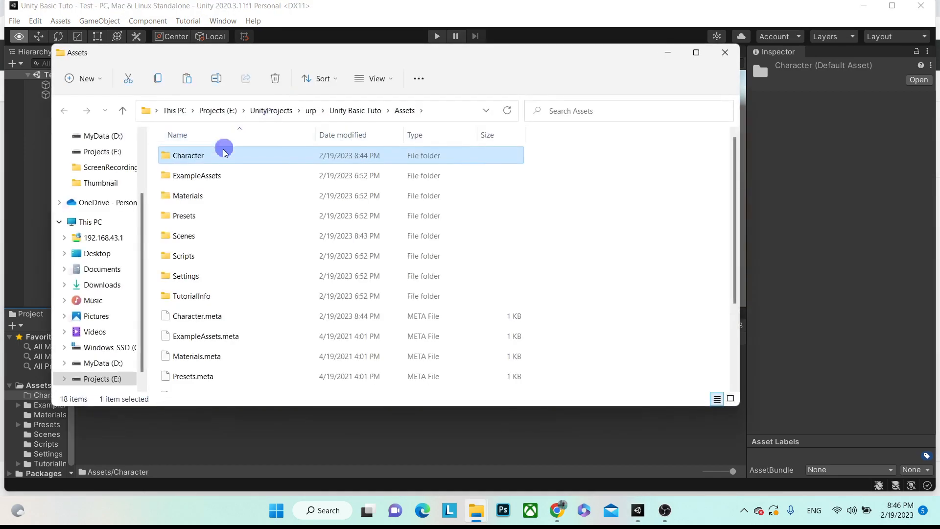
{"action": "double_click", "coordinate": [209, 159]}
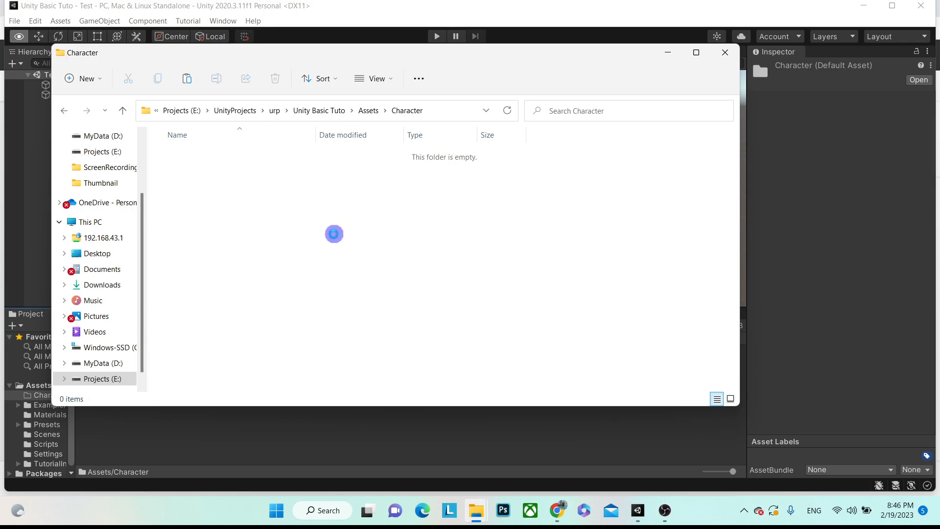
{"action": "key", "text": "ctrl+v"}
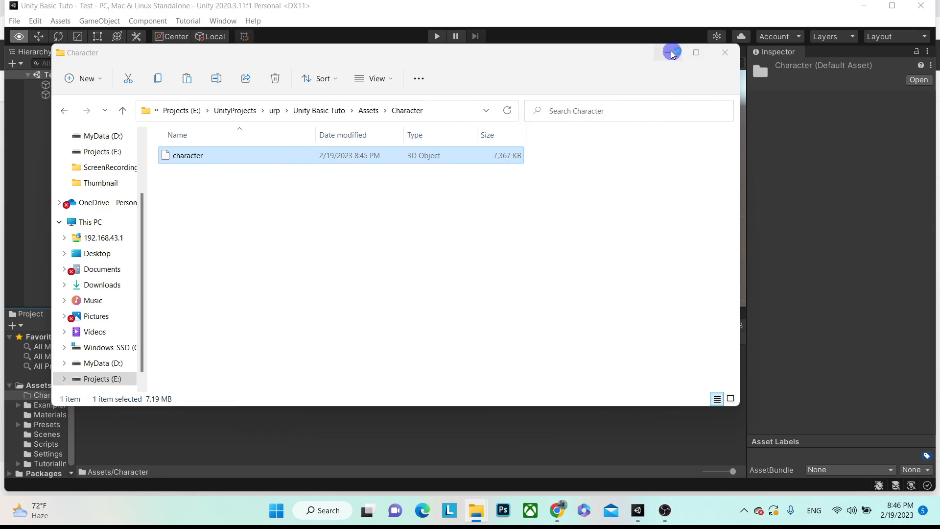
{"action": "left_click", "coordinate": [725, 52]}
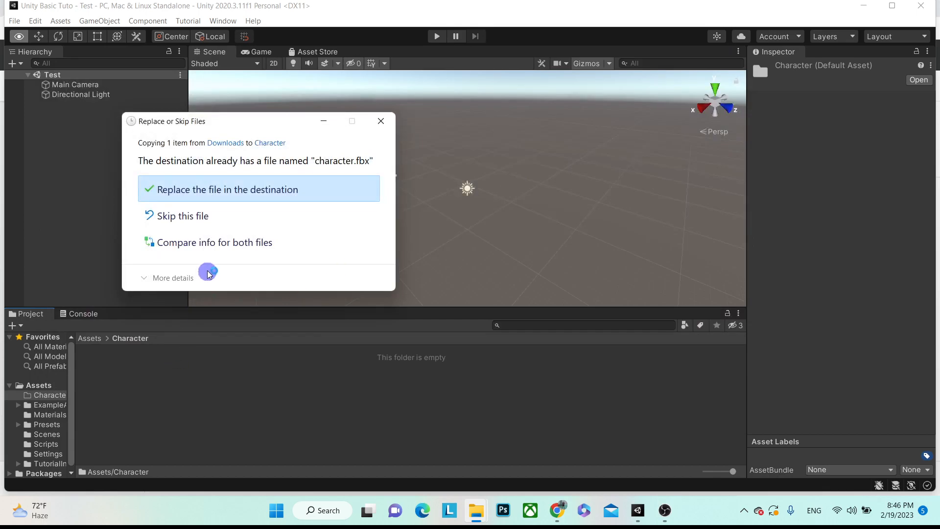
- Dismiss the Replace or Skip Files prompt and select the character model to see its Import Settings
{"action": "left_click", "coordinate": [381, 122]}
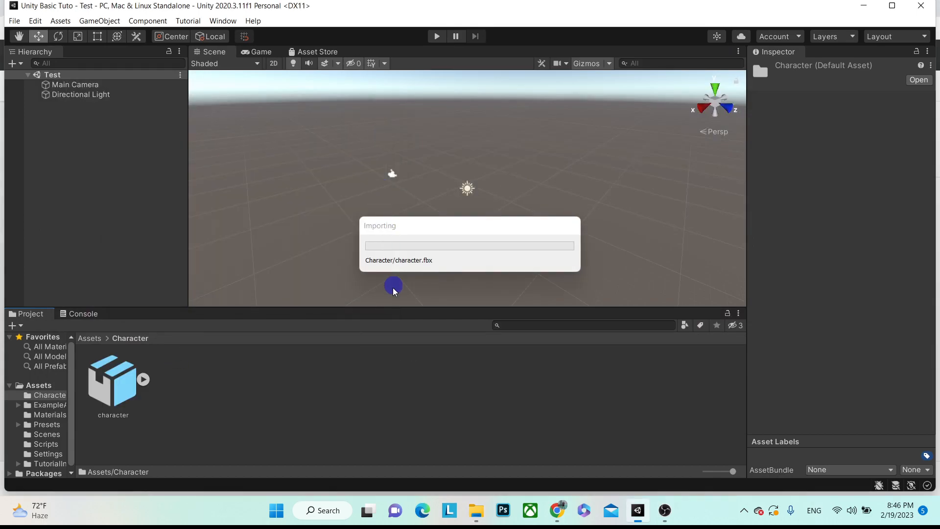
{"action": "left_click", "coordinate": [113, 382]}
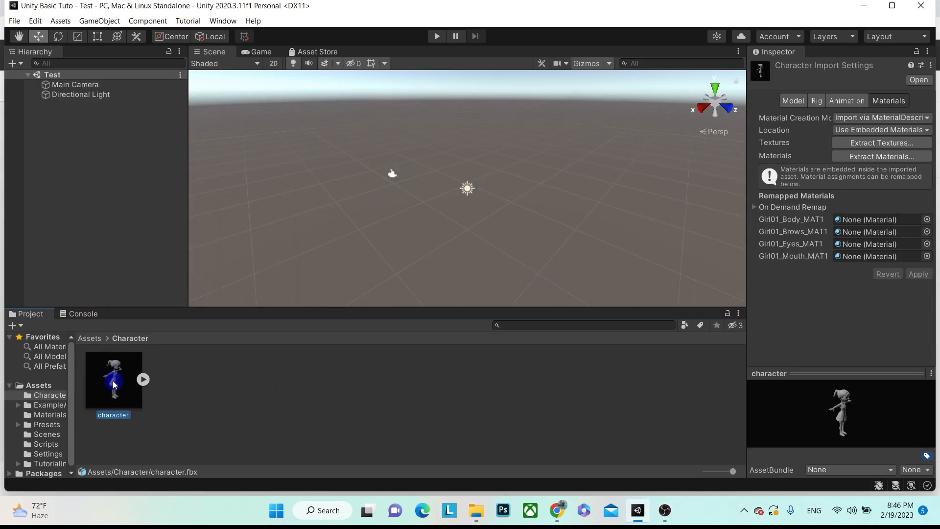
{"action": "left_click", "coordinate": [143, 381]}
{"action": "left_click", "coordinate": [143, 380]}
- Close the Downloads window and switch between the Mixamo page and the Unity editor
{"action": "key", "text": "alt+Tab"}
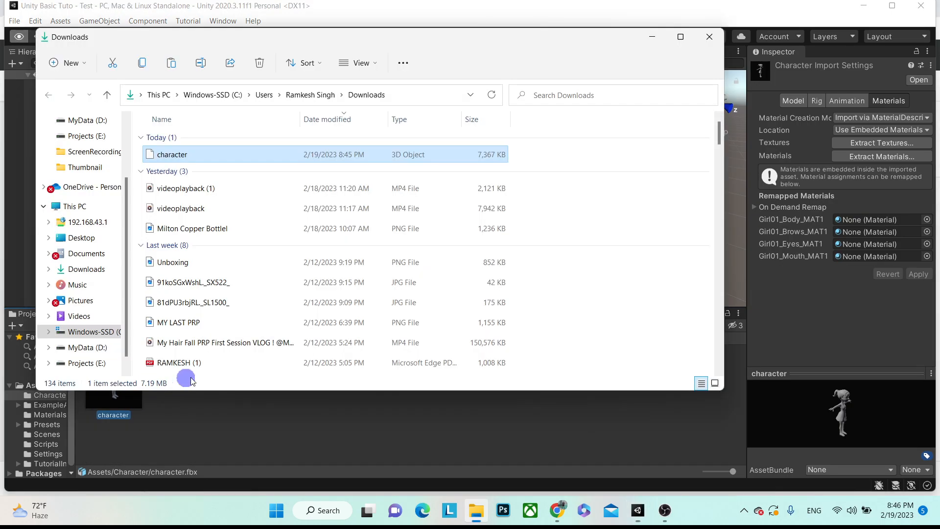
{"action": "left_click", "coordinate": [713, 37]}
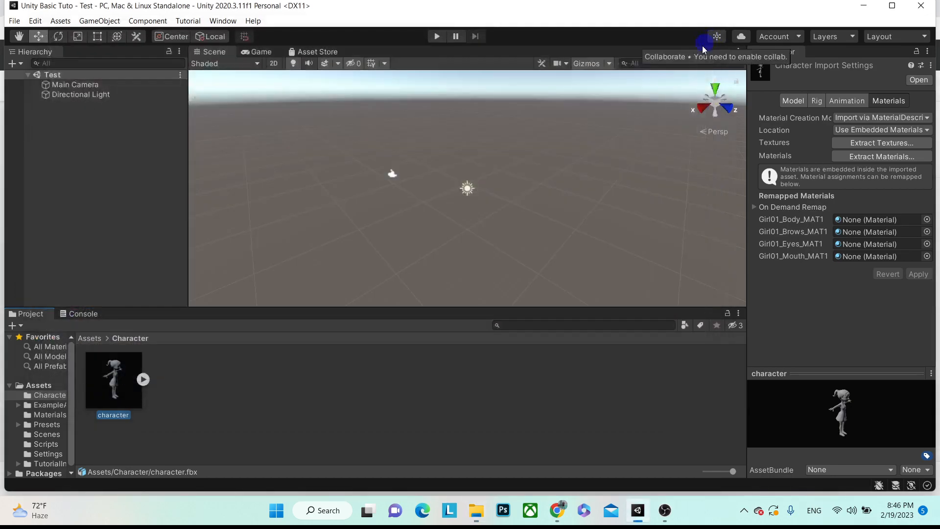
{"action": "left_click", "coordinate": [557, 510]}
{"action": "left_click", "coordinate": [558, 505]}
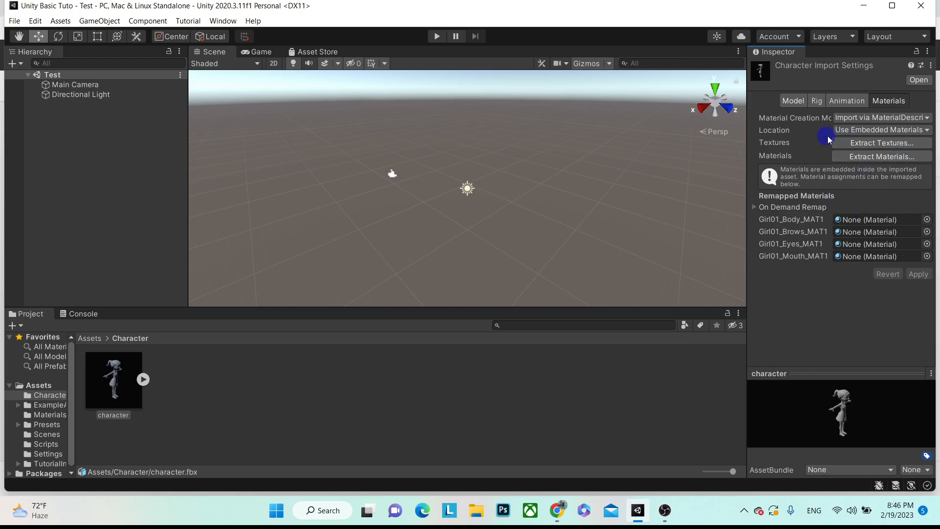
{"action": "key", "text": "alt"}
{"action": "key", "text": "alt+Tab"}
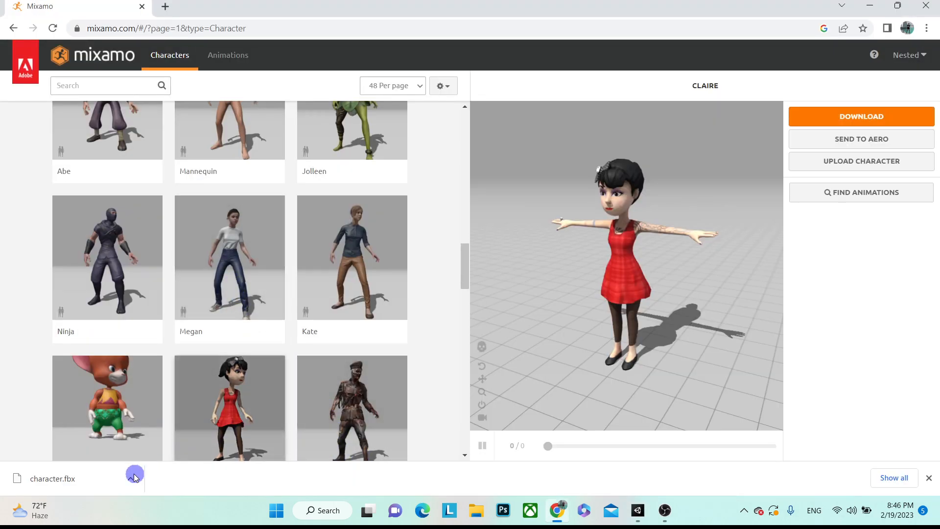
{"action": "key", "text": "alt+Tab"}
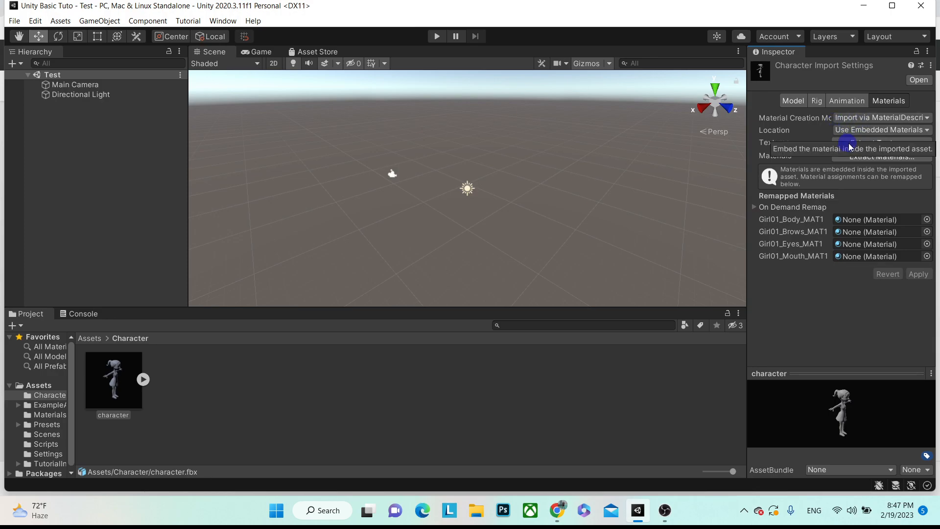
- Extract the model's textures into the Character folder and fix Girl01_normal as a normal map
{"action": "left_click", "coordinate": [876, 143]}
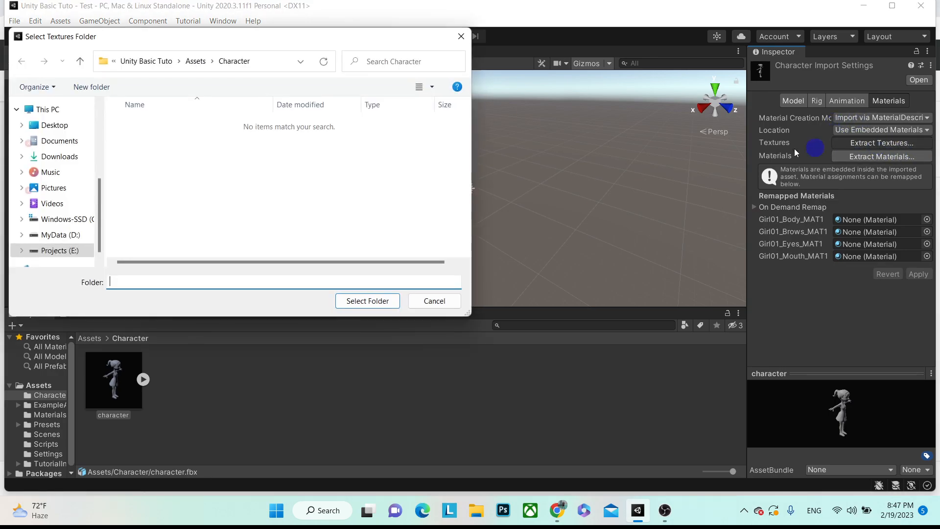
{"action": "left_click", "coordinate": [356, 298]}
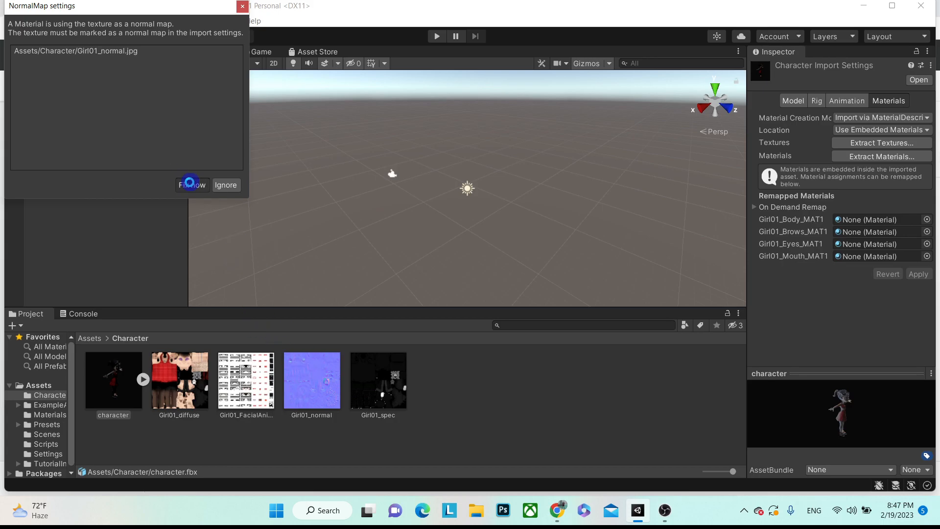
{"action": "left_click", "coordinate": [191, 185]}
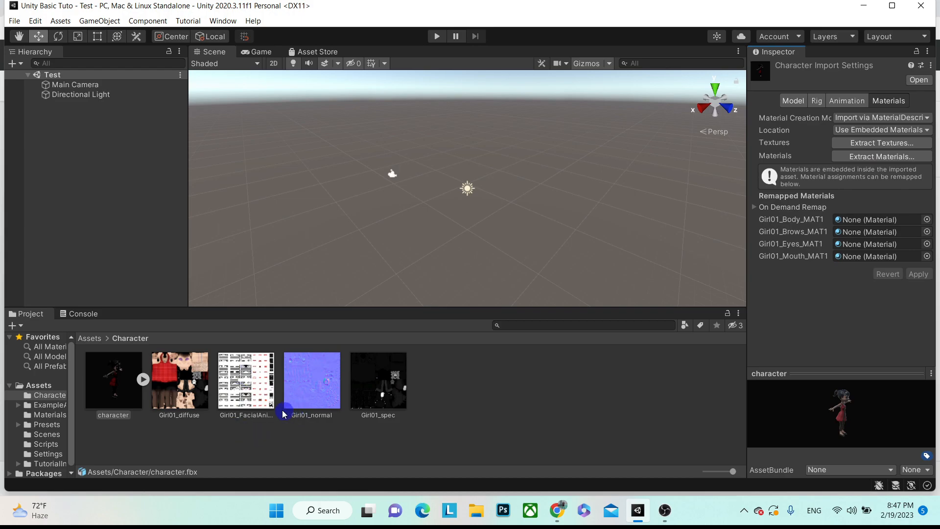
{"action": "left_click", "coordinate": [142, 380]}
{"action": "left_click", "coordinate": [143, 381]}
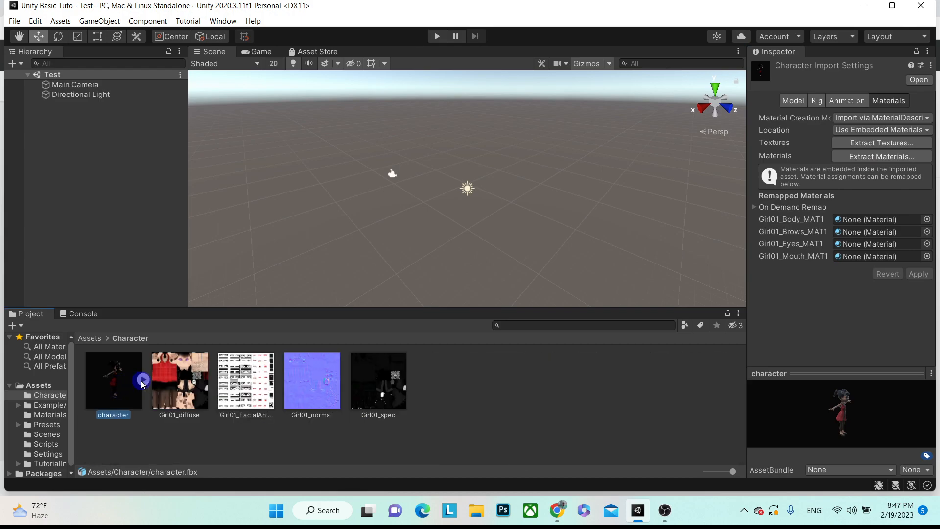
- Extract the model's materials into the Character folder
{"action": "left_click", "coordinate": [881, 158]}
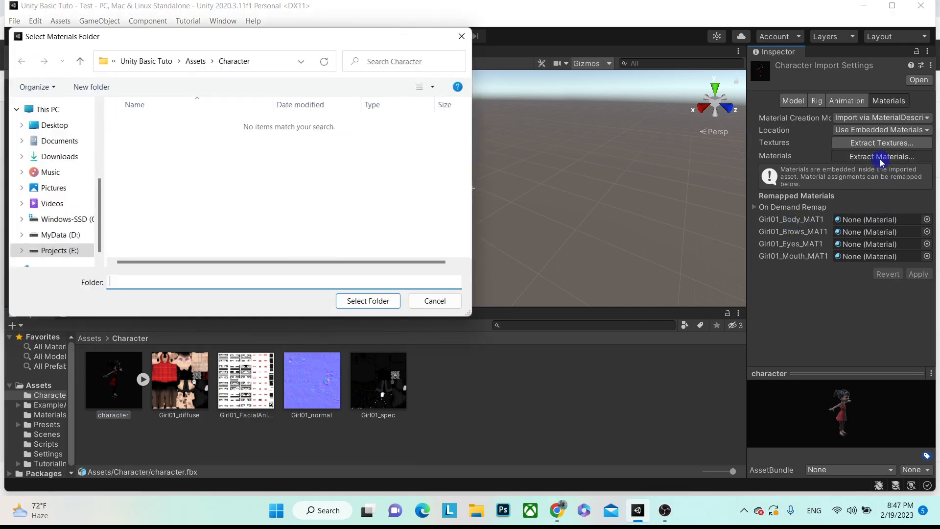
{"action": "left_click", "coordinate": [363, 303]}
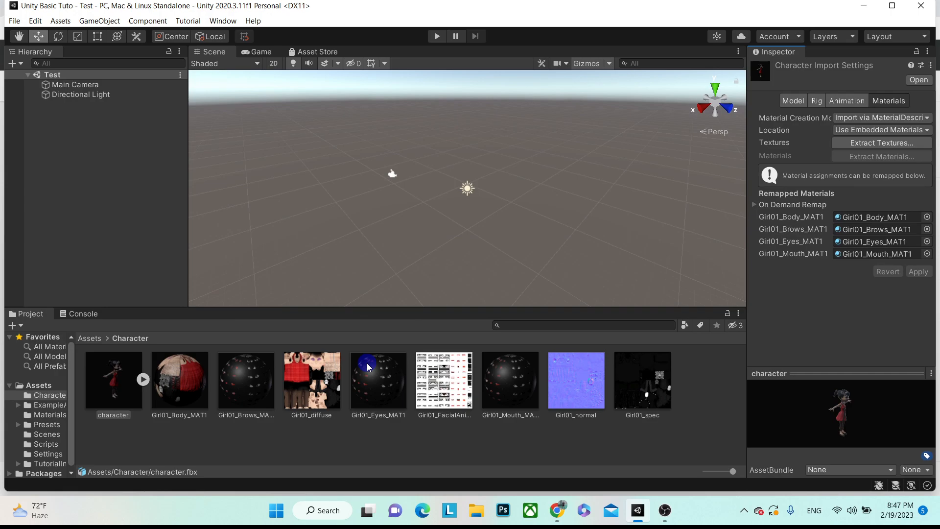
{"action": "left_click", "coordinate": [144, 380]}
- Set the character's rig Animation Type to Humanoid and apply it
{"action": "left_click", "coordinate": [144, 380]}
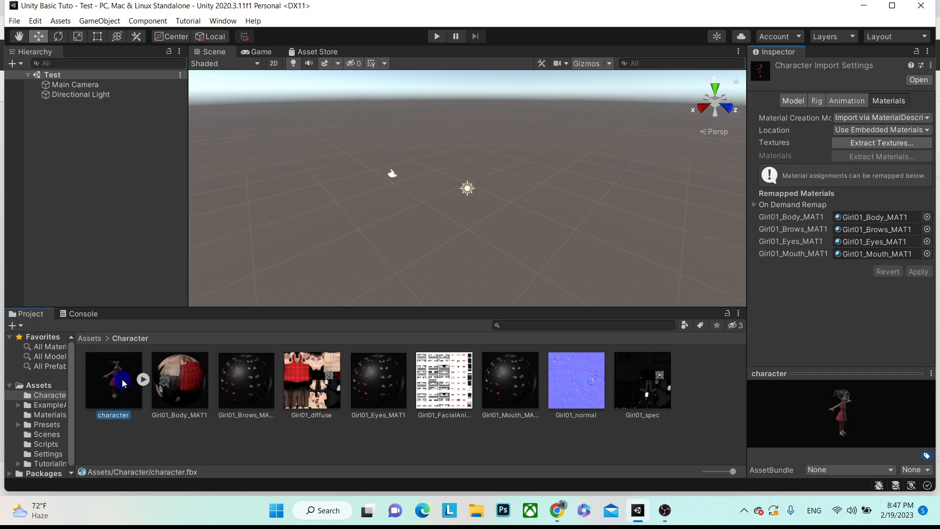
{"action": "left_click", "coordinate": [835, 104]}
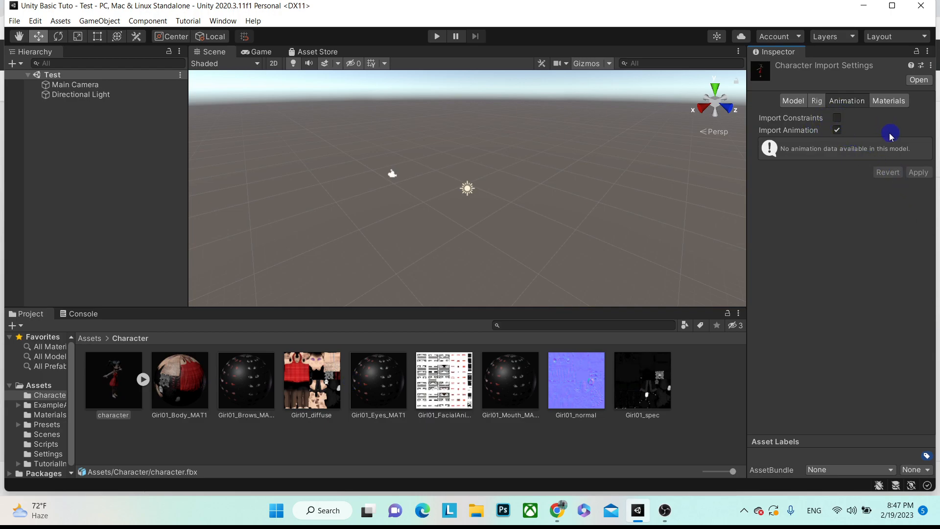
{"action": "left_click", "coordinate": [817, 101]}
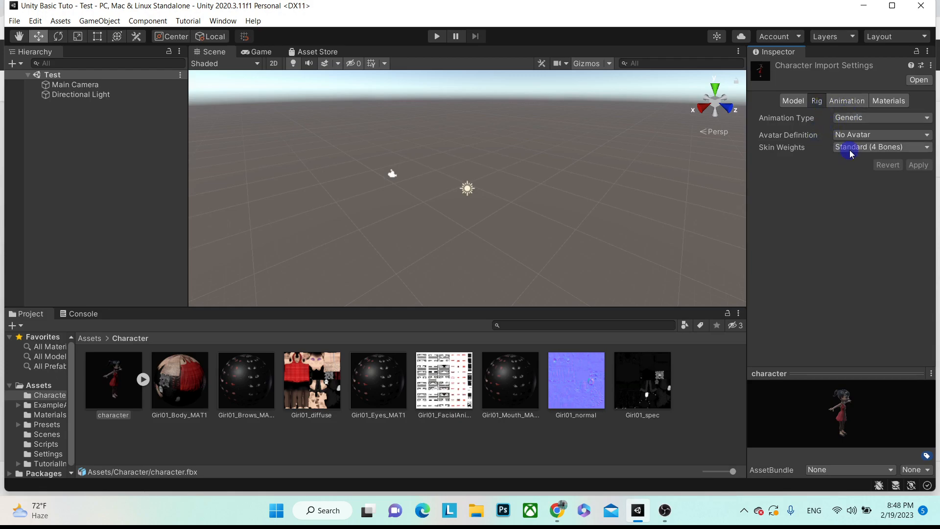
{"action": "left_click", "coordinate": [853, 120]}
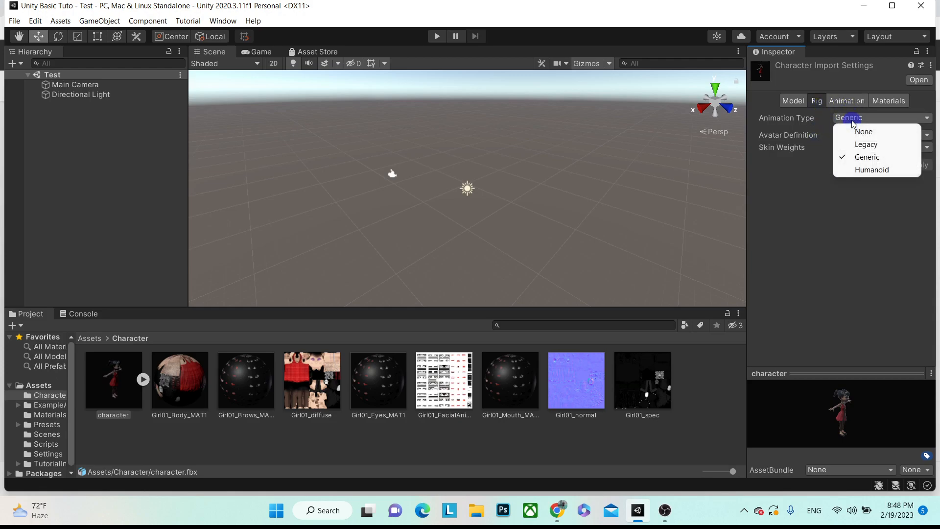
{"action": "left_click", "coordinate": [873, 173]}
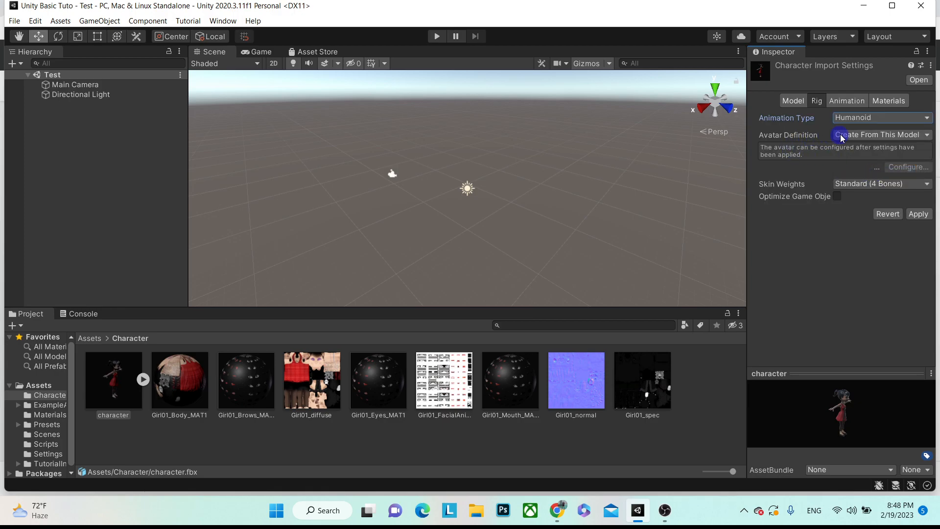
{"action": "left_click", "coordinate": [918, 216]}
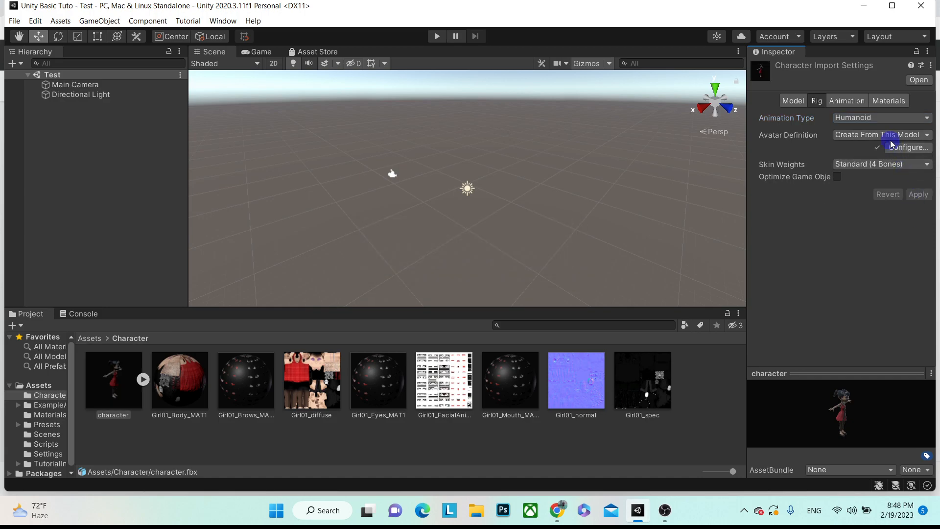
{"action": "left_click", "coordinate": [793, 100]}
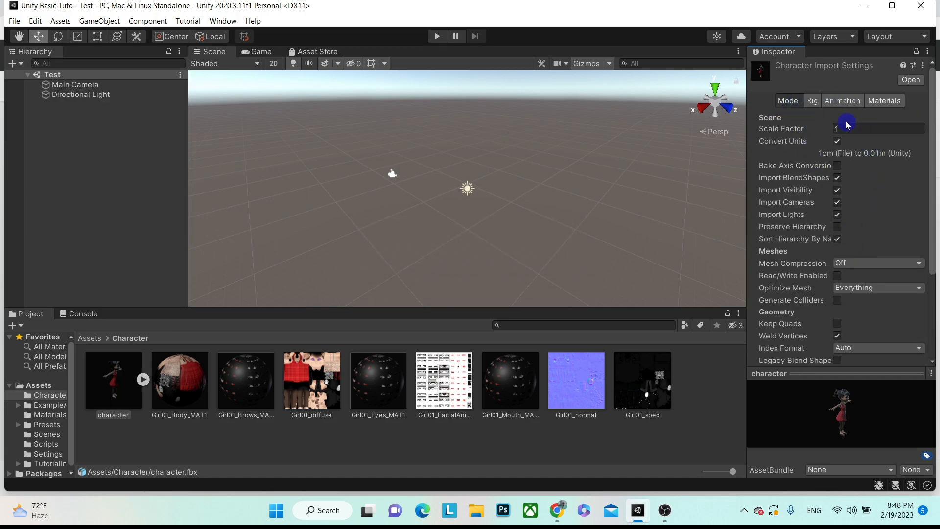
- Review Model import settings, toggling Generate Lightmap UVs on and back off, then deselect the asset
{"action": "scroll", "coordinate": [811, 164], "scroll_direction": "down", "scroll_amount": 3}
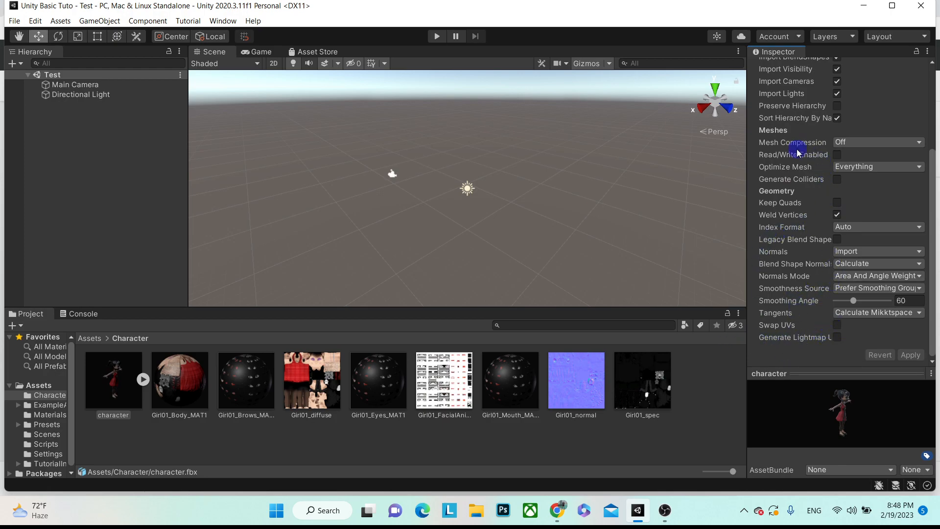
{"action": "mouse_move", "coordinate": [798, 156]}
{"action": "scroll", "coordinate": [798, 157], "scroll_direction": "up", "scroll_amount": 5}
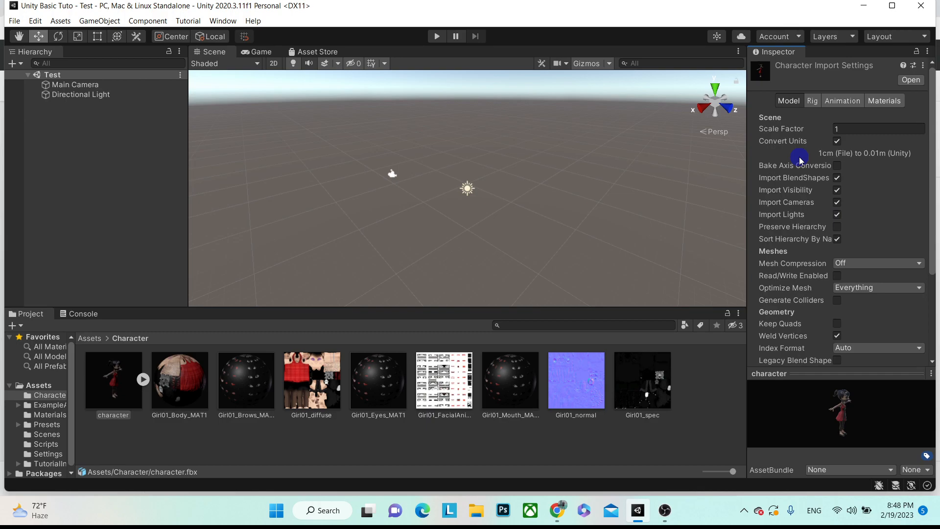
{"action": "scroll", "coordinate": [802, 161], "scroll_direction": "down", "scroll_amount": 3}
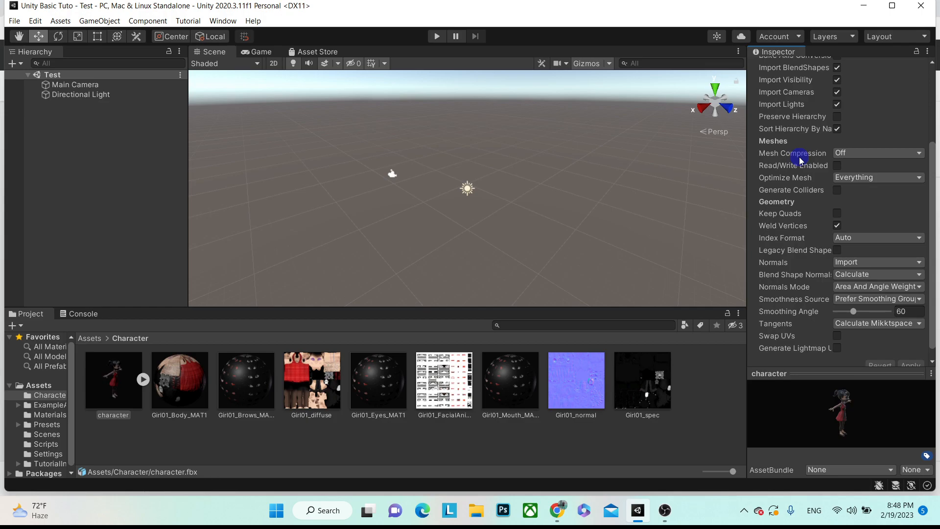
{"action": "left_click", "coordinate": [837, 348]}
{"action": "scroll", "coordinate": [840, 343], "scroll_direction": "down", "scroll_amount": 1}
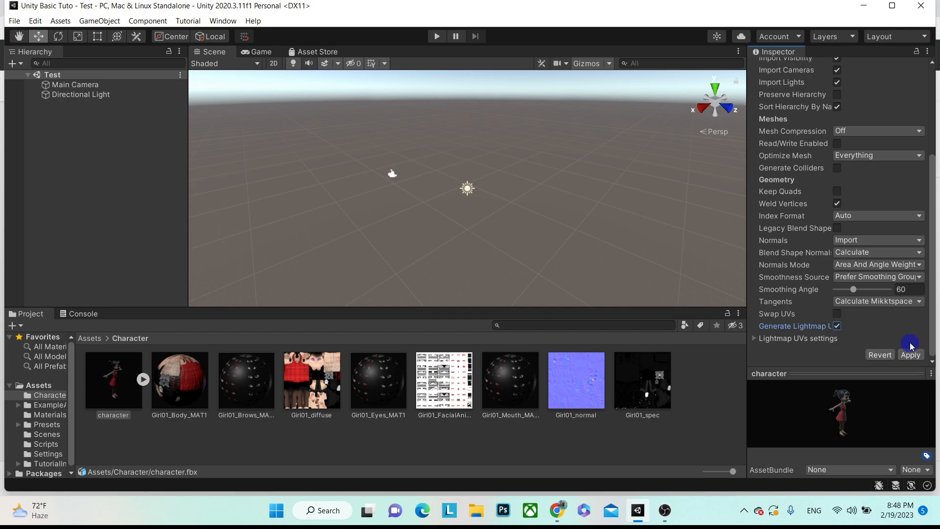
{"action": "left_click", "coordinate": [837, 327]}
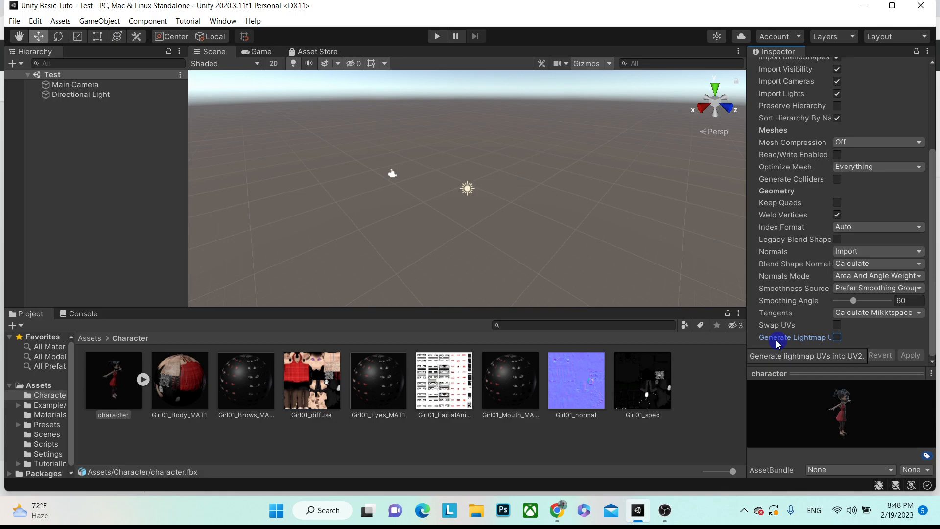
{"action": "left_click", "coordinate": [109, 209]}
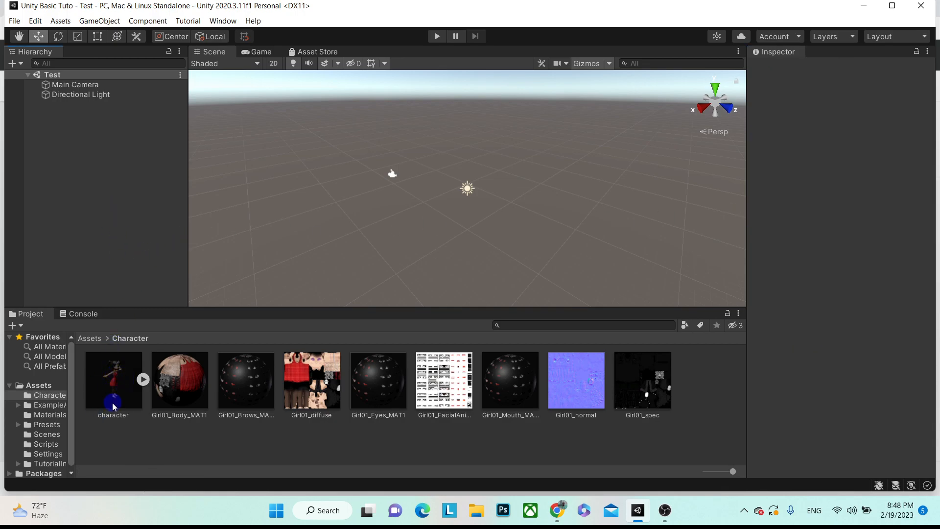
- Drag the character model into the Test scene at 0, 0, 0 and frame her in the Scene view
{"action": "left_click", "coordinate": [264, 55]}
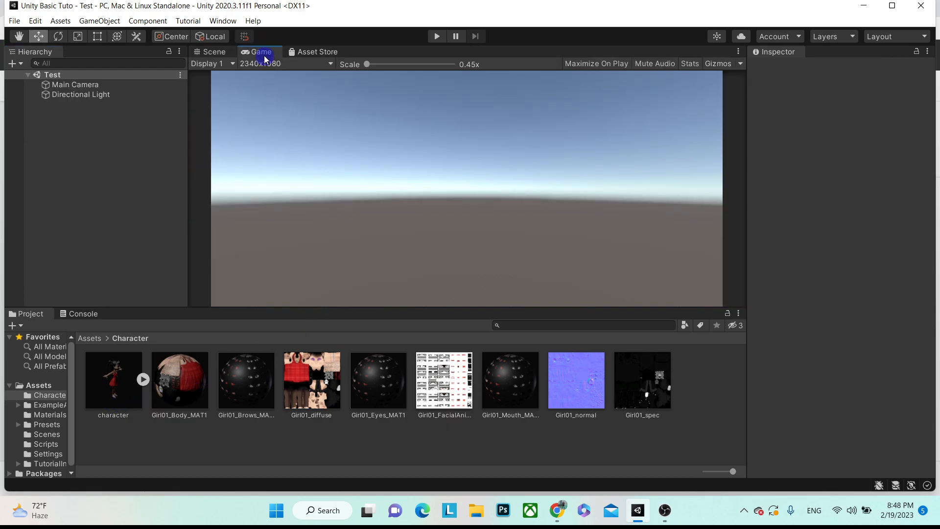
{"action": "left_click", "coordinate": [212, 53]}
{"action": "left_click_drag", "start_coordinate": [122, 393], "coordinate": [69, 145]}
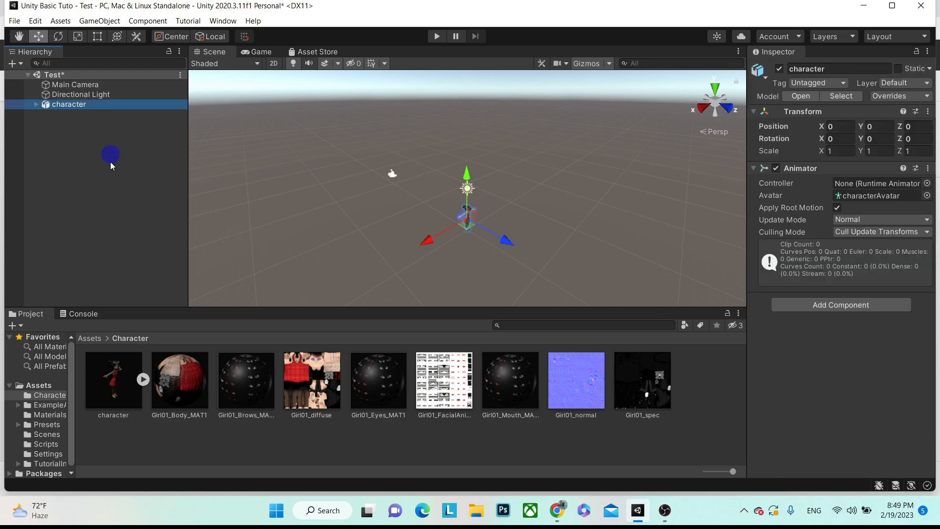
{"action": "double_click", "coordinate": [69, 105]}
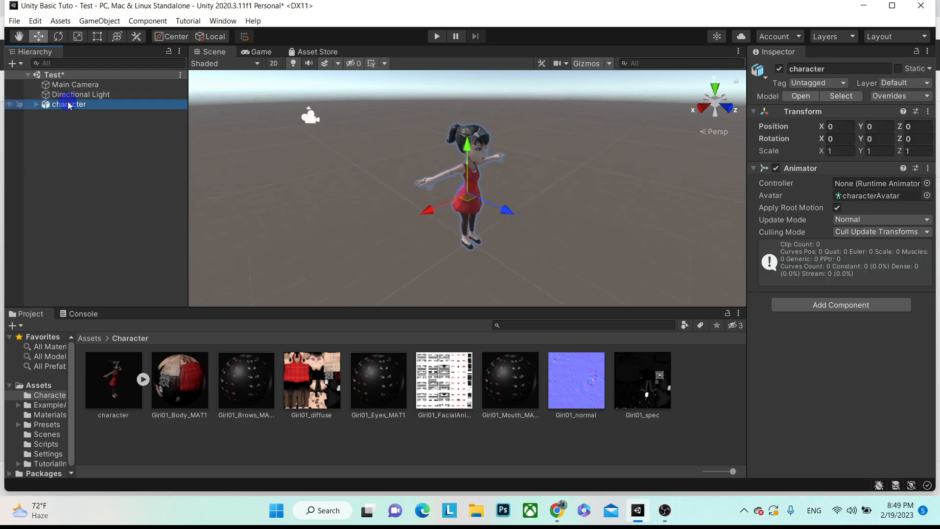
{"action": "left_click_drag", "start_coordinate": [541, 194], "coordinate": [409, 157], "text": "alt"}
{"action": "scroll", "coordinate": [472, 157], "scroll_direction": "up", "scroll_amount": 3, "text": "alt"}
{"action": "scroll", "coordinate": [473, 158], "scroll_direction": "down", "scroll_amount": 5, "text": "alt"}
- Check the character through the Game view, then select the Main Camera
{"action": "left_click", "coordinate": [255, 52]}
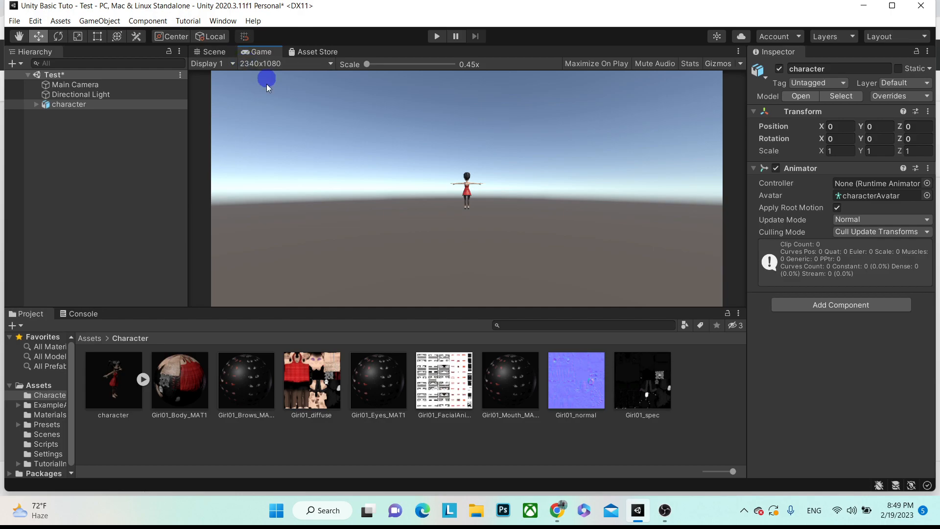
{"action": "left_click", "coordinate": [214, 52]}
{"action": "left_click", "coordinate": [63, 85]}
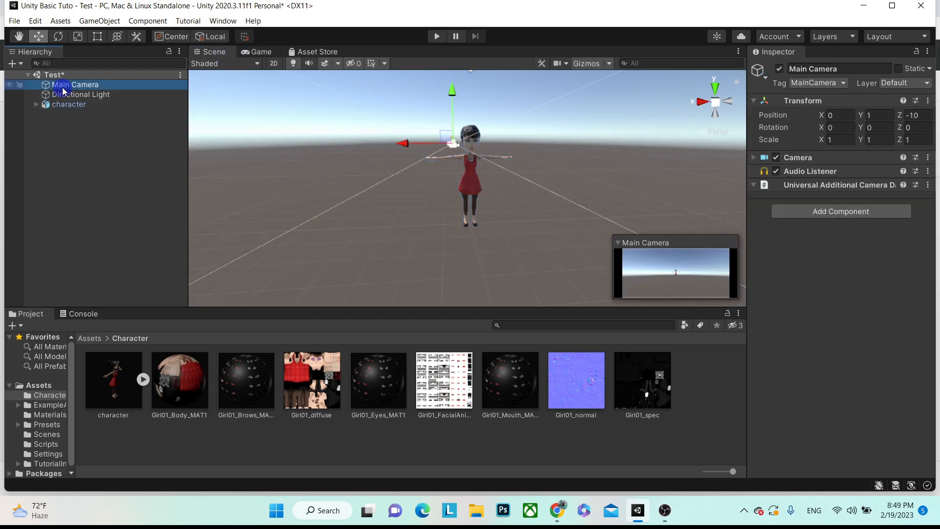
- Zoom and pan the Scene view to frame the character full-length
{"action": "scroll", "coordinate": [556, 101], "scroll_direction": "up", "scroll_amount": 8}
{"action": "scroll", "coordinate": [439, 204], "scroll_direction": "down", "scroll_amount": 10, "text": "alt"}
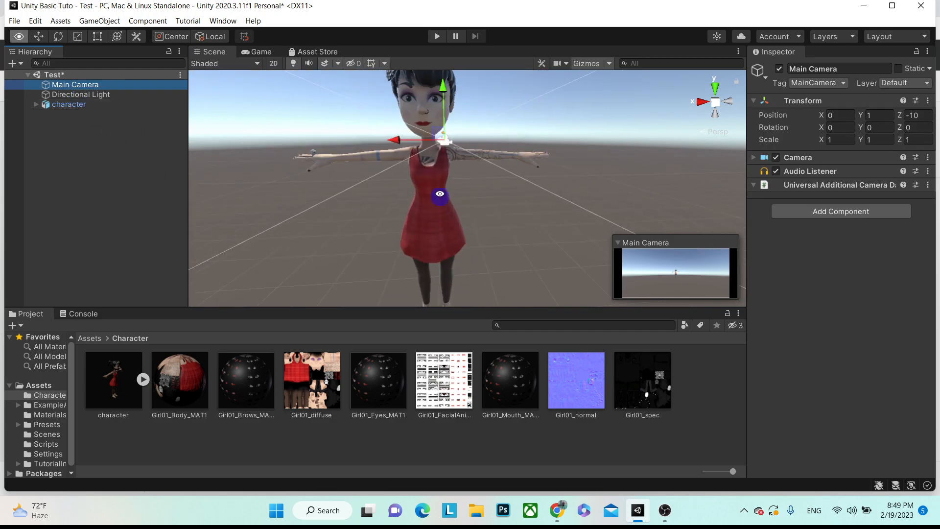
{"action": "scroll", "coordinate": [430, 82], "scroll_direction": "down", "scroll_amount": 3, "text": "alt"}
{"action": "scroll", "coordinate": [432, 90], "scroll_direction": "up", "scroll_amount": 4, "text": "alt"}
{"action": "scroll", "coordinate": [431, 98], "scroll_direction": "up", "scroll_amount": 6, "text": "alt"}
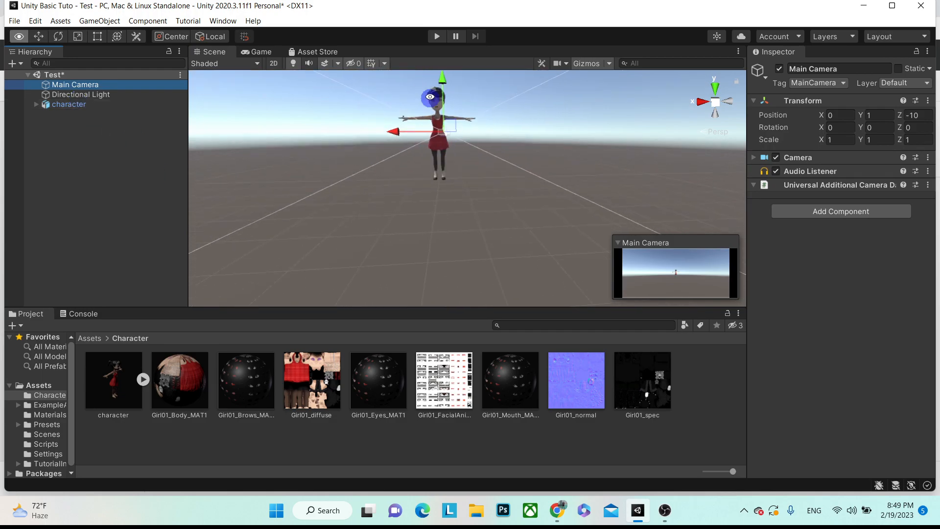
{"action": "scroll", "coordinate": [433, 107], "scroll_direction": "up", "scroll_amount": 3}
{"action": "scroll", "coordinate": [429, 177], "scroll_direction": "down", "scroll_amount": 3}
{"action": "scroll", "coordinate": [426, 96], "scroll_direction": "up", "scroll_amount": 3}
{"action": "middle_click_drag", "start_coordinate": [426, 96], "coordinate": [428, 132]}
- Align the Main Camera with the Scene view (Ctrl+Shift+F) and check the Game view
{"action": "left_click", "coordinate": [90, 85]}
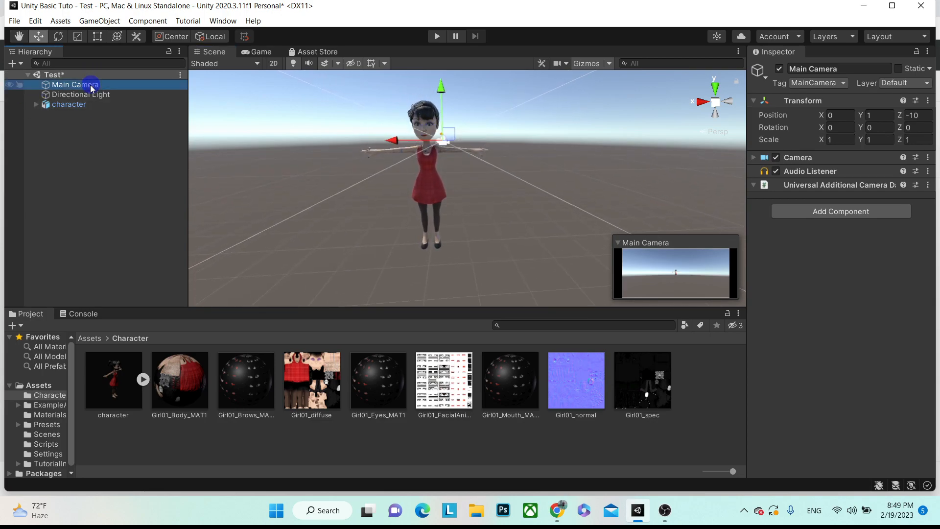
{"action": "key", "text": "ctrl+shift+f"}
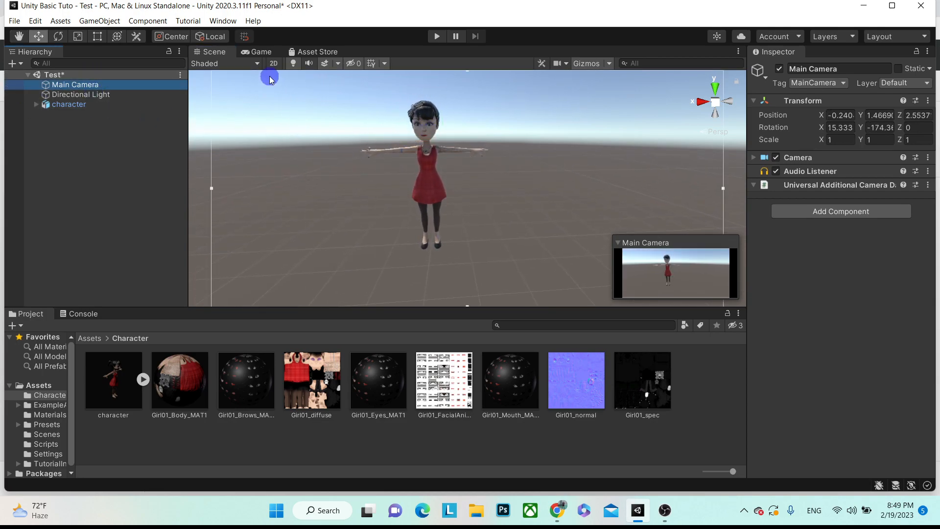
{"action": "left_click", "coordinate": [273, 53]}
- Deselect the Main Camera, glance at the Console, and return to the Project asset browser
{"action": "left_click", "coordinate": [285, 125]}
{"action": "left_click", "coordinate": [424, 157]}
{"action": "left_click", "coordinate": [475, 172]}
{"action": "left_click", "coordinate": [221, 202]}
{"action": "left_click", "coordinate": [120, 175]}
{"action": "left_click", "coordinate": [288, 142]}
{"action": "left_click", "coordinate": [485, 147]}
{"action": "left_click", "coordinate": [119, 286]}
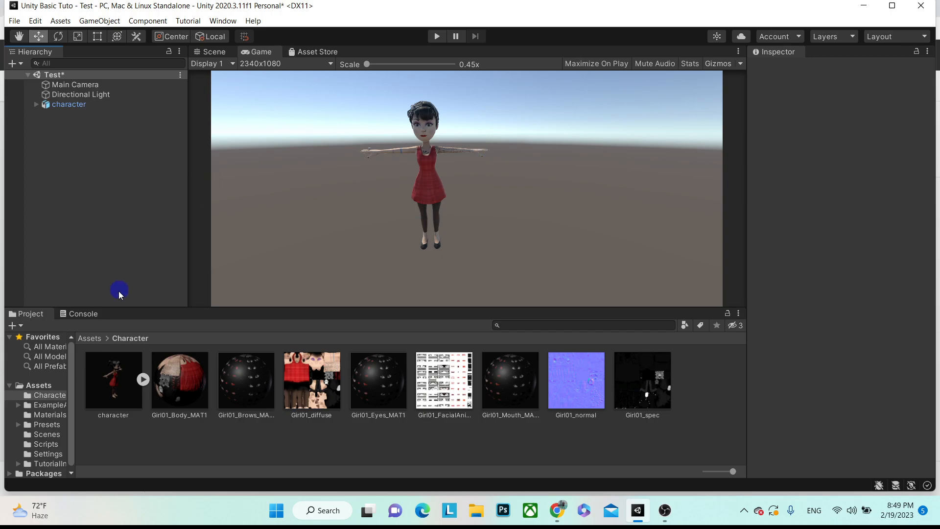
{"action": "left_click", "coordinate": [72, 315]}
{"action": "left_click", "coordinate": [32, 314]}
{"action": "left_click", "coordinate": [29, 395]}
{"action": "left_click", "coordinate": [29, 425]}
- Create a 3D Plane in the Hierarchy and reset its Transform to the origin
{"action": "left_click", "coordinate": [44, 385]}
{"action": "left_click", "coordinate": [64, 166]}
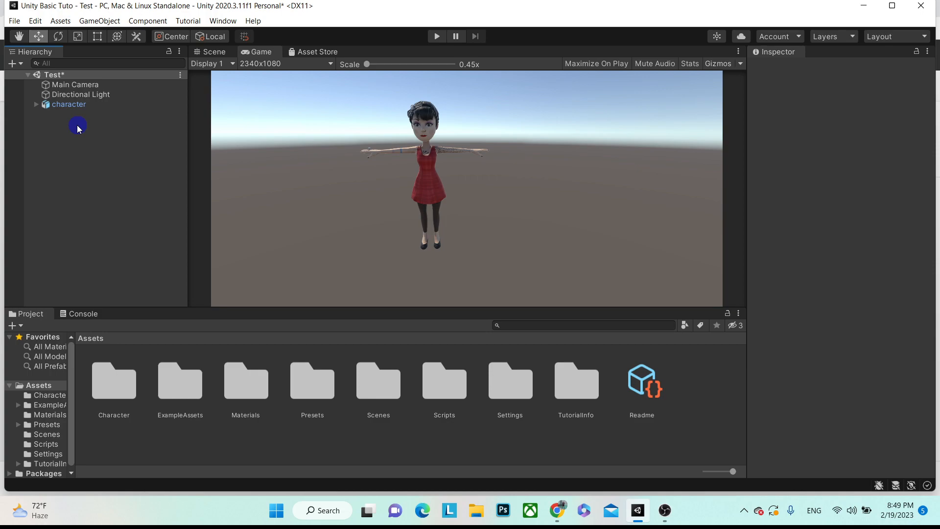
{"action": "right_click", "coordinate": [78, 128]}
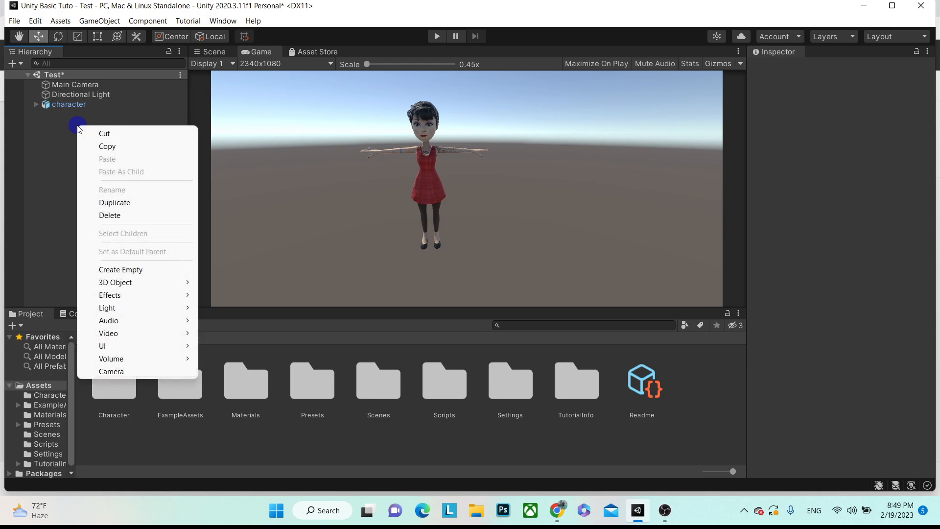
{"action": "right_click", "coordinate": [51, 132]}
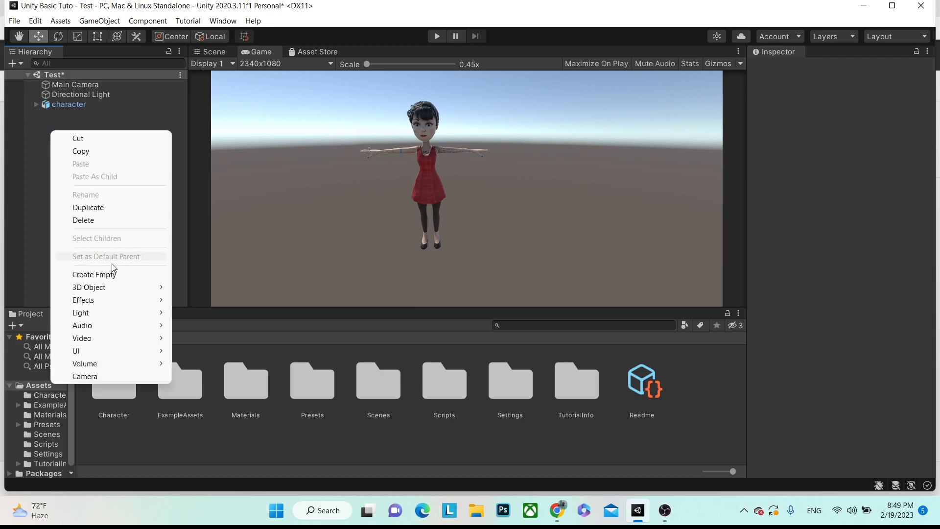
{"action": "mouse_move", "coordinate": [118, 290]}
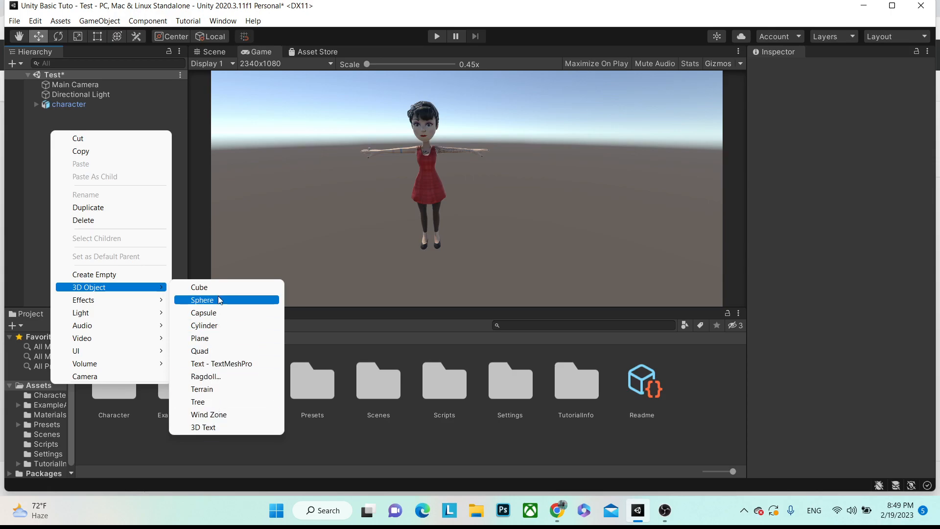
{"action": "left_click", "coordinate": [211, 338]}
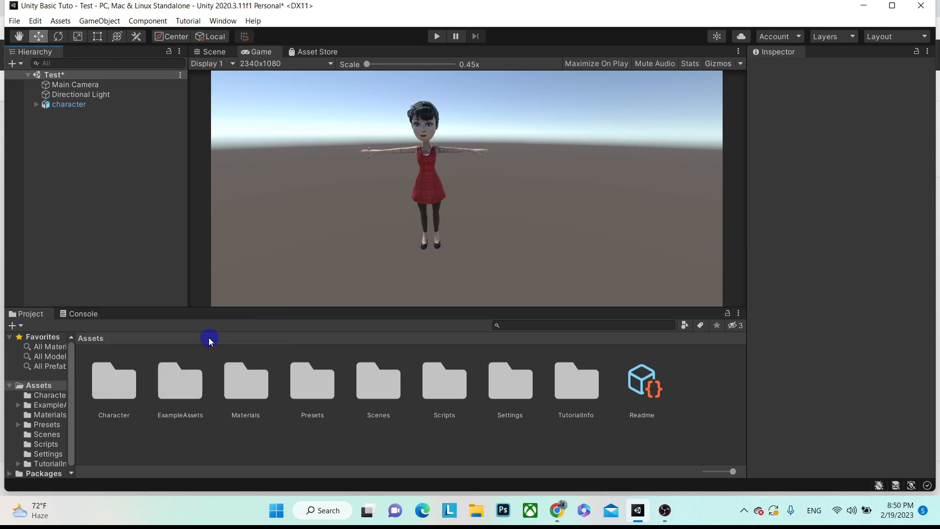
{"action": "left_click", "coordinate": [67, 114]}
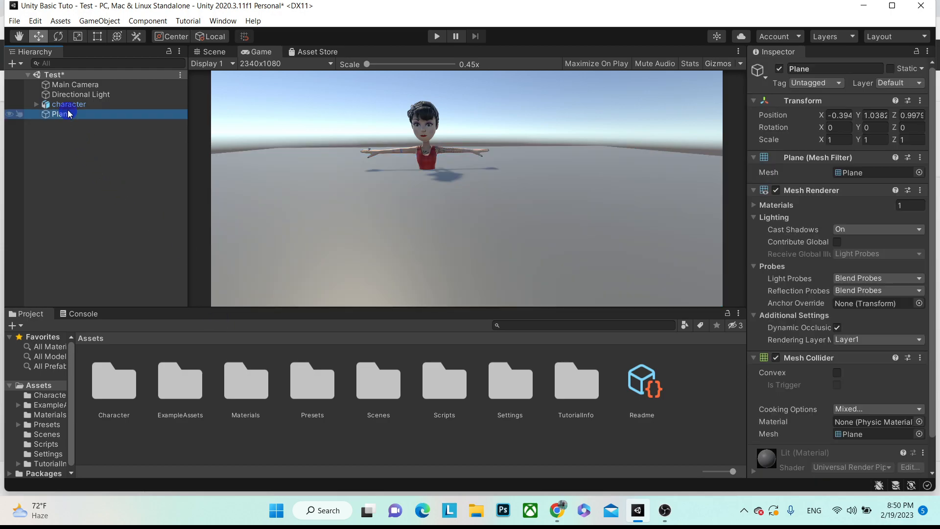
{"action": "left_click", "coordinate": [846, 112]}
{"action": "left_click", "coordinate": [919, 103]}
{"action": "left_click", "coordinate": [840, 112]}
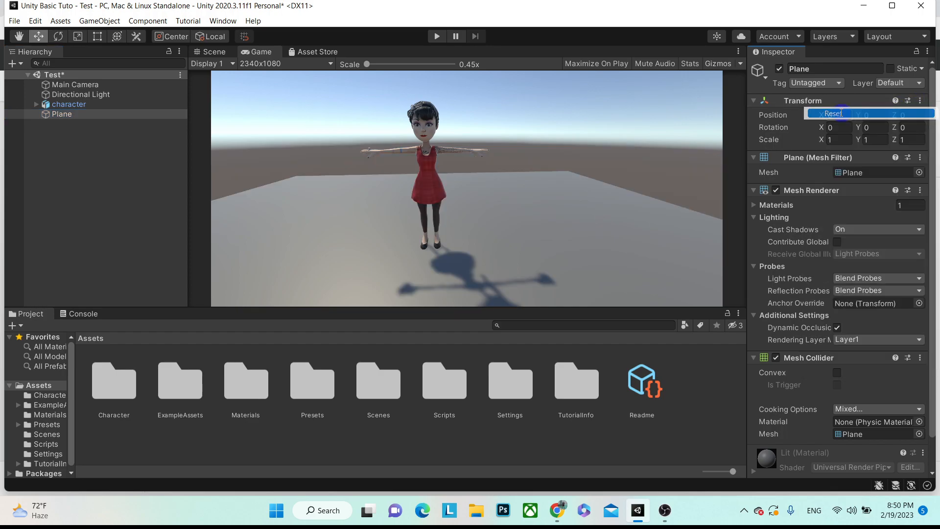
- Lower the character to Position Y -0.03 so she stands on the plane
{"action": "left_click", "coordinate": [79, 112]}
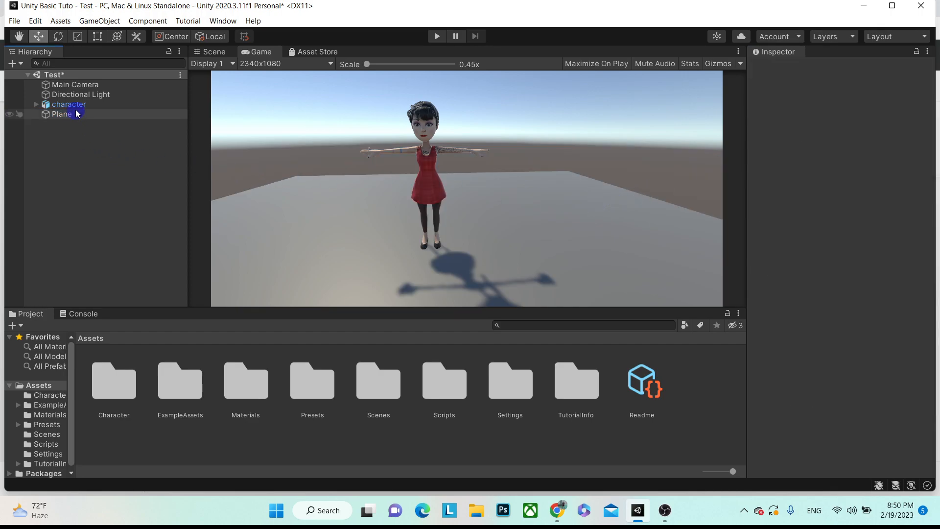
{"action": "left_click", "coordinate": [74, 104]}
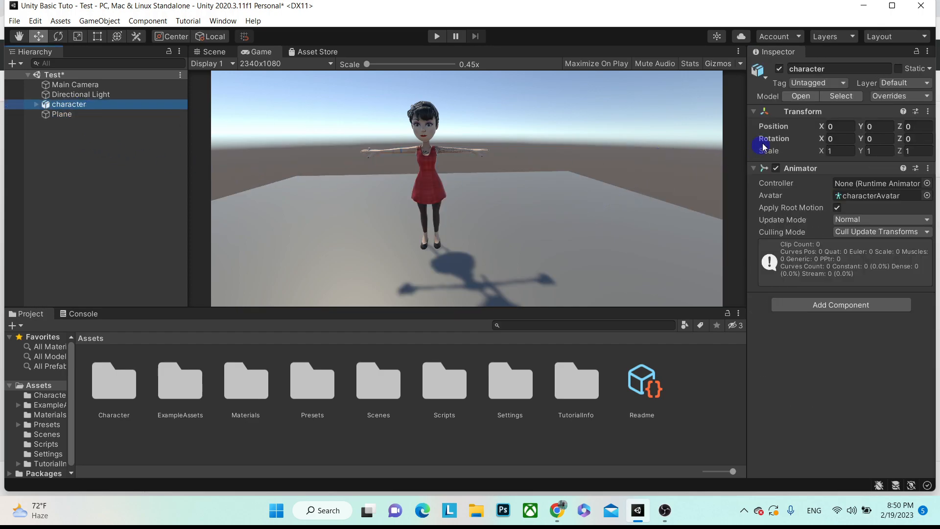
{"action": "left_click_drag", "start_coordinate": [864, 129], "coordinate": [862, 128]}
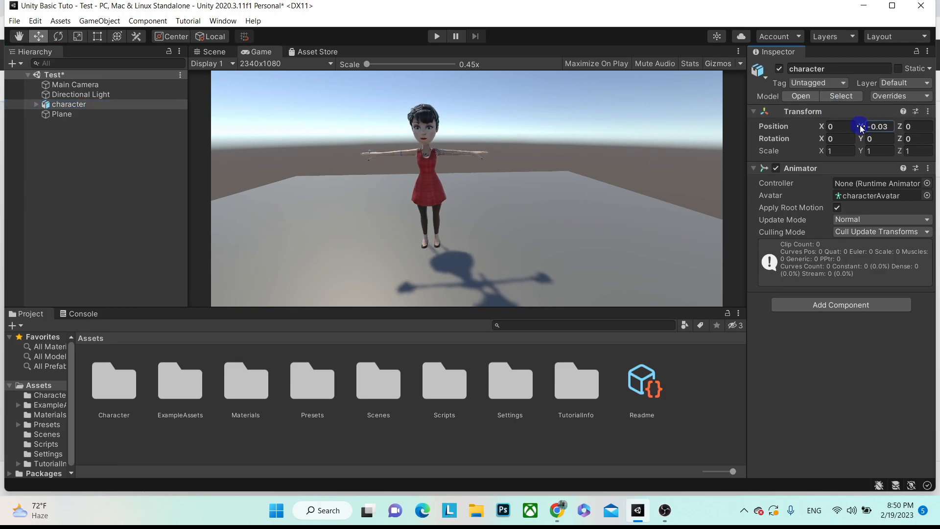
{"action": "left_click", "coordinate": [47, 181]}
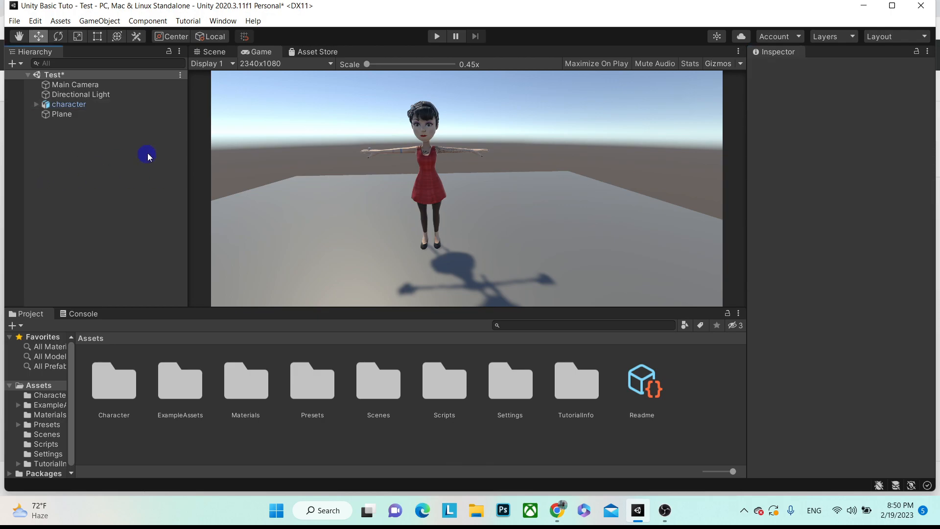
{"action": "left_click", "coordinate": [64, 115]}
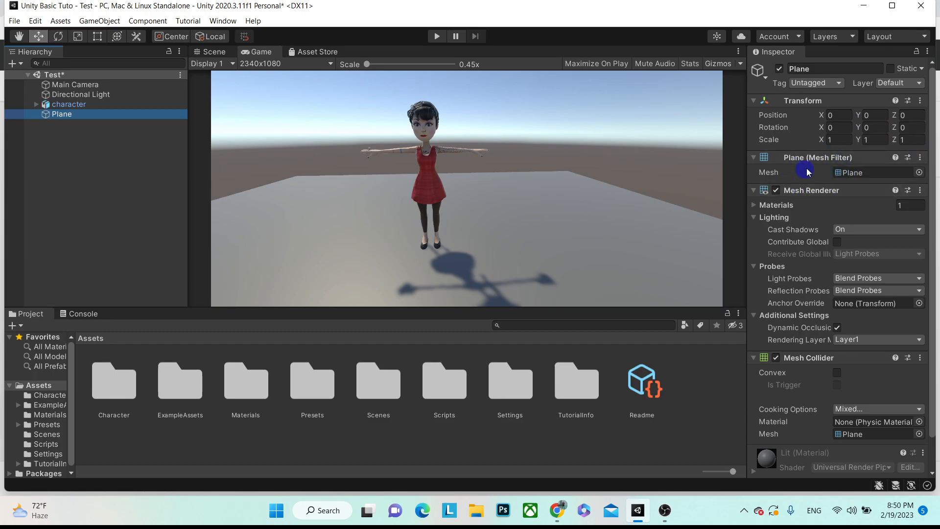
{"action": "left_click", "coordinate": [778, 191]}
{"action": "left_click", "coordinate": [778, 192]}
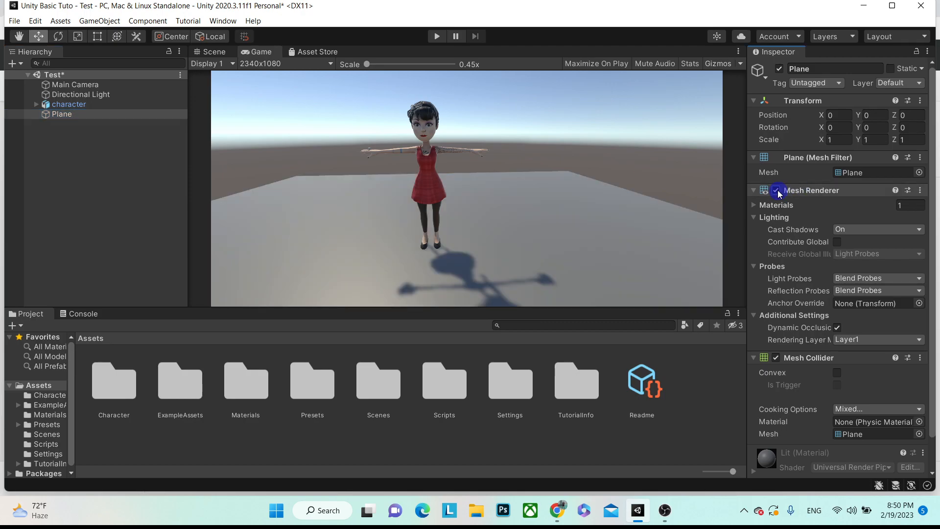
{"action": "left_click", "coordinate": [778, 192]}
{"action": "left_click", "coordinate": [778, 191]}
{"action": "left_click", "coordinate": [778, 191]}
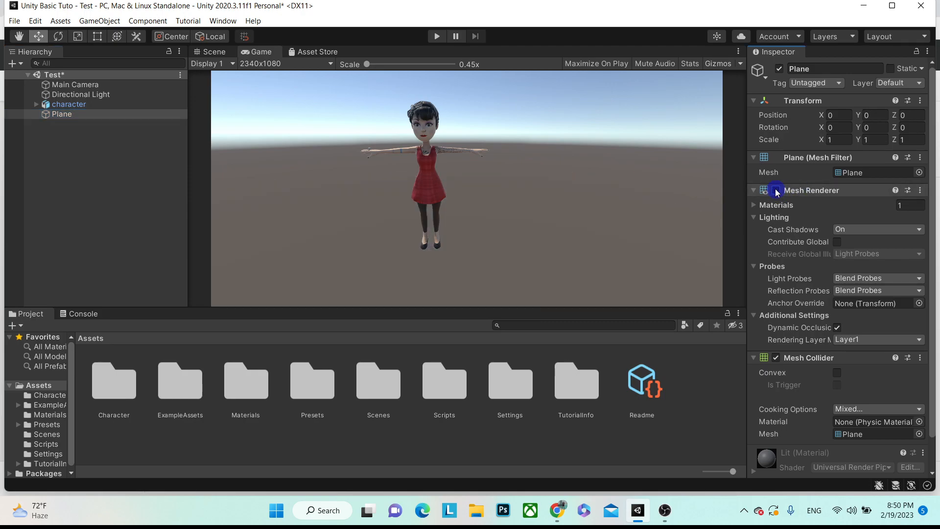
{"action": "left_click", "coordinate": [777, 191]}
{"action": "scroll", "coordinate": [781, 245], "scroll_direction": "down", "scroll_amount": 2}
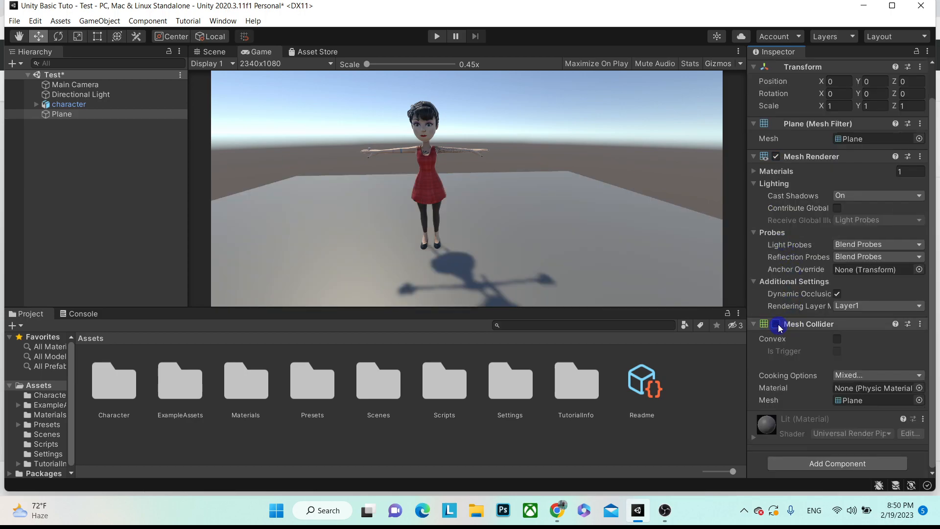
{"action": "left_click", "coordinate": [437, 37]}
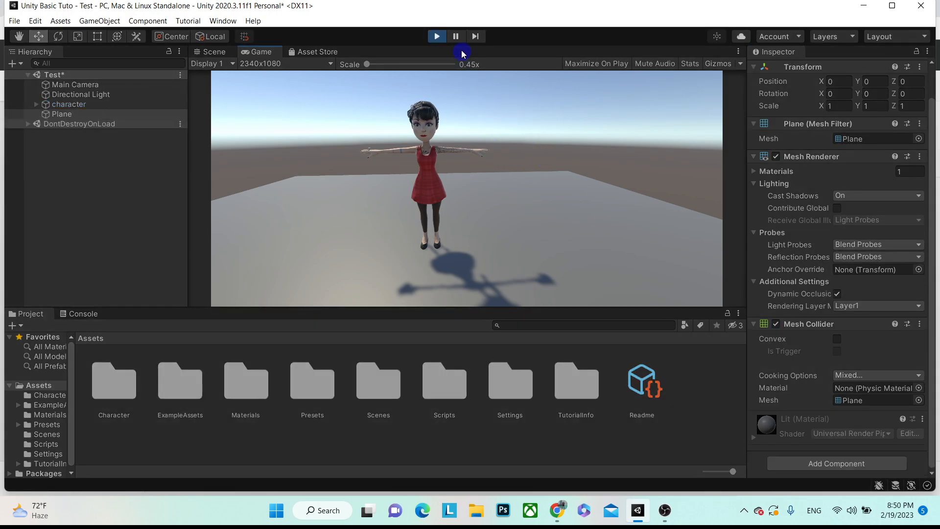
{"action": "left_click", "coordinate": [437, 37]}
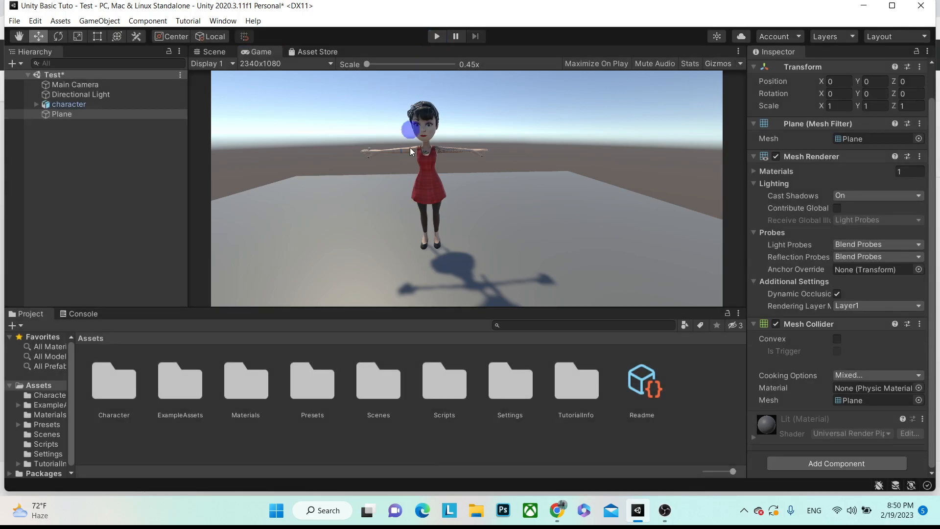
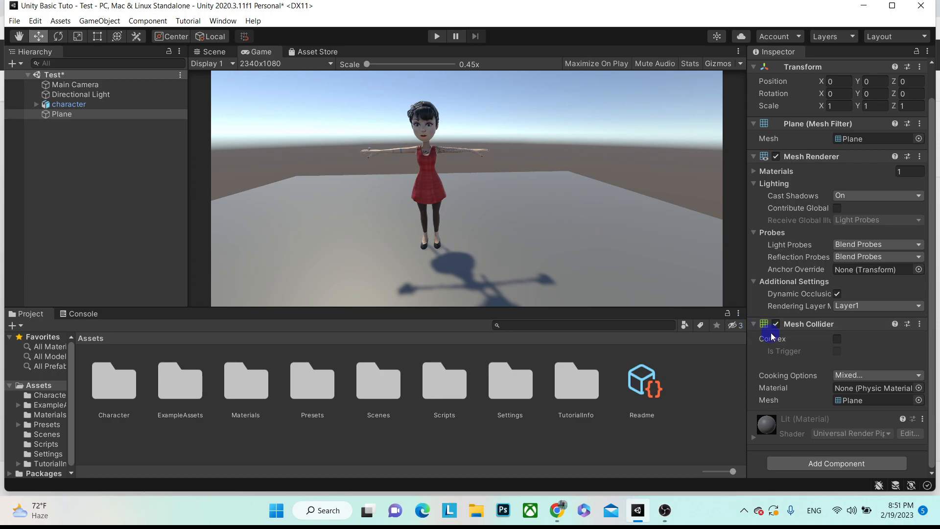
- Review the Plane's collider and material components in the Inspector, then deselect it
{"action": "left_click", "coordinate": [753, 325]}
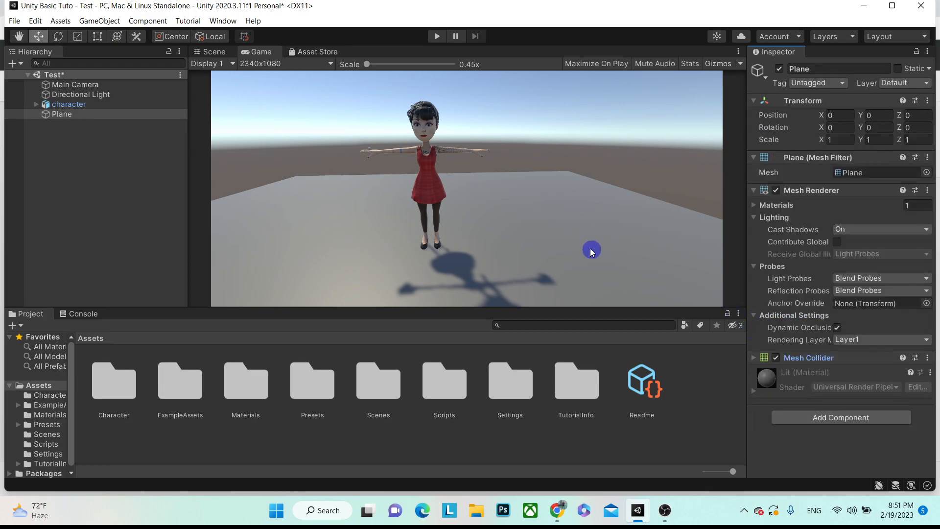
{"action": "left_click", "coordinate": [134, 192]}
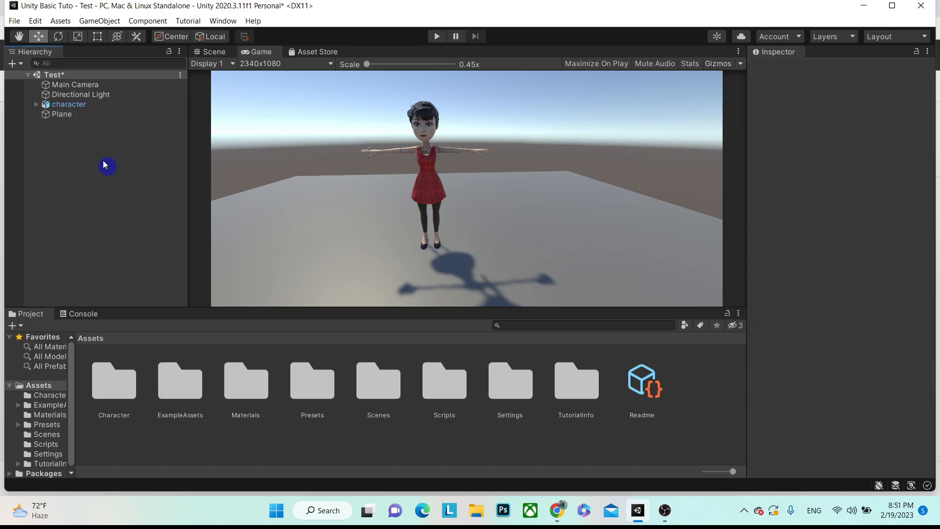
{"action": "left_click", "coordinate": [69, 118]}
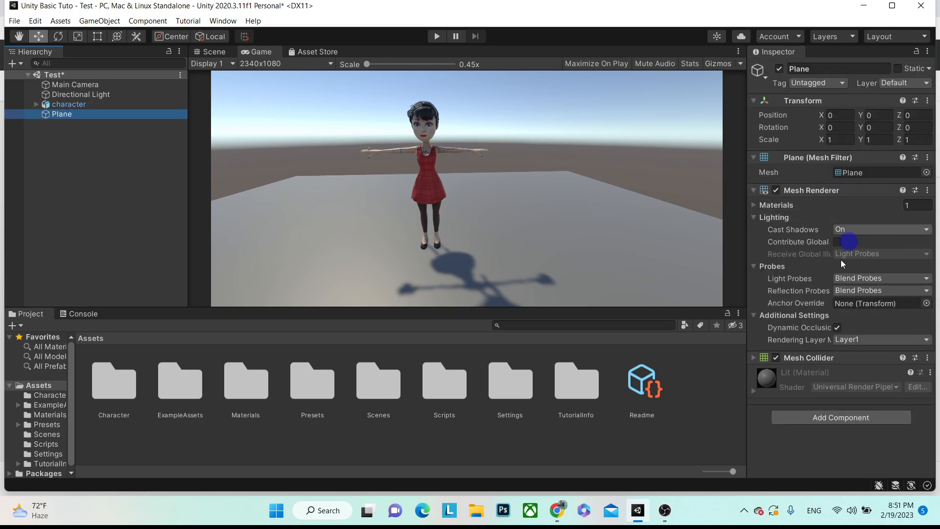
{"action": "left_click", "coordinate": [754, 390]}
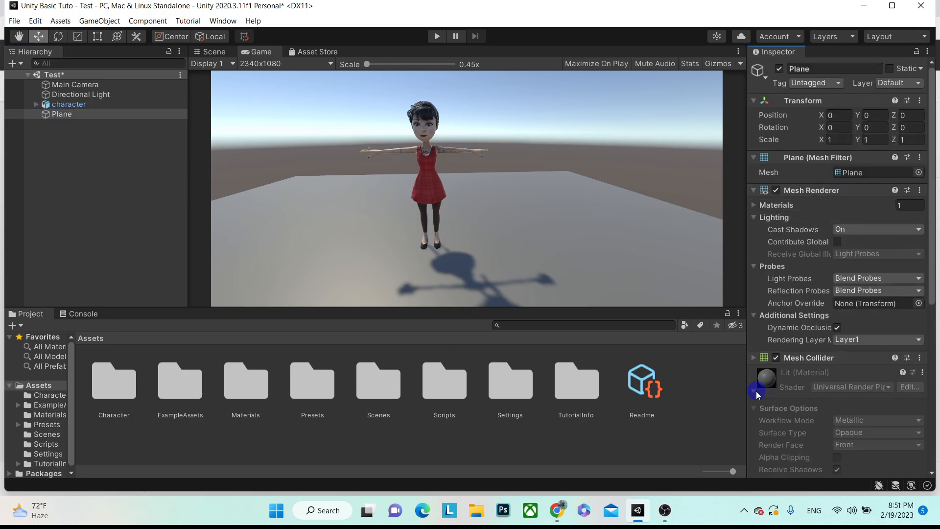
{"action": "left_click", "coordinate": [754, 391]}
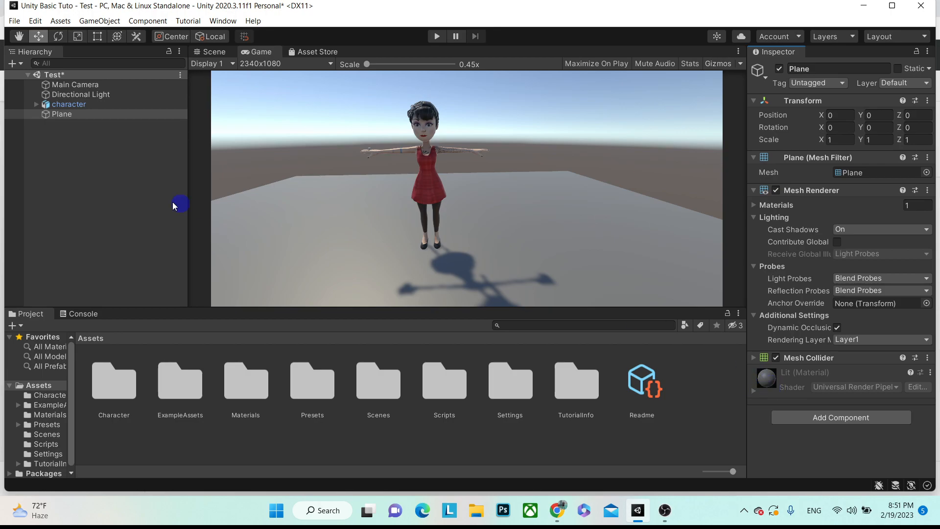
{"action": "left_click", "coordinate": [104, 177]}
- Add a 3D Sphere to the scene and reset its Transform to the origin
{"action": "right_click", "coordinate": [105, 177]}
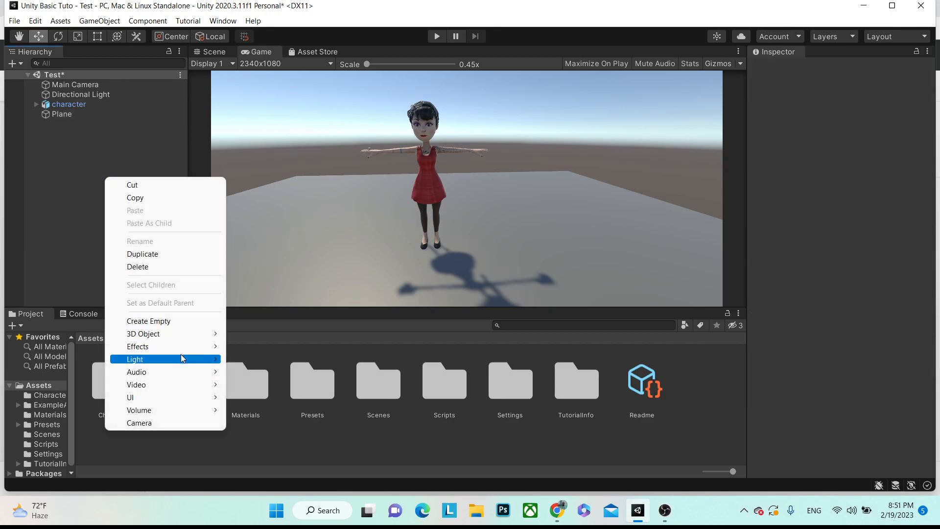
{"action": "mouse_move", "coordinate": [190, 339]}
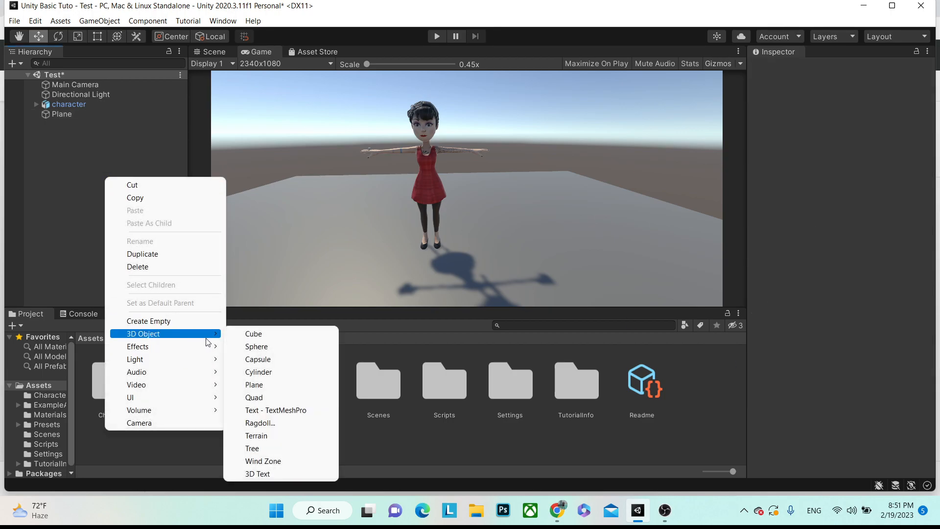
{"action": "left_click", "coordinate": [260, 347]}
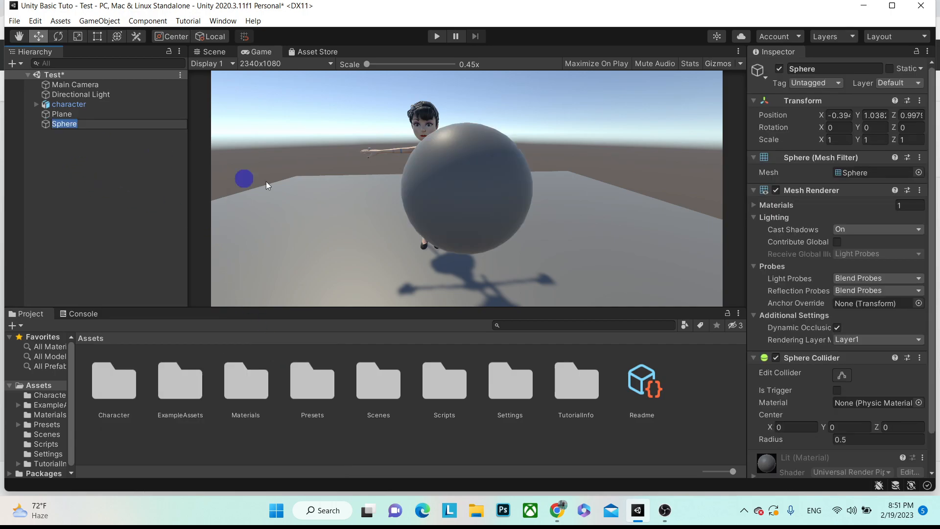
{"action": "left_click", "coordinate": [836, 101]}
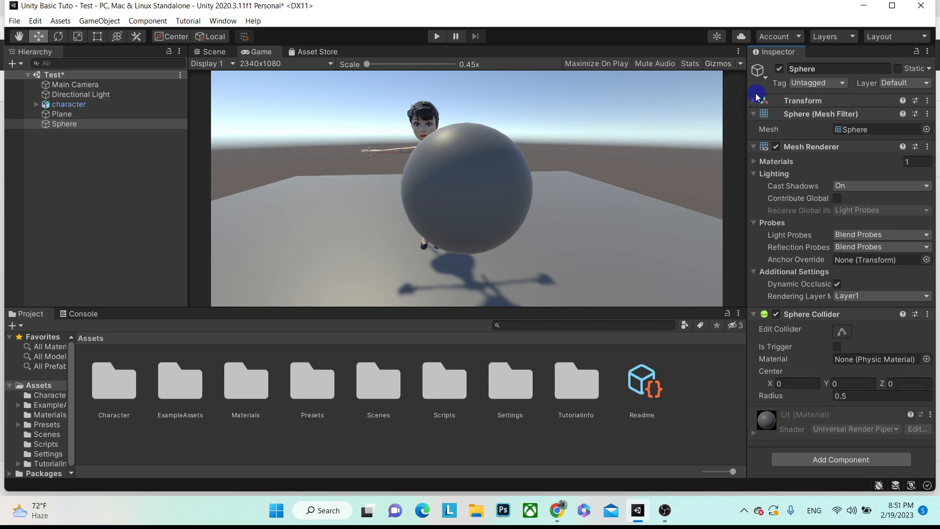
{"action": "left_click", "coordinate": [754, 101]}
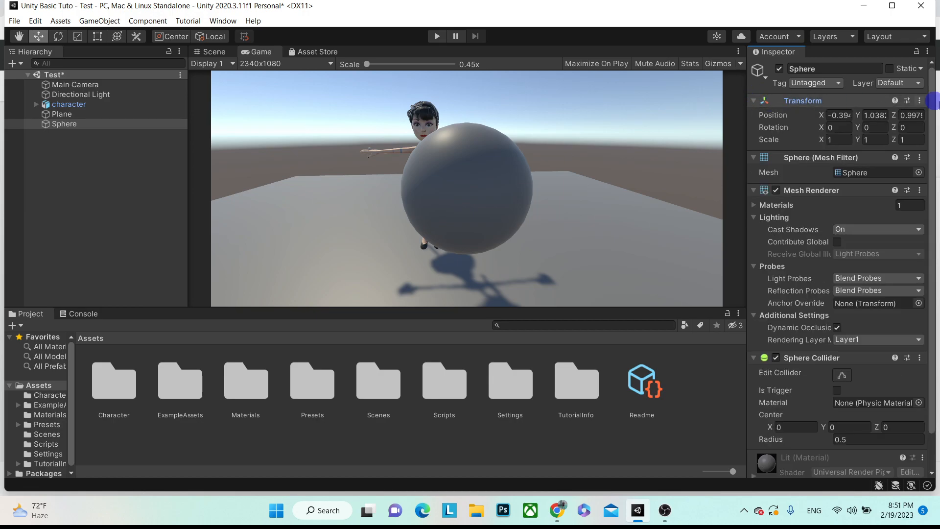
{"action": "left_click", "coordinate": [920, 102]}
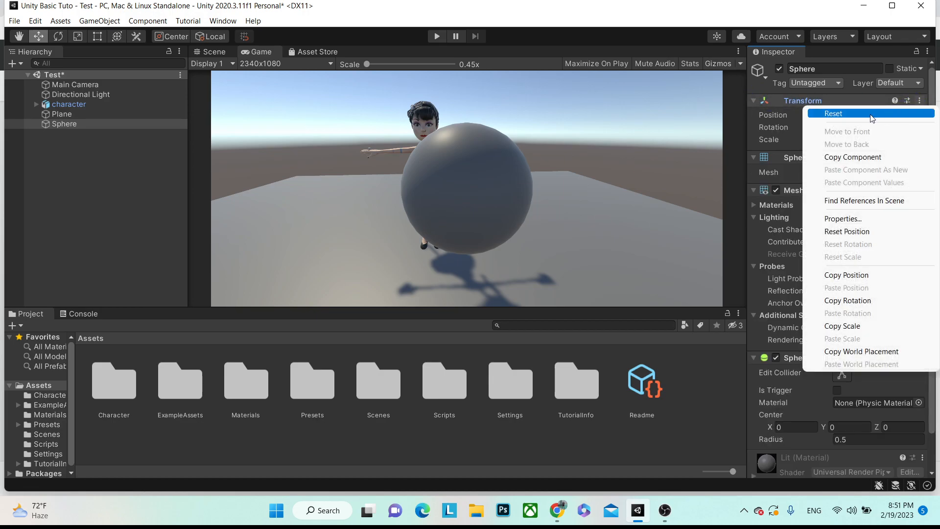
{"action": "left_click", "coordinate": [834, 114]}
- Move the sphere beside the character and above the plane, to -1.71, 0.568, -0.39
{"action": "left_click", "coordinate": [73, 124]}
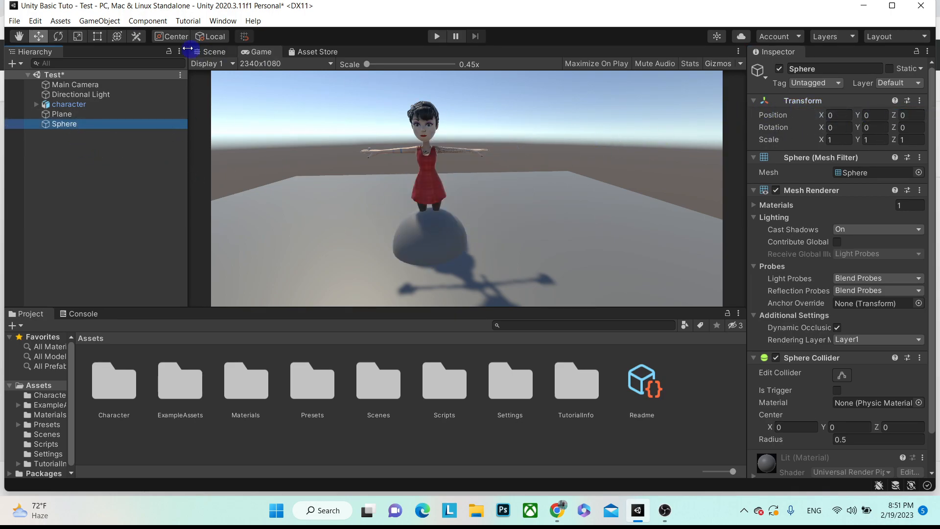
{"action": "left_click", "coordinate": [19, 37]}
{"action": "left_click", "coordinate": [38, 36]}
{"action": "left_click", "coordinate": [228, 55]}
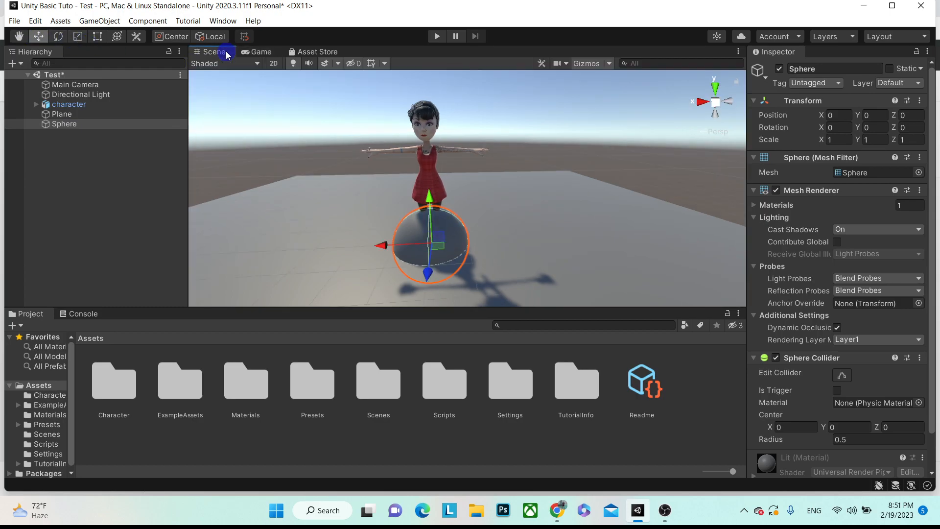
{"action": "left_click", "coordinate": [254, 52]}
{"action": "left_click", "coordinate": [213, 52]}
{"action": "left_click_drag", "start_coordinate": [430, 198], "coordinate": [430, 199]}
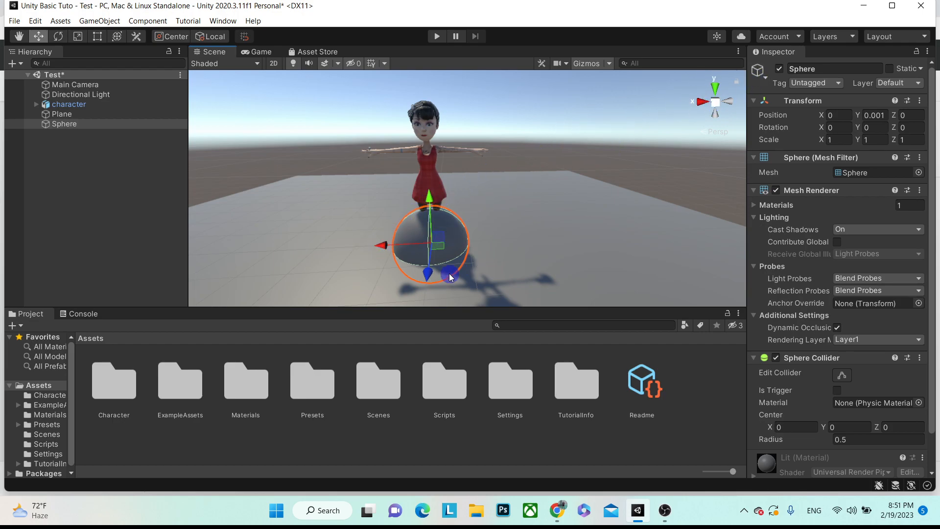
{"action": "left_click_drag", "start_coordinate": [428, 274], "coordinate": [495, 226]}
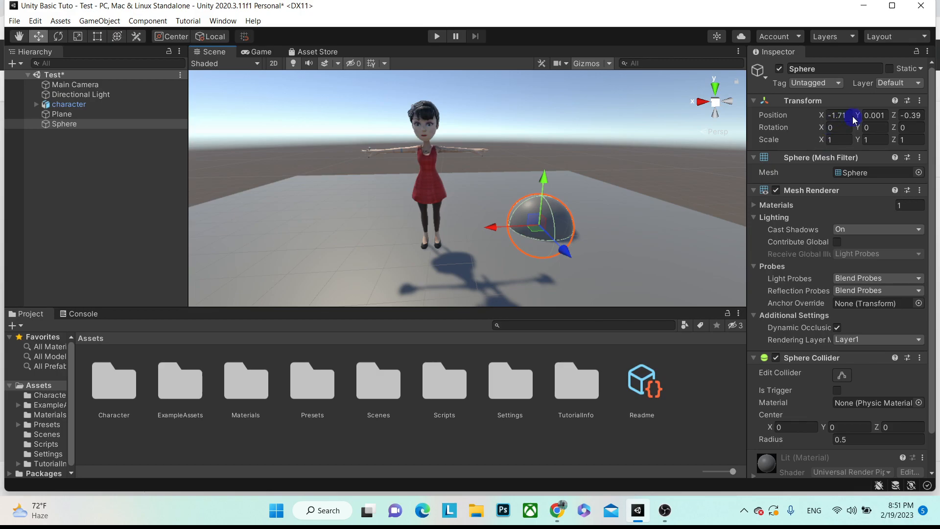
{"action": "left_click_drag", "start_coordinate": [861, 117], "coordinate": [874, 122]}
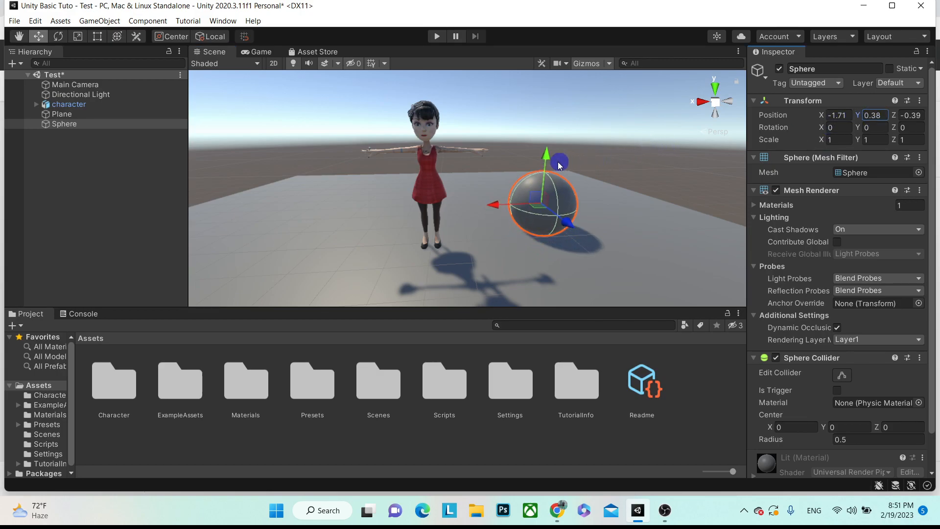
{"action": "mouse_move", "coordinate": [551, 157]}
{"action": "left_mouse_down"}
{"action": "mouse_move", "coordinate": [556, 135]}
{"action": "mouse_move", "coordinate": [548, 165]}
{"action": "mouse_move", "coordinate": [548, 146]}
{"action": "left_mouse_up"}
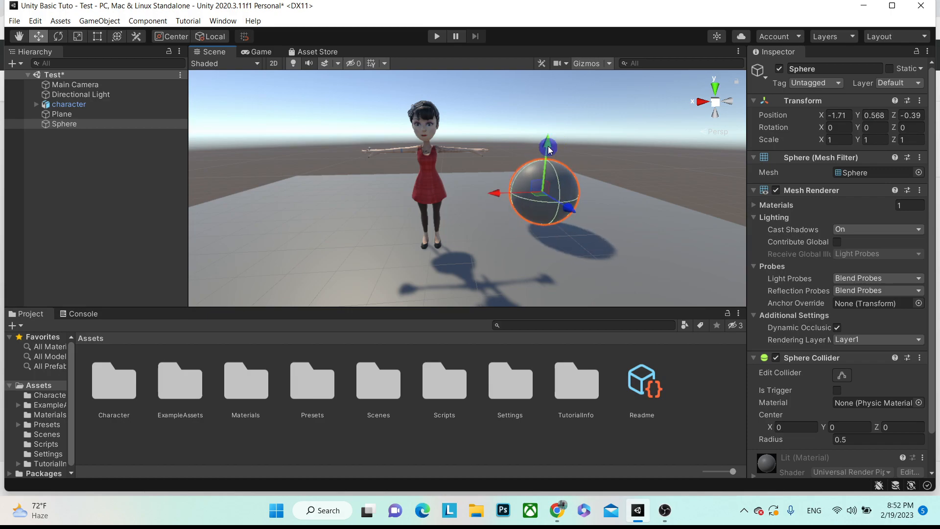
{"action": "left_click", "coordinate": [26, 183]}
- Add a 3D Cylinder and move it to the left of the character
{"action": "right_click", "coordinate": [69, 146]}
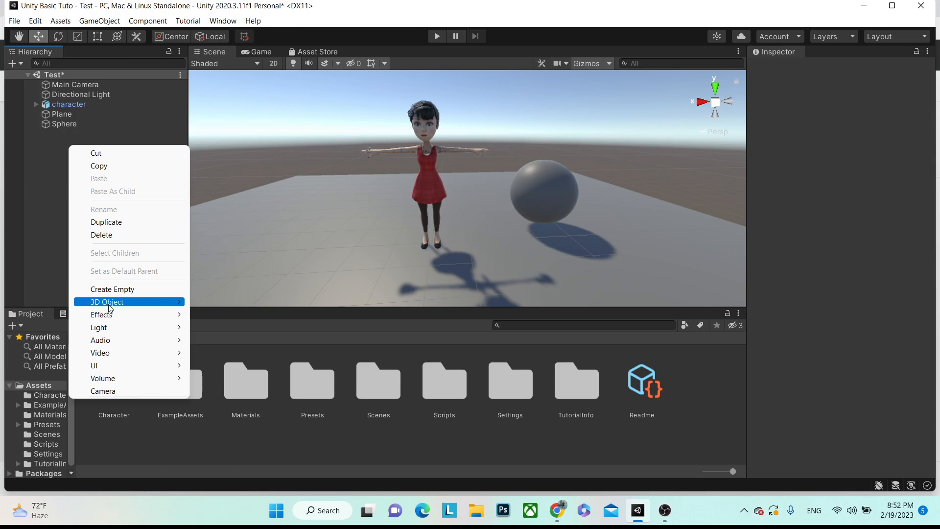
{"action": "mouse_move", "coordinate": [109, 308]}
{"action": "left_click", "coordinate": [239, 346]}
{"action": "left_click_drag", "start_coordinate": [420, 195], "coordinate": [277, 181]}
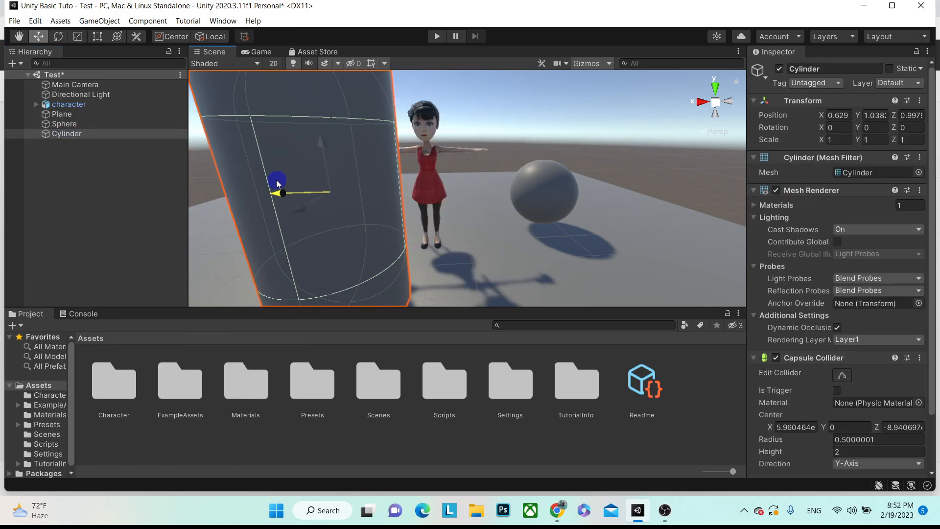
{"action": "key", "text": "f"}
{"action": "left_click_drag", "start_coordinate": [401, 195], "coordinate": [389, 194]}
{"action": "key", "text": "f"}
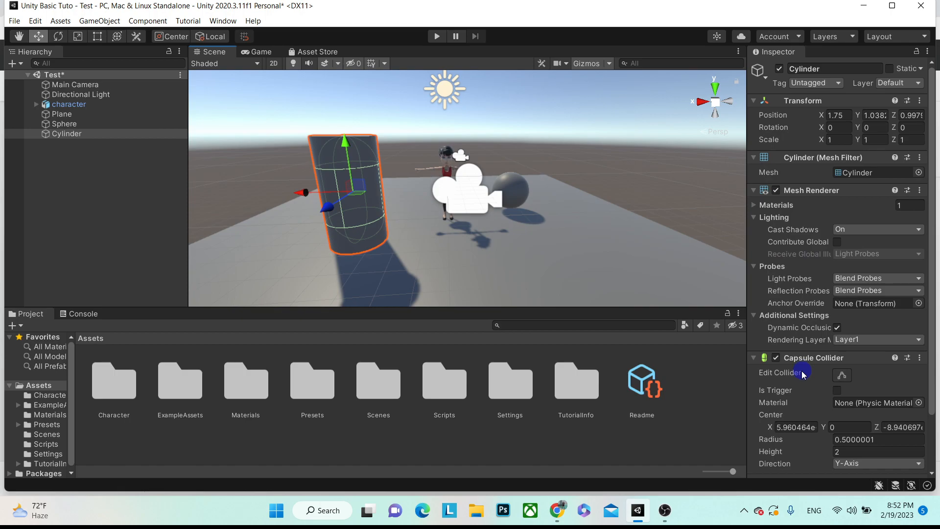
- Add a 3D Cube and slide it right and back along Z, beyond the sphere
{"action": "left_click", "coordinate": [64, 124]}
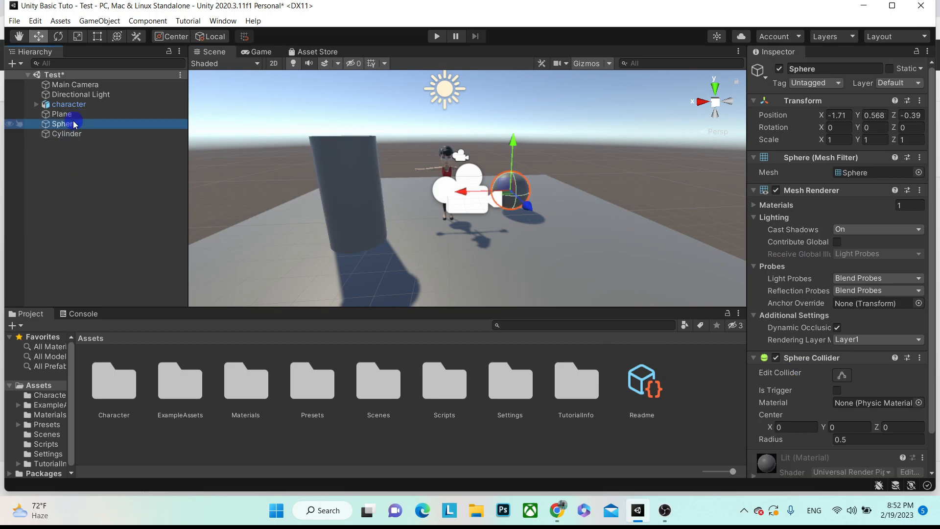
{"action": "right_click", "coordinate": [108, 168]}
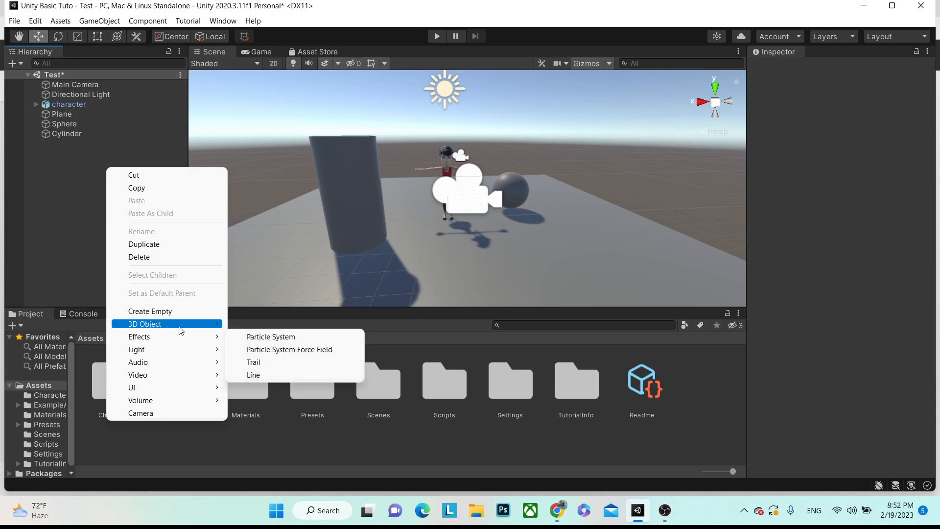
{"action": "mouse_move", "coordinate": [181, 325]}
{"action": "left_click", "coordinate": [260, 324]}
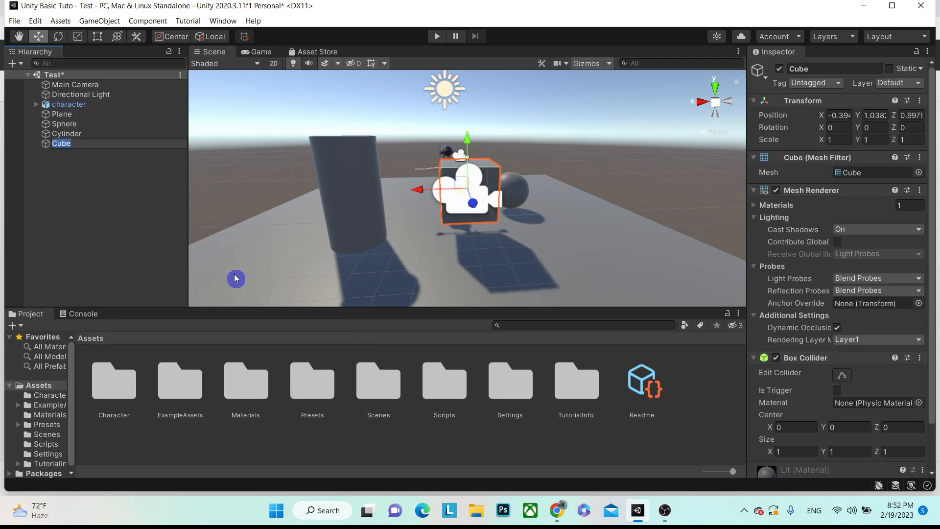
{"action": "left_click_drag", "start_coordinate": [415, 192], "coordinate": [553, 199]}
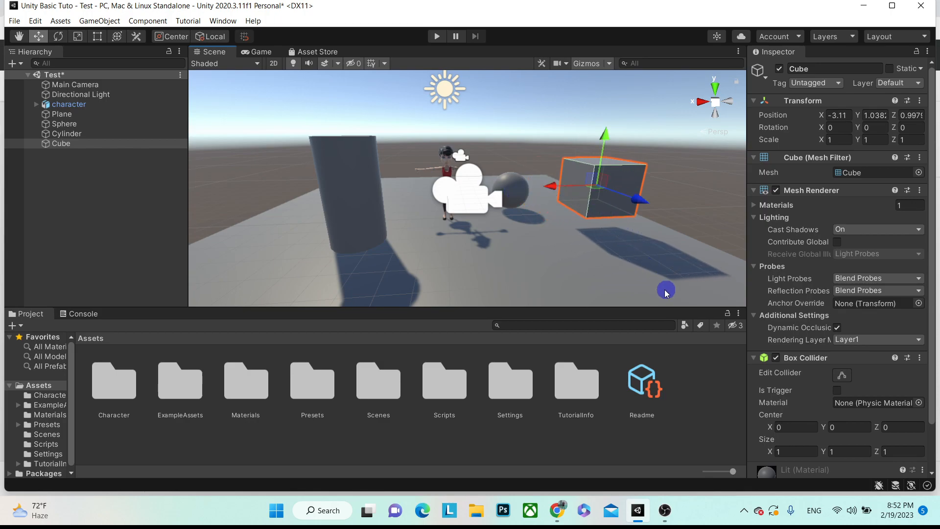
{"action": "left_click_drag", "start_coordinate": [652, 216], "coordinate": [680, 230]}
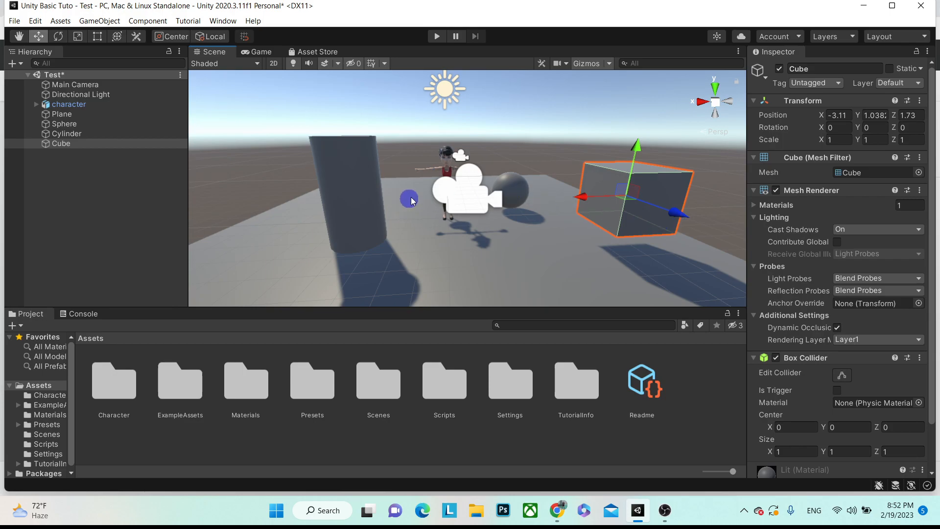
{"action": "scroll", "coordinate": [501, 171], "scroll_direction": "down", "scroll_amount": 5}
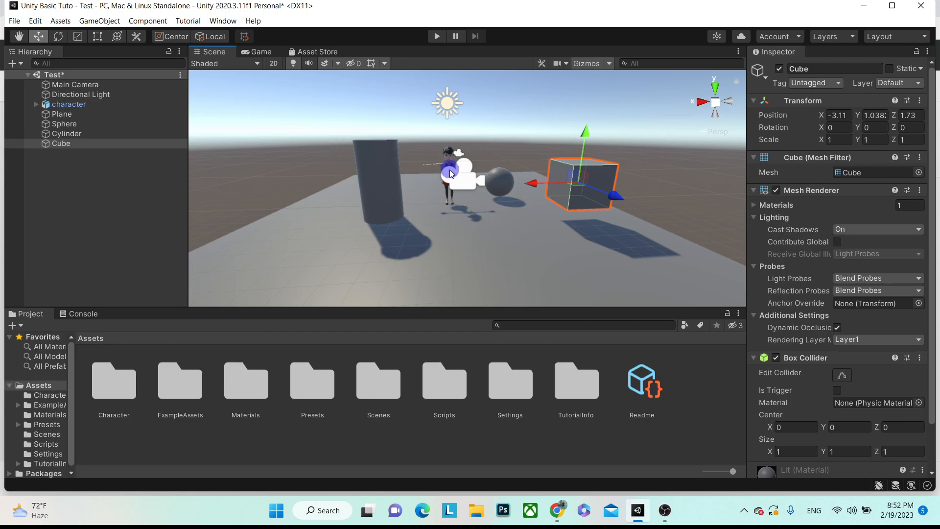
- Hide and show the scene gizmos, then preview the scene in the Game view
{"action": "left_click", "coordinate": [586, 64]}
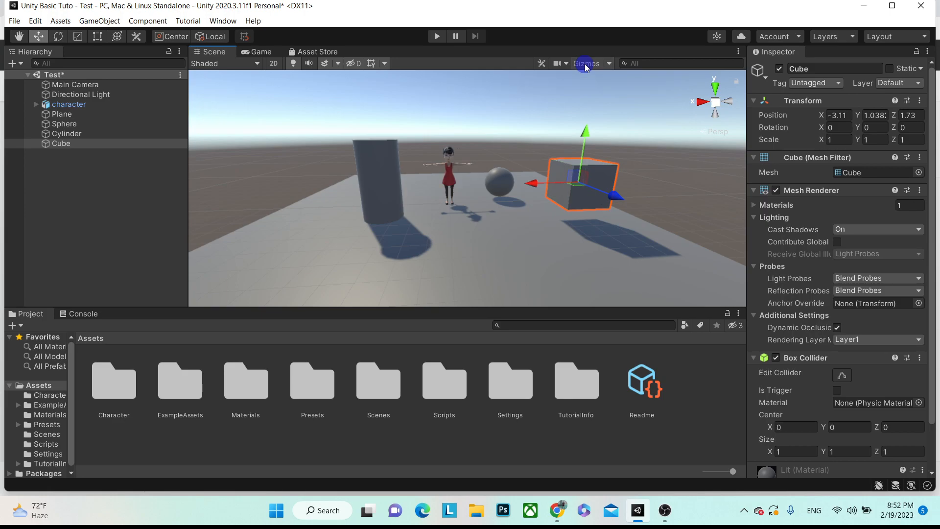
{"action": "left_click", "coordinate": [586, 65]}
{"action": "left_click", "coordinate": [261, 54]}
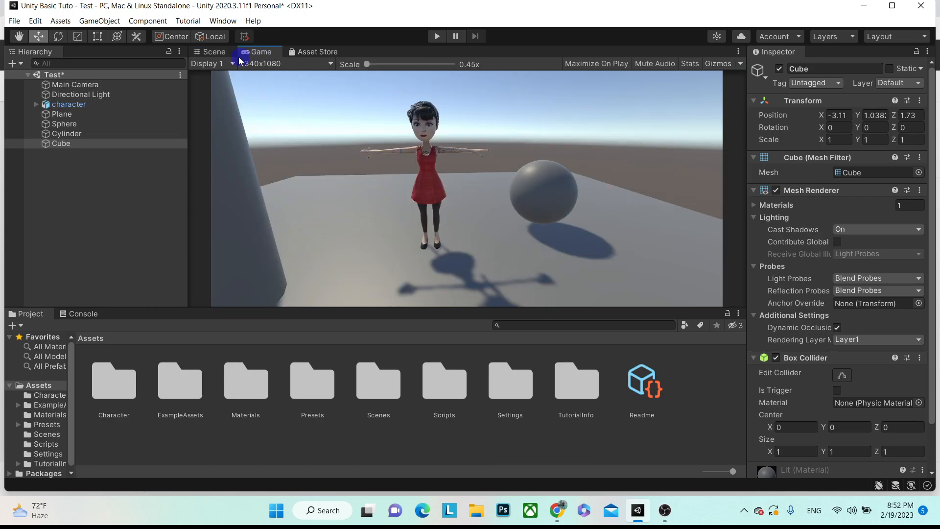
{"action": "left_click", "coordinate": [216, 53]}
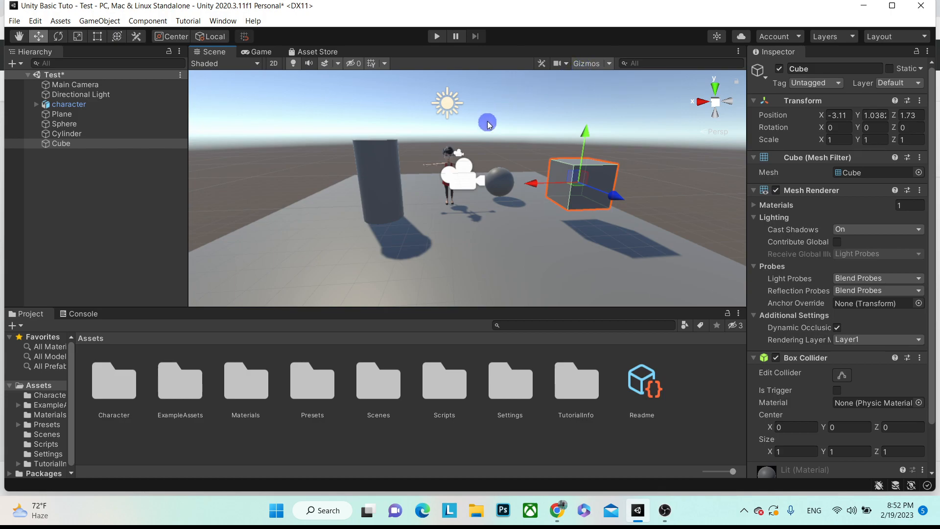
- Cycle the gizmo visibility options, deselect the cube, and save the Test scene with Ctrl+S
{"action": "left_click", "coordinate": [594, 67]}
{"action": "left_click", "coordinate": [594, 66]}
{"action": "left_click", "coordinate": [593, 67]}
{"action": "left_click", "coordinate": [594, 67]}
{"action": "left_click", "coordinate": [594, 66]}
{"action": "left_click", "coordinate": [593, 67]}
{"action": "left_click", "coordinate": [593, 67]}
{"action": "left_click", "coordinate": [594, 66]}
{"action": "left_click", "coordinate": [593, 66]}
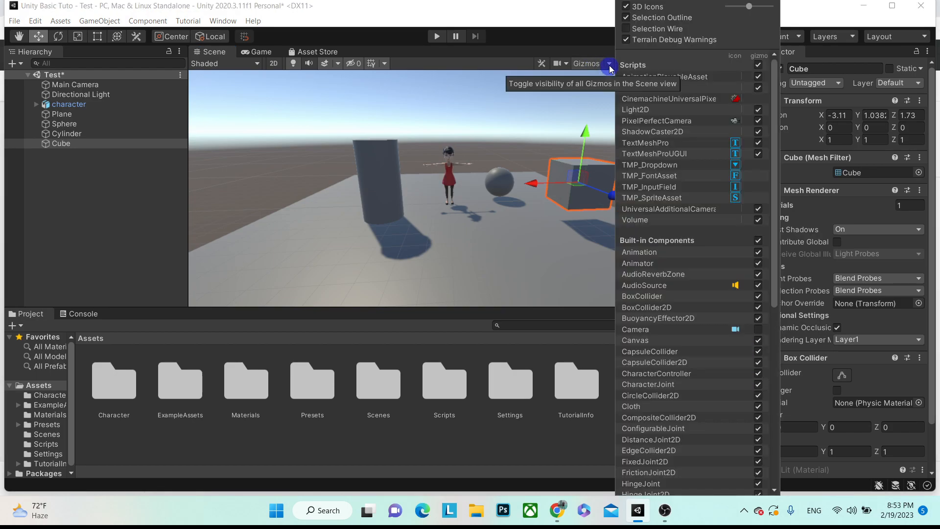
{"action": "left_click", "coordinate": [591, 64]}
{"action": "left_click", "coordinate": [135, 200]}
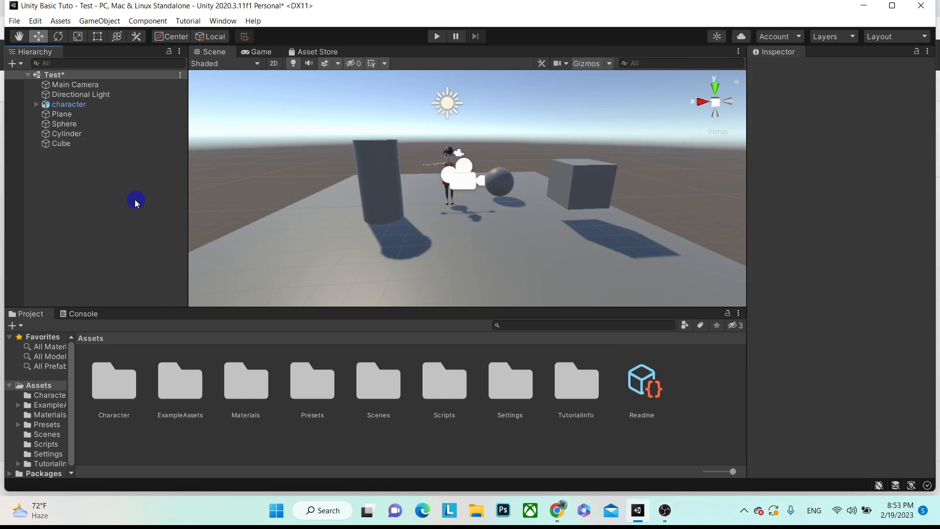
{"action": "key", "text": "ctrl+s"}
- Create a new material named Red in the Materials folder
{"action": "left_click", "coordinate": [63, 417]}
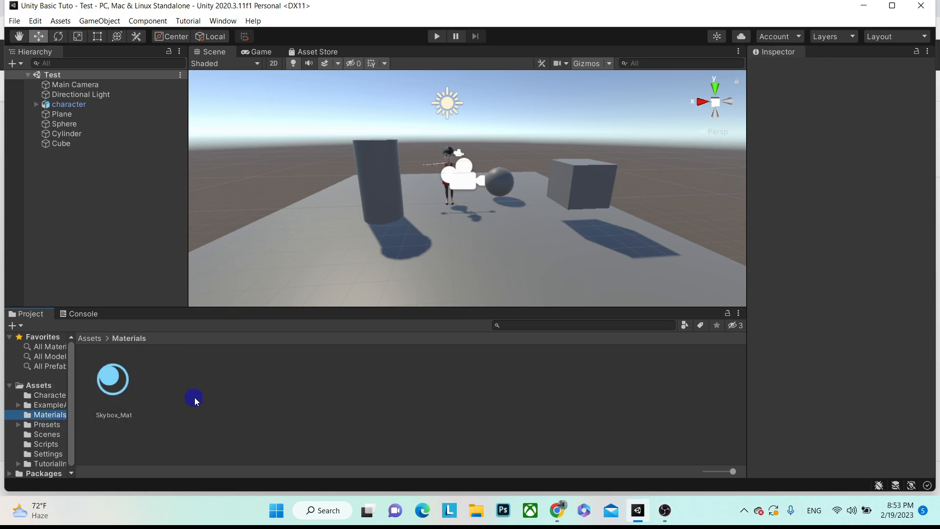
{"action": "right_click", "coordinate": [299, 405]}
{"action": "left_click", "coordinate": [200, 411]}
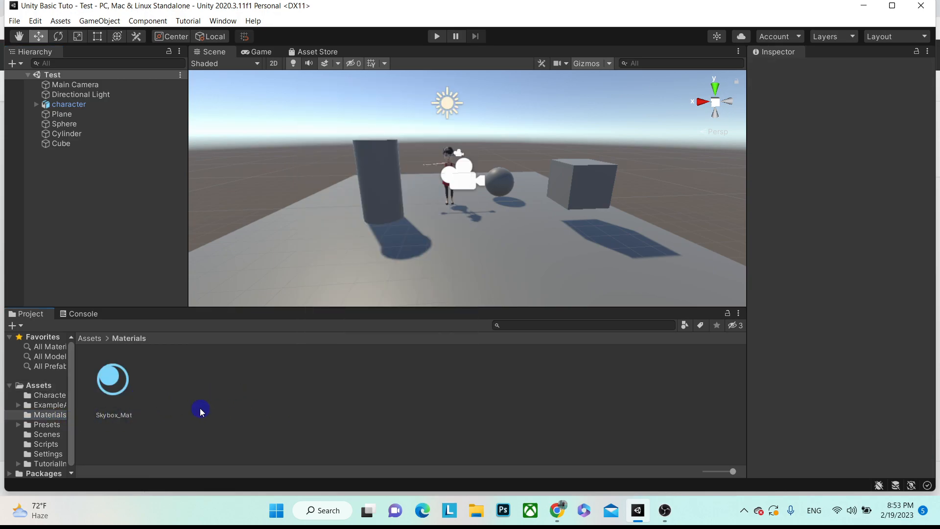
{"action": "right_click", "coordinate": [263, 402]}
{"action": "mouse_move", "coordinate": [373, 87]}
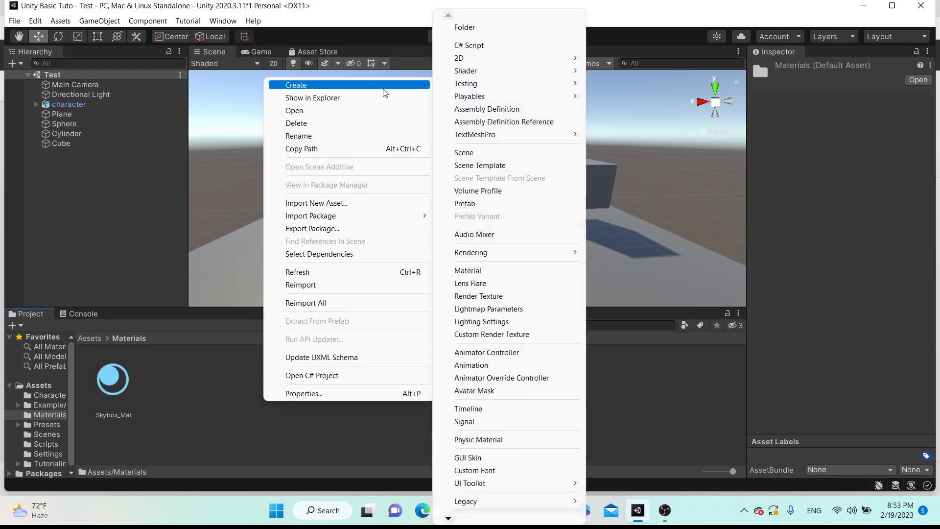
{"action": "left_click", "coordinate": [488, 272]}
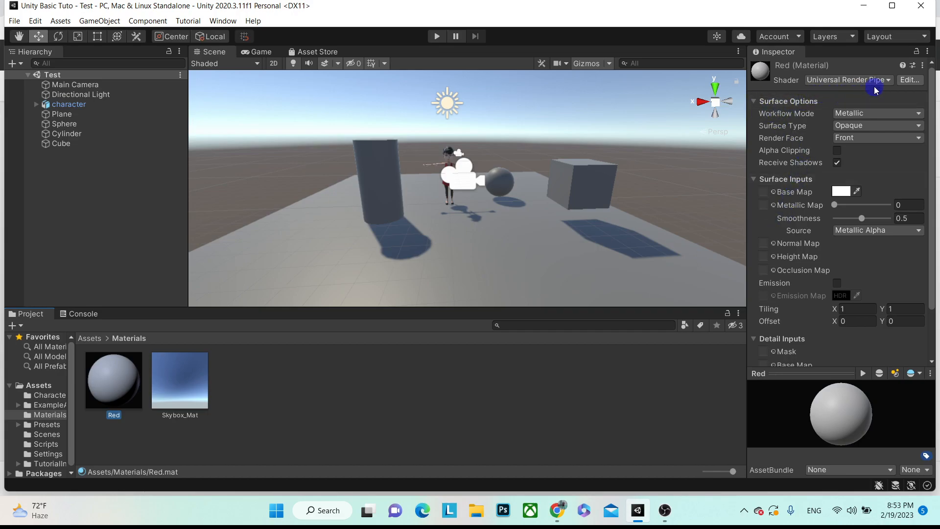
- Set the Red material's base colour to bright red (FB0D0D)
{"action": "left_click", "coordinate": [887, 84]}
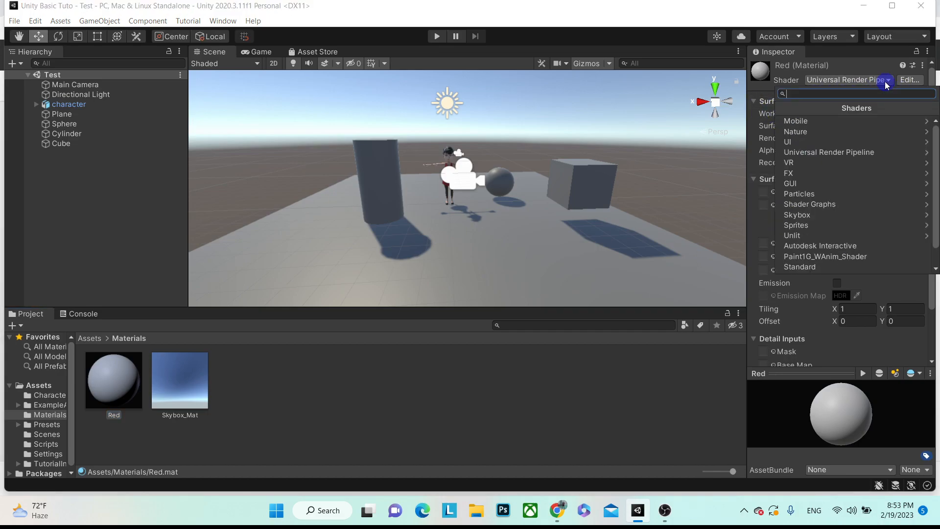
{"action": "left_click", "coordinate": [631, 415]}
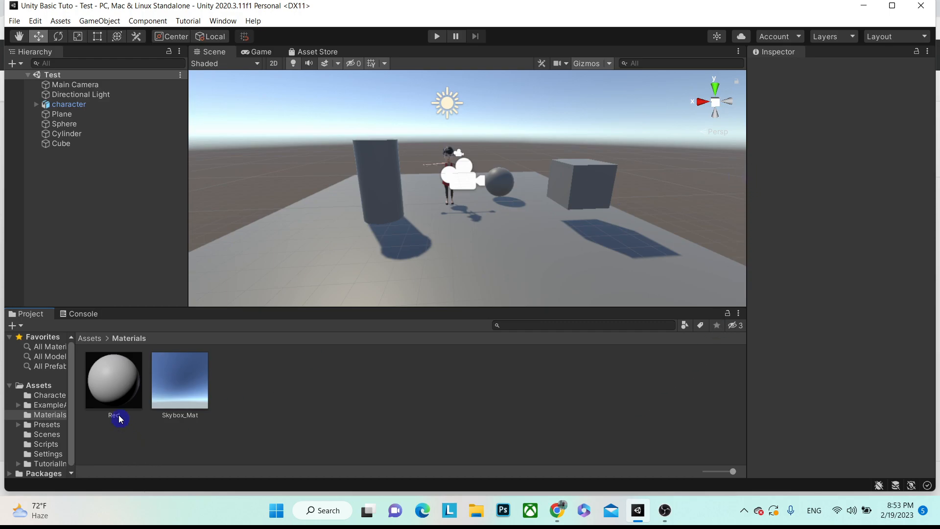
{"action": "left_click", "coordinate": [123, 400]}
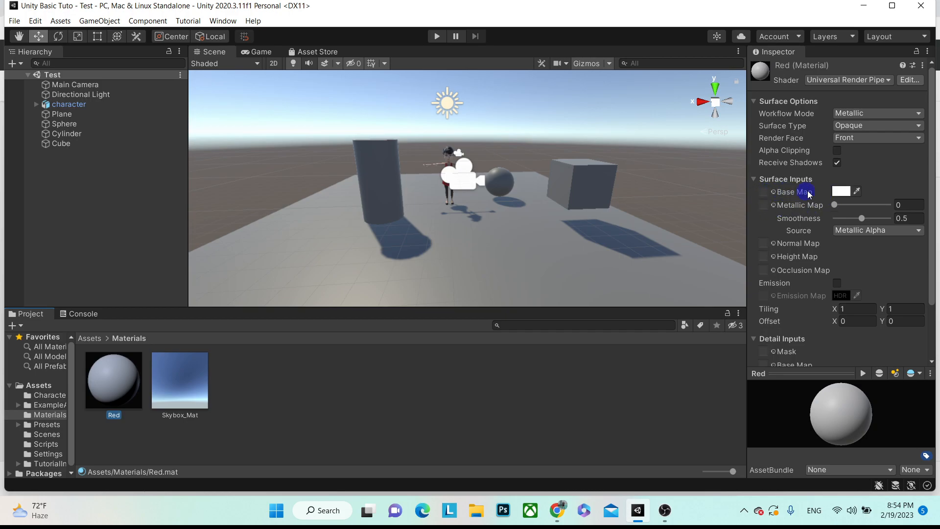
{"action": "left_click", "coordinate": [842, 191]}
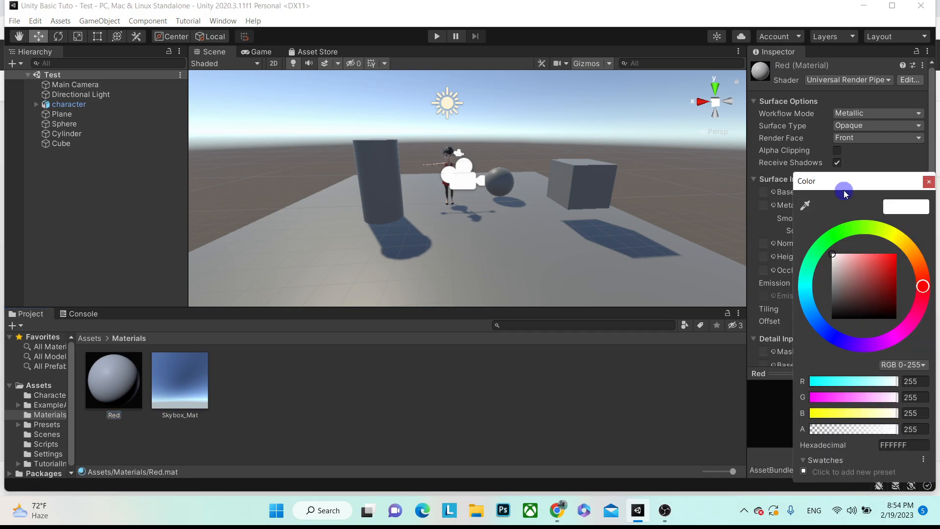
{"action": "left_click", "coordinate": [894, 255]}
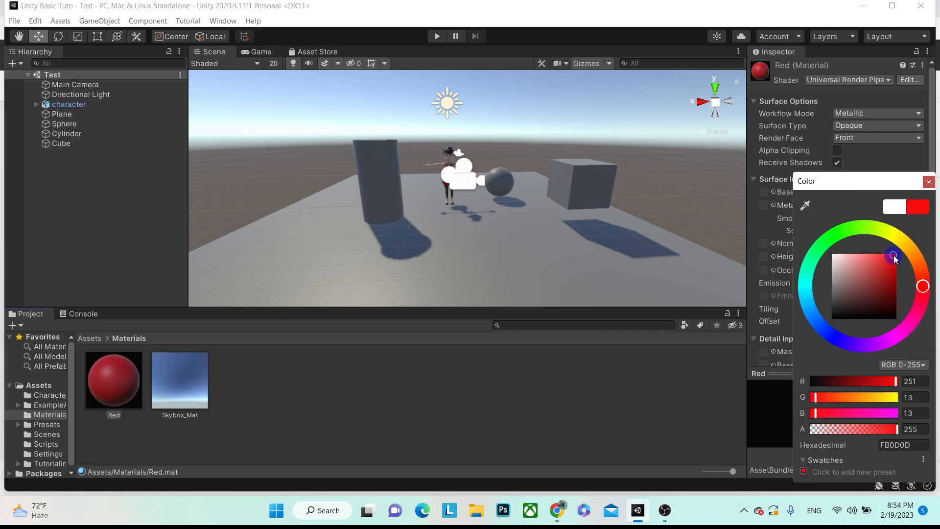
{"action": "left_click", "coordinate": [929, 181]}
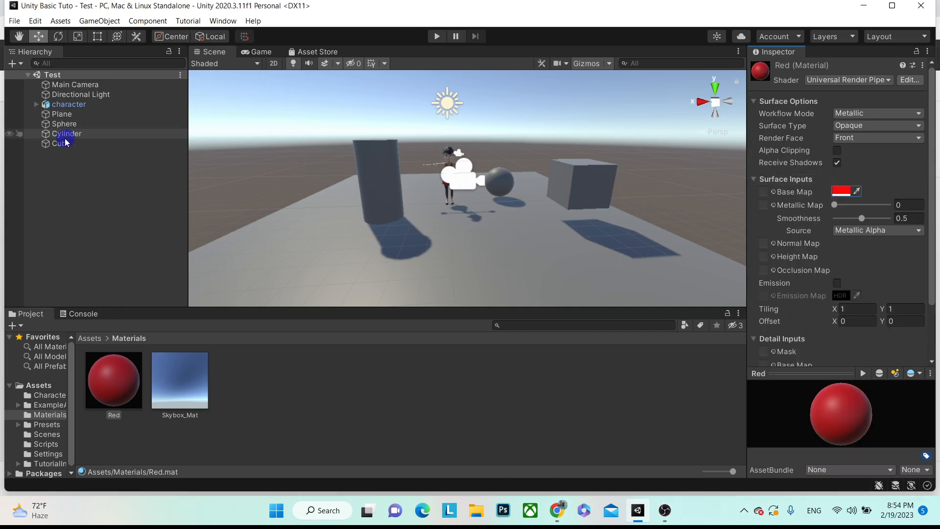
- Select the ground Plane and drag the Red material onto it so the floor turns red
{"action": "left_click", "coordinate": [71, 116]}
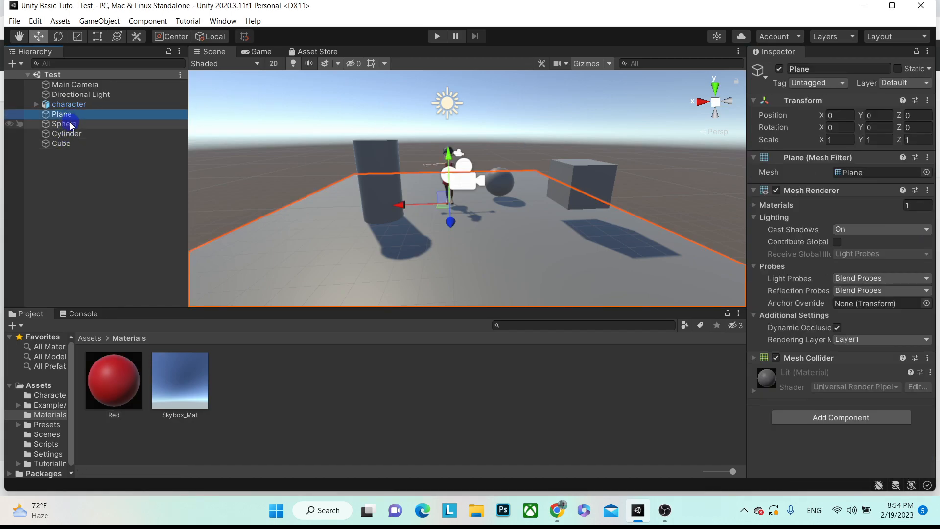
{"action": "left_click", "coordinate": [70, 124]}
{"action": "left_click", "coordinate": [69, 136]}
{"action": "left_click", "coordinate": [66, 144]}
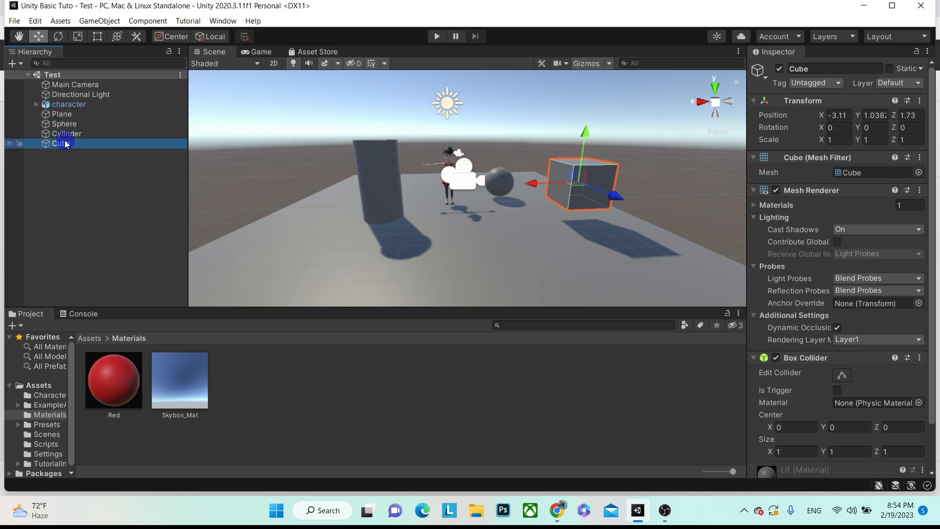
{"action": "left_click", "coordinate": [66, 116]}
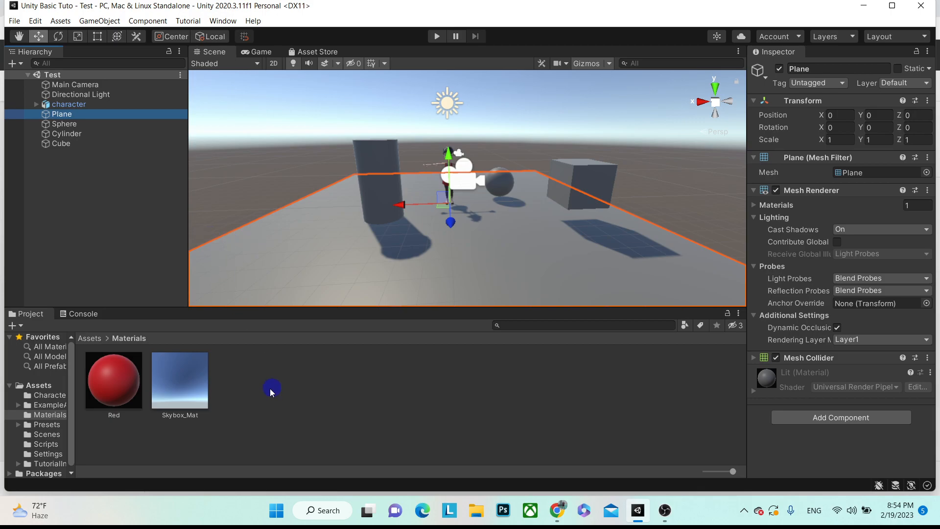
{"action": "left_click", "coordinate": [114, 385]}
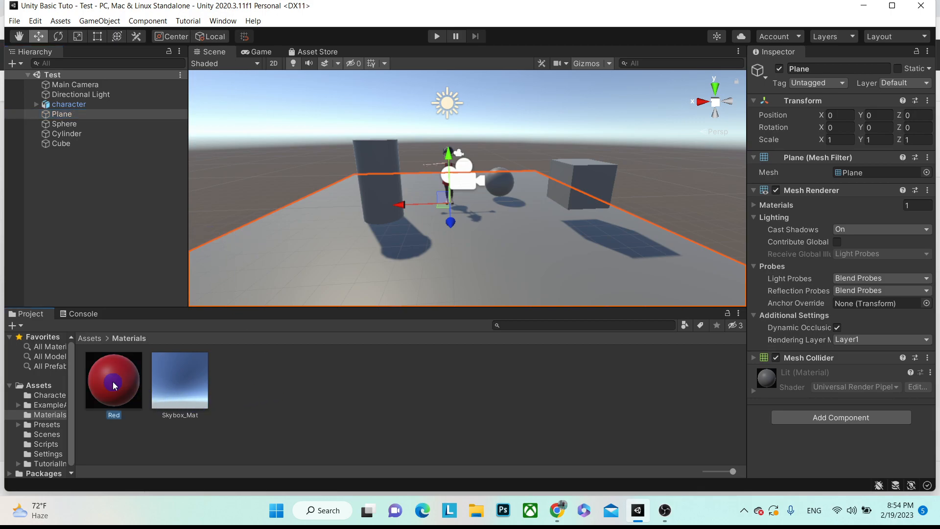
{"action": "left_click_drag", "start_coordinate": [114, 382], "coordinate": [838, 456]}
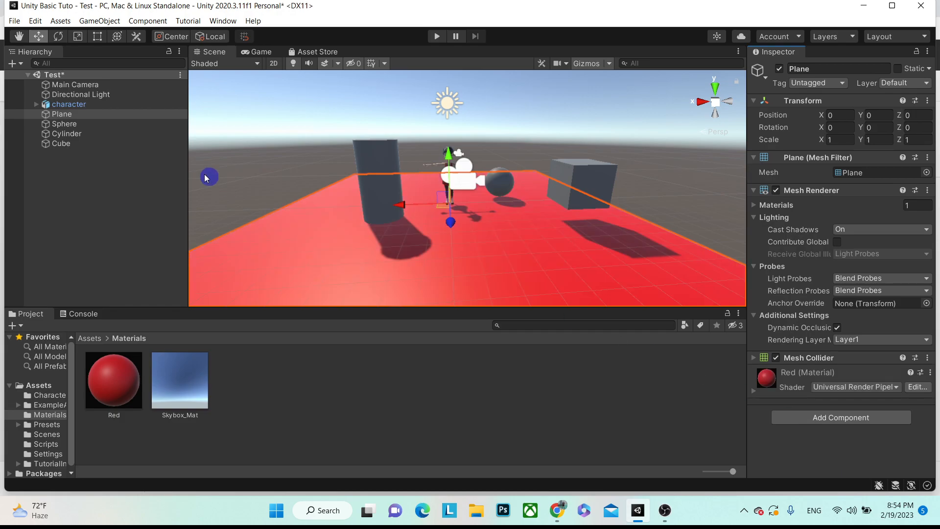
- Frame the view on the sphere and select the Red material in the Project panel
{"action": "double_click", "coordinate": [64, 124]}
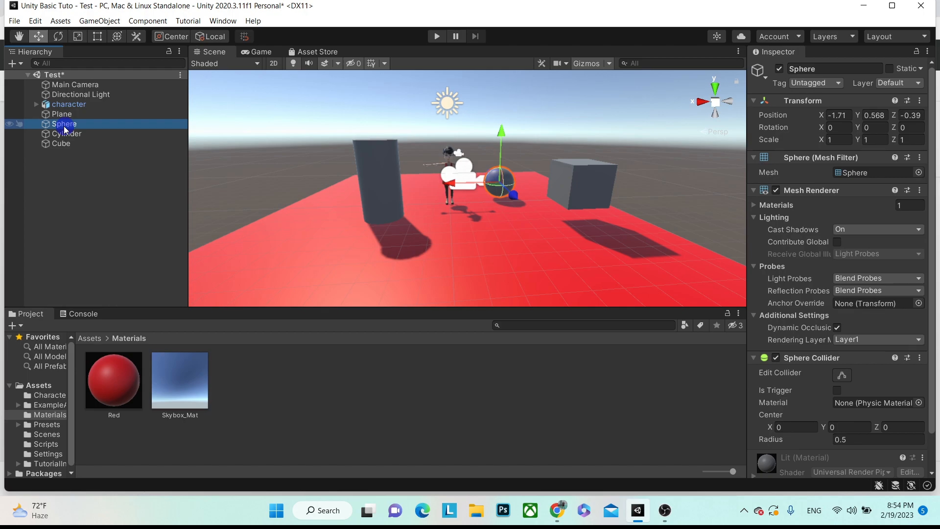
{"action": "scroll", "coordinate": [533, 160], "scroll_direction": "up", "scroll_amount": 3}
{"action": "scroll", "coordinate": [520, 169], "scroll_direction": "down", "scroll_amount": 2}
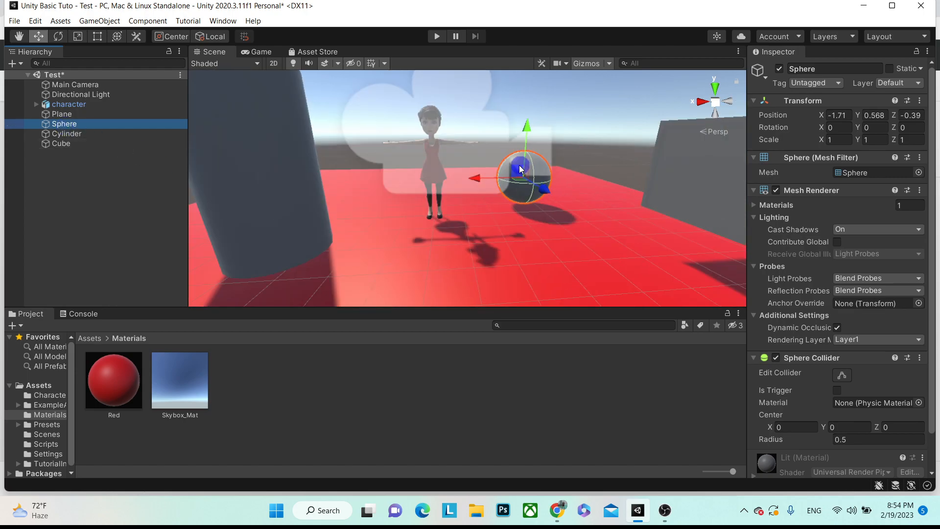
{"action": "scroll", "coordinate": [803, 299], "scroll_direction": "down", "scroll_amount": 2}
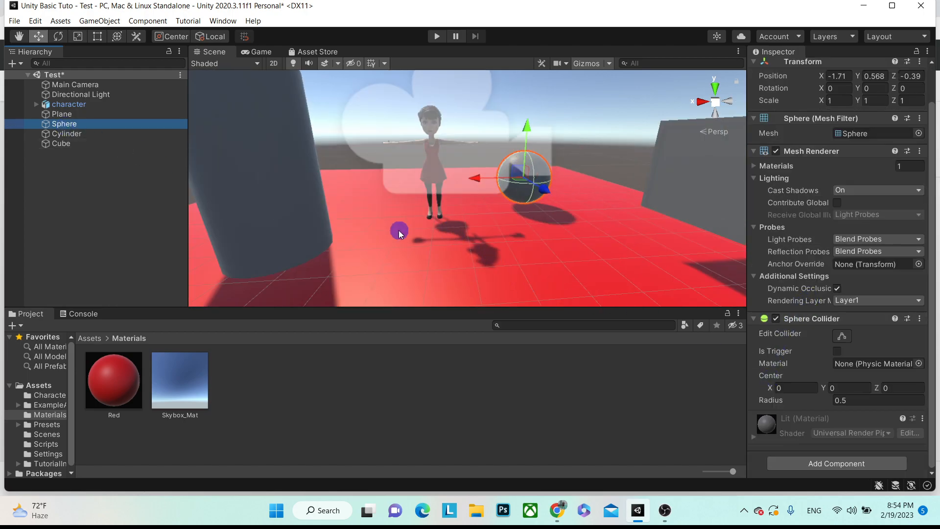
{"action": "scroll", "coordinate": [364, 225], "scroll_direction": "down", "scroll_amount": 3}
{"action": "left_click", "coordinate": [117, 375]}
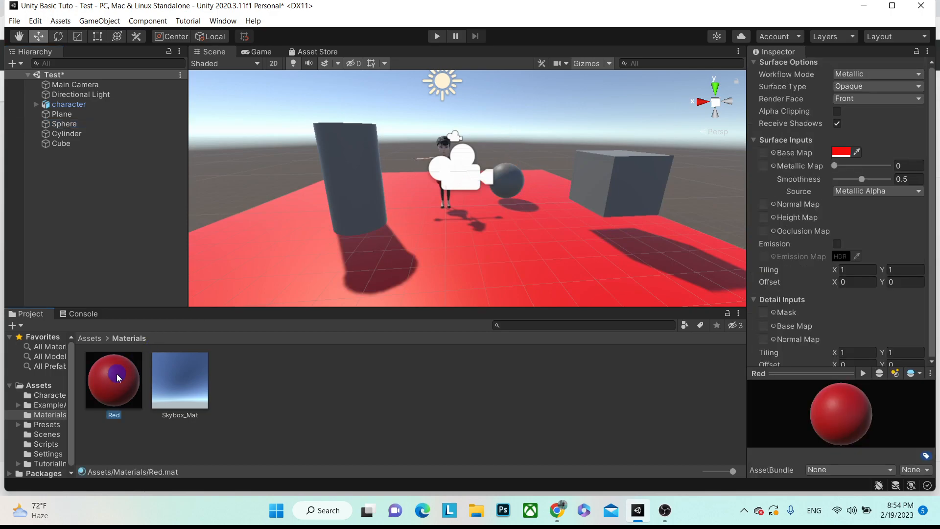
- Duplicate the Red material with Ctrl+D and rename the copy Blue
{"action": "key", "text": "ctrl+d"}
{"action": "left_click", "coordinate": [124, 415]}
{"action": "type", "text": "B"}
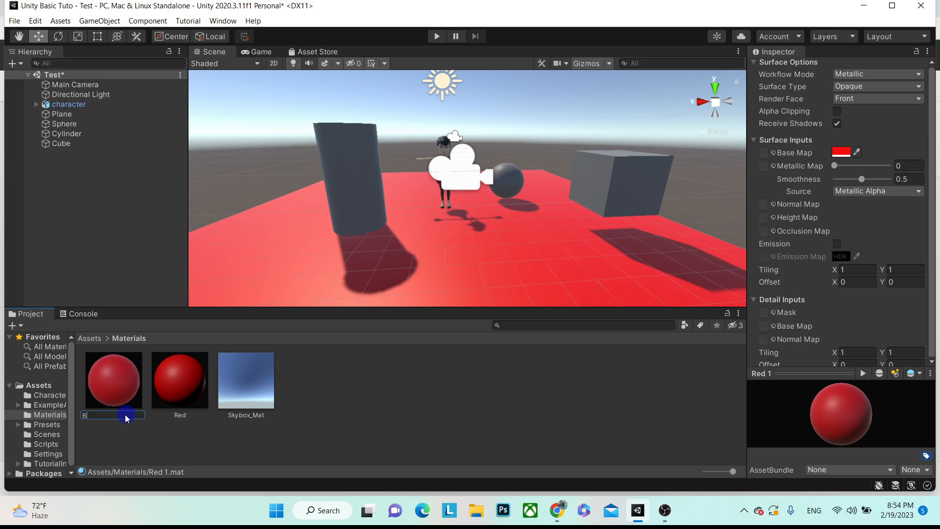
{"action": "type", "text": "lue"}
{"action": "key", "text": "Return"}
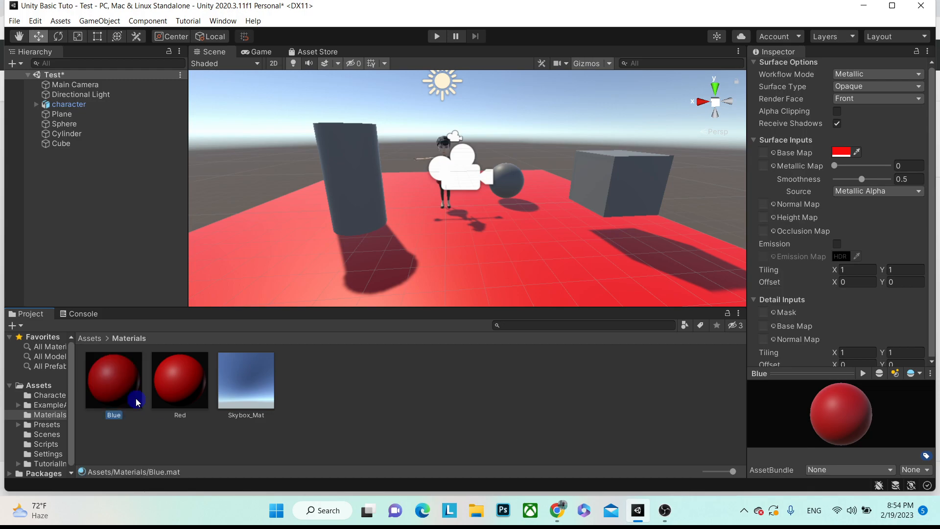
- Change the Blue material's base colour to blue (0D15FA)
{"action": "left_click", "coordinate": [841, 152]}
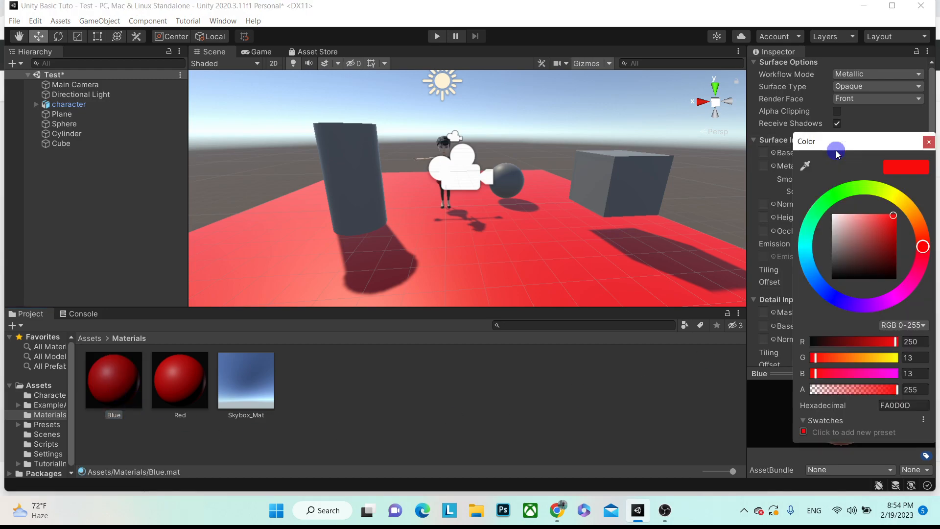
{"action": "left_click", "coordinate": [842, 294]}
{"action": "left_click", "coordinate": [891, 225]}
{"action": "left_click", "coordinate": [932, 146]}
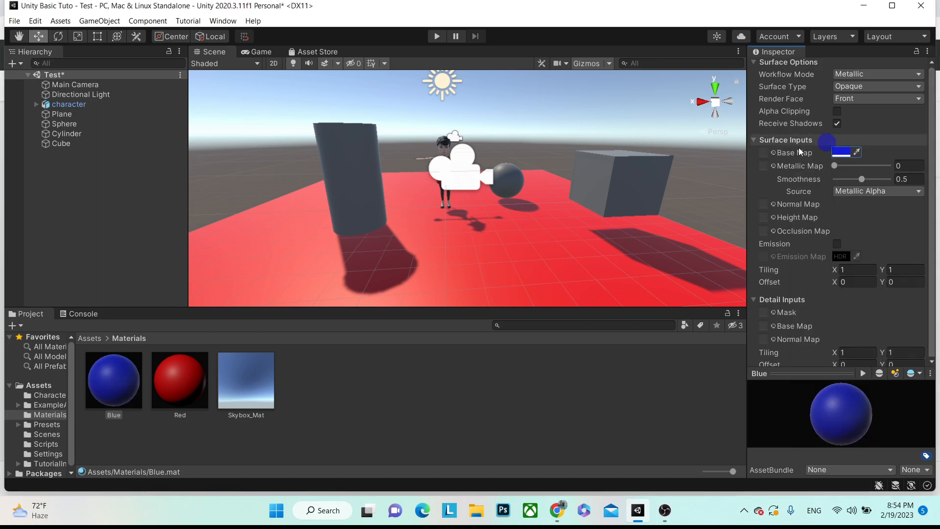
- Drag the Blue material onto the Cylinder in the Hierarchy and select the Cylinder
{"action": "left_click_drag", "start_coordinate": [103, 381], "coordinate": [80, 140]}
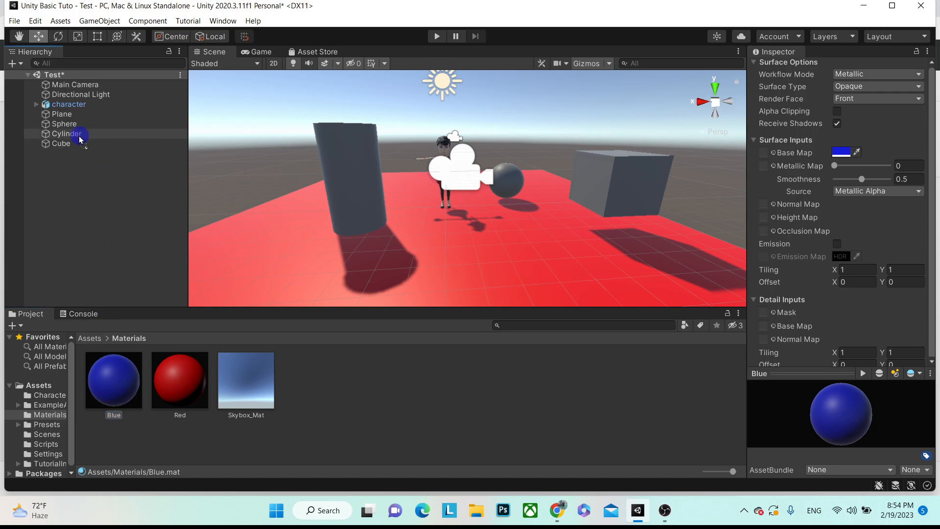
{"action": "left_click_drag", "start_coordinate": [80, 140], "coordinate": [81, 139]}
{"action": "scroll", "coordinate": [758, 362], "scroll_direction": "down", "scroll_amount": 2}
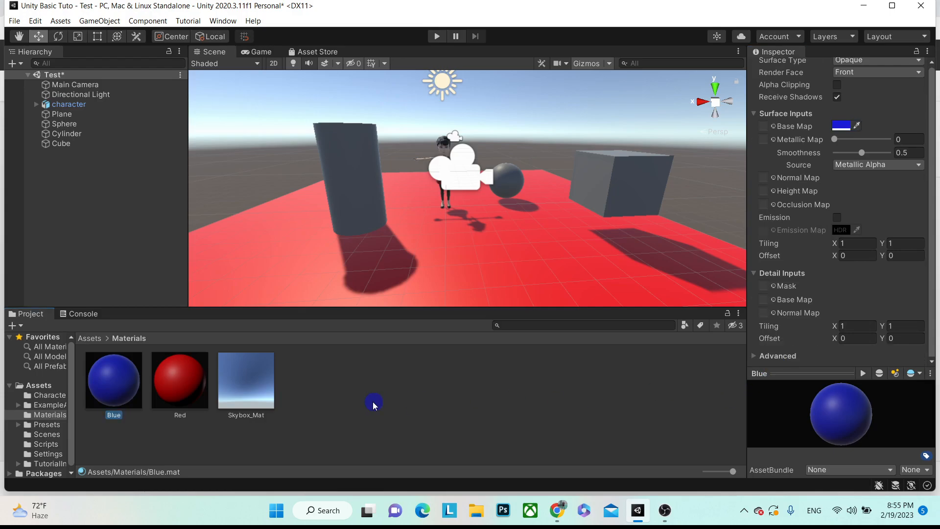
{"action": "left_click", "coordinate": [68, 133]}
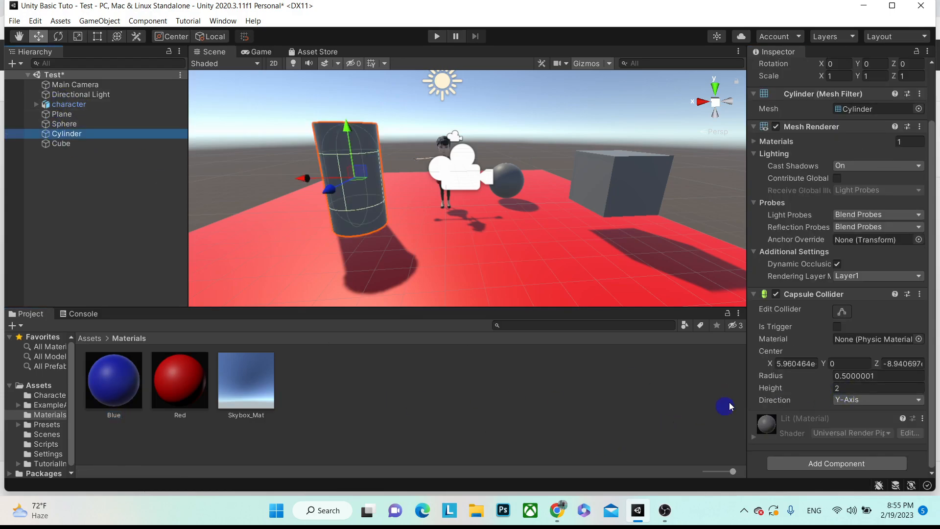
- Drop the Blue material onto the Cylinder and inspect its material properties close up
{"action": "left_click_drag", "start_coordinate": [126, 394], "coordinate": [453, 419]}
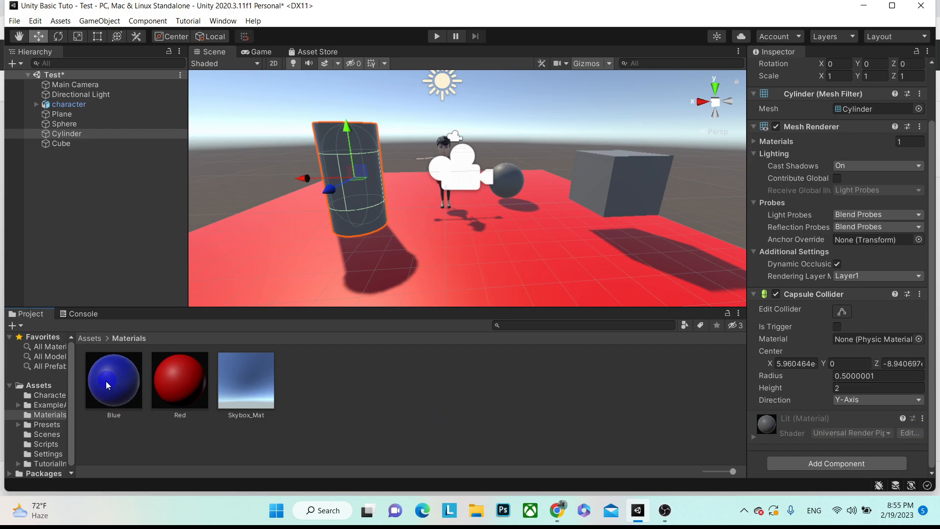
{"action": "left_click_drag", "start_coordinate": [104, 385], "coordinate": [79, 138]}
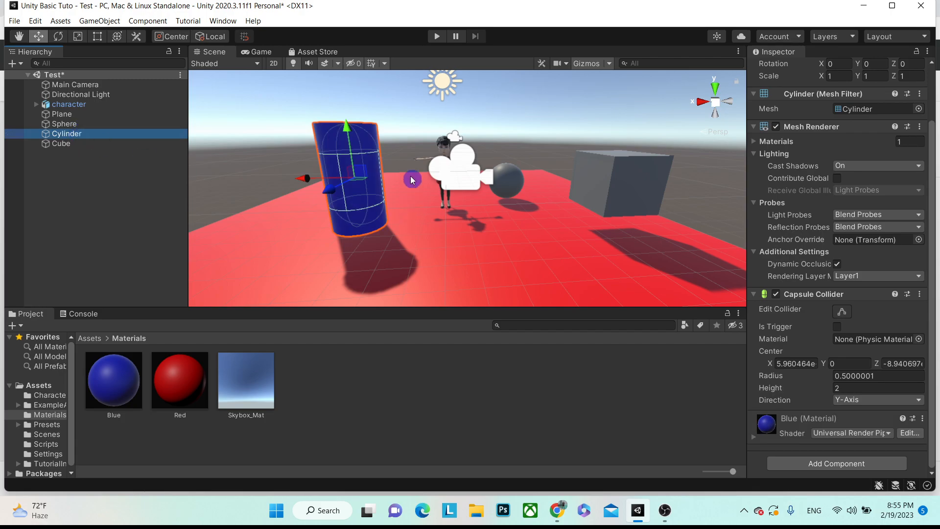
{"action": "scroll", "coordinate": [392, 153], "scroll_direction": "up", "scroll_amount": 3}
{"action": "left_click_drag", "start_coordinate": [411, 171], "coordinate": [385, 178], "text": "alt"}
{"action": "scroll", "coordinate": [386, 178], "scroll_direction": "up", "scroll_amount": 5, "text": "alt"}
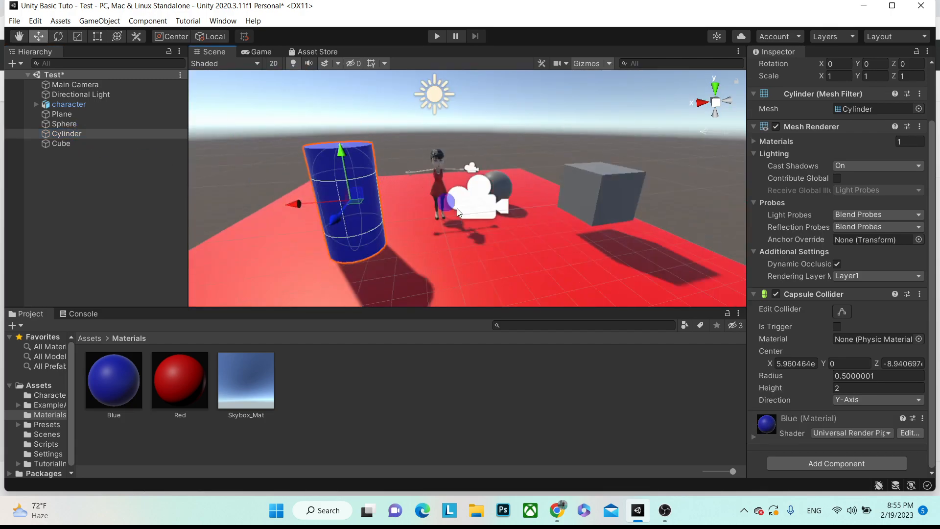
{"action": "left_click", "coordinate": [755, 439]}
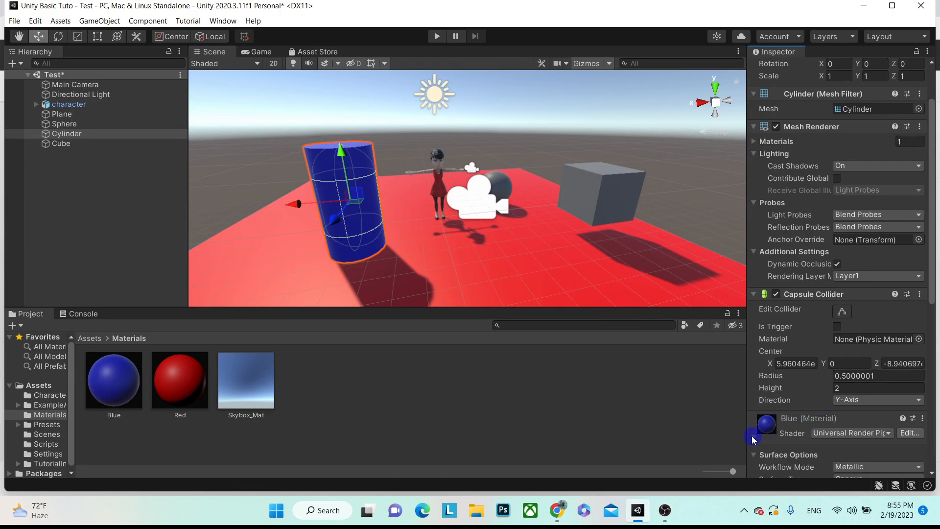
{"action": "scroll", "coordinate": [783, 392], "scroll_direction": "down", "scroll_amount": 5}
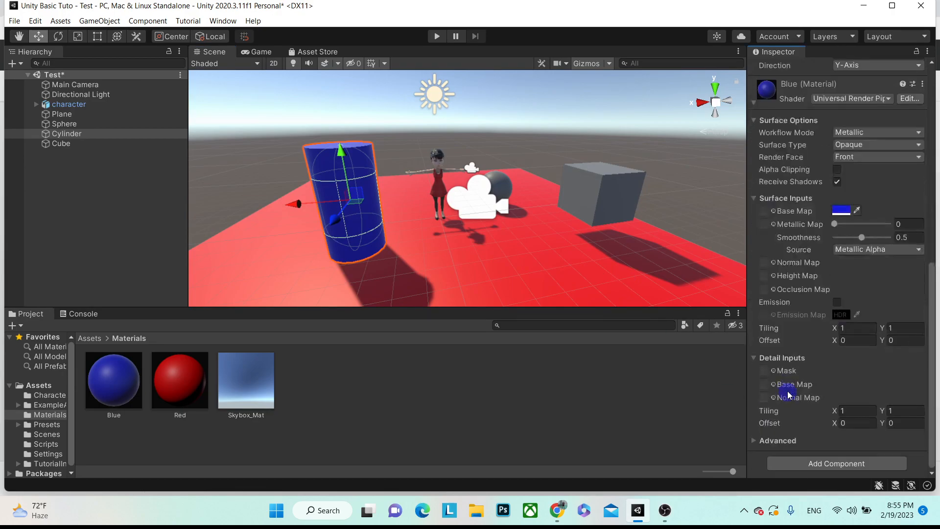
{"action": "left_click", "coordinate": [121, 382]}
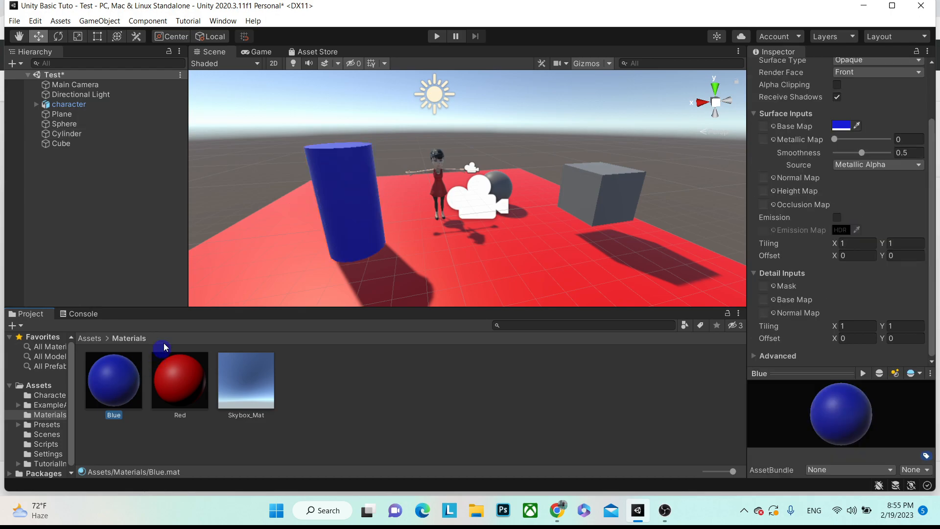
{"action": "left_click", "coordinate": [71, 135]}
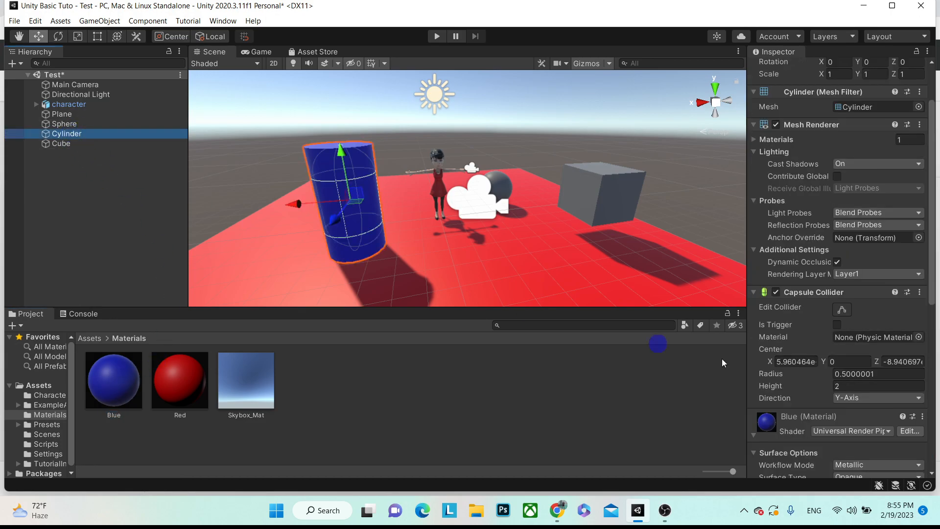
{"action": "scroll", "coordinate": [857, 372], "scroll_direction": "down", "scroll_amount": 7}
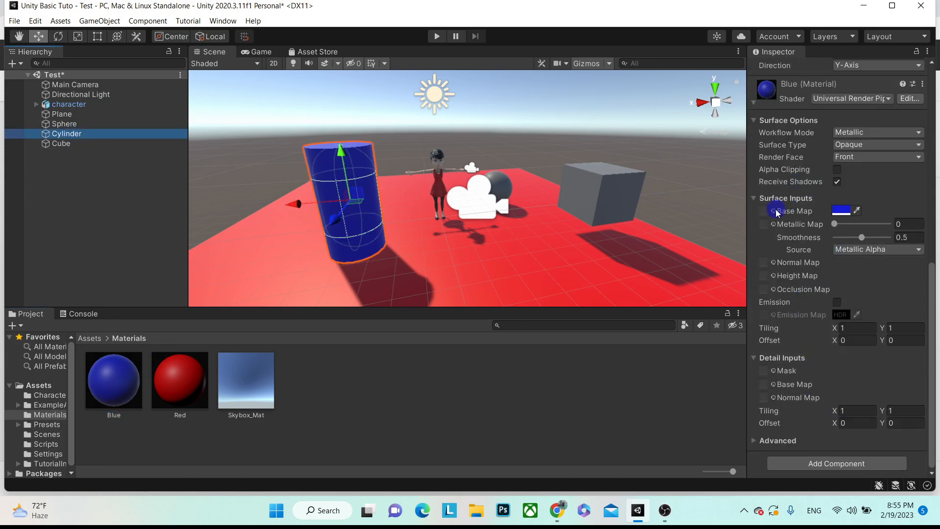
- Keep the Metallic workflow and set the Blue material's Metallic and Smoothness both to 1
{"action": "left_click", "coordinate": [850, 132]}
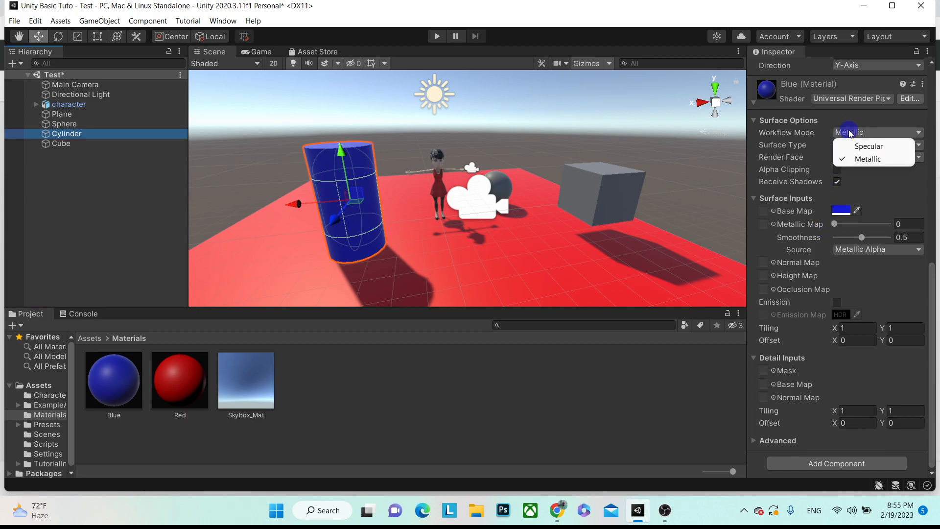
{"action": "left_click", "coordinate": [817, 143]}
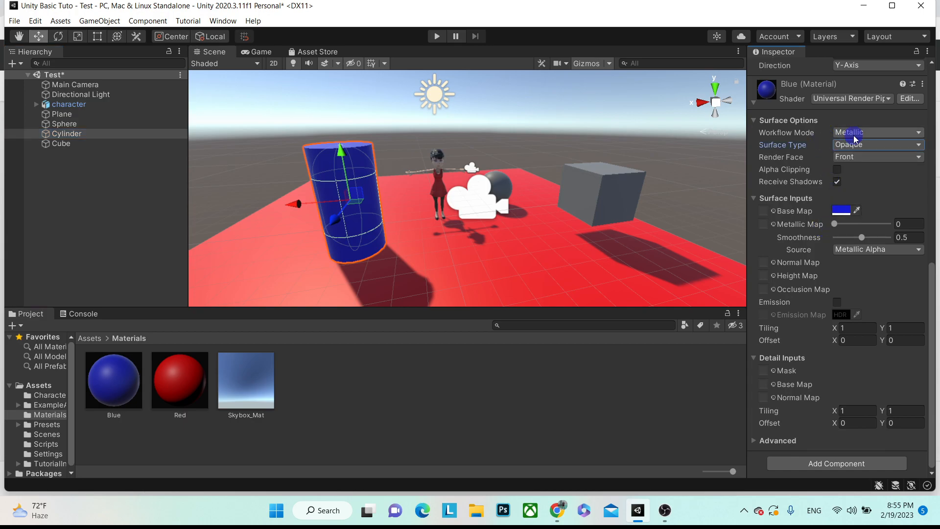
{"action": "left_click", "coordinate": [835, 225]}
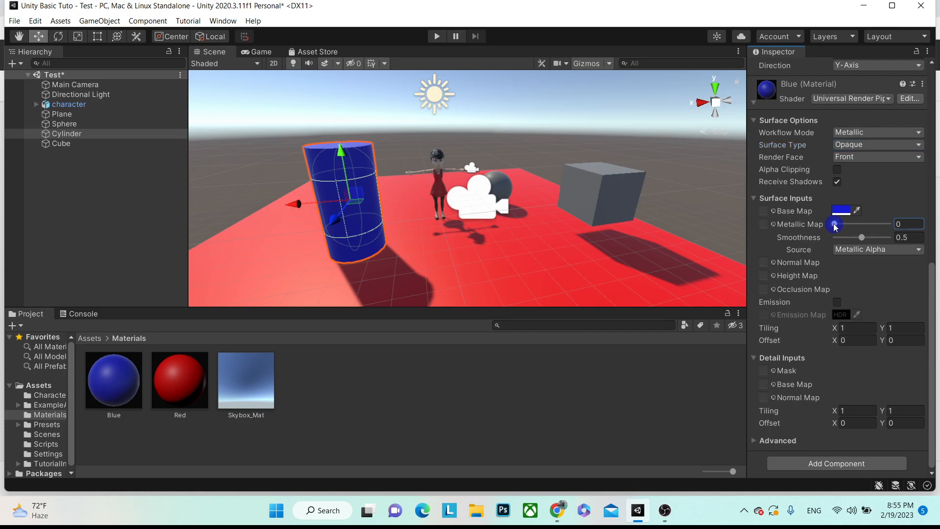
{"action": "left_click_drag", "start_coordinate": [838, 226], "coordinate": [893, 225]}
{"action": "left_click_drag", "start_coordinate": [382, 182], "coordinate": [342, 158], "text": "alt"}
{"action": "left_click_drag", "start_coordinate": [862, 237], "coordinate": [922, 247]}
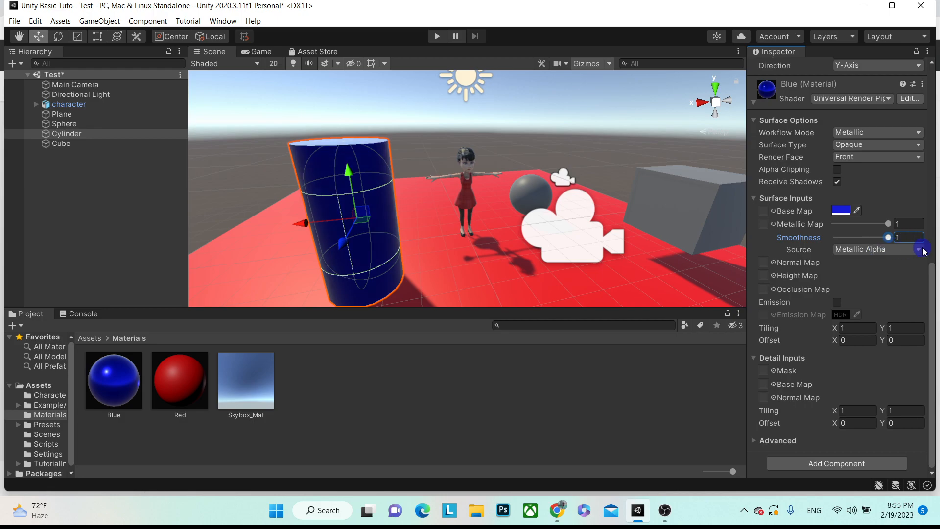
- Switch the Blue material's Render Face to Both, then back to Front
{"action": "left_click", "coordinate": [856, 157]}
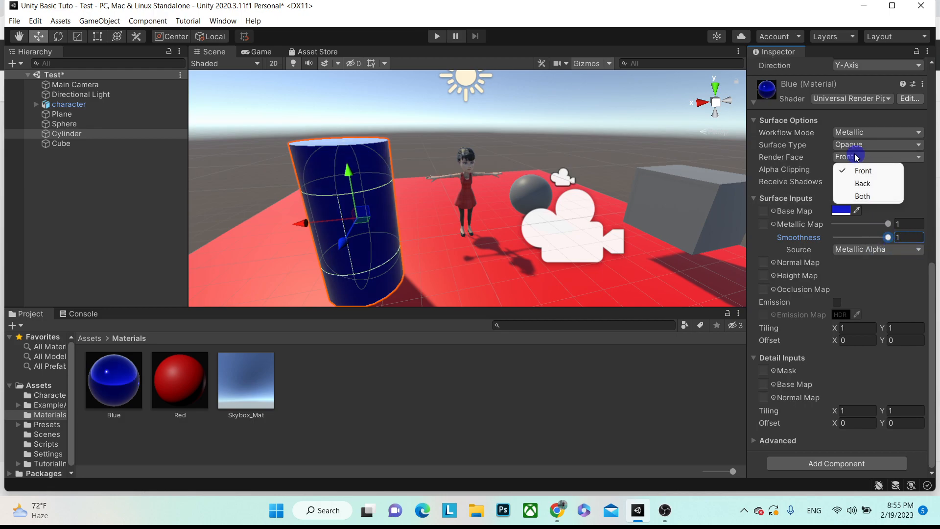
{"action": "left_click", "coordinate": [843, 157]}
{"action": "left_click", "coordinate": [844, 158]}
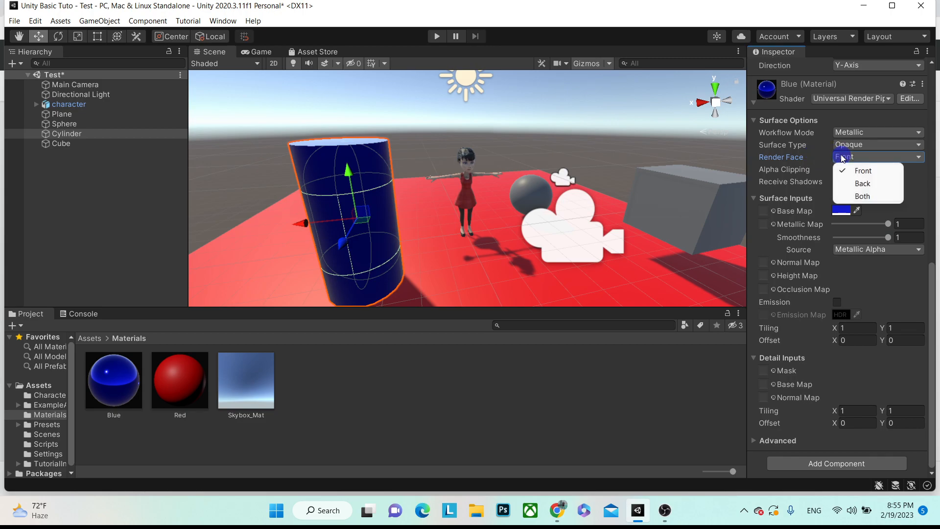
{"action": "left_click", "coordinate": [871, 196]}
{"action": "left_click", "coordinate": [852, 157]}
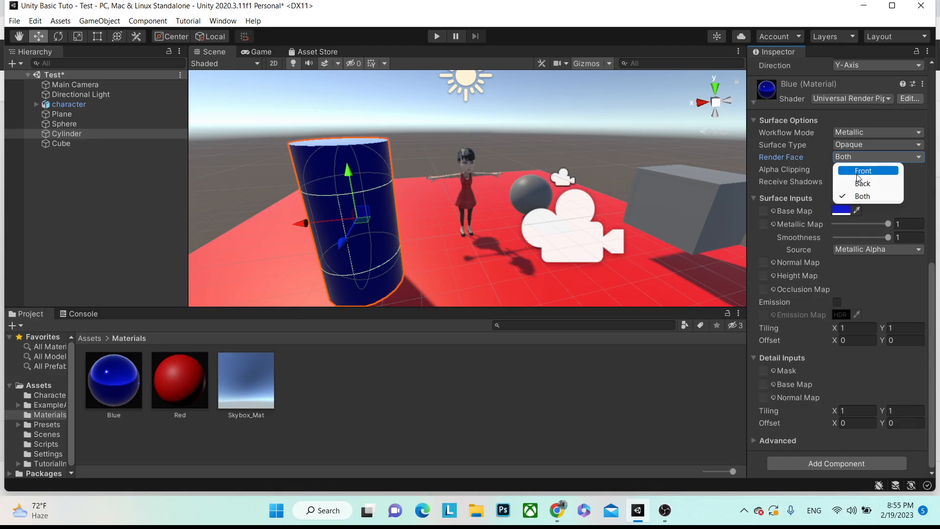
{"action": "left_click", "coordinate": [858, 171]}
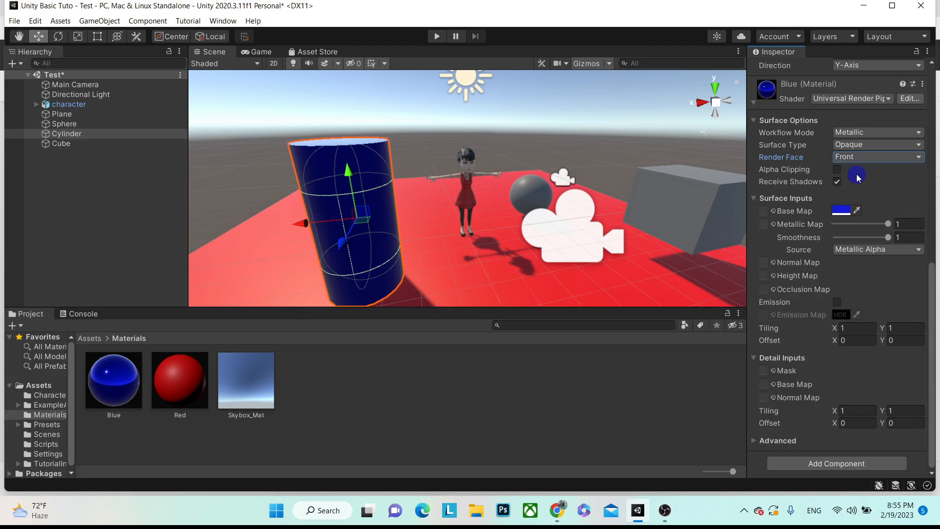
- Try Transparent with Additive then Alpha blending, revert to Opaque, and save the scene
{"action": "left_click", "coordinate": [846, 145]}
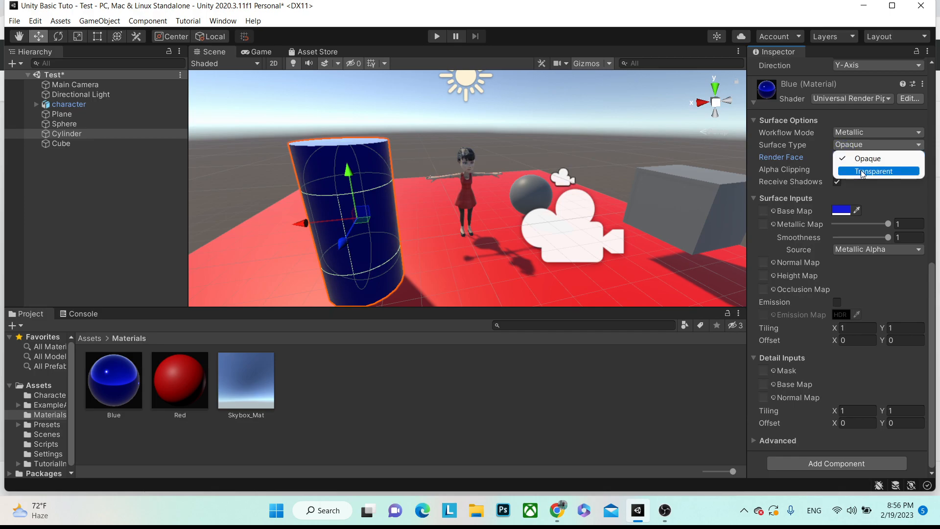
{"action": "left_click", "coordinate": [862, 171]}
{"action": "left_click", "coordinate": [860, 158]}
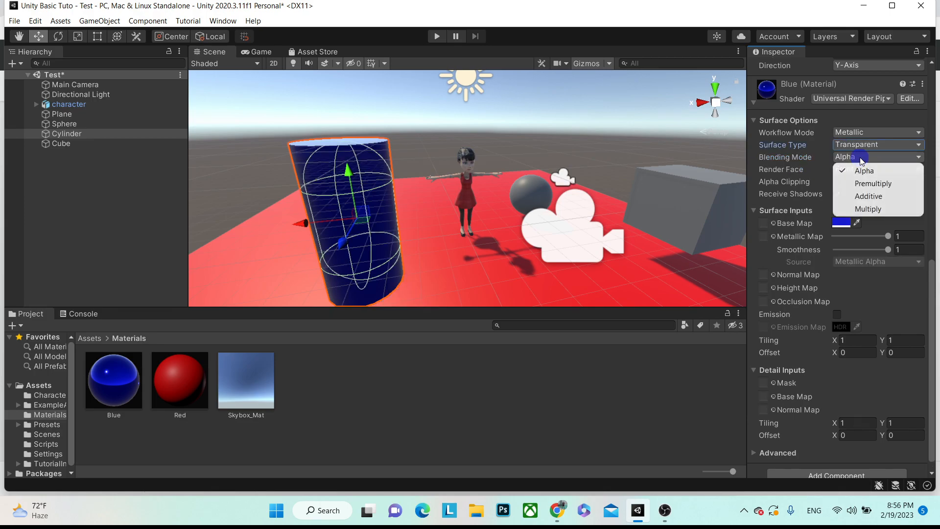
{"action": "left_click", "coordinate": [874, 198]}
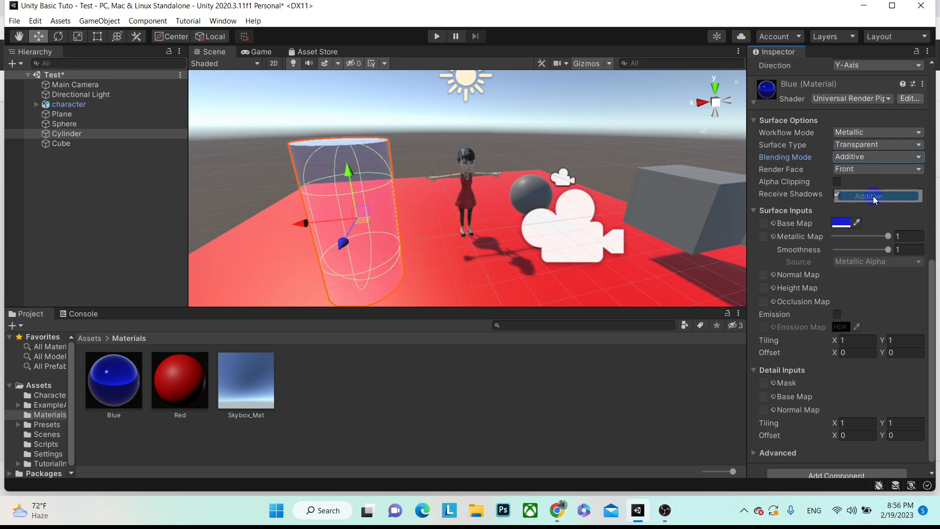
{"action": "left_click", "coordinate": [849, 158]}
{"action": "left_click", "coordinate": [857, 174]}
{"action": "left_click", "coordinate": [853, 146]}
{"action": "left_click", "coordinate": [856, 157]}
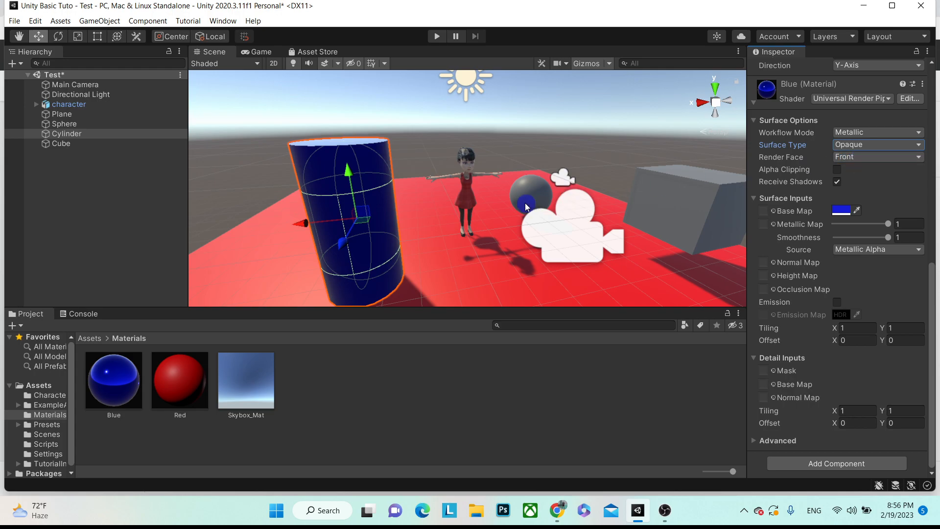
{"action": "key", "text": "ctrl+s"}
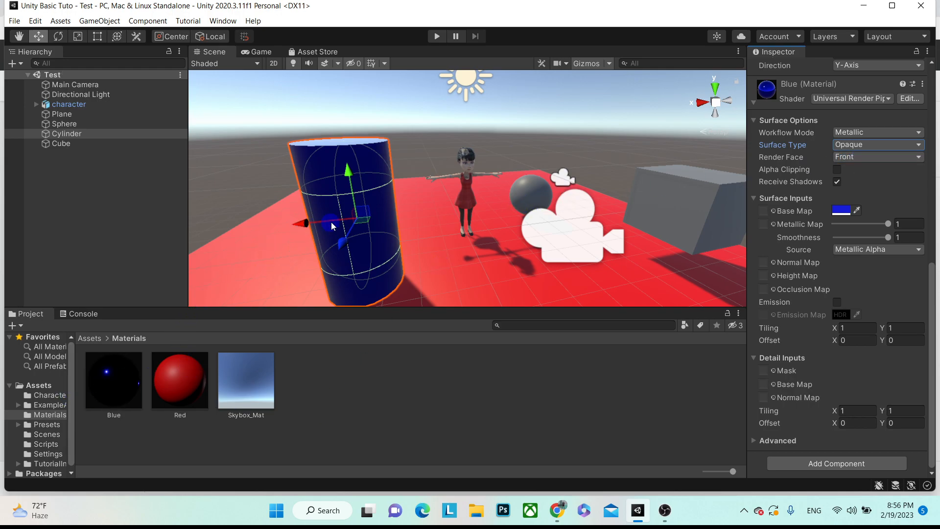
- Browse to Assets/ExampleAssets/Textures/Wood to show the OBS and Plywood textures
{"action": "scroll", "coordinate": [339, 185], "scroll_direction": "down", "scroll_amount": 8}
{"action": "scroll", "coordinate": [377, 216], "scroll_direction": "up", "scroll_amount": 4}
{"action": "scroll", "coordinate": [389, 199], "scroll_direction": "down", "scroll_amount": 6, "text": "alt"}
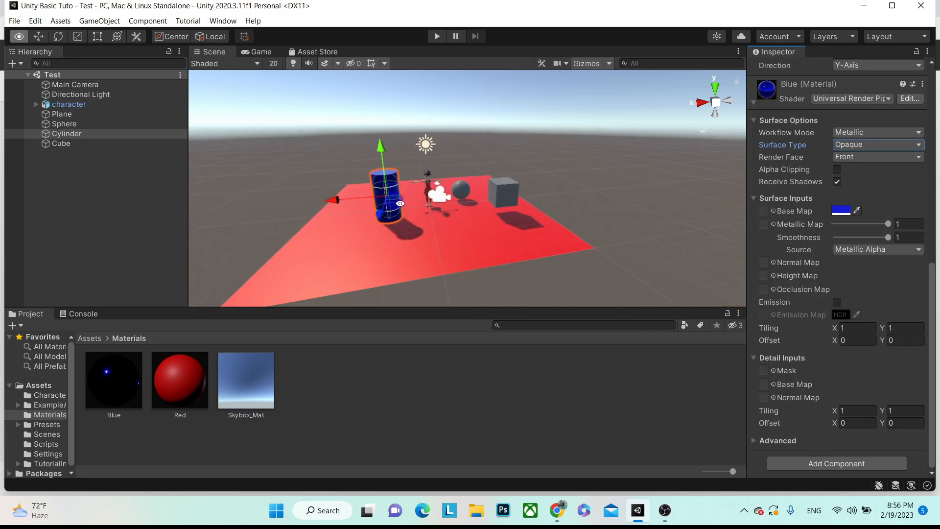
{"action": "scroll", "coordinate": [388, 198], "scroll_direction": "up", "scroll_amount": 3, "text": "alt"}
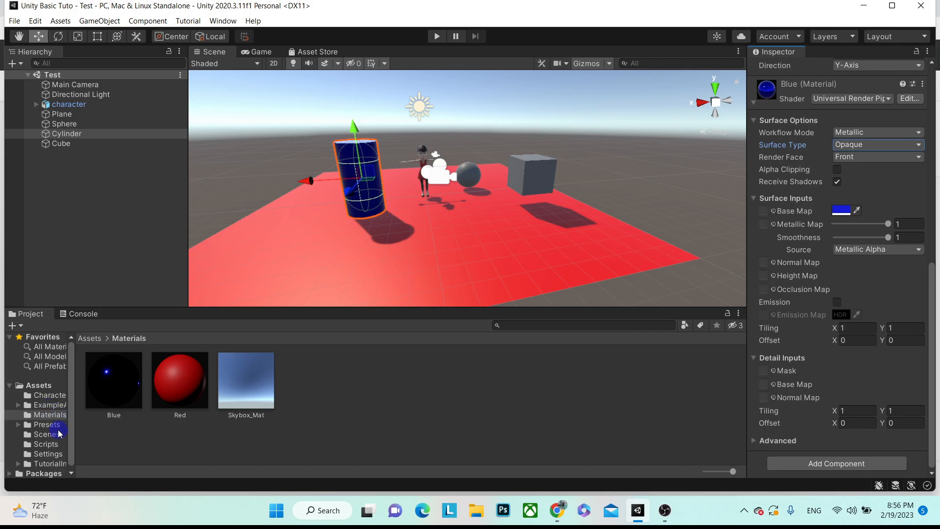
{"action": "left_click", "coordinate": [52, 405]}
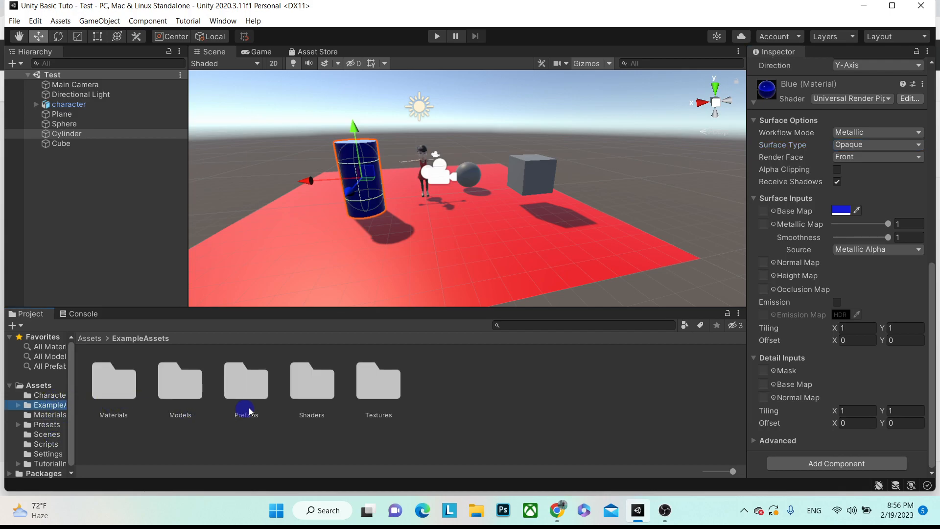
{"action": "left_click", "coordinate": [373, 397]}
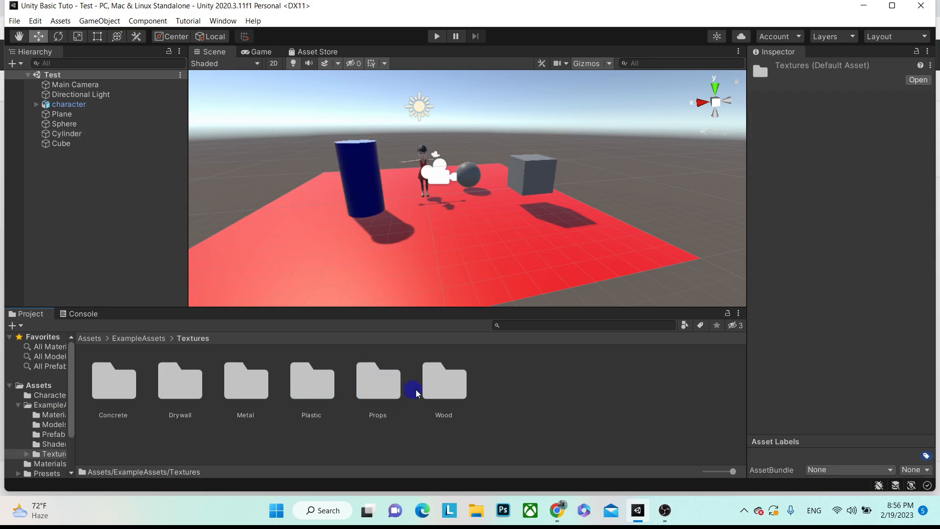
{"action": "double_click", "coordinate": [444, 389]}
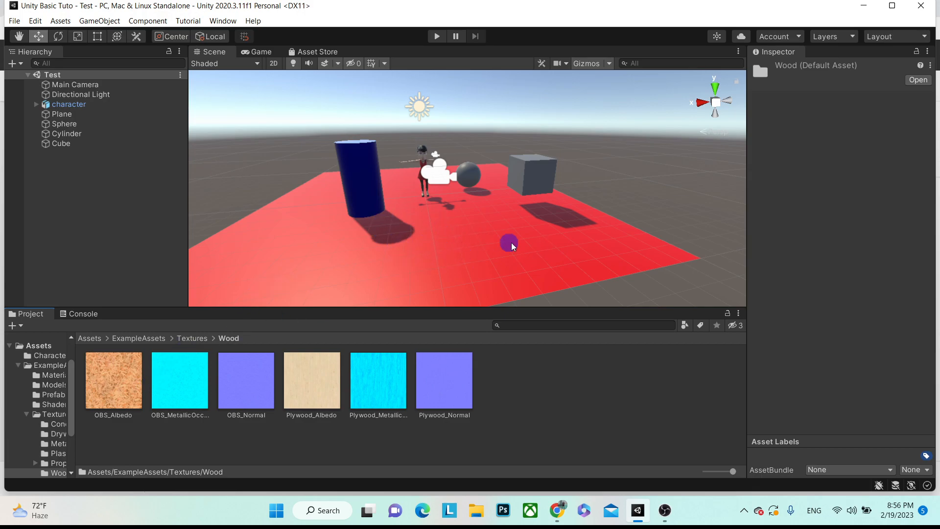
- Assign the OBS_Albedo texture as the Plane's Red material base map
{"action": "left_click", "coordinate": [63, 114]}
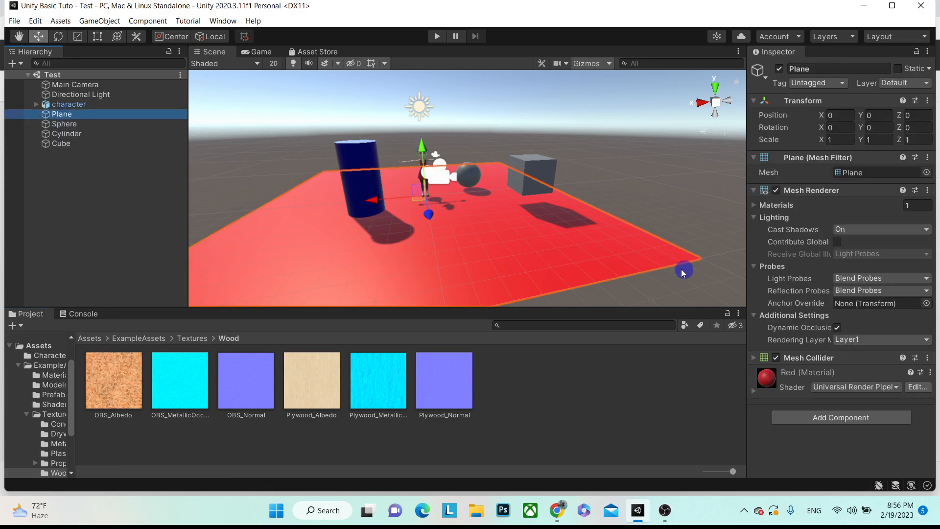
{"action": "left_click", "coordinate": [753, 395]}
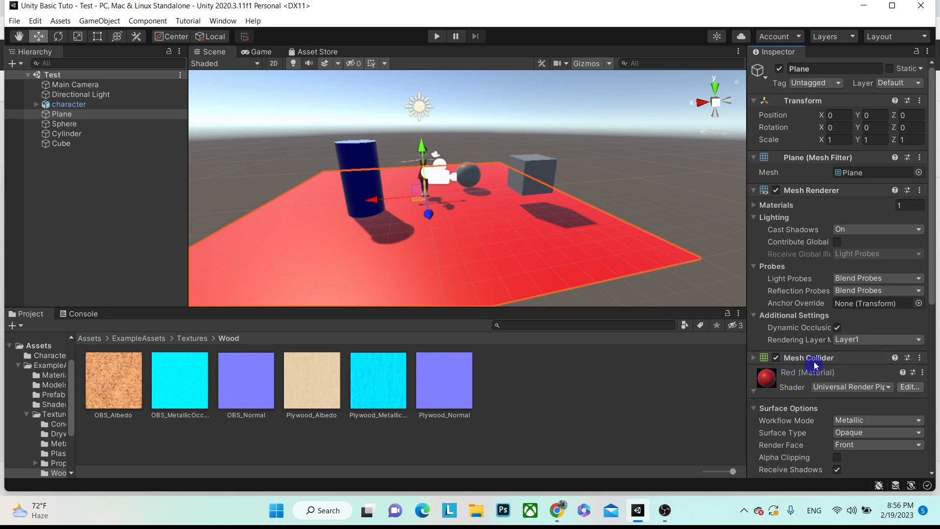
{"action": "scroll", "coordinate": [813, 360], "scroll_direction": "down", "scroll_amount": 3}
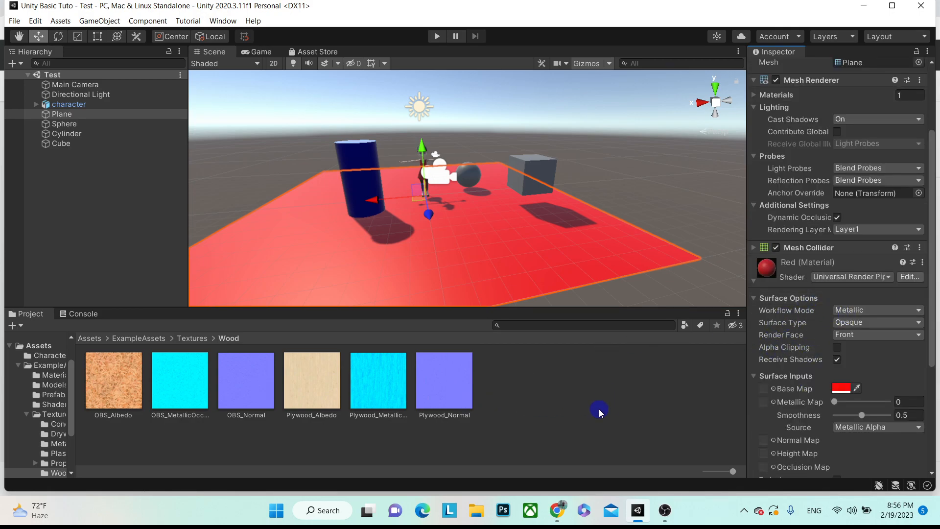
{"action": "scroll", "coordinate": [805, 325], "scroll_direction": "down", "scroll_amount": 5}
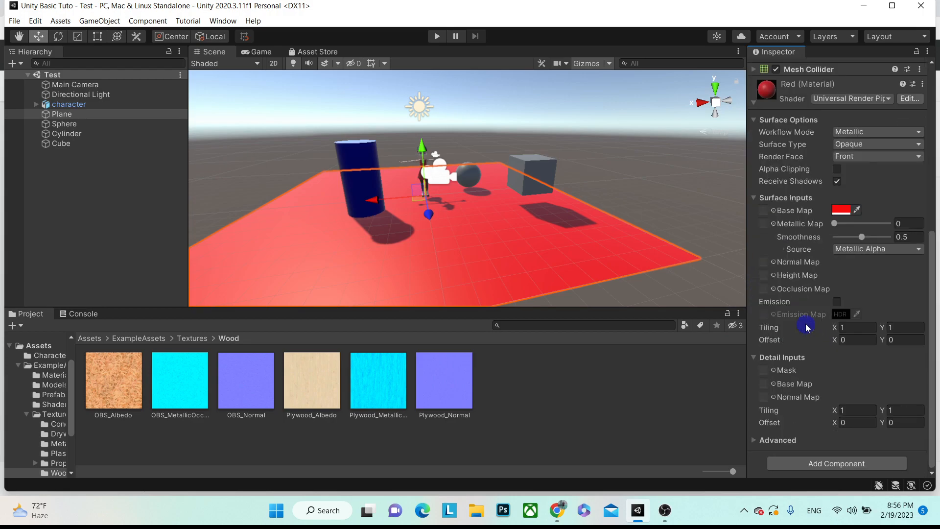
{"action": "scroll", "coordinate": [768, 318], "scroll_direction": "up", "scroll_amount": 6}
{"action": "scroll", "coordinate": [766, 314], "scroll_direction": "down", "scroll_amount": 3}
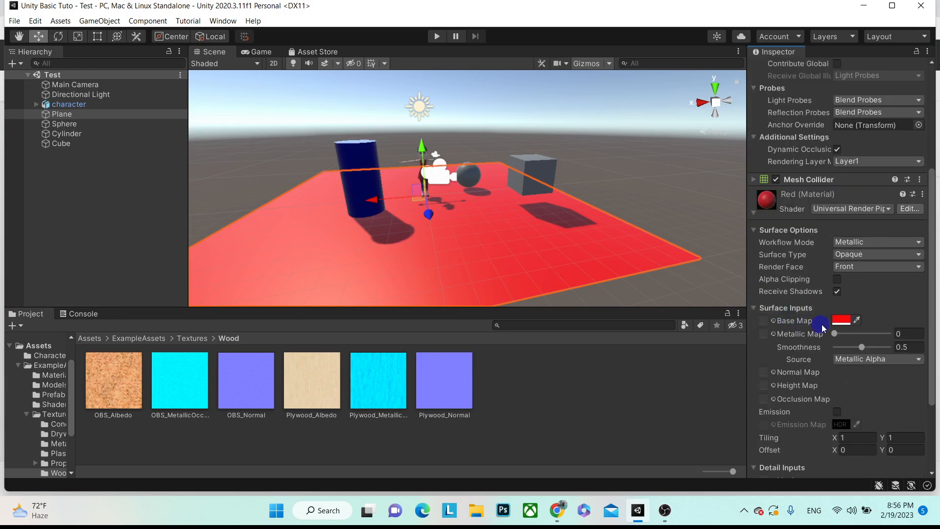
{"action": "left_click_drag", "start_coordinate": [121, 397], "coordinate": [409, 258]}
{"action": "left_click_drag", "start_coordinate": [118, 383], "coordinate": [762, 322]}
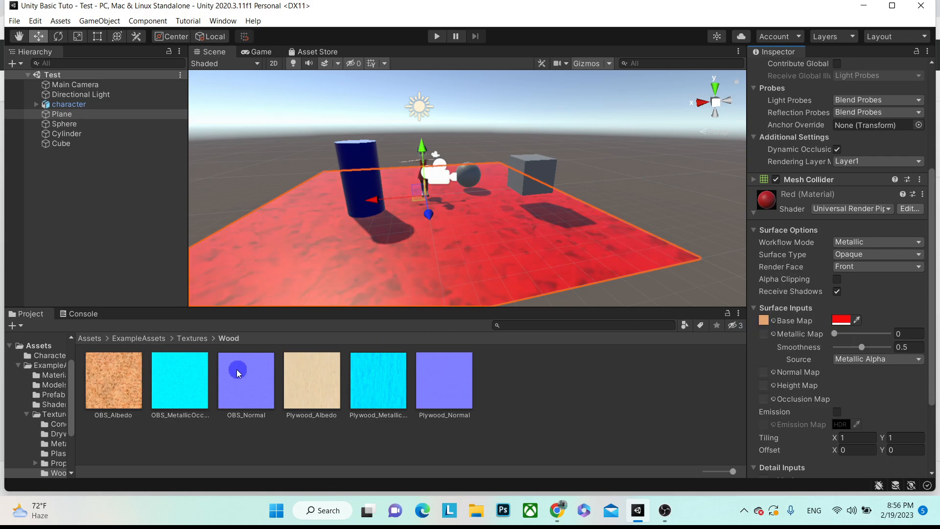
- Set the base tint to white and add OBS_MetallicOcclusion and OBS_Normal maps
{"action": "left_click", "coordinate": [841, 319]}
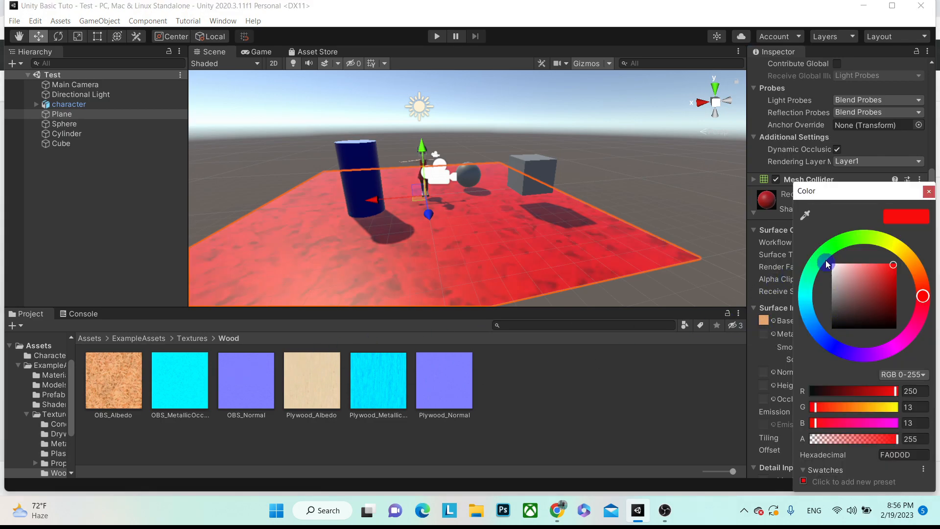
{"action": "left_click_drag", "start_coordinate": [837, 263], "coordinate": [810, 255]}
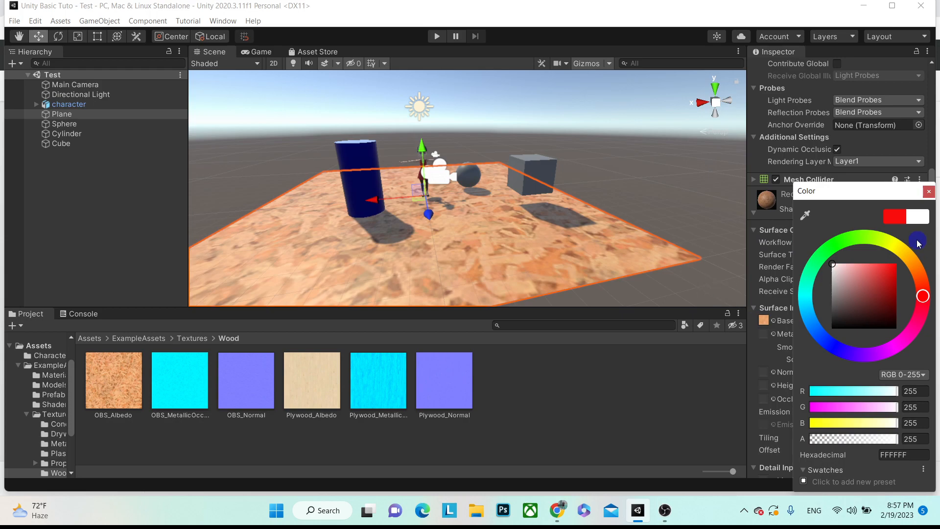
{"action": "left_click", "coordinate": [929, 192]}
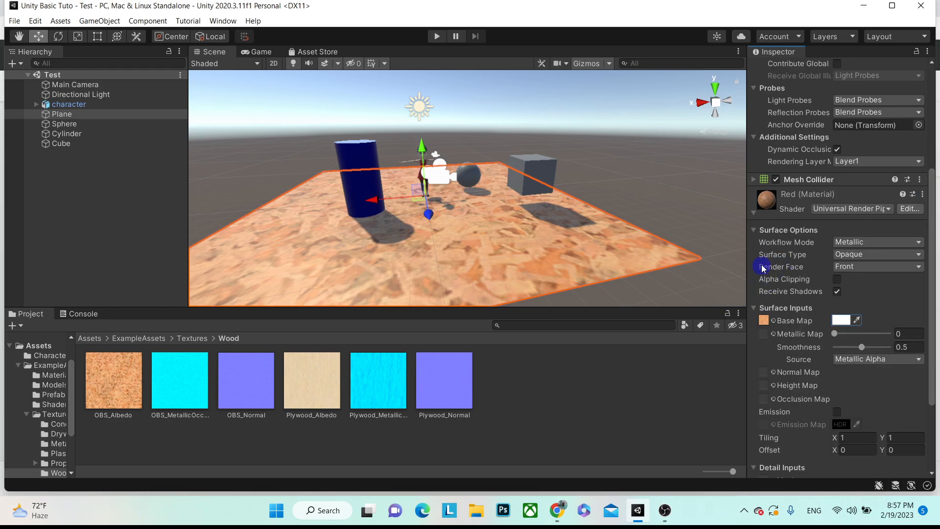
{"action": "scroll", "coordinate": [808, 278], "scroll_direction": "down", "scroll_amount": 5}
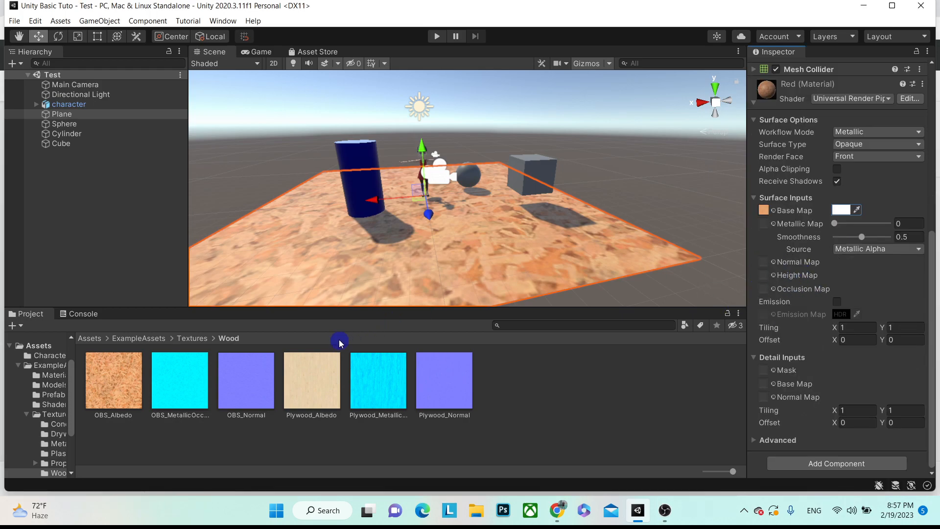
{"action": "left_click_drag", "start_coordinate": [165, 407], "coordinate": [763, 263]}
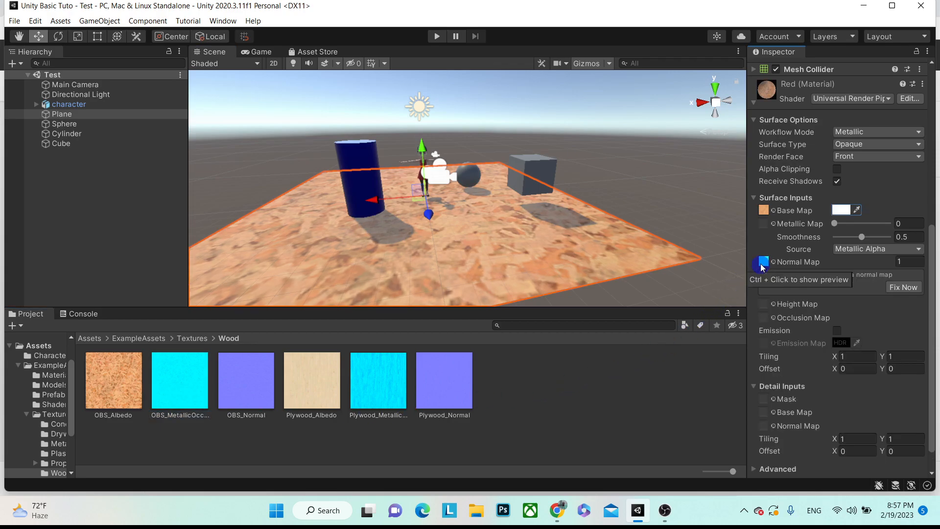
{"action": "left_click_drag", "start_coordinate": [239, 391], "coordinate": [765, 265]}
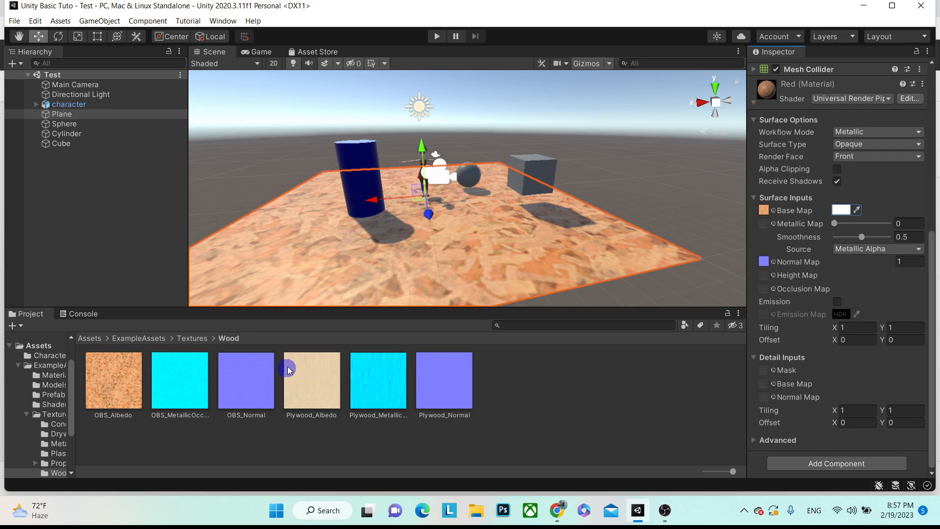
- Set the material's Smoothness to 1 and inspect the textured floor up close
{"action": "right_click_drag", "start_coordinate": [461, 206], "coordinate": [345, 394]}
{"action": "right_click_drag", "start_coordinate": [550, 230], "coordinate": [494, 229]}
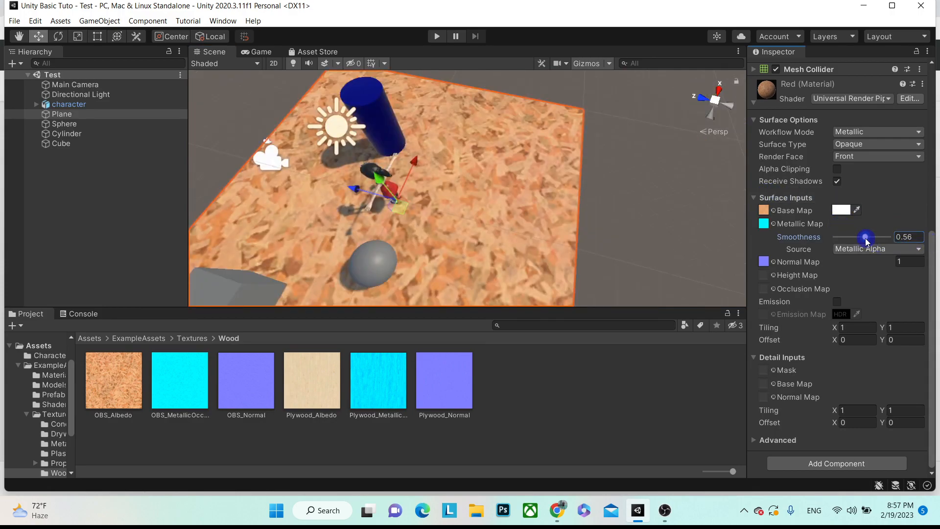
{"action": "left_click_drag", "start_coordinate": [866, 238], "coordinate": [921, 235]}
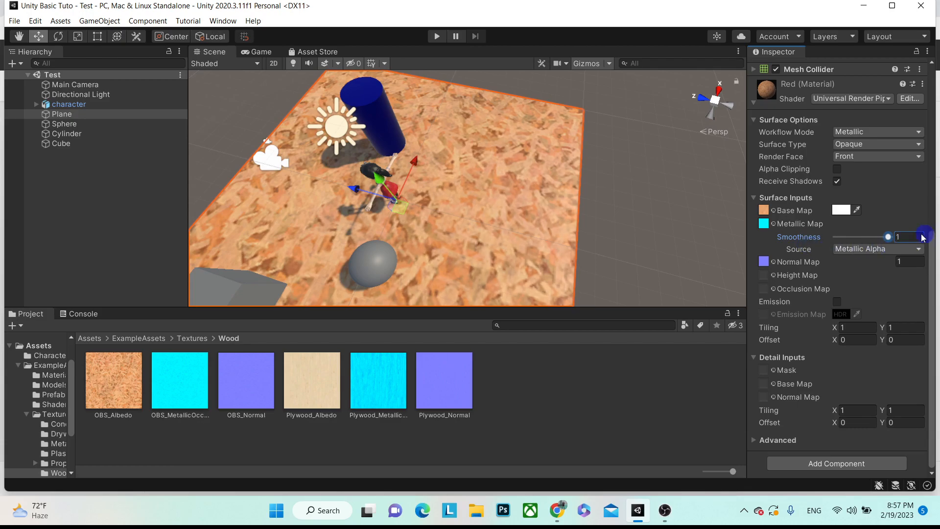
{"action": "scroll", "coordinate": [422, 235], "scroll_direction": "down", "scroll_amount": 3}
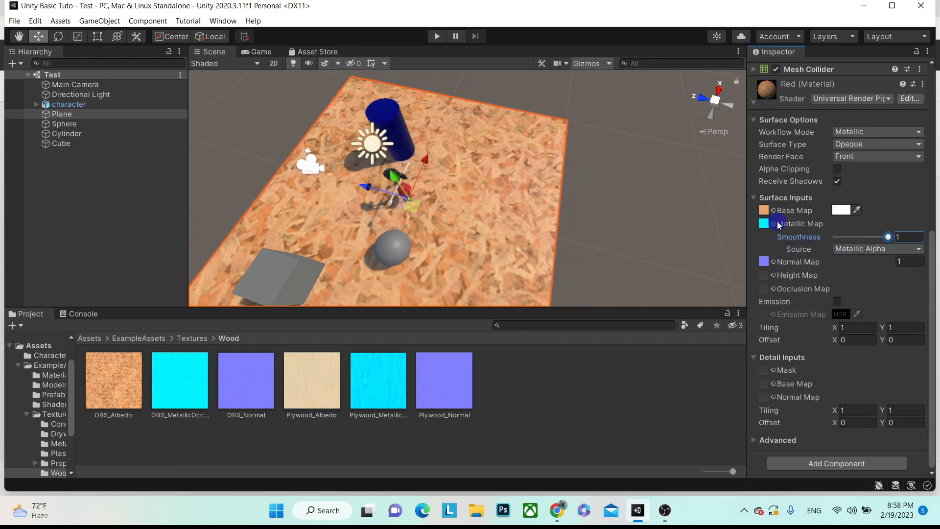
{"action": "scroll", "coordinate": [777, 223], "scroll_direction": "up", "scroll_amount": 5}
{"action": "right_click_drag", "start_coordinate": [474, 189], "coordinate": [614, 108]}
{"action": "scroll", "coordinate": [614, 108], "scroll_direction": "down", "scroll_amount": 3}
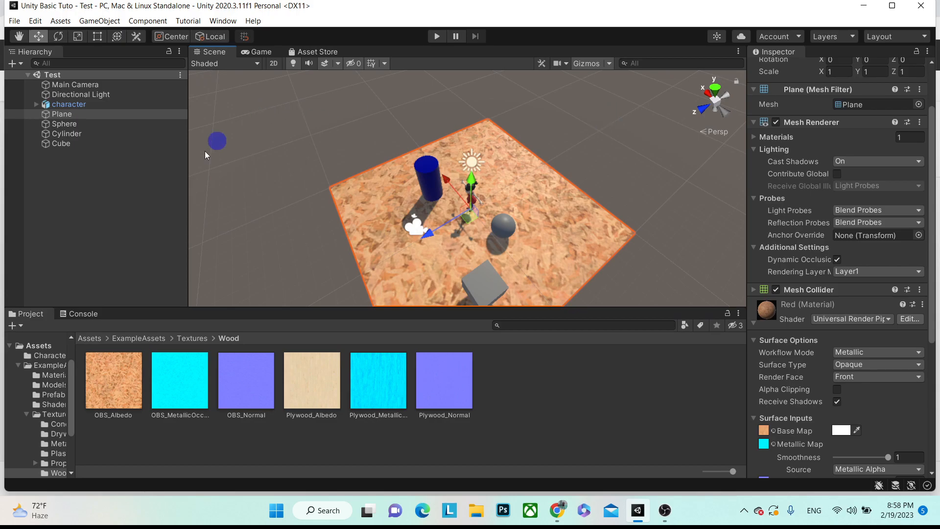
- Deselect the Plane, fly toward the character, and check the Game view before returning to Scene
{"action": "left_click", "coordinate": [83, 202]}
{"action": "right_click_drag", "start_coordinate": [392, 206], "coordinate": [522, 136]}
{"action": "key", "text": "w"}
{"action": "scroll", "coordinate": [420, 118], "scroll_direction": "down", "scroll_amount": 5}
{"action": "scroll", "coordinate": [434, 121], "scroll_direction": "up", "scroll_amount": 3}
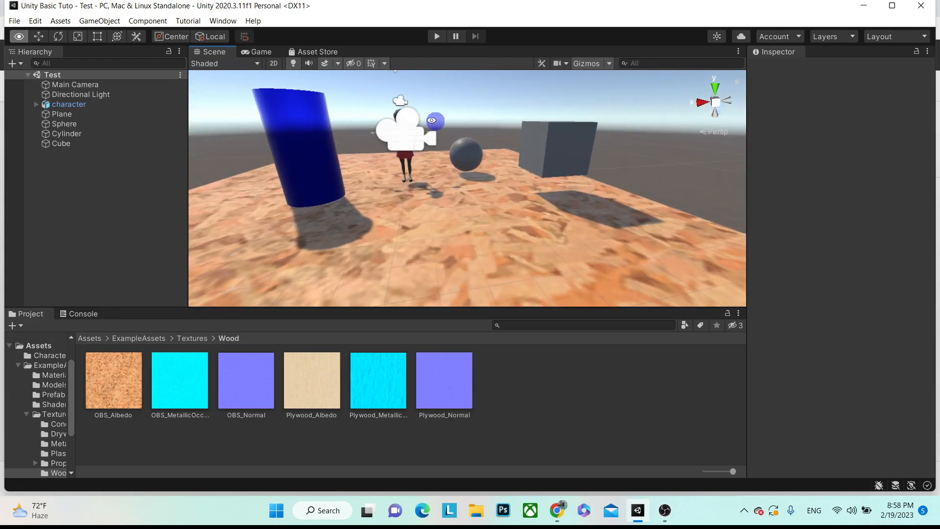
{"action": "left_click", "coordinate": [258, 54]}
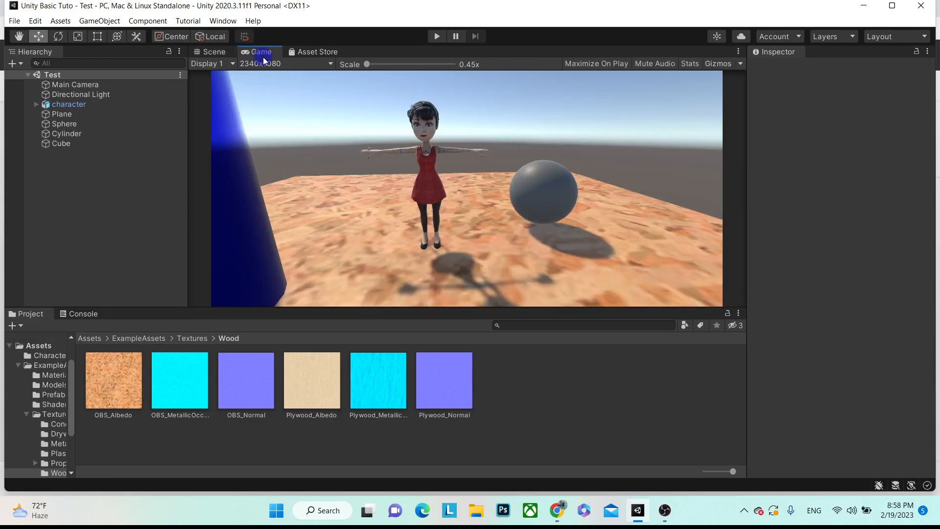
{"action": "left_click", "coordinate": [71, 157]}
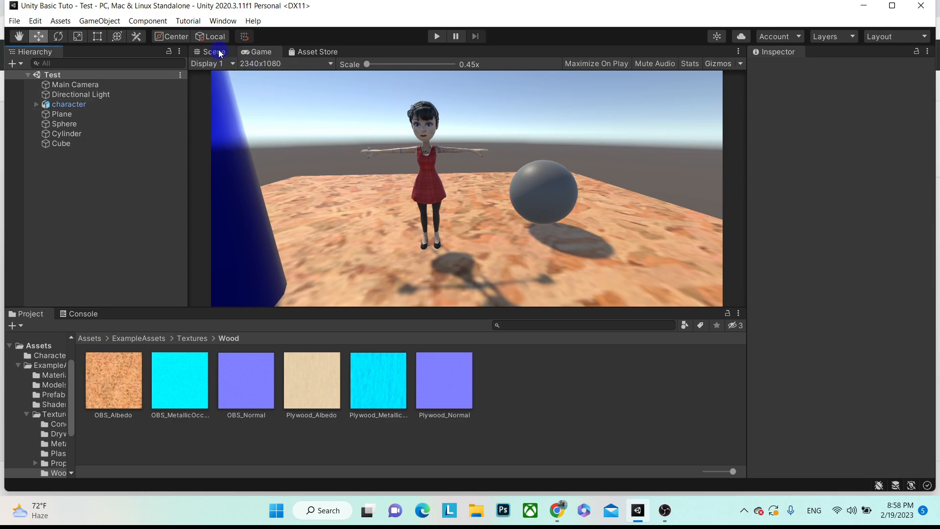
{"action": "left_click", "coordinate": [215, 52]}
- Add a UI Canvas to the Test scene and frame it in view
{"action": "right_click", "coordinate": [73, 175]}
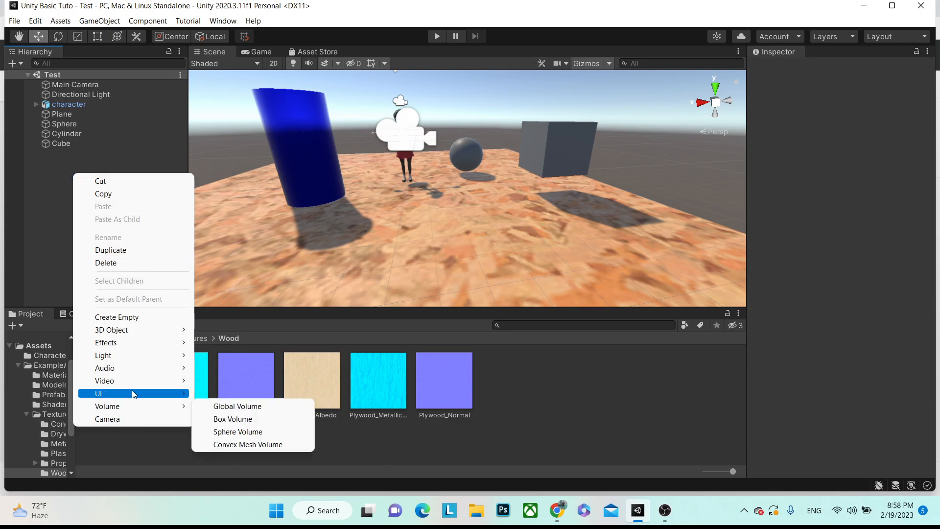
{"action": "mouse_move", "coordinate": [126, 397]}
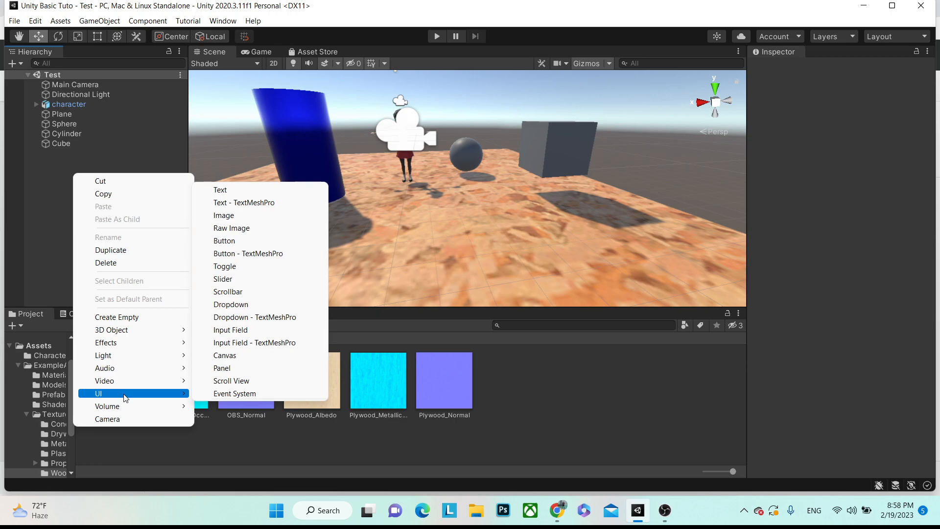
{"action": "left_click", "coordinate": [224, 356]}
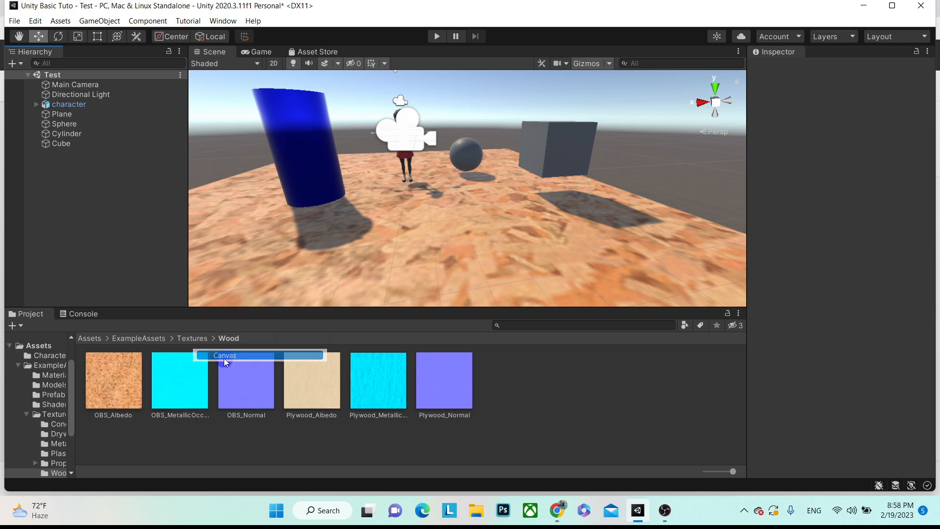
{"action": "left_click", "coordinate": [131, 220]}
{"action": "double_click", "coordinate": [78, 152]}
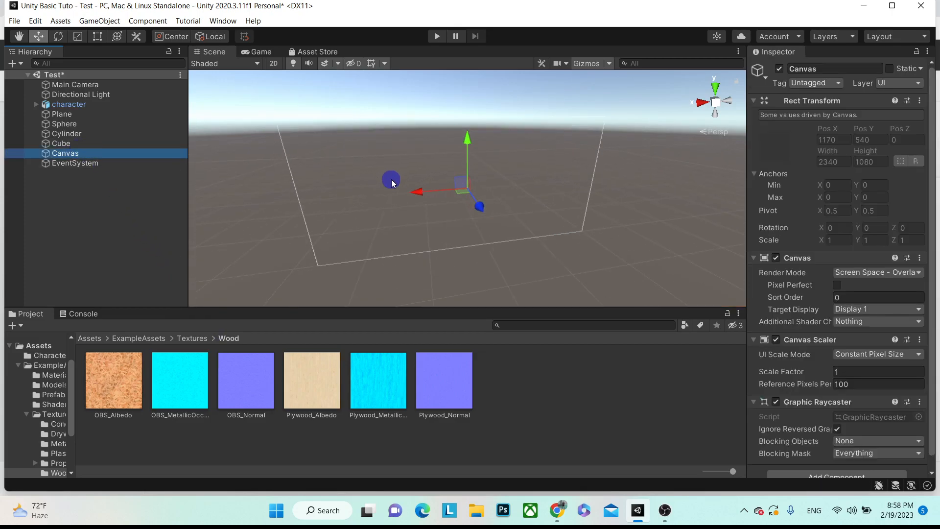
- Keep the Canvas Render Mode at Screen Space - Overlay
{"action": "scroll", "coordinate": [781, 284], "scroll_direction": "down", "scroll_amount": 1}
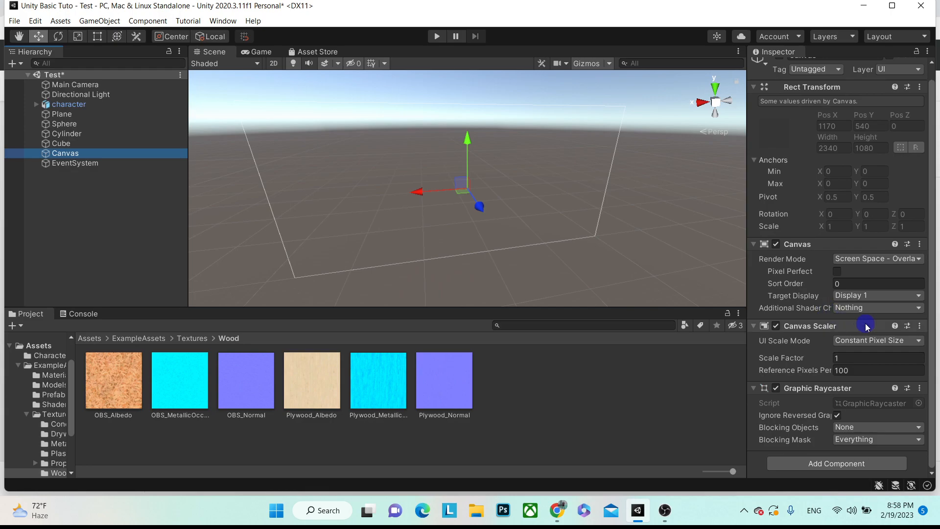
{"action": "left_click", "coordinate": [871, 263]}
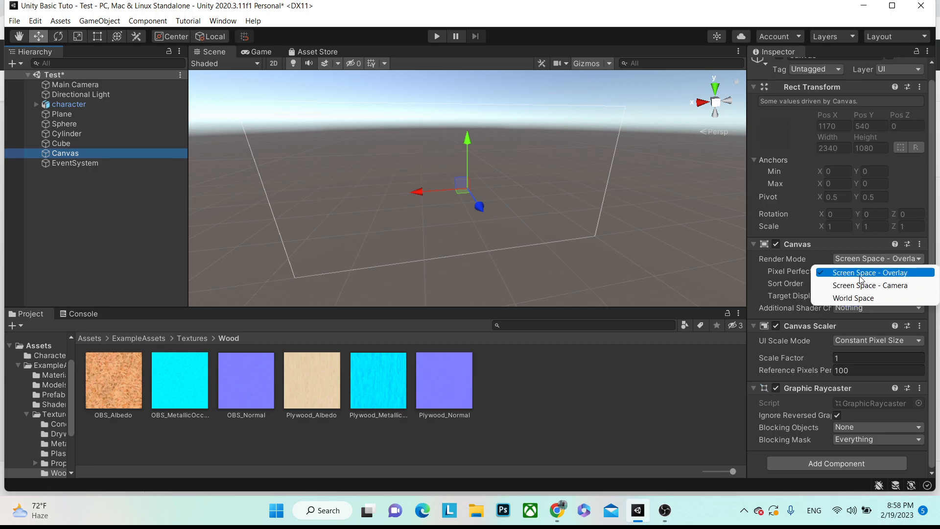
{"action": "left_click", "coordinate": [860, 279]}
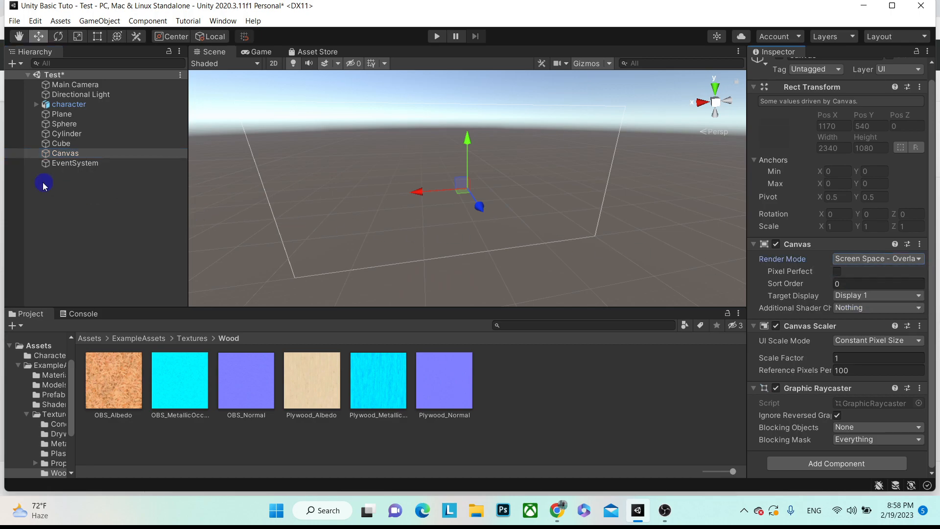
{"action": "left_click", "coordinate": [52, 172]}
{"action": "left_click", "coordinate": [60, 155]}
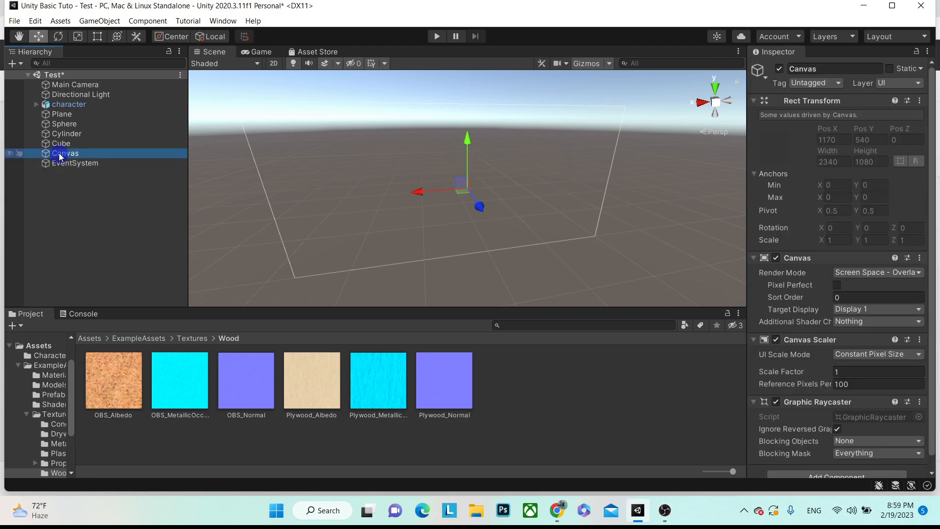
- Add a UI Panel inside the Canvas
{"action": "right_click", "coordinate": [59, 155]}
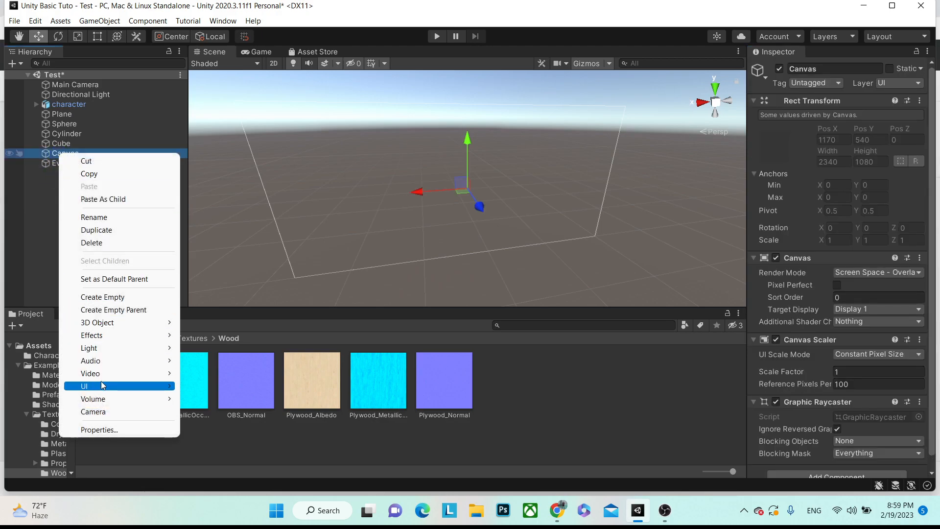
{"action": "mouse_move", "coordinate": [101, 385]}
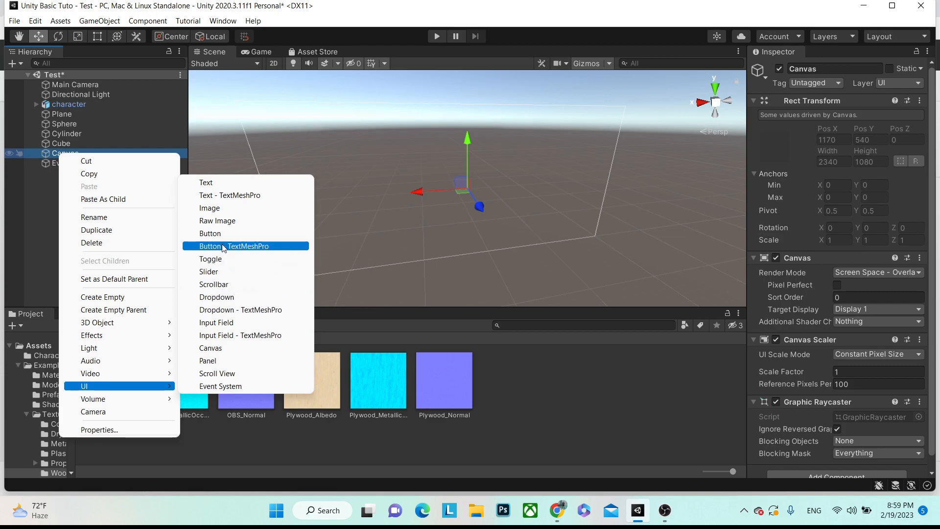
{"action": "left_click", "coordinate": [211, 360]}
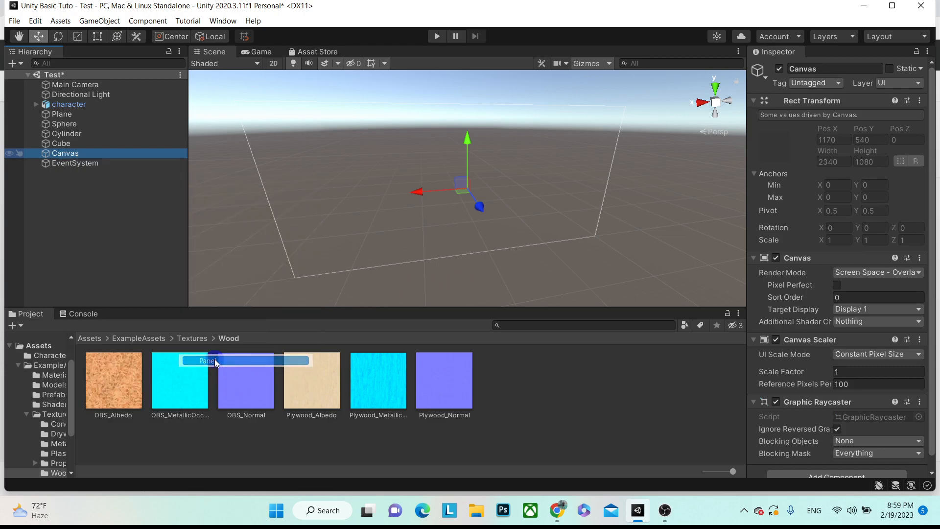
{"action": "left_click", "coordinate": [87, 236]}
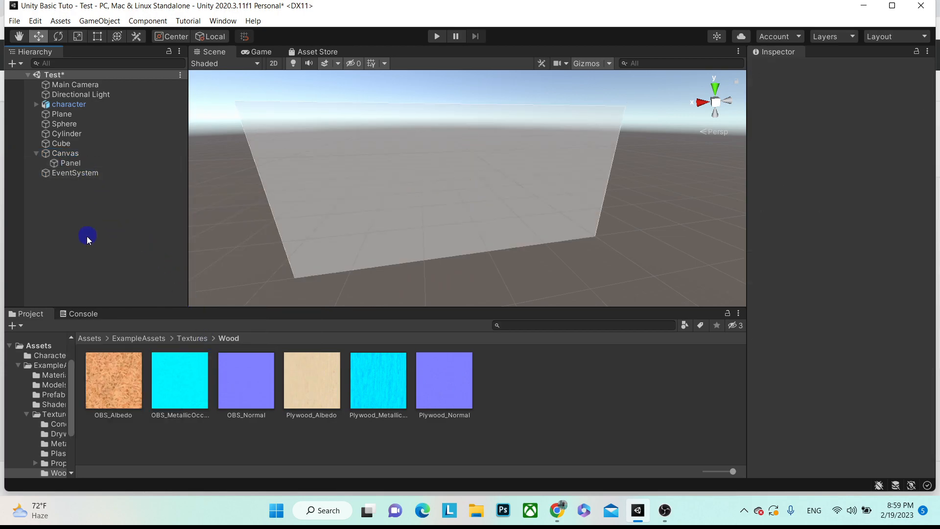
- Add a UI Button inside the Panel and frame it in view
{"action": "right_click", "coordinate": [78, 163]}
{"action": "mouse_move", "coordinate": [142, 397]}
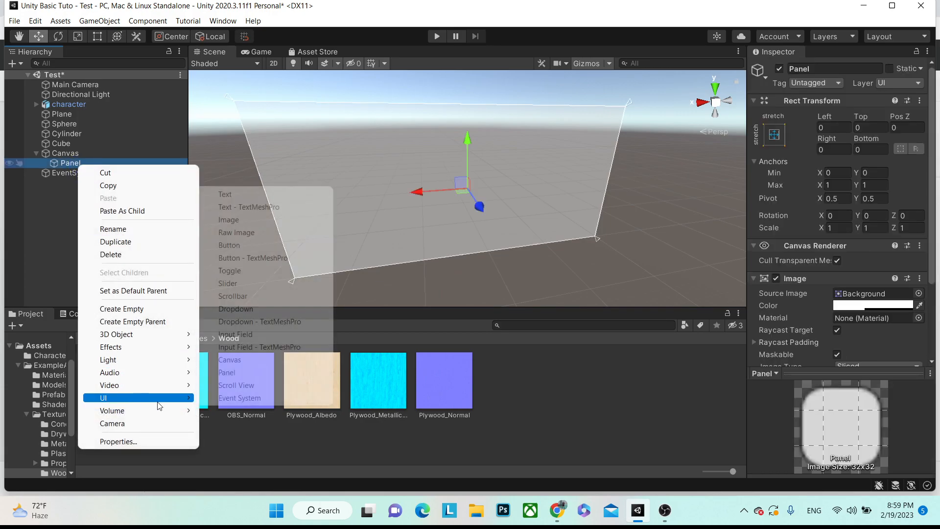
{"action": "left_click", "coordinate": [229, 244]}
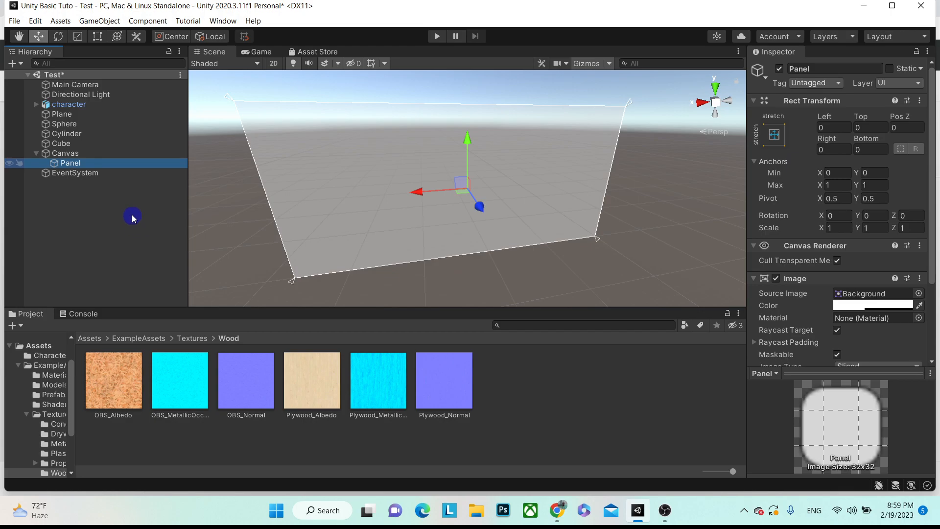
{"action": "double_click", "coordinate": [98, 175]}
{"action": "scroll", "coordinate": [411, 225], "scroll_direction": "down", "scroll_amount": 2}
{"action": "left_click_drag", "start_coordinate": [384, 221], "coordinate": [435, 190], "text": "alt"}
- Switch the Scene view to 2D with the Rect tool, then select the Canvas
{"action": "left_click", "coordinate": [274, 63]}
{"action": "key", "text": "t"}
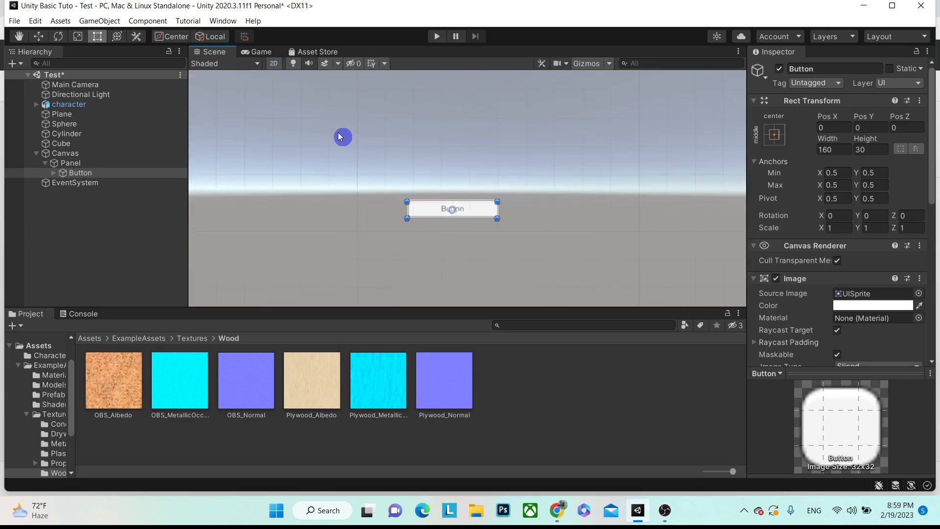
{"action": "scroll", "coordinate": [487, 176], "scroll_direction": "down", "scroll_amount": 3}
{"action": "scroll", "coordinate": [493, 186], "scroll_direction": "up", "scroll_amount": 3}
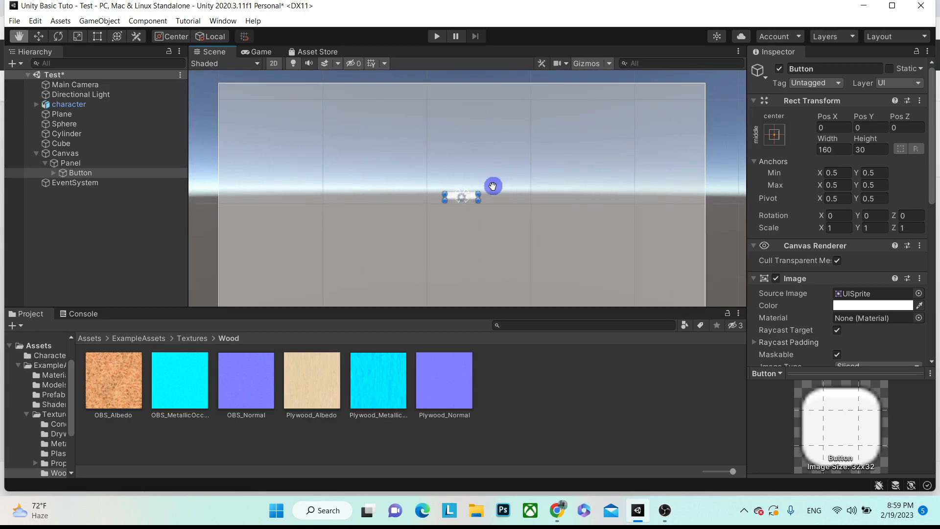
{"action": "left_click", "coordinate": [78, 153]}
- Delete the old Canvas and add a new UI Button with its own Canvas, framed in view
{"action": "key", "text": "Delete"}
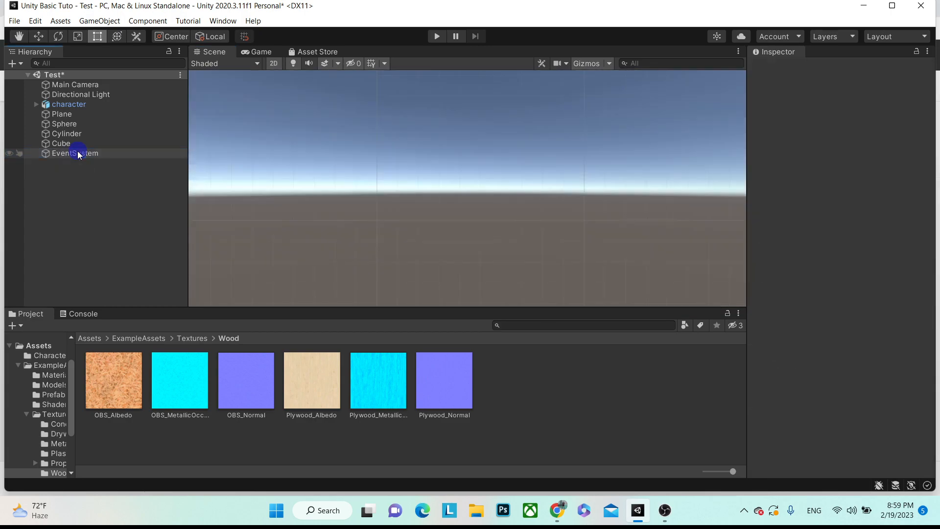
{"action": "right_click", "coordinate": [44, 214]}
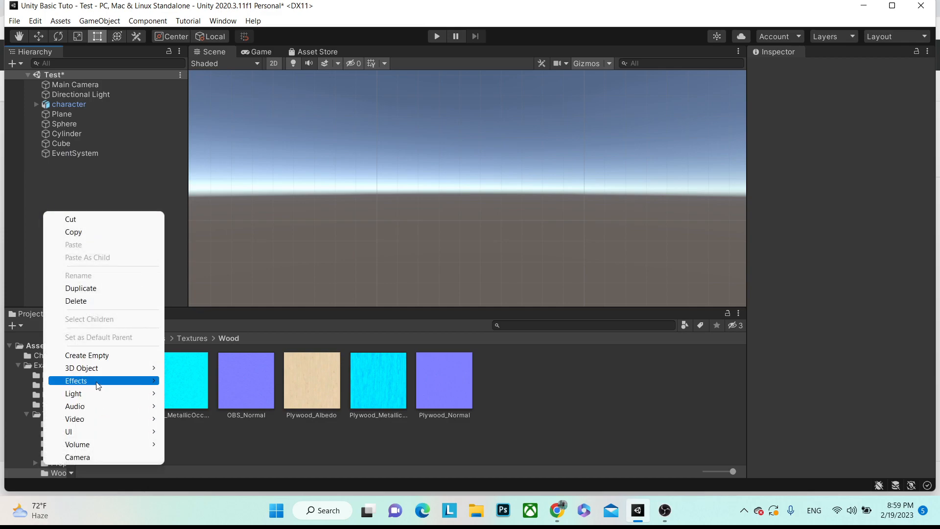
{"action": "mouse_move", "coordinate": [98, 429]}
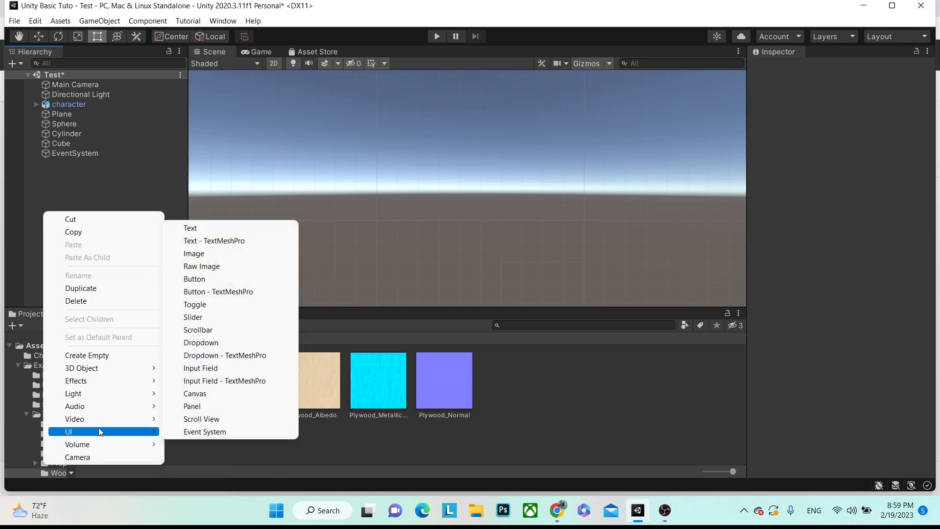
{"action": "left_click", "coordinate": [205, 283]}
{"action": "left_click", "coordinate": [91, 201]}
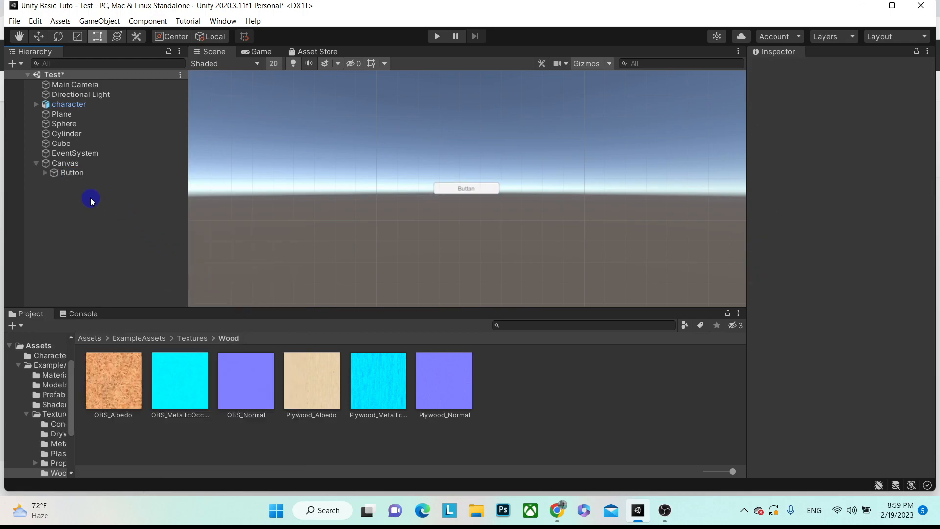
{"action": "left_click", "coordinate": [74, 163]}
{"action": "double_click", "coordinate": [74, 174]}
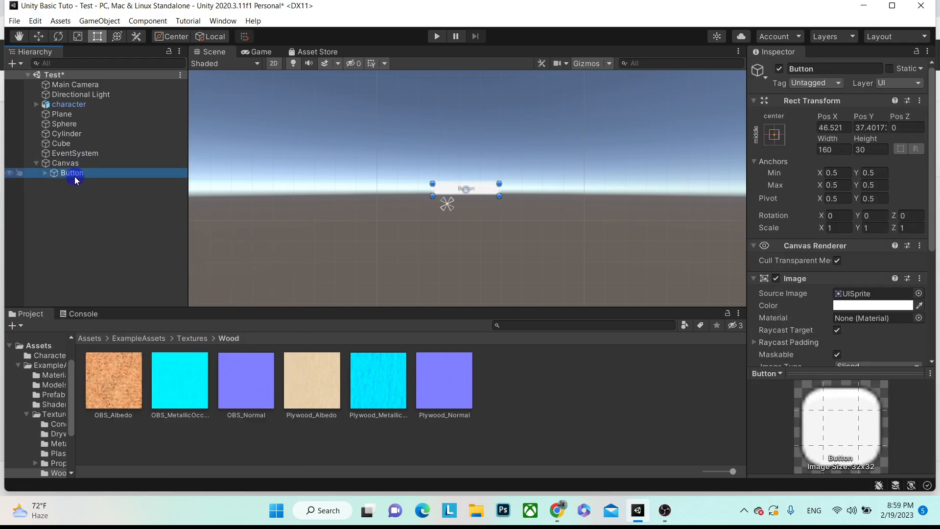
- Inspect the Button's Rect Transform width, Pos X, Pos Y and X scale fields
{"action": "scroll", "coordinate": [514, 210], "scroll_direction": "down", "scroll_amount": 3}
{"action": "scroll", "coordinate": [541, 219], "scroll_direction": "down", "scroll_amount": 5}
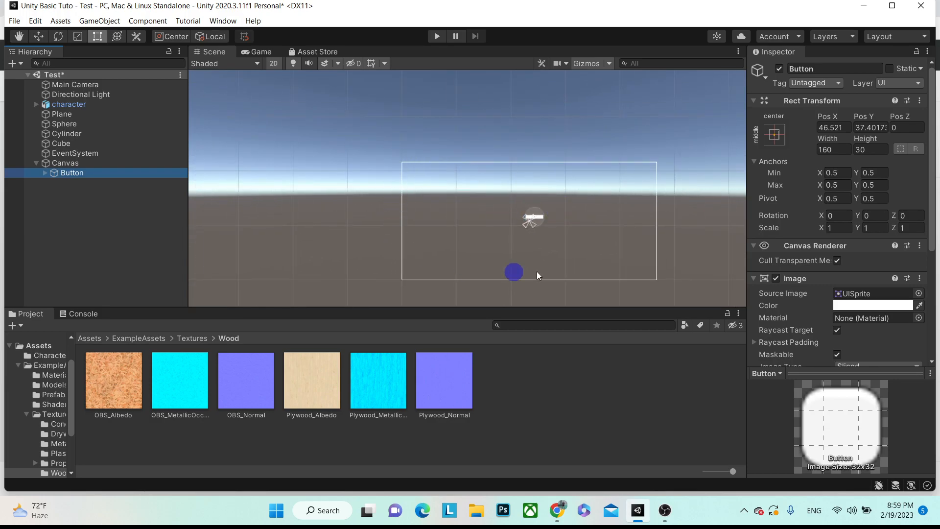
{"action": "scroll", "coordinate": [536, 218], "scroll_direction": "up", "scroll_amount": 3}
{"action": "left_click", "coordinate": [45, 190]}
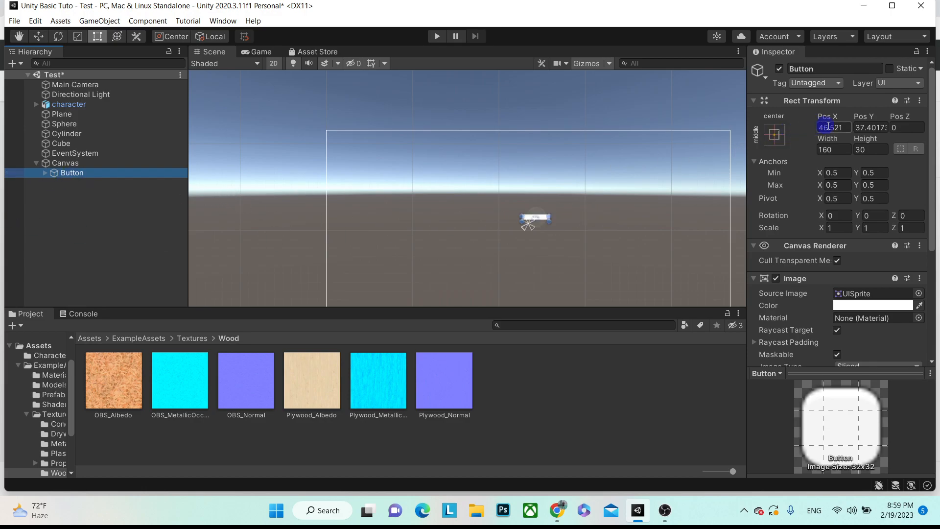
{"action": "left_click", "coordinate": [841, 148]}
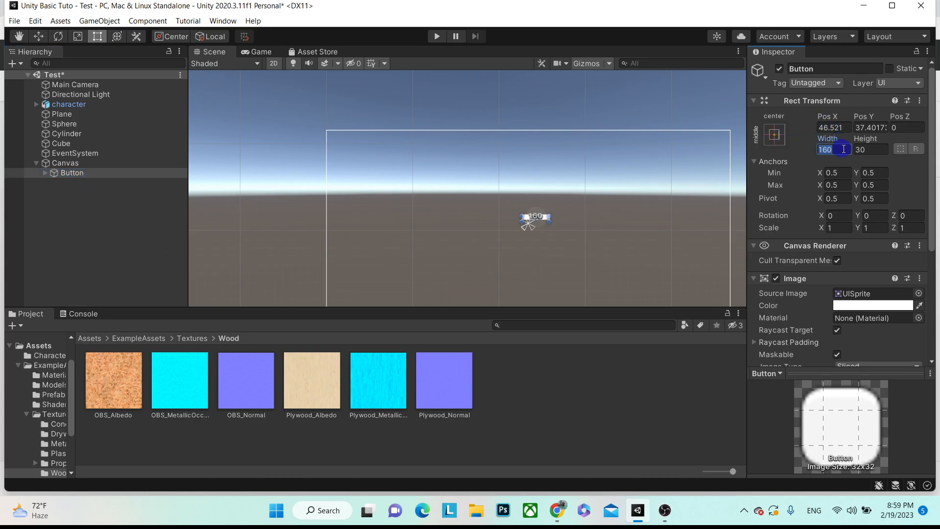
{"action": "left_click", "coordinate": [844, 126]}
{"action": "left_click", "coordinate": [863, 127]}
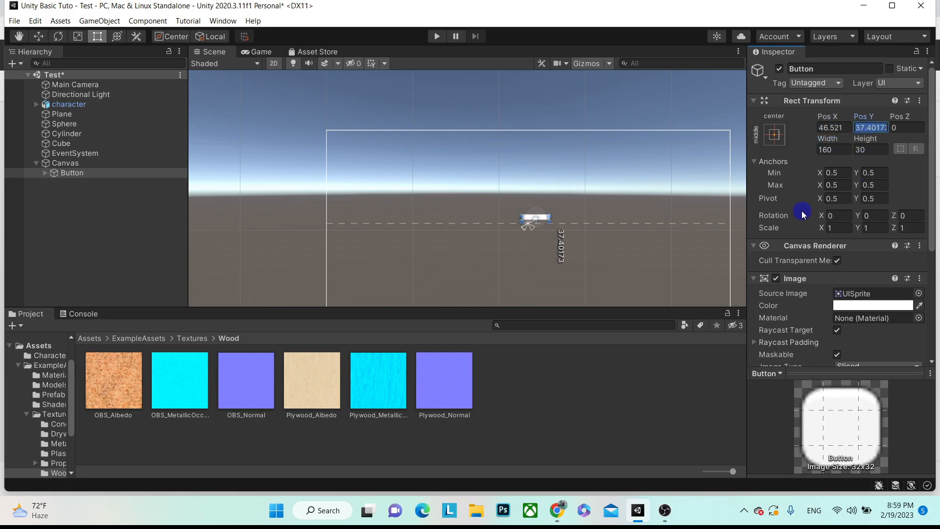
{"action": "left_click", "coordinate": [848, 229]}
- Review the Button's Inspector, then delete the Button from the Canvas
{"action": "scroll", "coordinate": [871, 225], "scroll_direction": "down", "scroll_amount": 10}
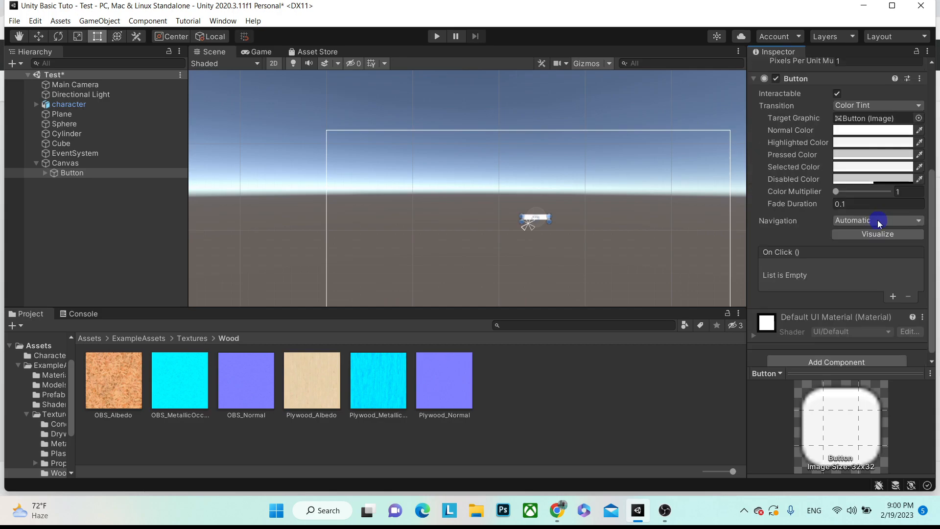
{"action": "scroll", "coordinate": [876, 227], "scroll_direction": "up", "scroll_amount": 5}
{"action": "scroll", "coordinate": [864, 223], "scroll_direction": "down", "scroll_amount": 5}
{"action": "scroll", "coordinate": [833, 186], "scroll_direction": "up", "scroll_amount": 3}
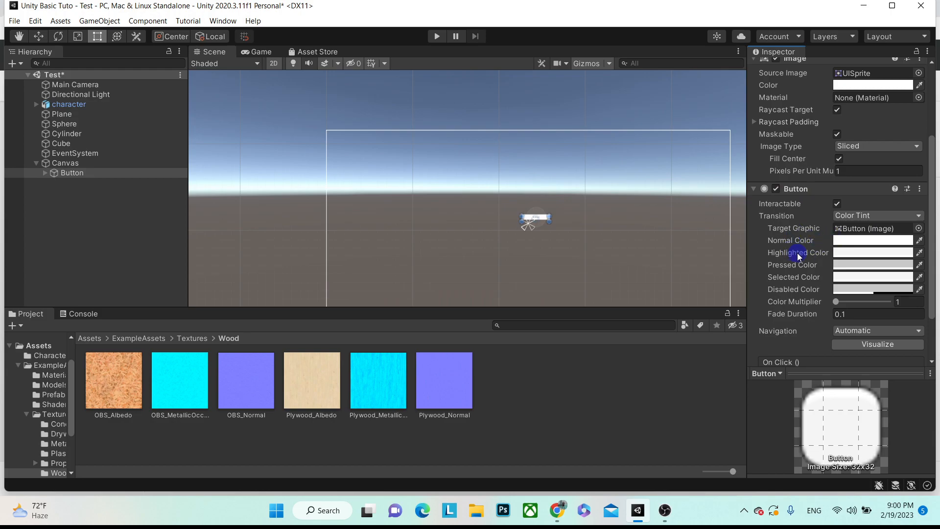
{"action": "scroll", "coordinate": [813, 277], "scroll_direction": "down", "scroll_amount": 3}
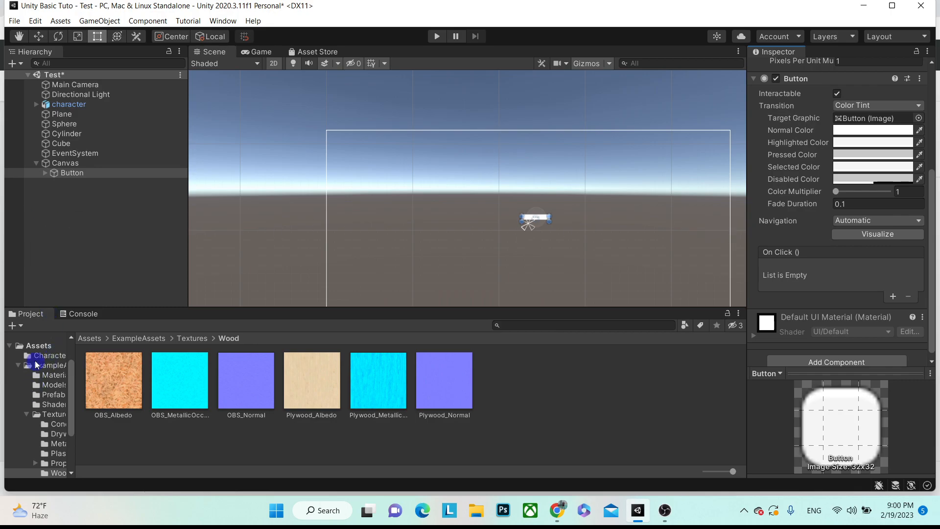
{"action": "scroll", "coordinate": [36, 365], "scroll_direction": "up", "scroll_amount": 3}
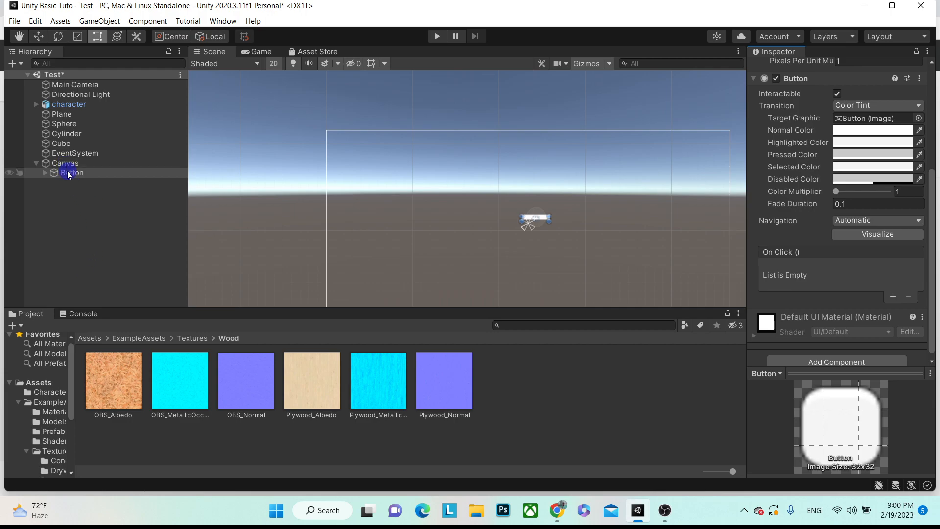
{"action": "key", "text": "Delete"}
- Add a Panel under the Canvas coloured opaque red (FF0000, alpha 255)
{"action": "left_click", "coordinate": [66, 165]}
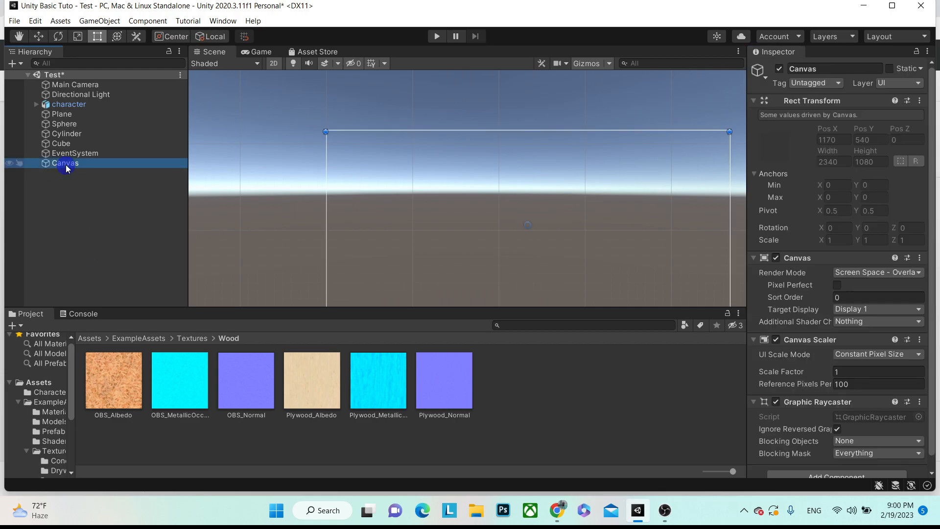
{"action": "right_click", "coordinate": [67, 167]}
{"action": "mouse_move", "coordinate": [127, 398]}
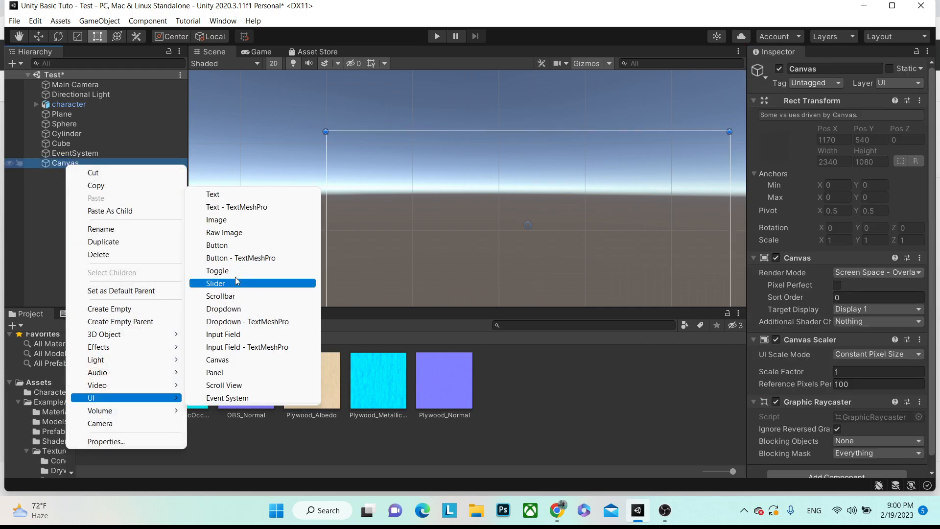
{"action": "left_click", "coordinate": [227, 372]}
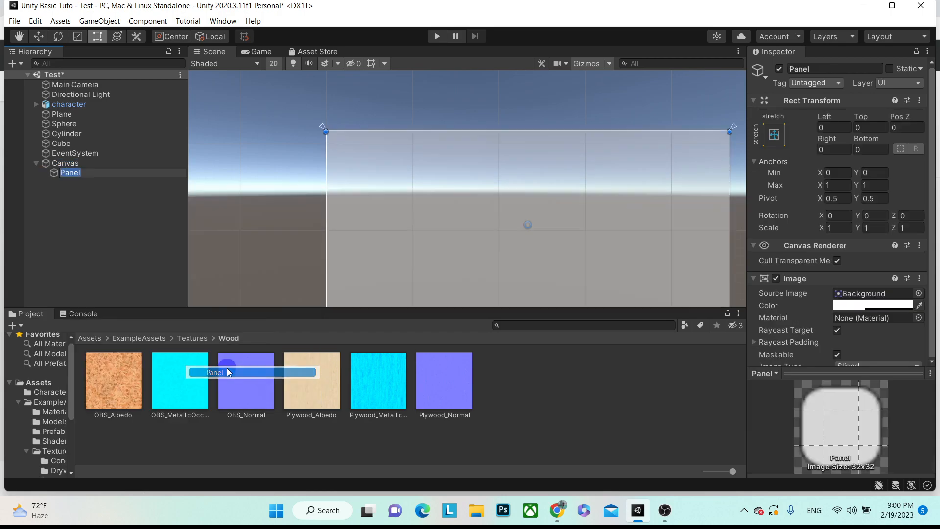
{"action": "left_click", "coordinate": [880, 304]}
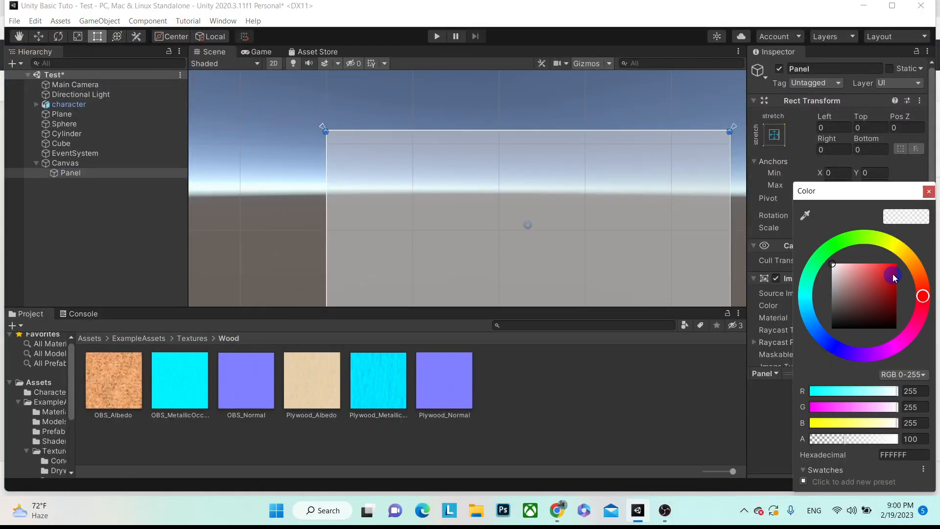
{"action": "left_click", "coordinate": [897, 264]}
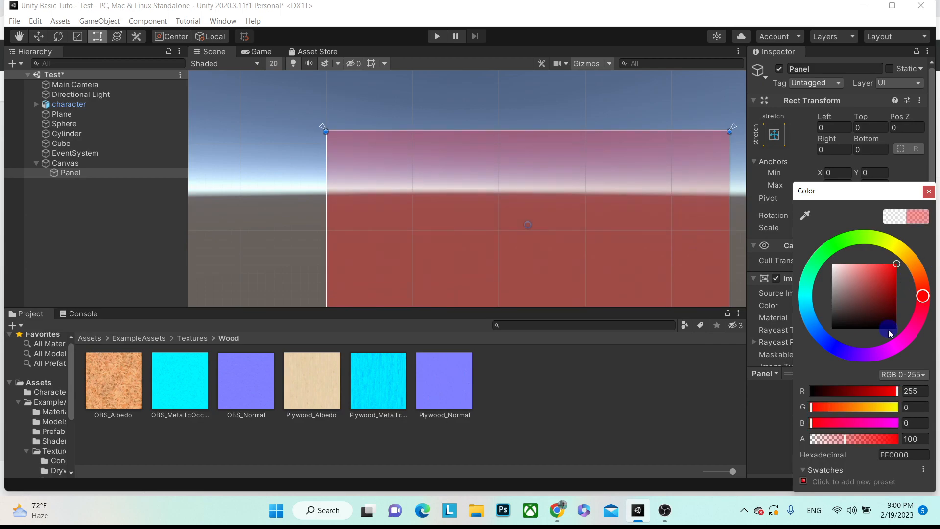
{"action": "left_click", "coordinate": [843, 439]}
{"action": "left_click_drag", "start_coordinate": [842, 440], "coordinate": [939, 439]}
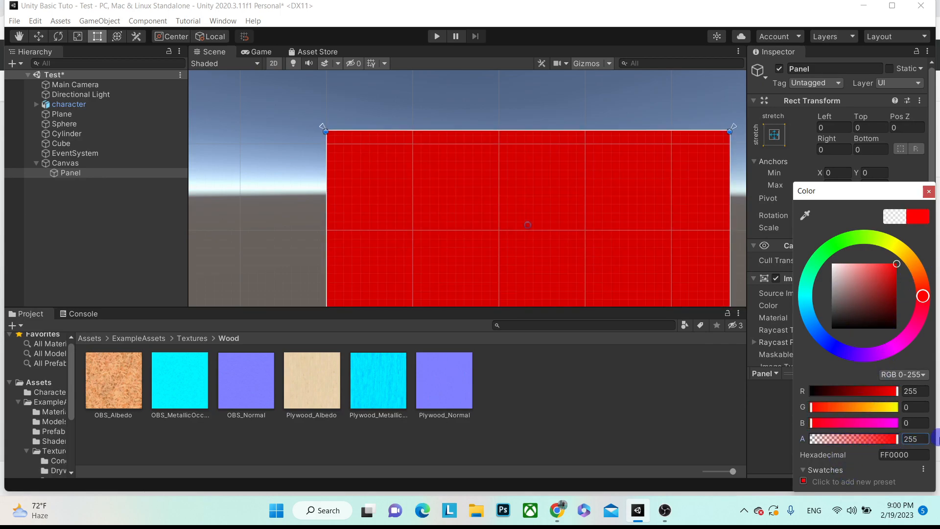
{"action": "left_click", "coordinate": [929, 192]}
- Save the scene with Ctrl+S and open the Assets/Scripts folder
{"action": "scroll", "coordinate": [286, 113], "scroll_direction": "down", "scroll_amount": 4}
{"action": "key", "text": "ctrl+s"}
{"action": "left_click", "coordinate": [81, 316]}
{"action": "left_click", "coordinate": [36, 315]}
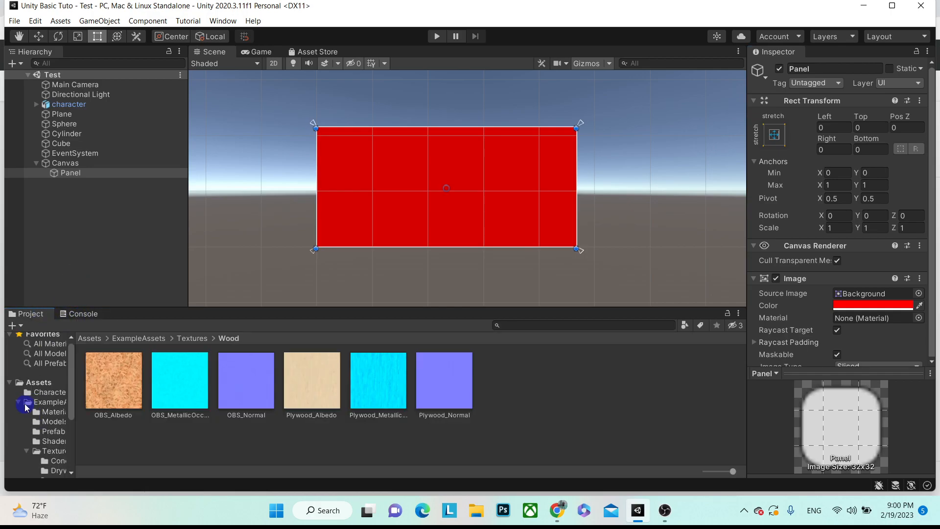
{"action": "left_click", "coordinate": [25, 403]}
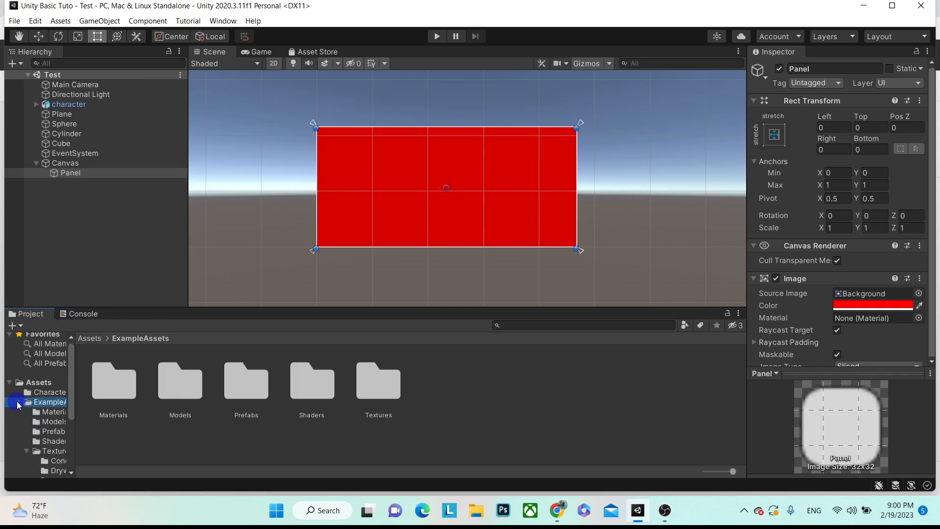
{"action": "left_click", "coordinate": [18, 403]}
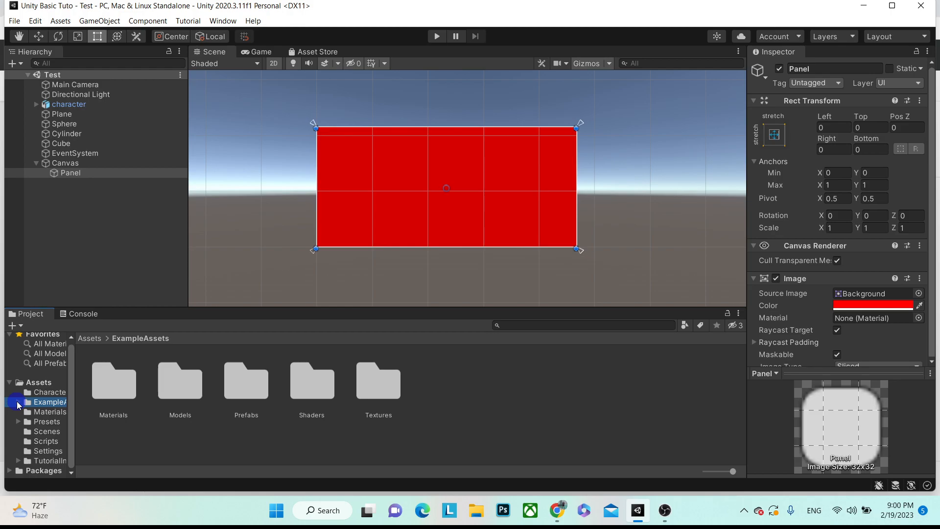
{"action": "left_click", "coordinate": [53, 442]}
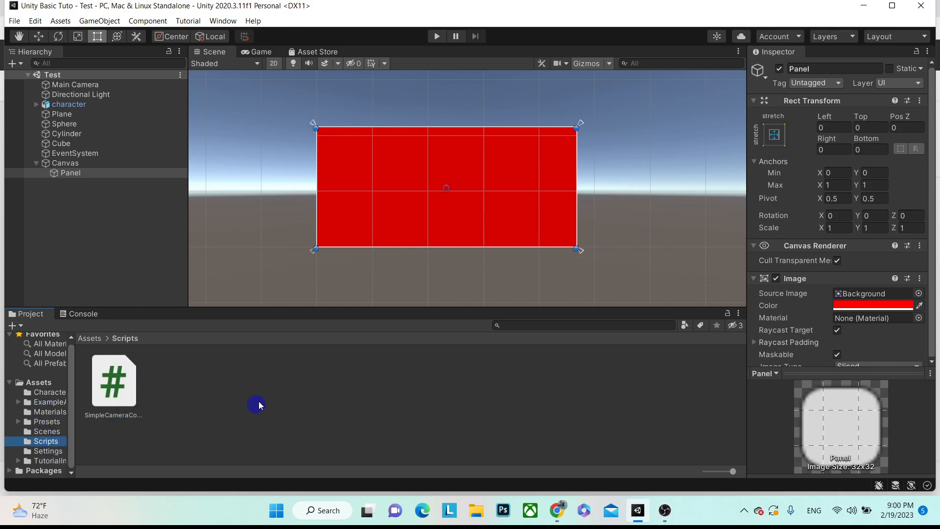
{"action": "left_click", "coordinate": [307, 380]}
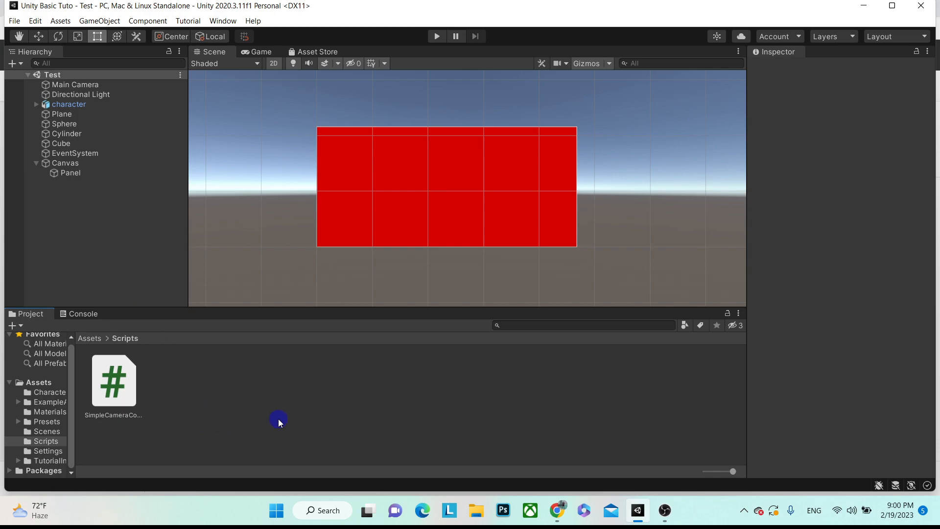
- Create a C# script in the Scripts folder named Test1
{"action": "right_click", "coordinate": [331, 402]}
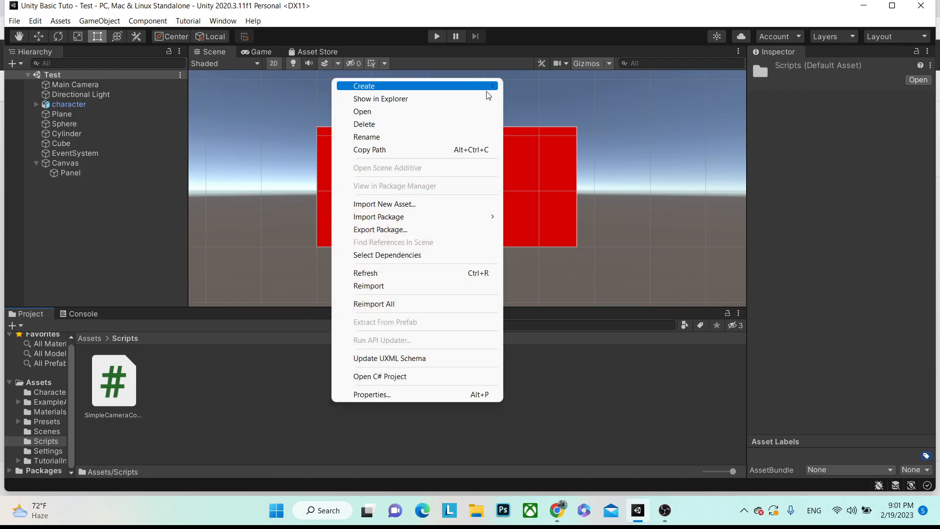
{"action": "mouse_move", "coordinate": [487, 91]}
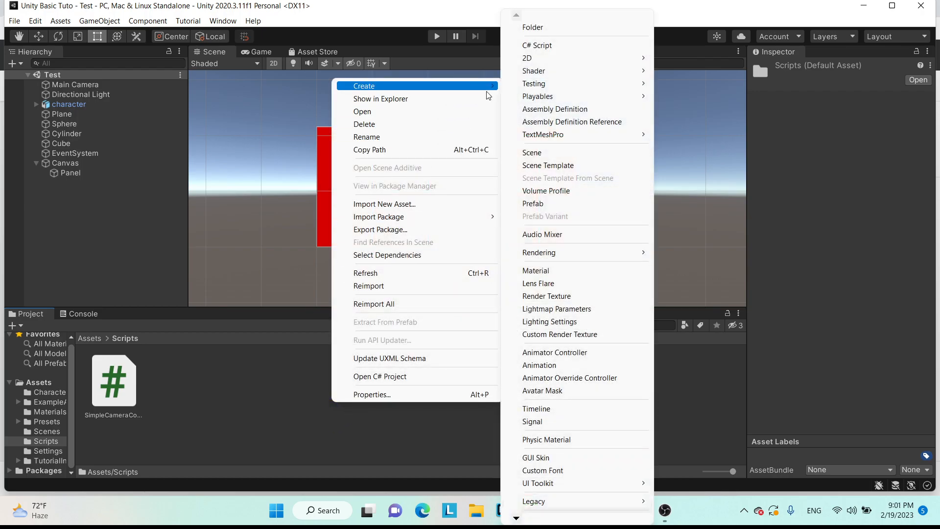
{"action": "left_click", "coordinate": [561, 46]}
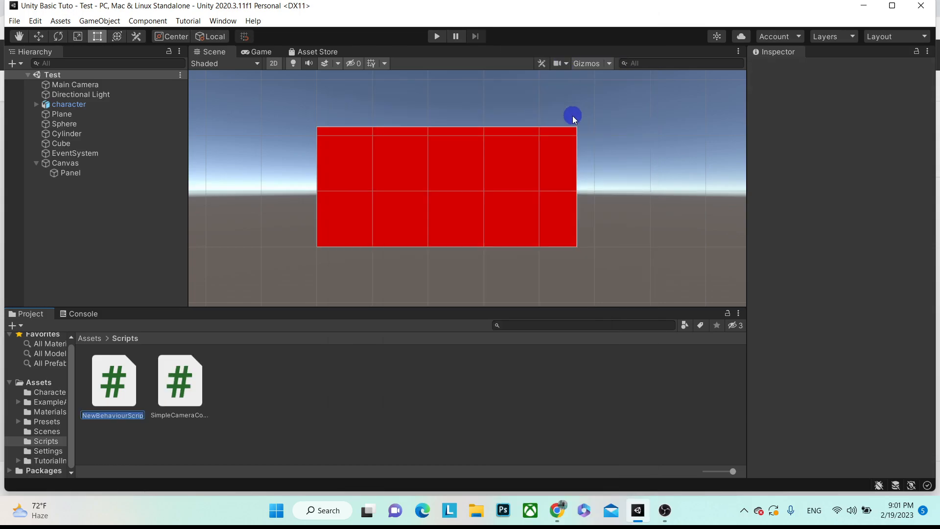
{"action": "type", "text": "Test1"}
{"action": "key", "text": "Return"}
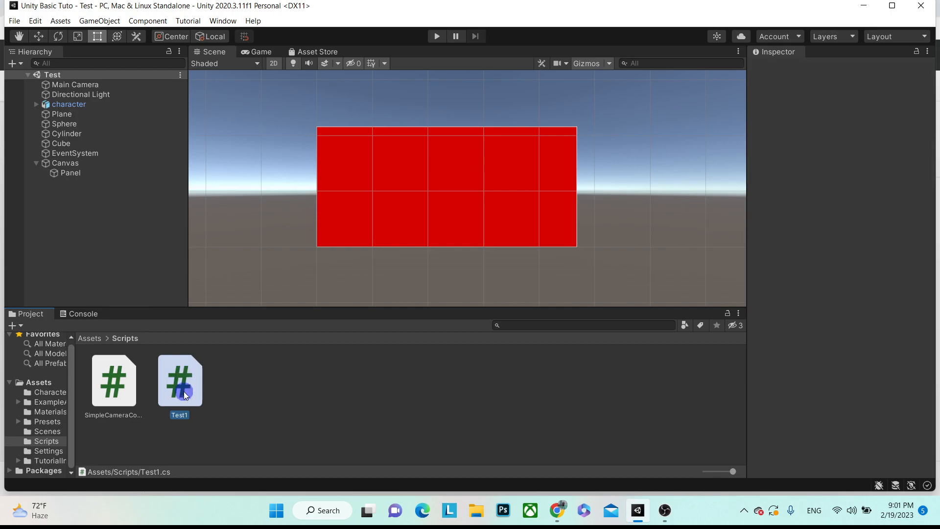
- Open Test1 in Visual Studio, highlight its class code and MonoBehaviour, then return to Unity
{"action": "double_click", "coordinate": [186, 387]}
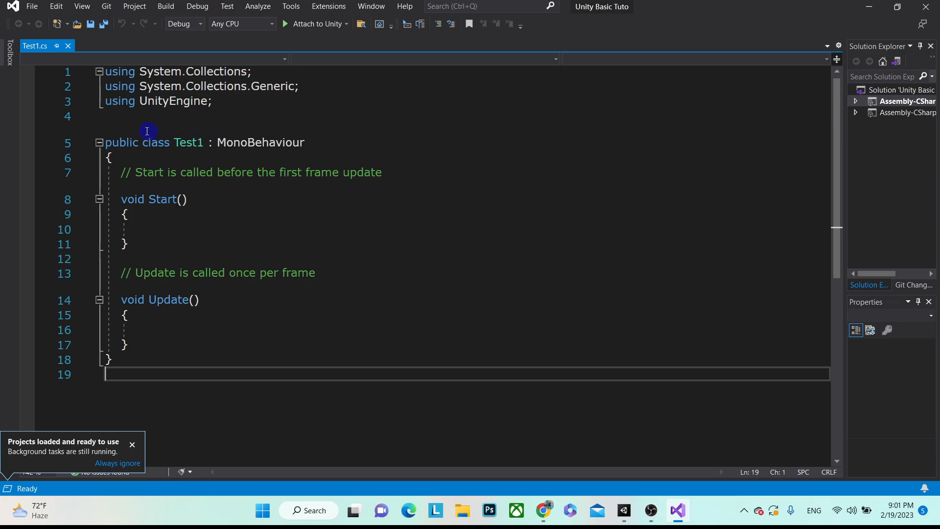
{"action": "left_click_drag", "start_coordinate": [110, 116], "coordinate": [216, 368]}
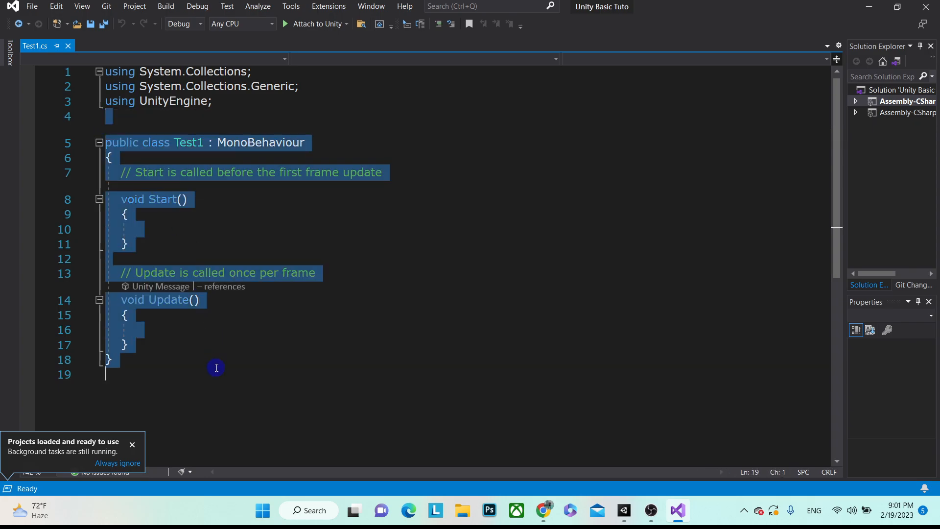
{"action": "left_click", "coordinate": [220, 353]}
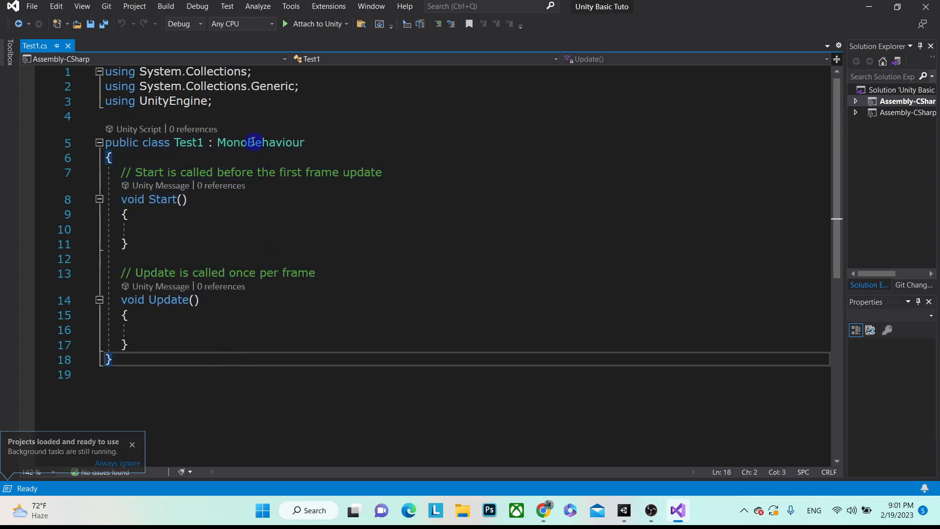
{"action": "left_click_drag", "start_coordinate": [216, 142], "coordinate": [308, 141]}
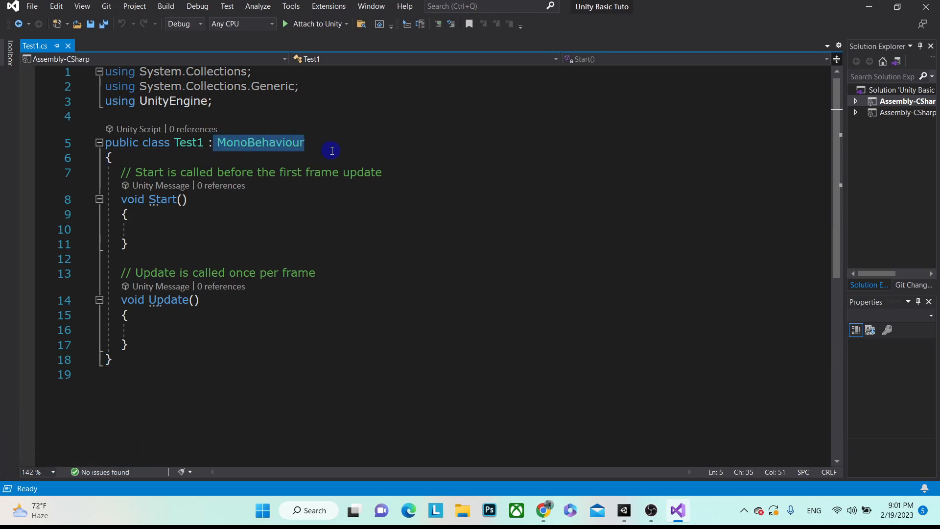
{"action": "mouse_move", "coordinate": [228, 148]}
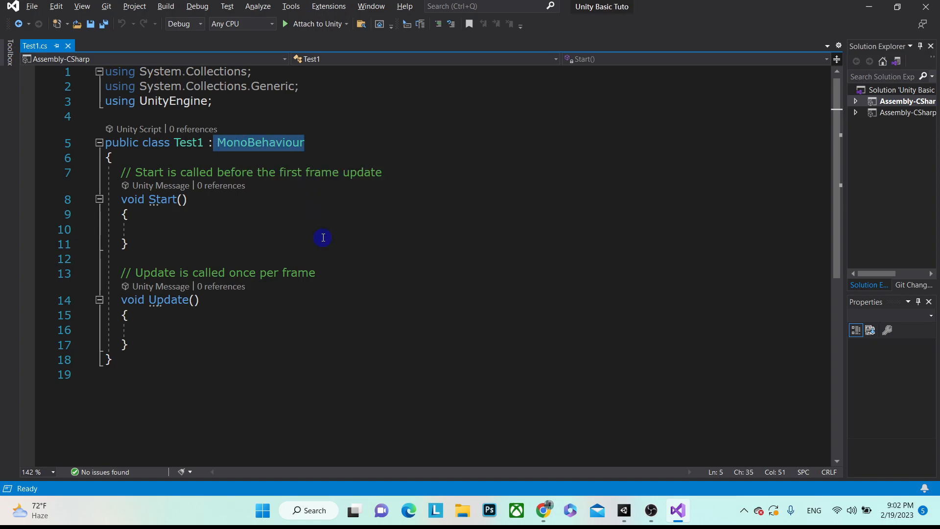
{"action": "key", "text": "alt+Tab"}
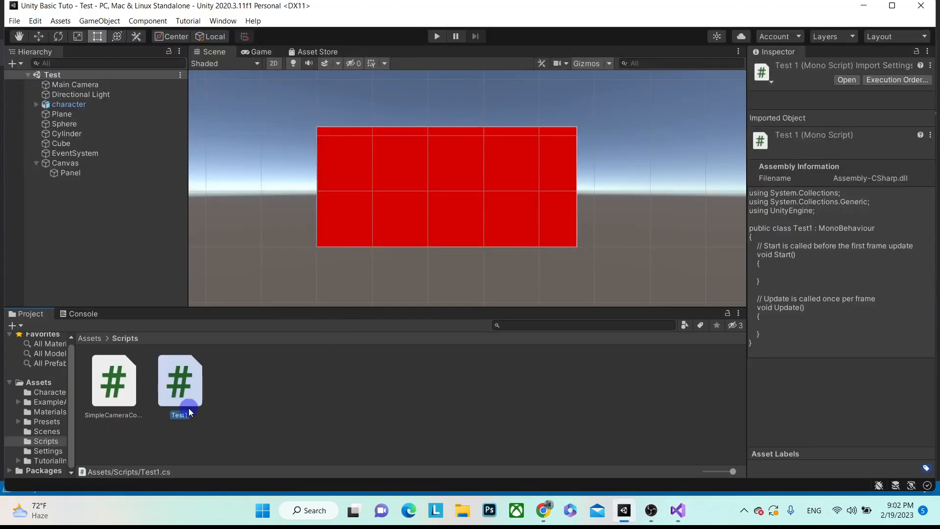
- Reopen Test1, review the code down to Update and MonoBehaviour again, then go back to Unity
{"action": "double_click", "coordinate": [201, 403]}
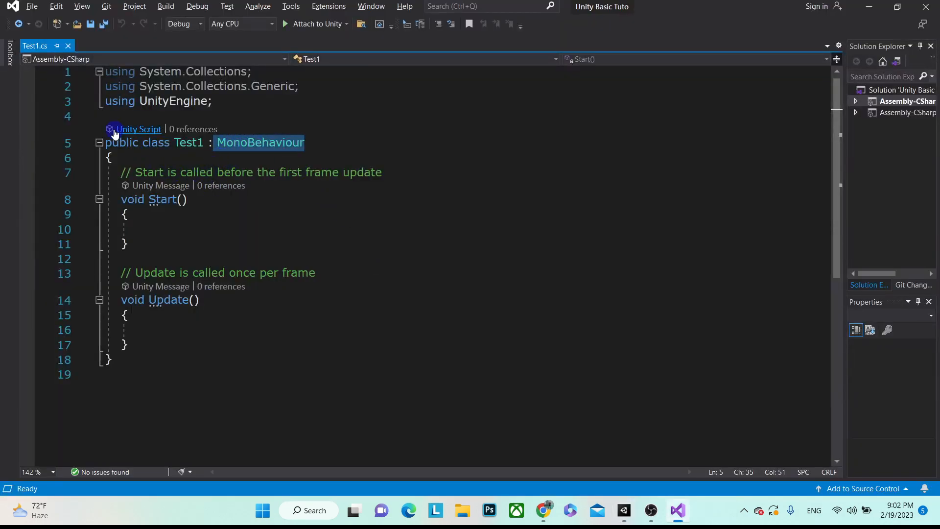
{"action": "left_click_drag", "start_coordinate": [108, 118], "coordinate": [237, 360]}
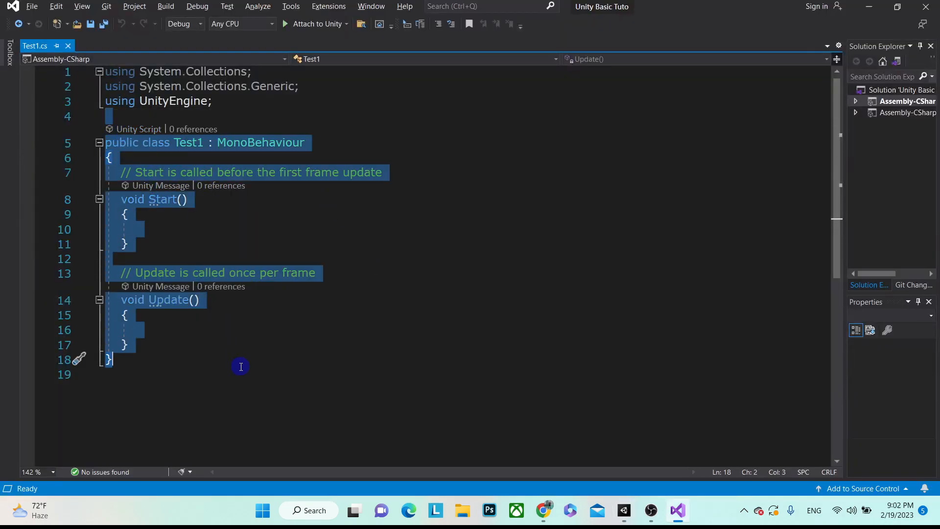
{"action": "key", "text": "alt+Tab"}
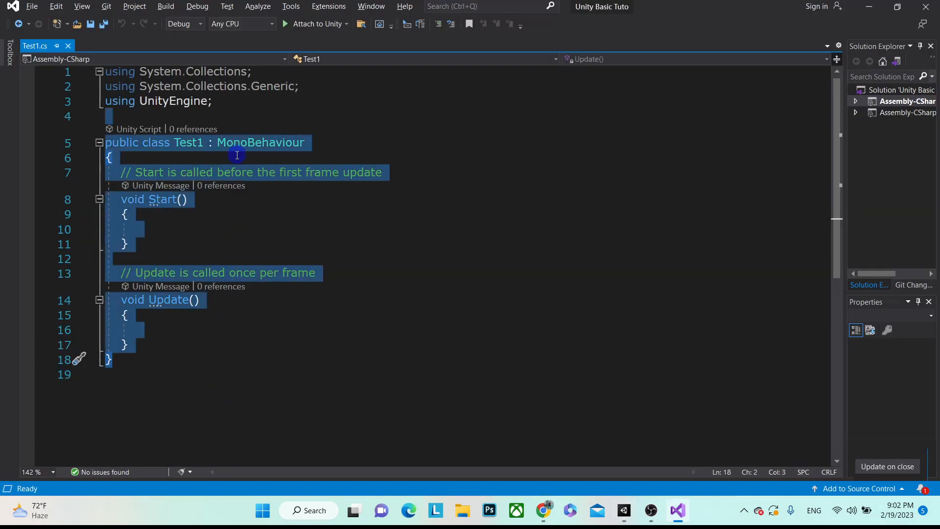
{"action": "left_click", "coordinate": [237, 155]}
{"action": "double_click", "coordinate": [270, 144]}
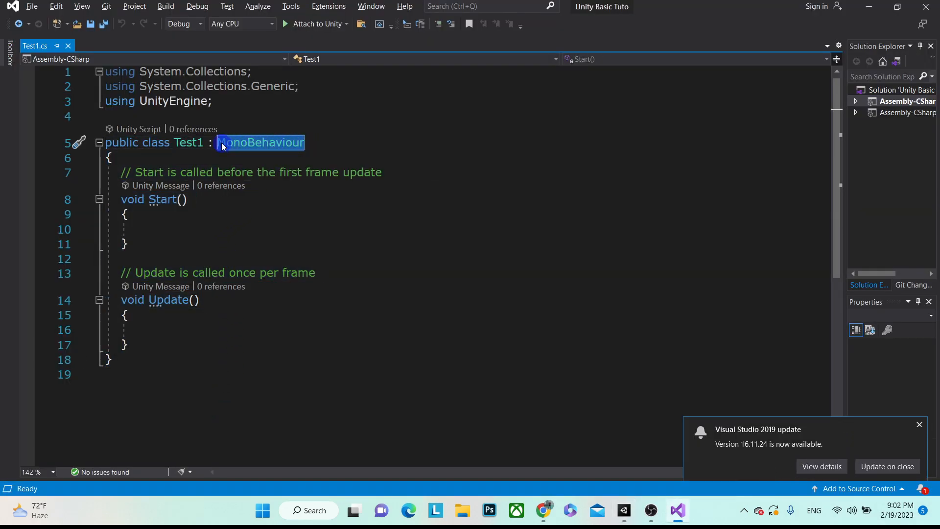
{"action": "key", "text": "alt+Tab"}
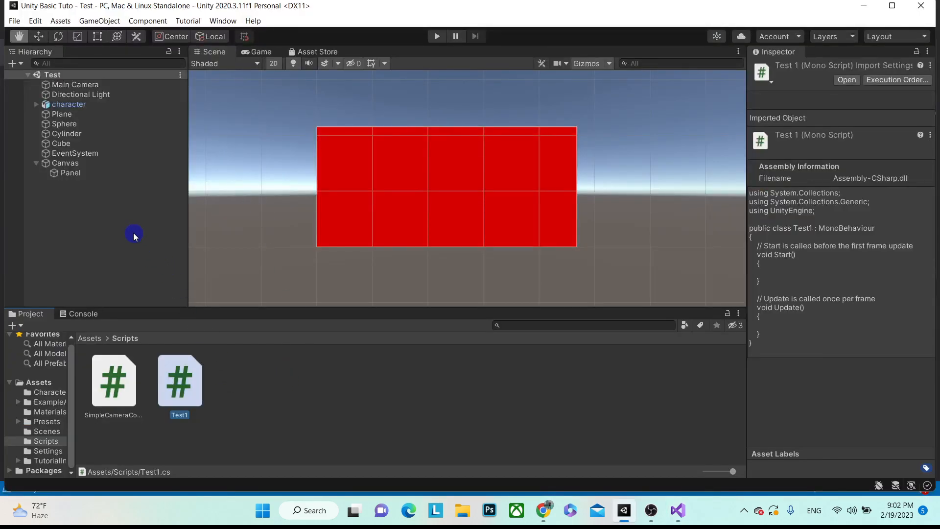
- Add an empty GameObject to the scene and rename it Scripts
{"action": "right_click", "coordinate": [71, 214]}
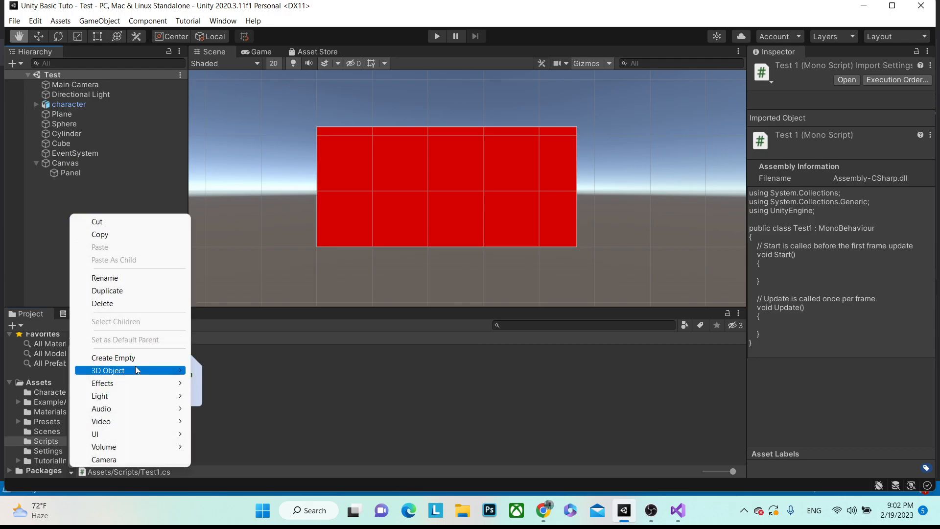
{"action": "left_click", "coordinate": [52, 203]}
{"action": "right_click", "coordinate": [52, 205]}
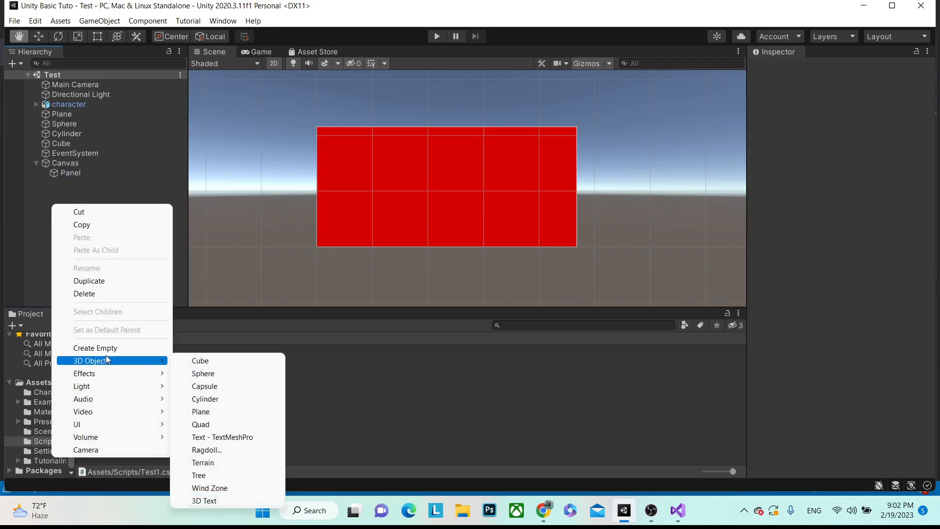
{"action": "mouse_move", "coordinate": [104, 364]}
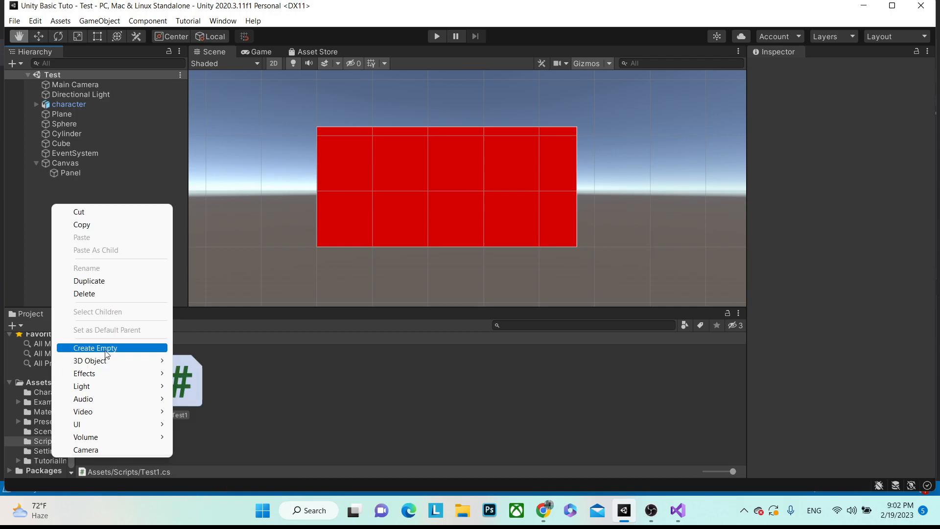
{"action": "left_click", "coordinate": [97, 348]}
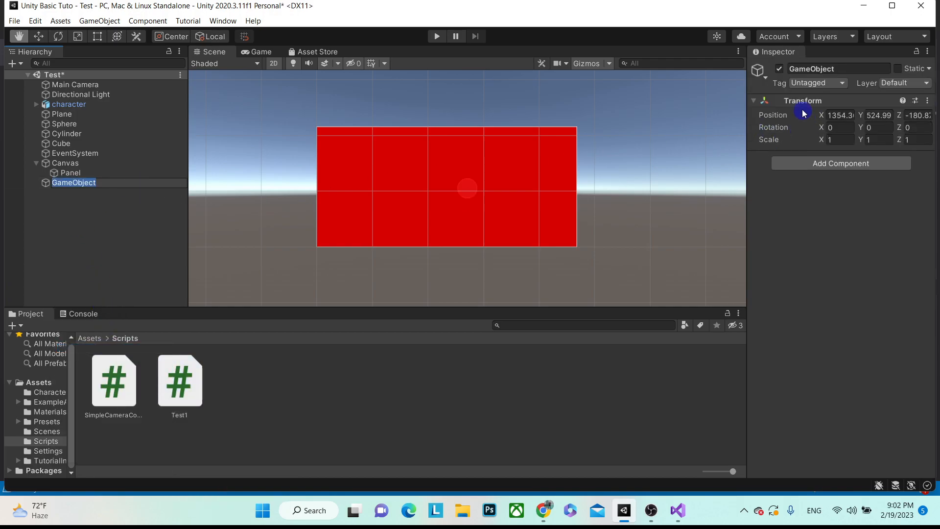
{"action": "left_click", "coordinate": [828, 68]}
{"action": "type", "text": "Scripts"}
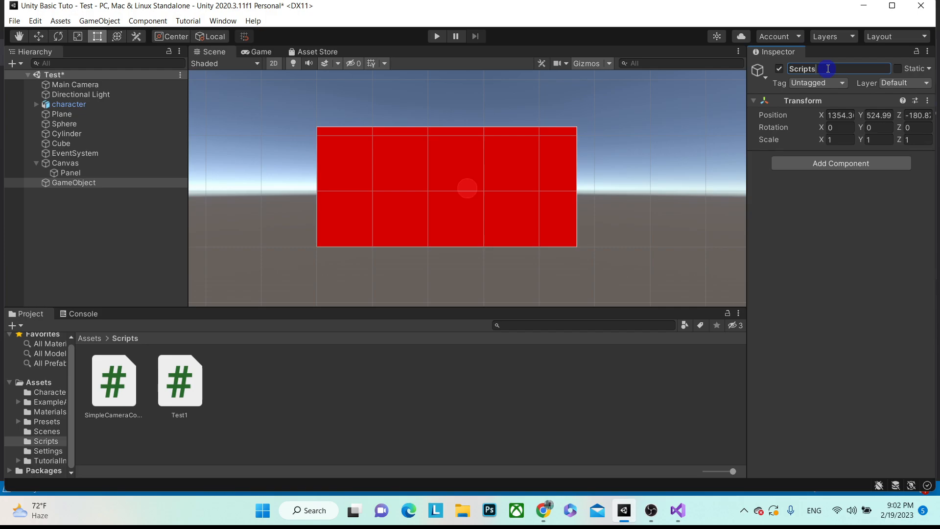
{"action": "right_click", "coordinate": [828, 69]}
{"action": "left_click", "coordinate": [50, 207]}
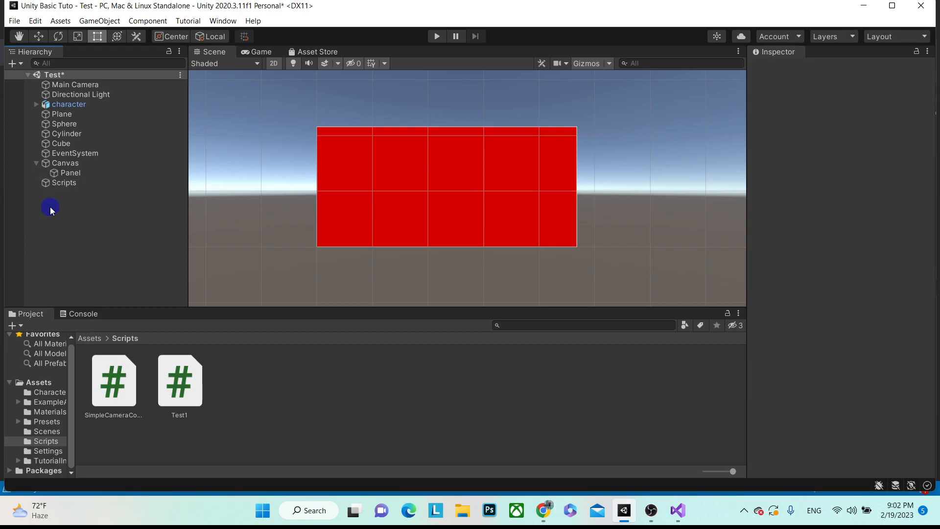
{"action": "left_click", "coordinate": [83, 188]}
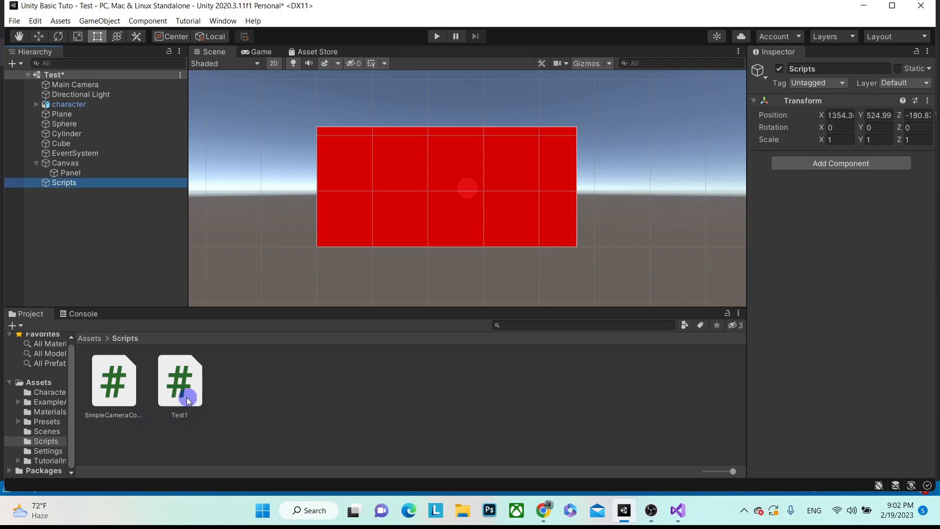
- Attach Test1 to Scripts and remove the component, twice
{"action": "left_click_drag", "start_coordinate": [185, 400], "coordinate": [95, 183]}
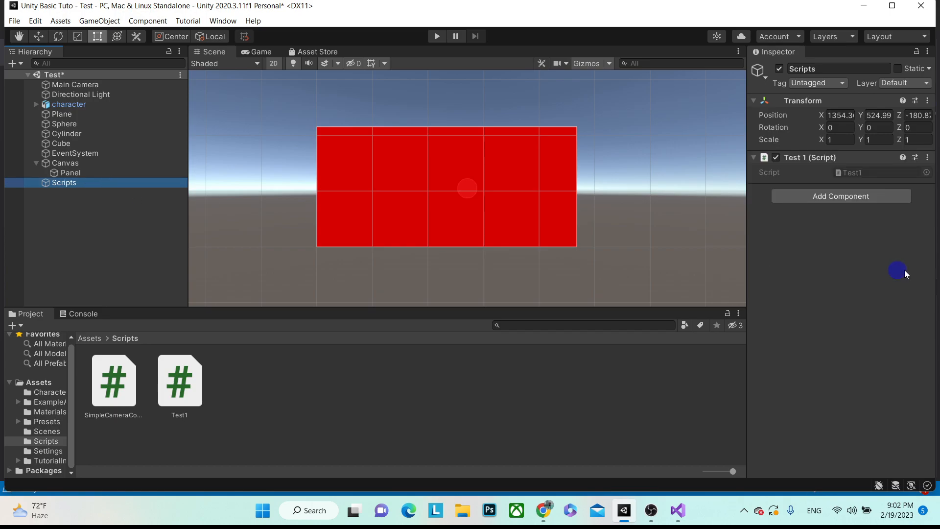
{"action": "left_click", "coordinate": [927, 157]}
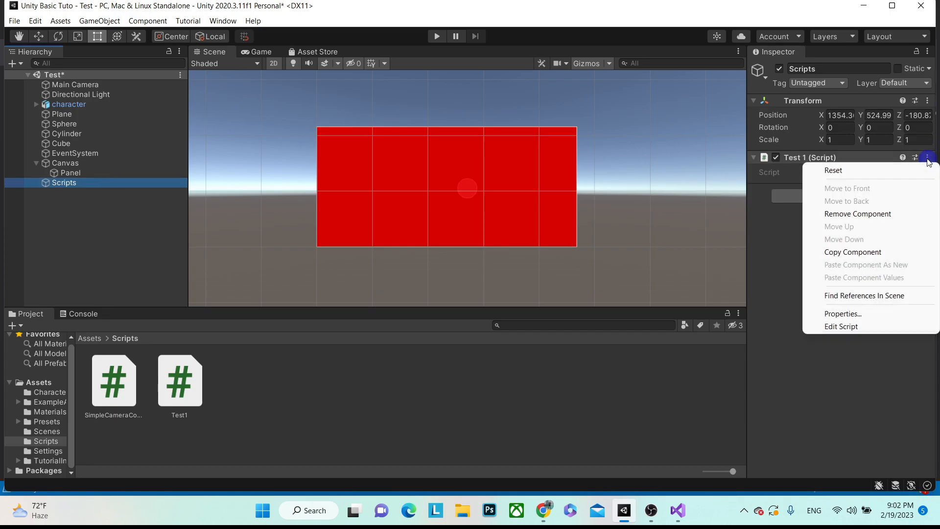
{"action": "left_click", "coordinate": [871, 213]}
{"action": "left_click_drag", "start_coordinate": [184, 402], "coordinate": [919, 230]}
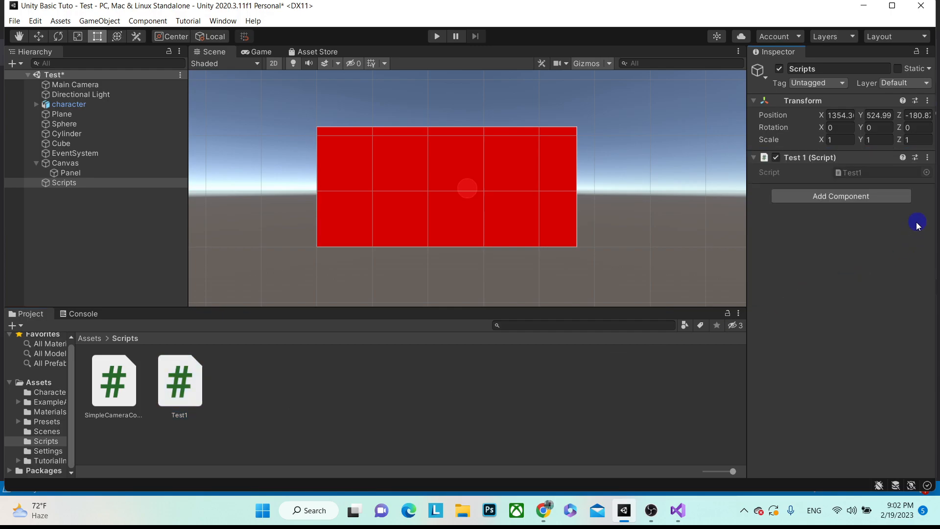
{"action": "left_click", "coordinate": [928, 157]}
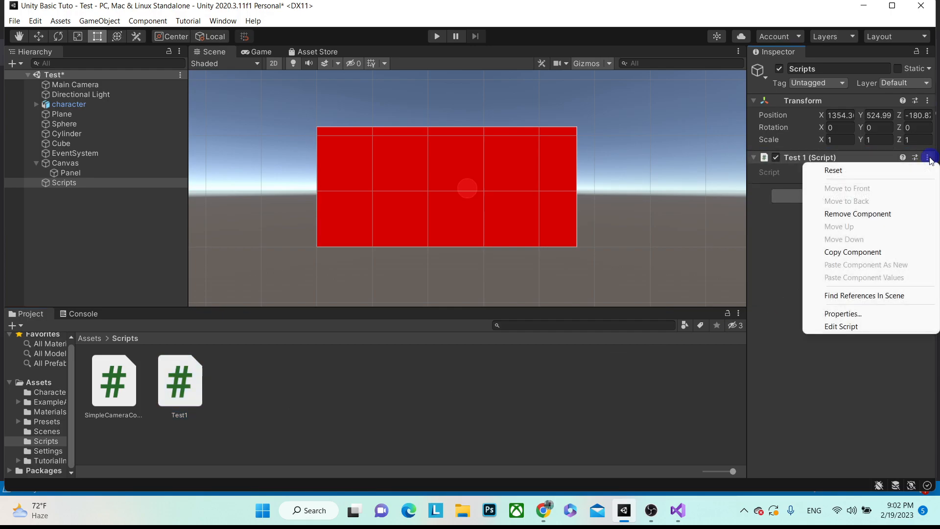
{"action": "left_click", "coordinate": [877, 216]}
- Create and attach a new Test2 script, then move it into the Scripts folder
{"action": "left_click", "coordinate": [830, 165]}
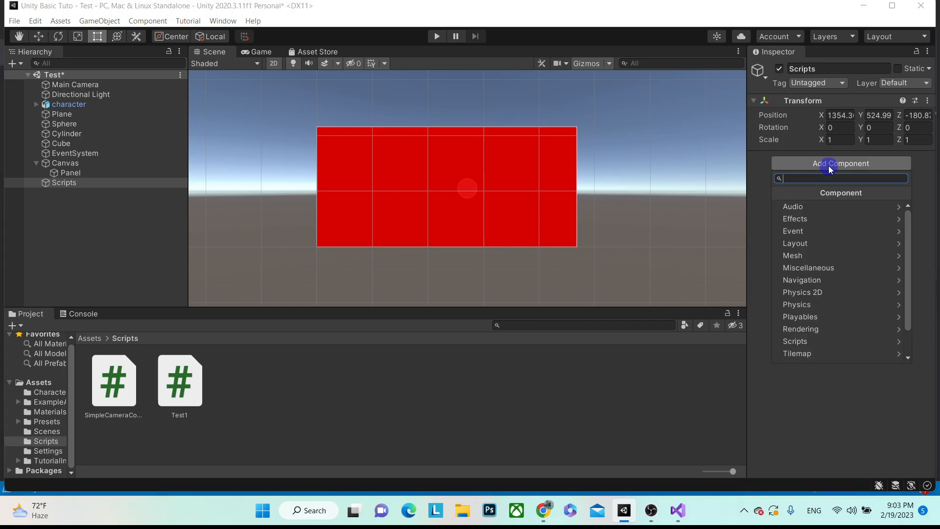
{"action": "type", "text": "T"}
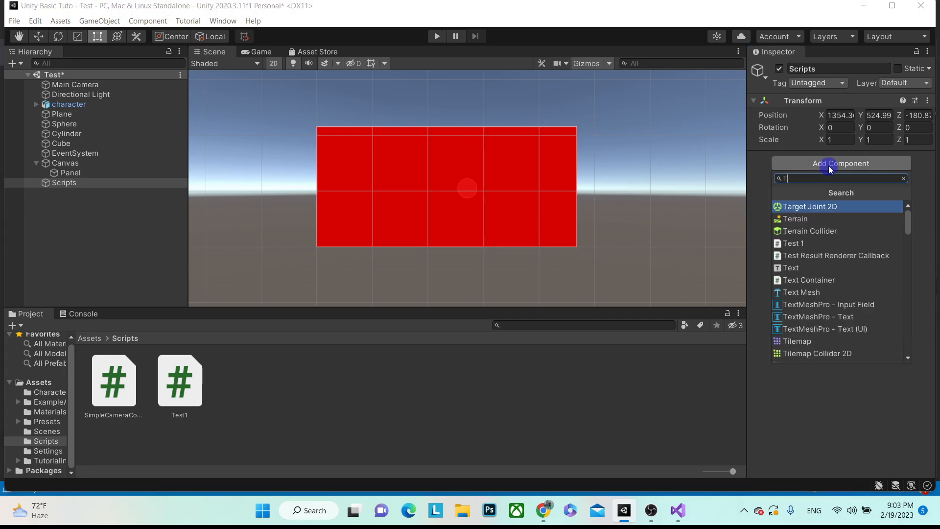
{"action": "type", "text": "est2"}
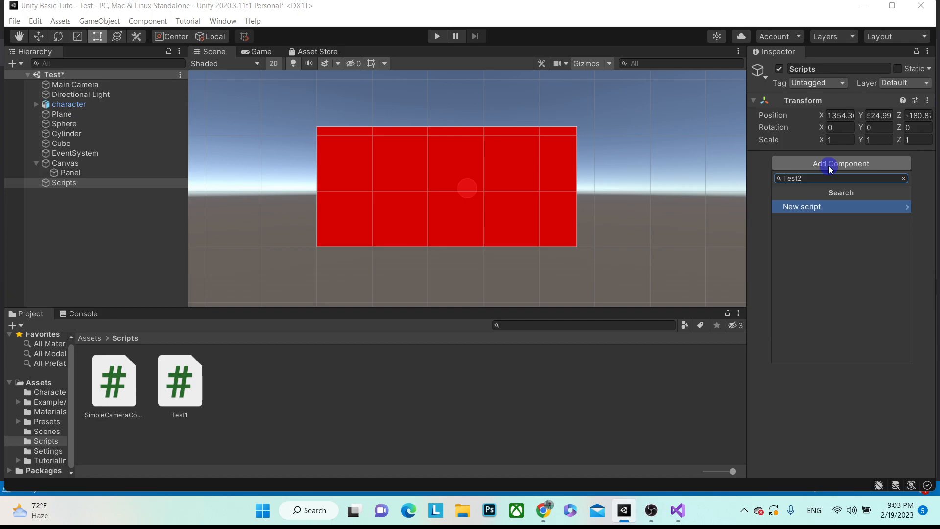
{"action": "left_click", "coordinate": [814, 207]}
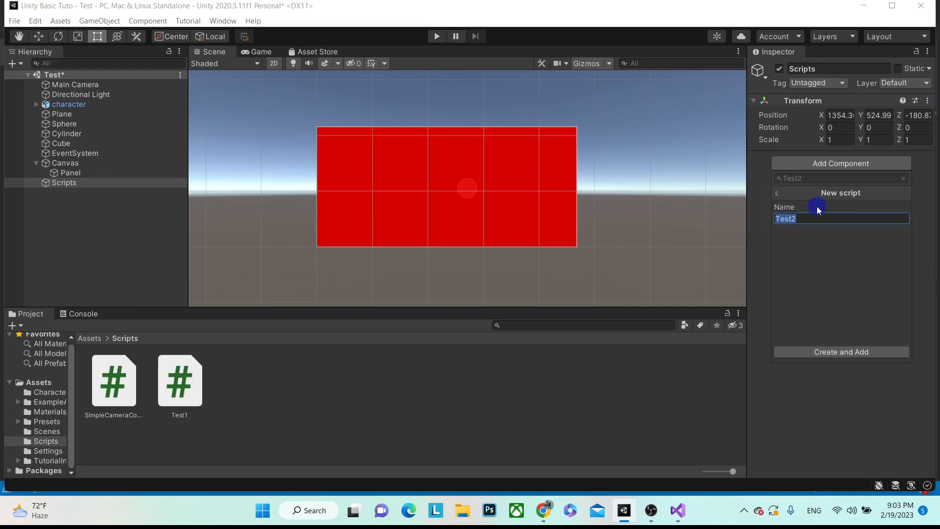
{"action": "left_click", "coordinate": [826, 352]}
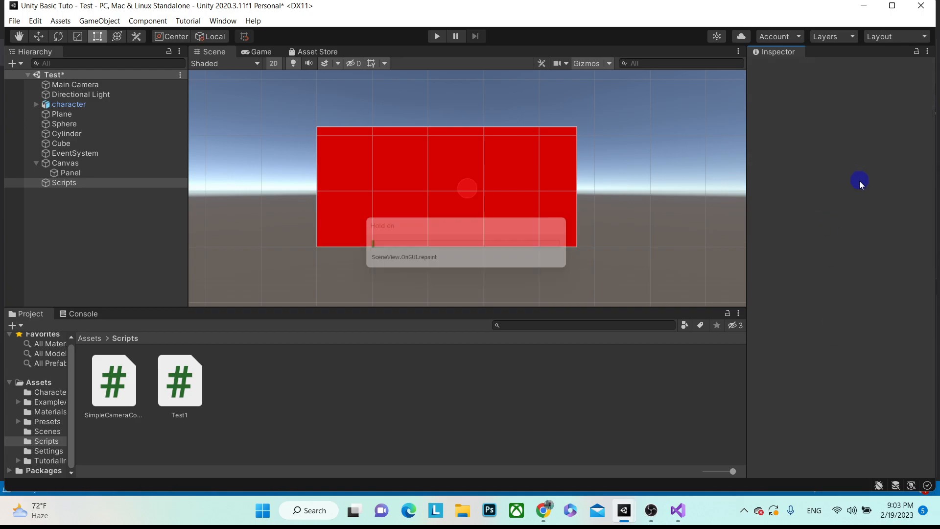
{"action": "left_click", "coordinate": [865, 175]}
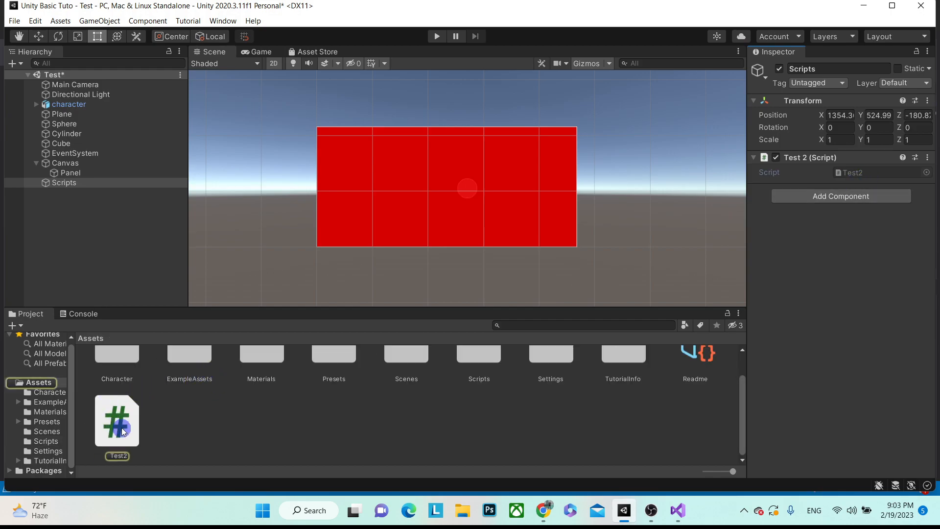
{"action": "left_click_drag", "start_coordinate": [122, 427], "coordinate": [43, 445]}
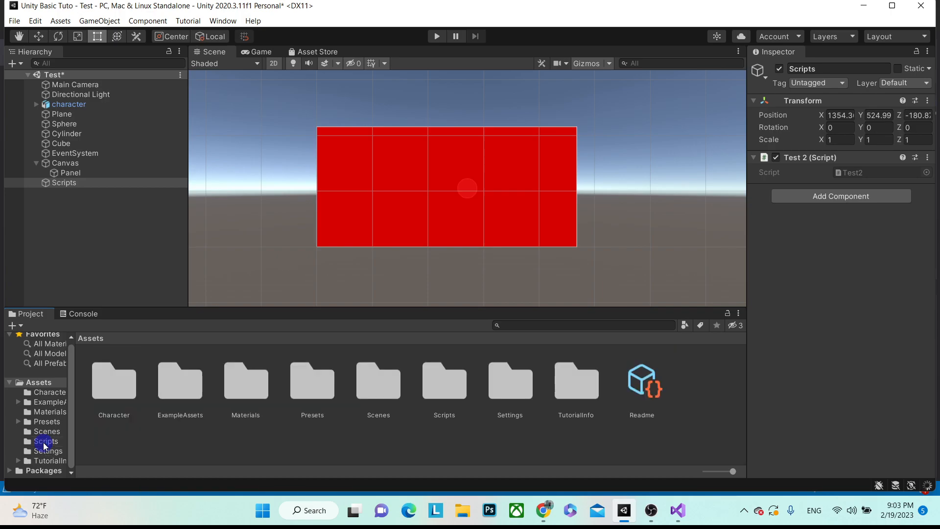
{"action": "left_click", "coordinate": [46, 442]}
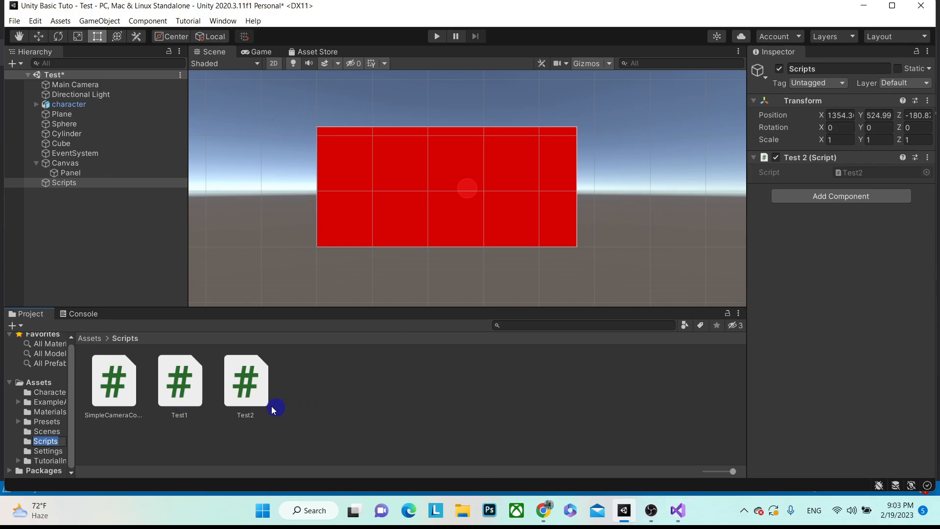
- Replace the Test2 component with Test1 and open Test1 in Visual Studio
{"action": "left_click", "coordinate": [188, 392]}
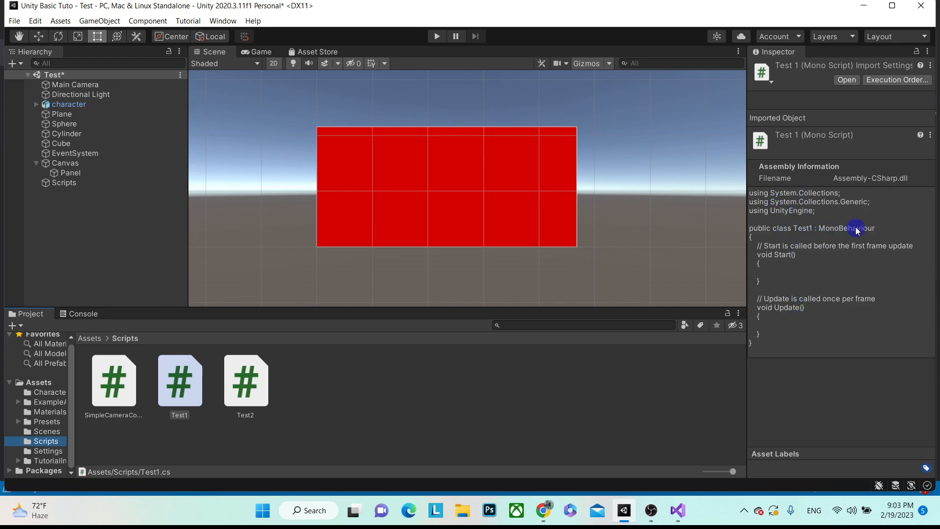
{"action": "left_click", "coordinate": [64, 182]}
{"action": "left_click", "coordinate": [928, 157]}
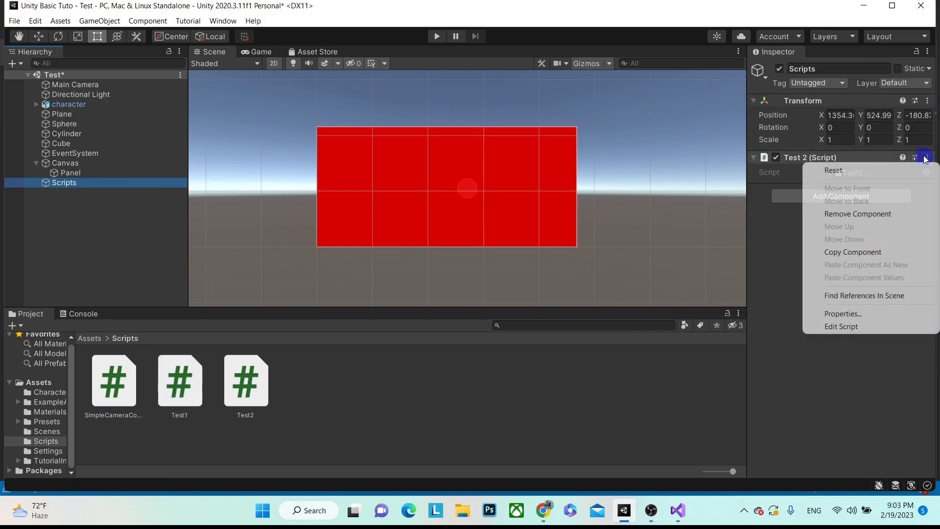
{"action": "left_click", "coordinate": [858, 214]}
{"action": "left_click_drag", "start_coordinate": [183, 392], "coordinate": [787, 239]}
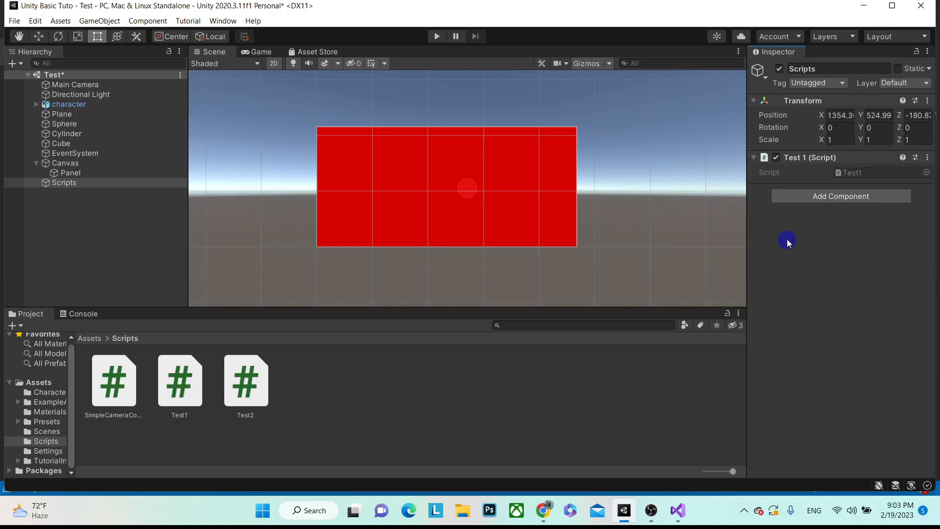
{"action": "left_click", "coordinate": [850, 174]}
{"action": "double_click", "coordinate": [849, 174]}
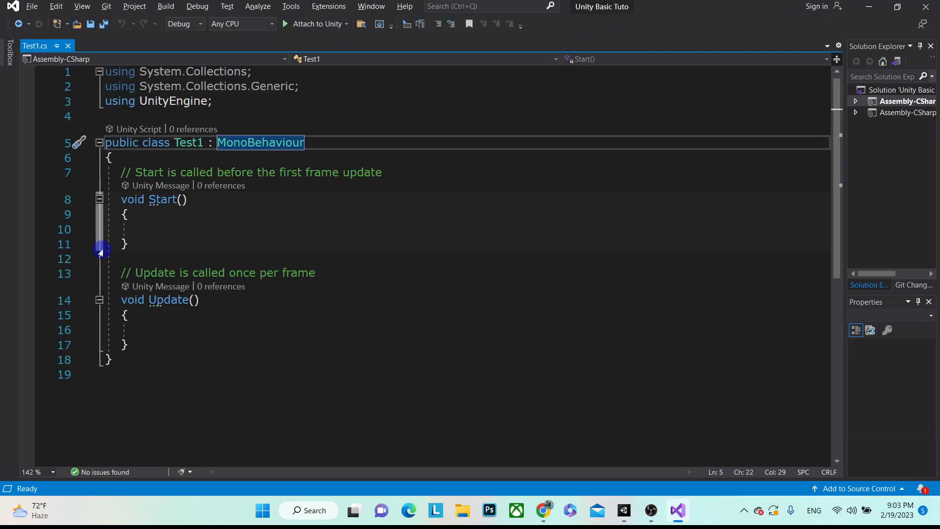
- Write Debug.Log("I am Nested Mango"); inside Test1's Start() and save the script
{"action": "left_click", "coordinate": [196, 234]}
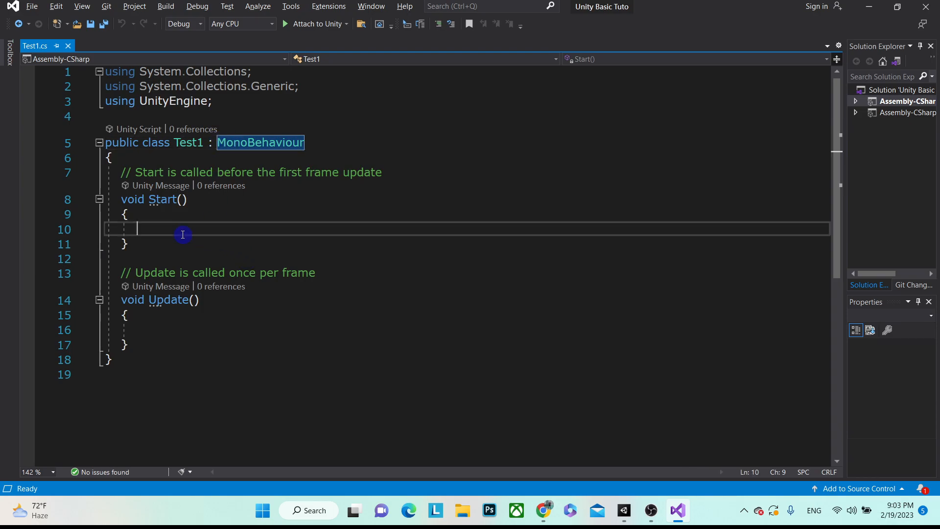
{"action": "key", "text": "alt+Tab"}
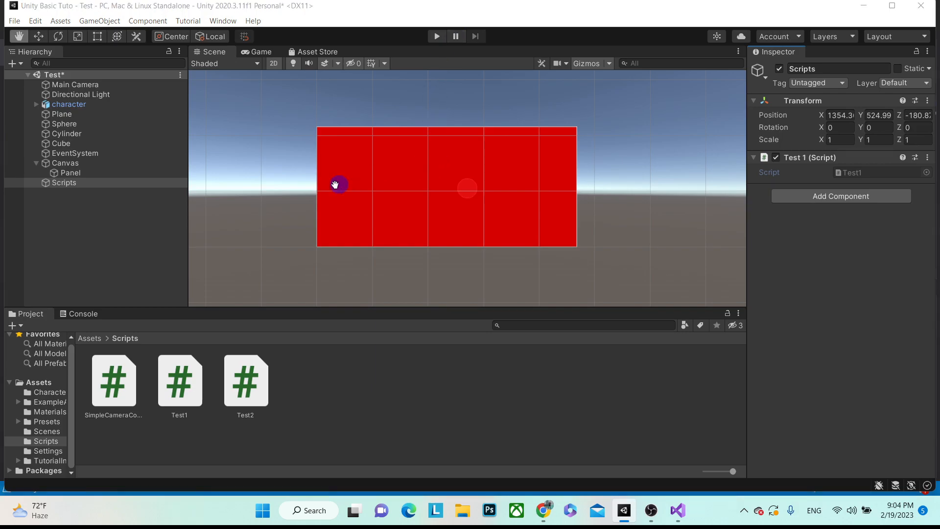
{"action": "key", "text": "alt+Tab"}
{"action": "left_click_drag", "start_coordinate": [121, 200], "coordinate": [157, 238]}
{"action": "left_click", "coordinate": [162, 230]}
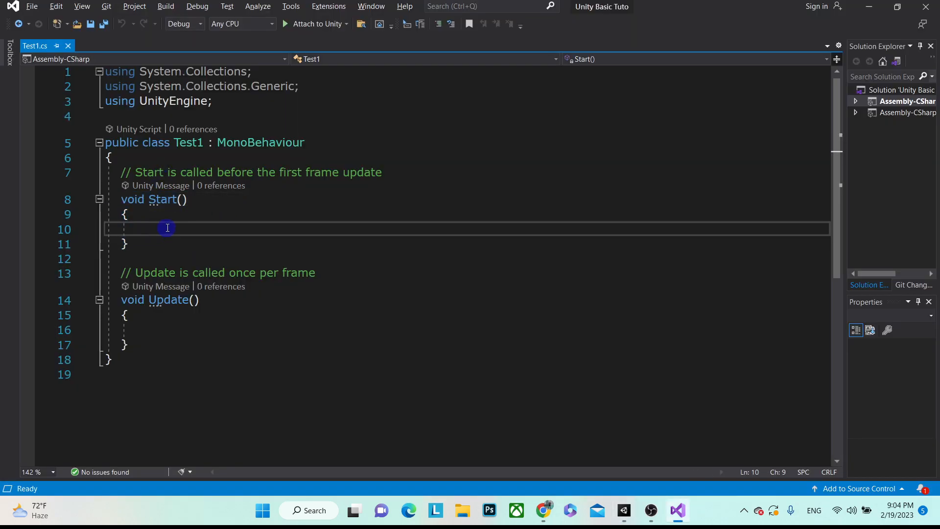
{"action": "type", "text": "Debu"}
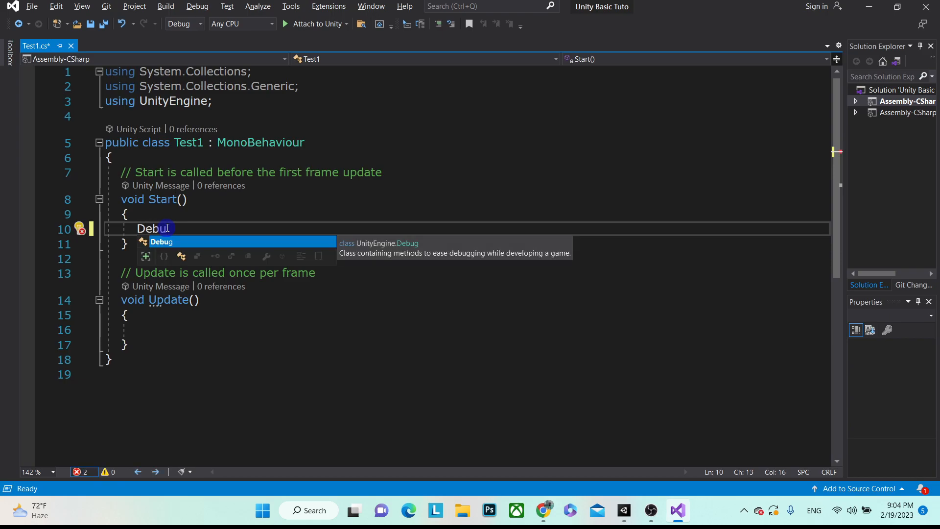
{"action": "type", "text": "g.Log()"}
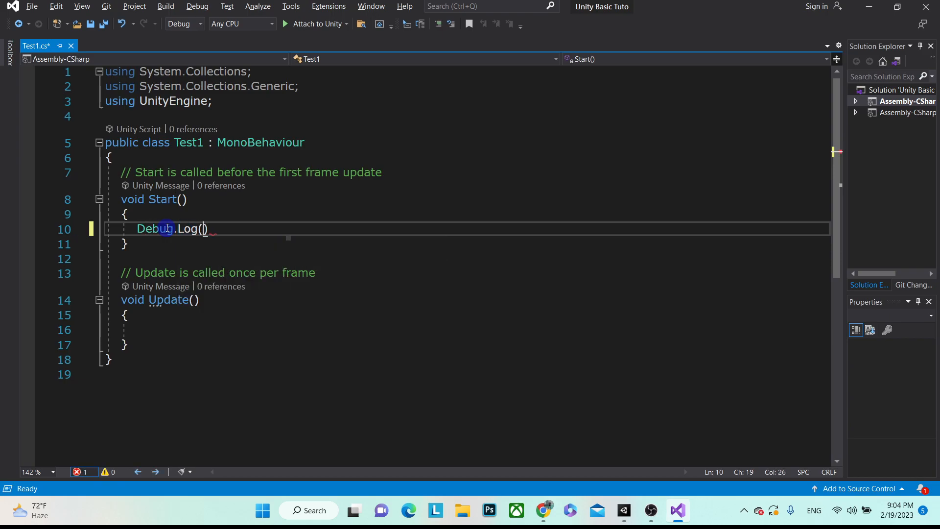
{"action": "type", "text": ";"}
{"action": "key", "text": "Left"}
{"action": "key", "text": "Left"}
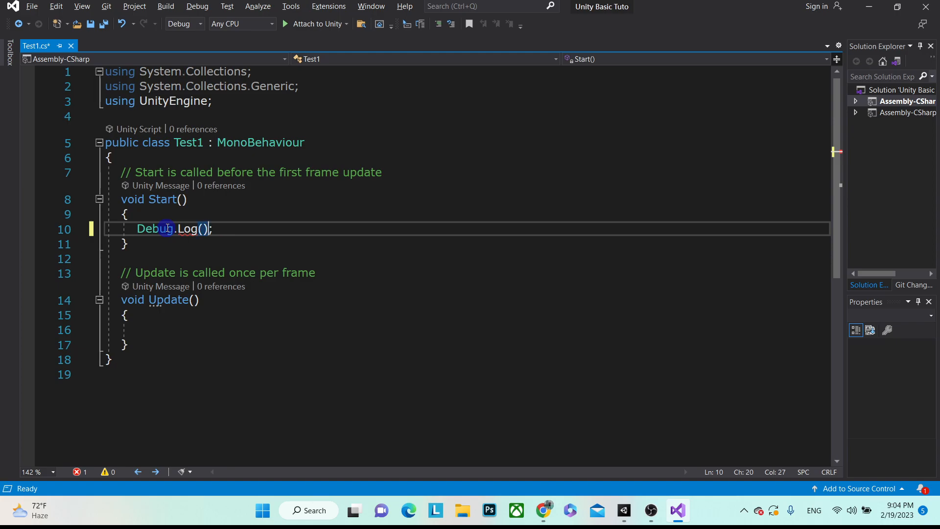
{"action": "type", "text": "\"I am Nested Mango"}
{"action": "key", "text": "ctrl+s"}
- Highlight the Start() and Update() methods, then go back to Unity and show the Console
{"action": "left_click_drag", "start_coordinate": [114, 198], "coordinate": [148, 243]}
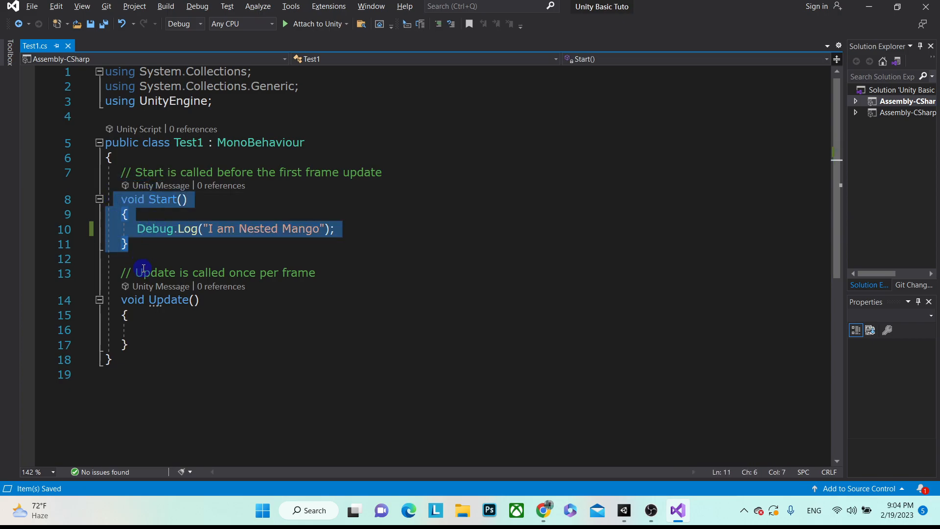
{"action": "left_click_drag", "start_coordinate": [109, 273], "coordinate": [142, 349]}
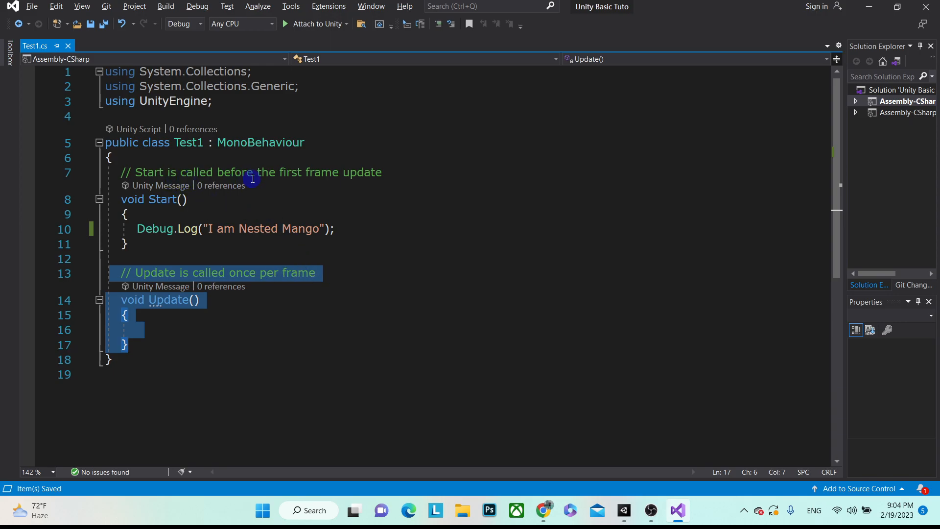
{"action": "key", "text": "alt+Tab"}
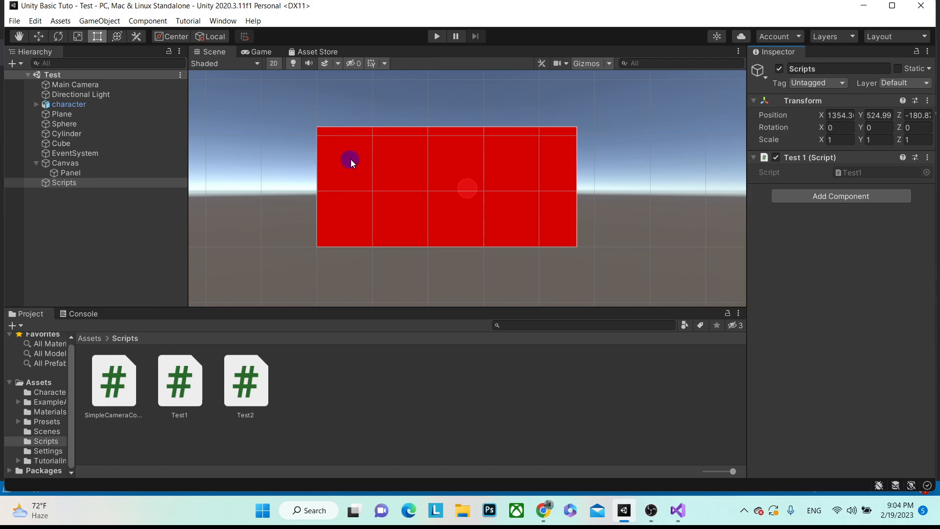
{"action": "left_click", "coordinate": [84, 314]}
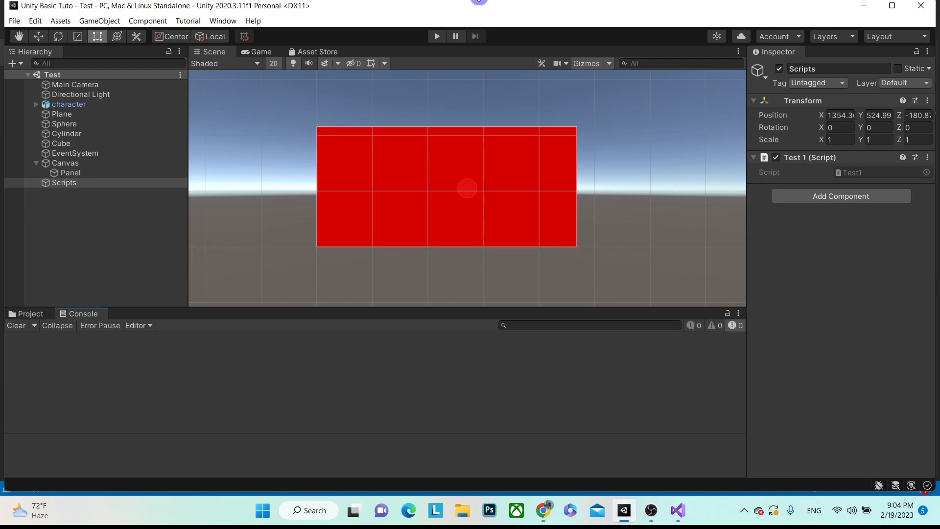
- Play the scene, show info messages for 'I am Nested Mango', and open its source at Test1.cs line 10
{"action": "left_click", "coordinate": [438, 36]}
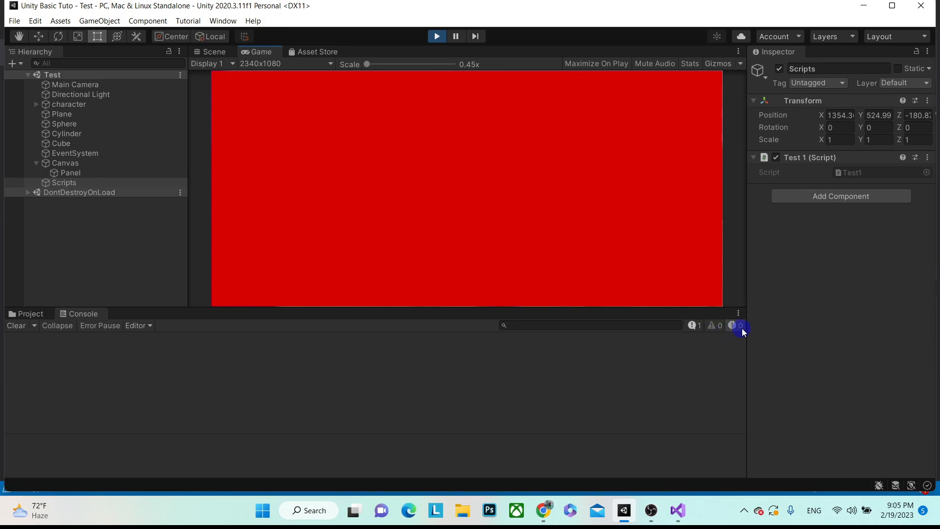
{"action": "left_click", "coordinate": [698, 328]}
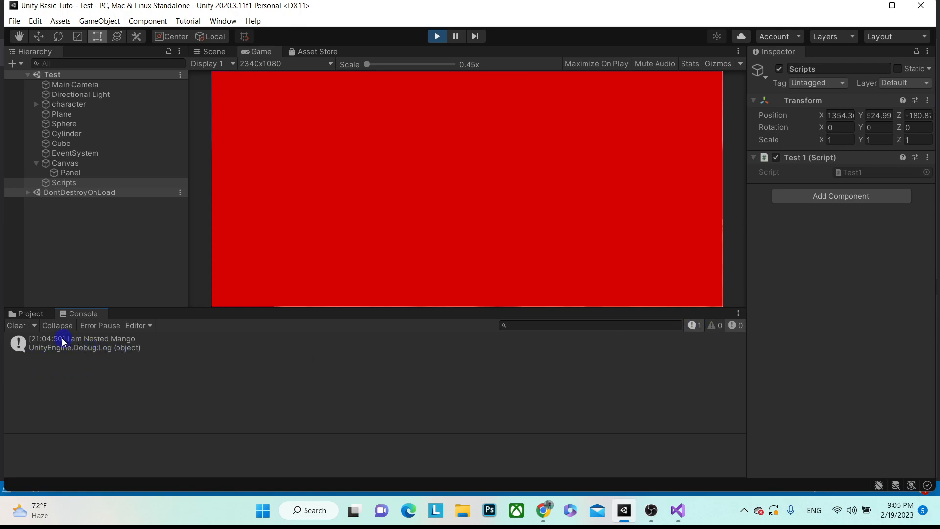
{"action": "double_click", "coordinate": [94, 347]}
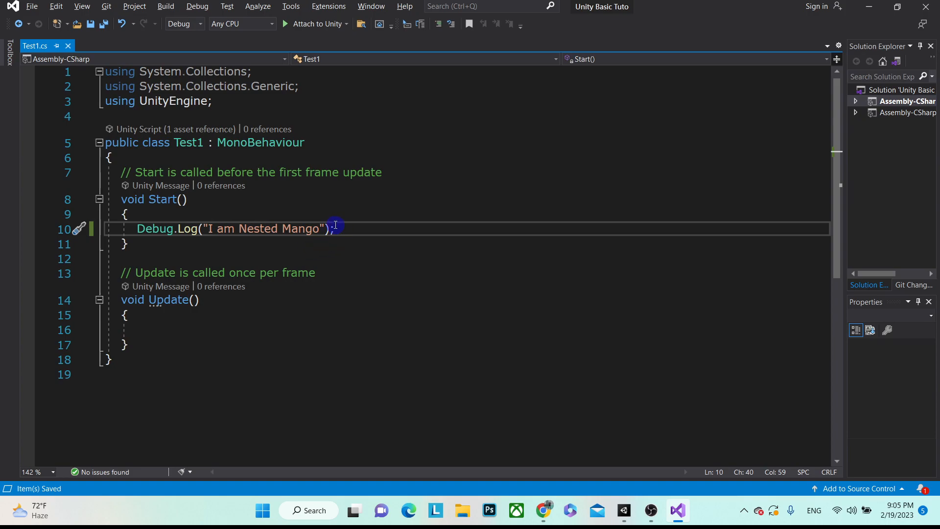
- Highlight MonoBehaviour as Test1's base class, then switch back to Unity
{"action": "mouse_move", "coordinate": [224, 229]}
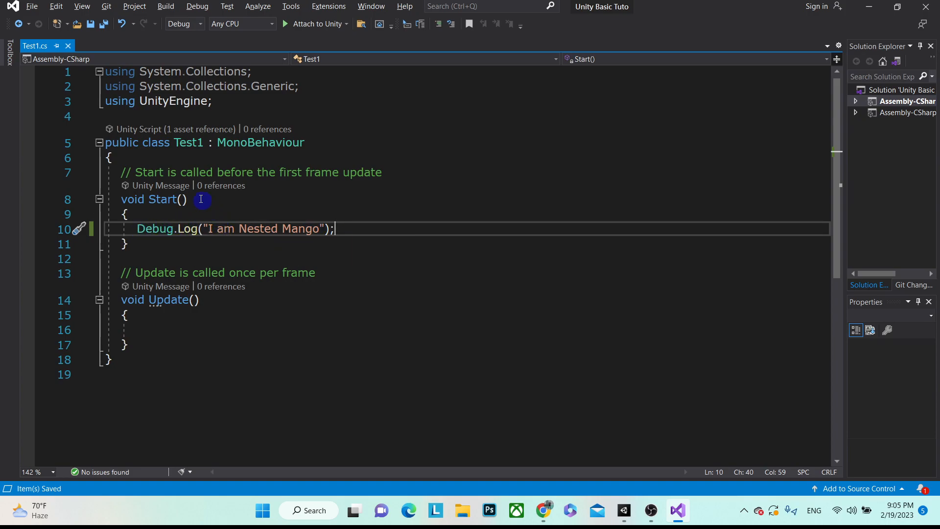
{"action": "left_click_drag", "start_coordinate": [218, 142], "coordinate": [310, 141]}
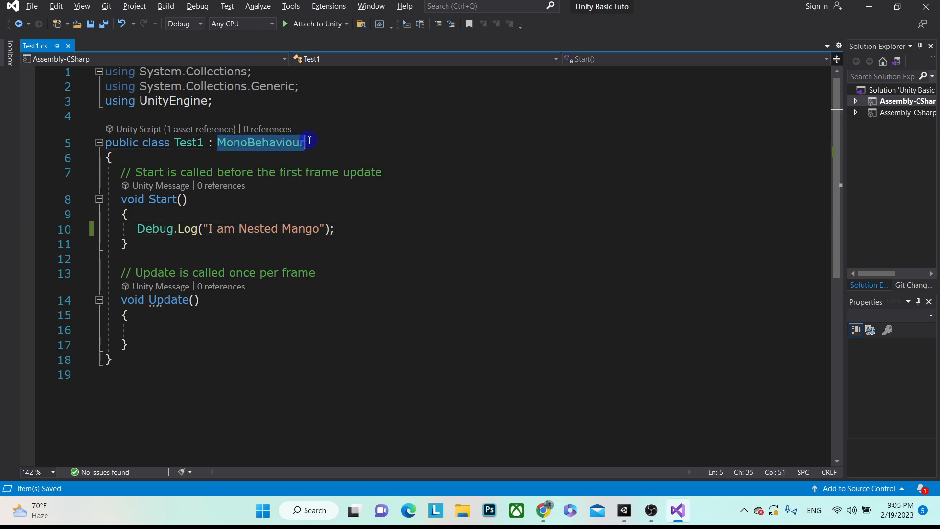
{"action": "key", "text": "alt+Tab"}
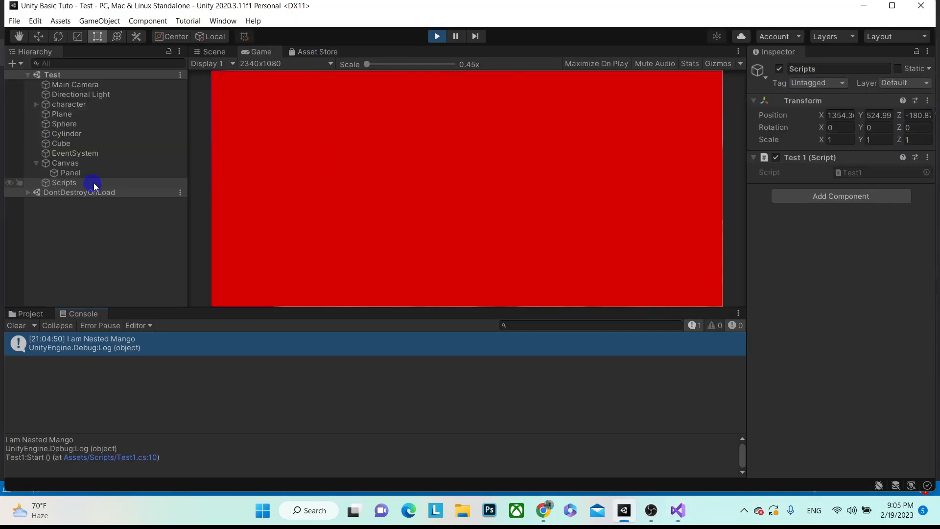
- Stop play mode and show the project's Scripts folder
{"action": "left_click", "coordinate": [439, 36]}
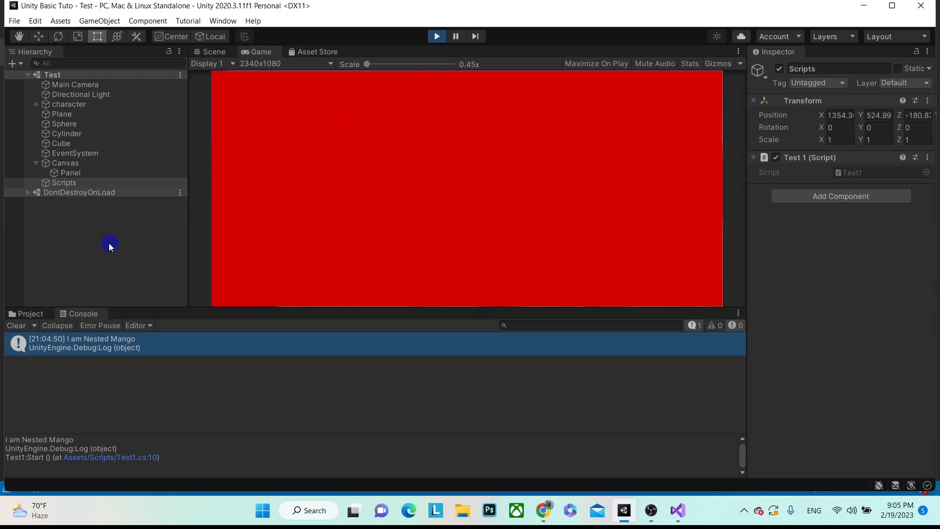
{"action": "left_click", "coordinate": [26, 314]}
{"action": "left_click", "coordinate": [437, 36]}
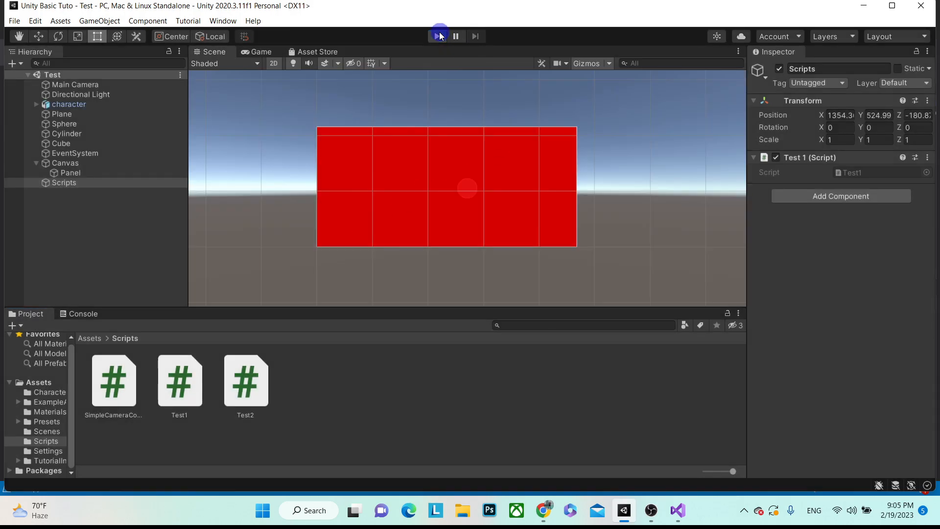
- Create a C# script named My Model in Scripts and open it in Visual Studio
{"action": "right_click", "coordinate": [416, 398]}
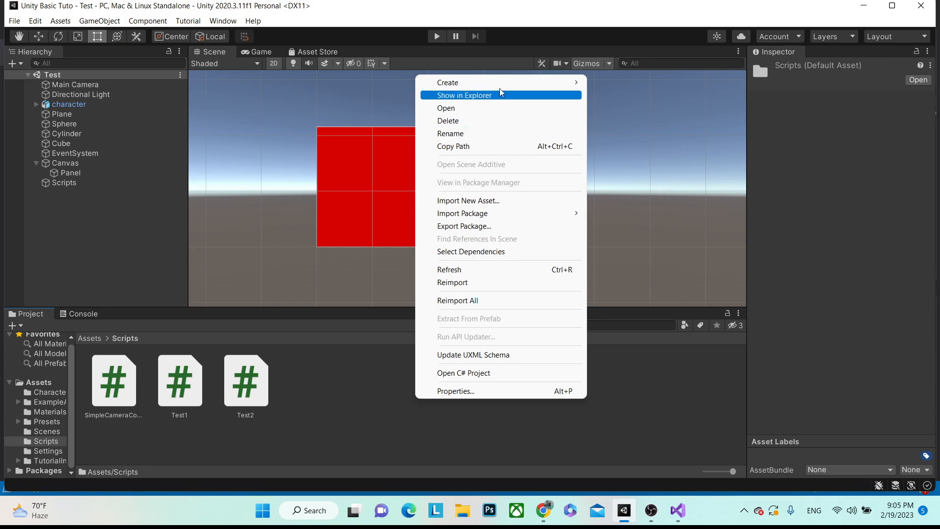
{"action": "mouse_move", "coordinate": [508, 87]}
{"action": "left_click", "coordinate": [631, 45]}
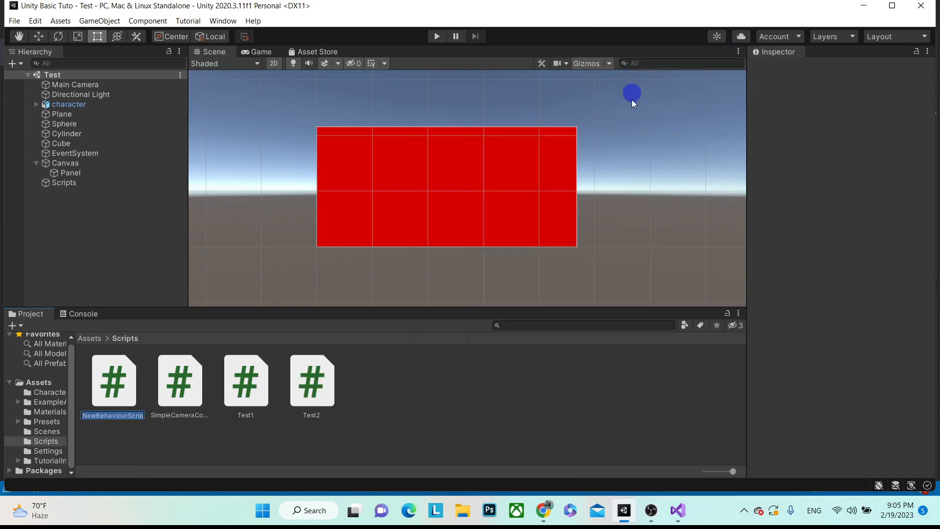
{"action": "type", "text": "My Model"}
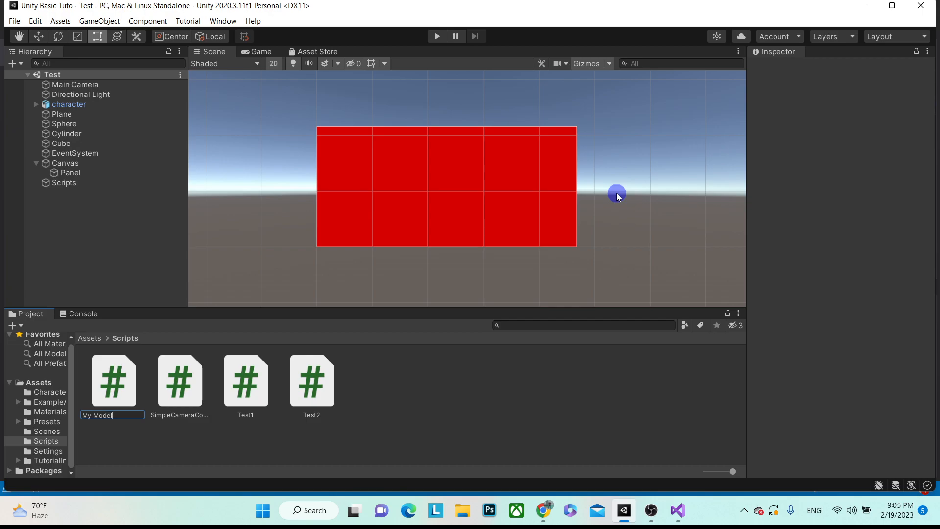
{"action": "key", "text": "Return"}
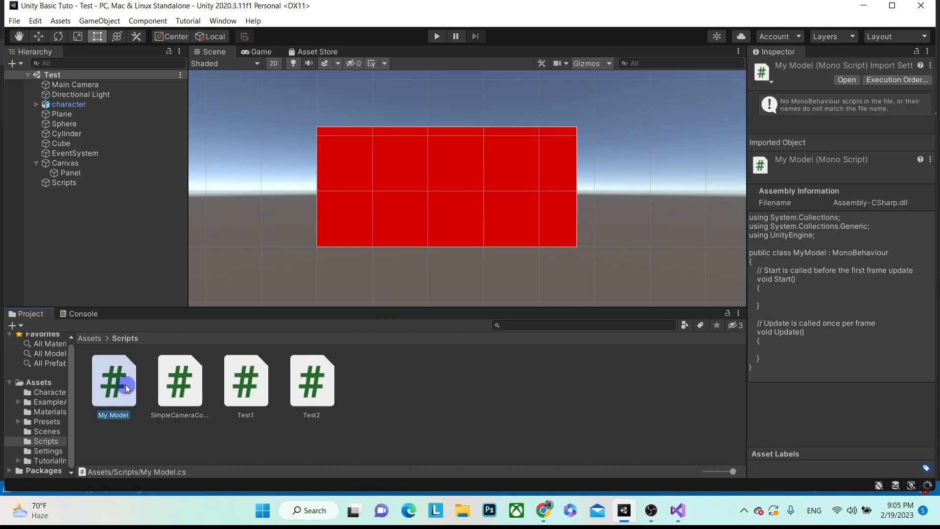
{"action": "double_click", "coordinate": [125, 384]}
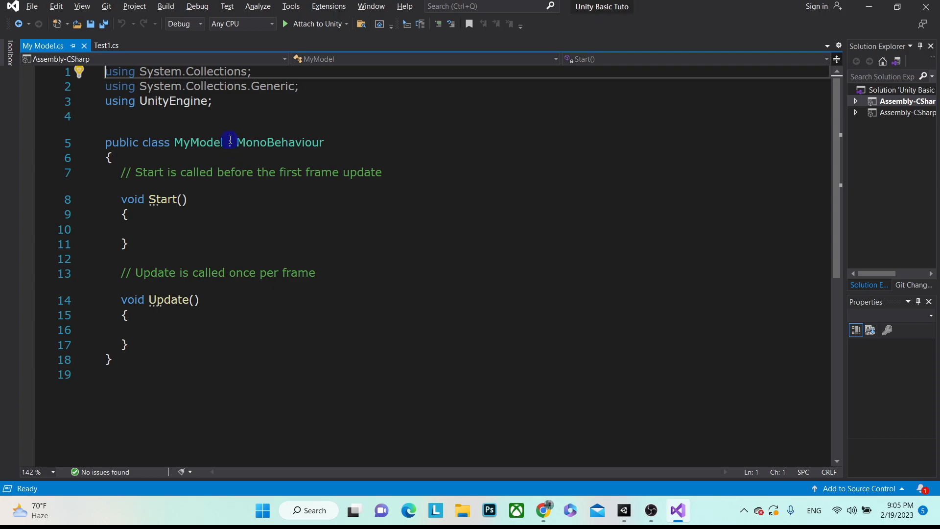
- Delete ': MonoBehaviour' and the Start/Update methods from MyModel, save, and switch back to Unity
{"action": "left_click_drag", "start_coordinate": [230, 139], "coordinate": [373, 143]}
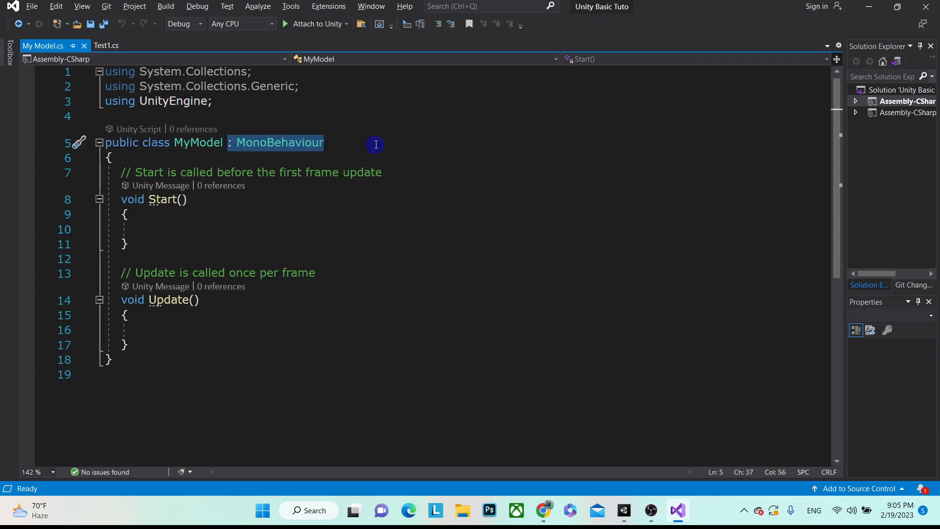
{"action": "key", "text": "BackSpace"}
{"action": "key", "text": "ctrl+s"}
{"action": "left_click_drag", "start_coordinate": [118, 172], "coordinate": [216, 345]}
{"action": "key", "text": "BackSpace"}
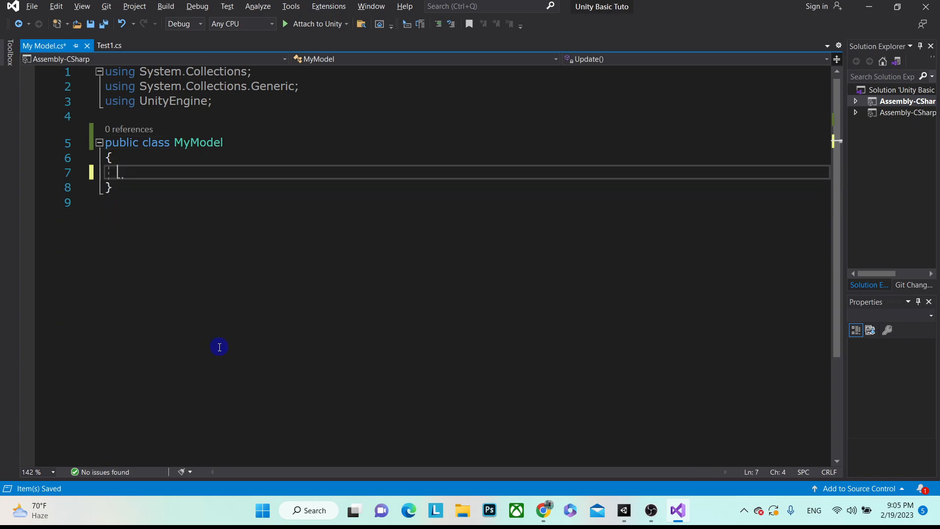
{"action": "key", "text": "ctrl+s"}
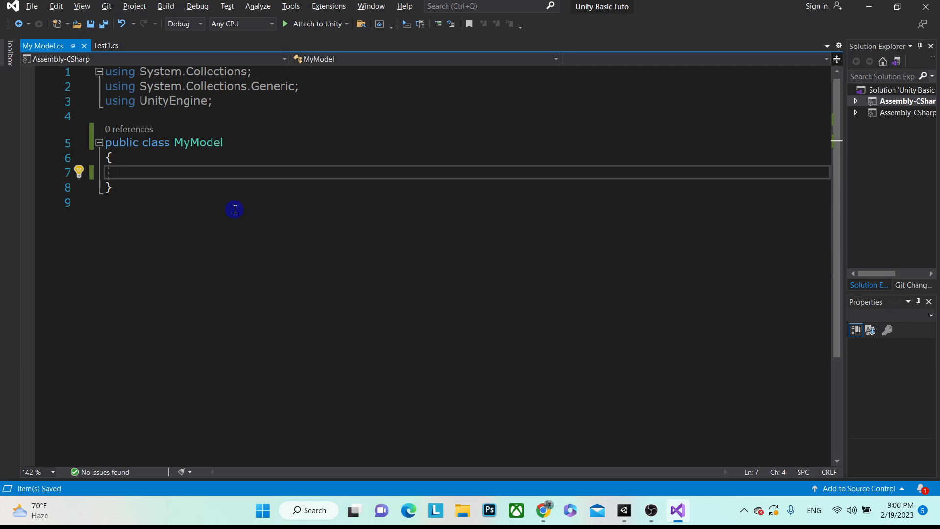
{"action": "key", "text": "alt+Tab"}
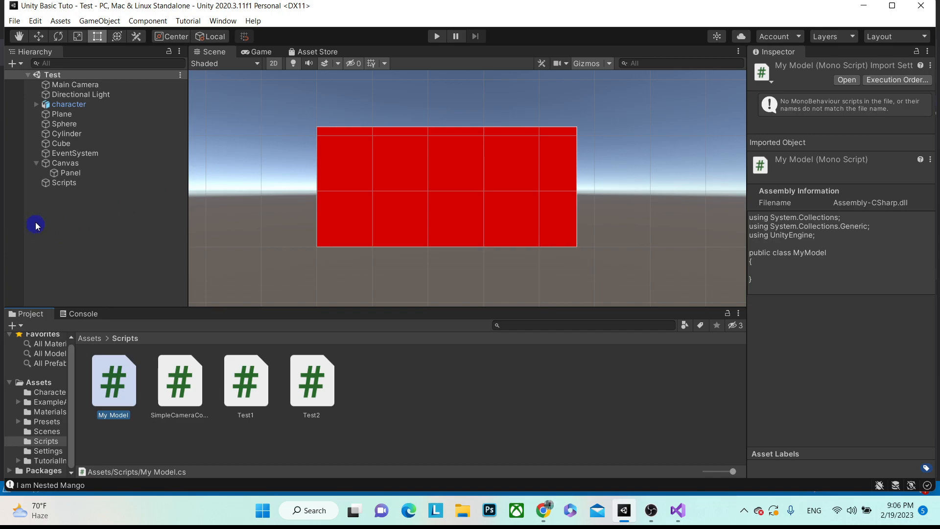
- Collapse the Canvas in the Hierarchy and switch to the Asset Store tab
{"action": "left_click", "coordinate": [36, 164]}
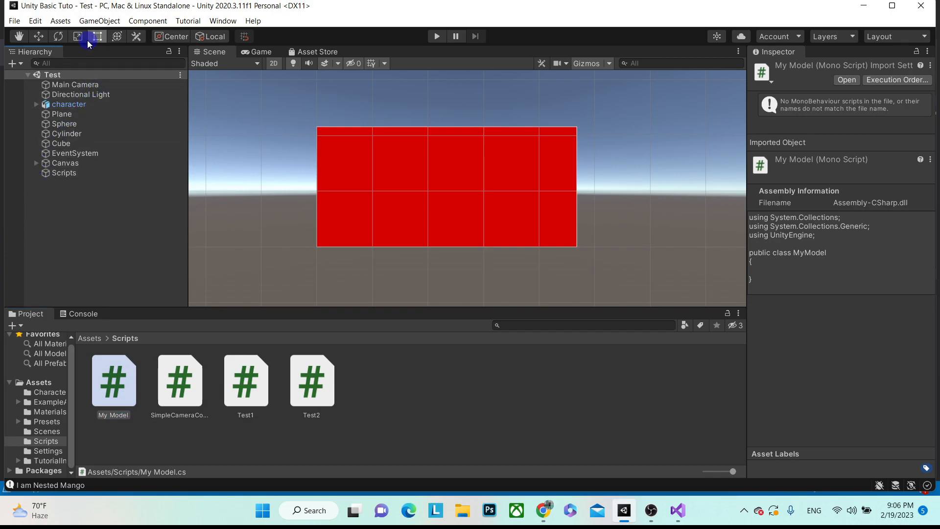
{"action": "left_click", "coordinate": [303, 52]}
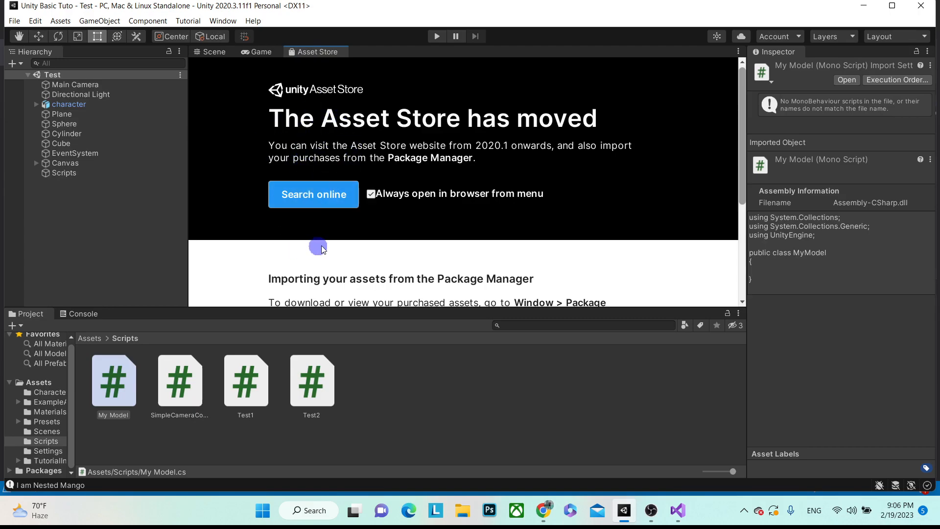
- Search the online Asset Store for Materials', scroll through the results, then return to Unity
{"action": "left_click", "coordinate": [327, 204]}
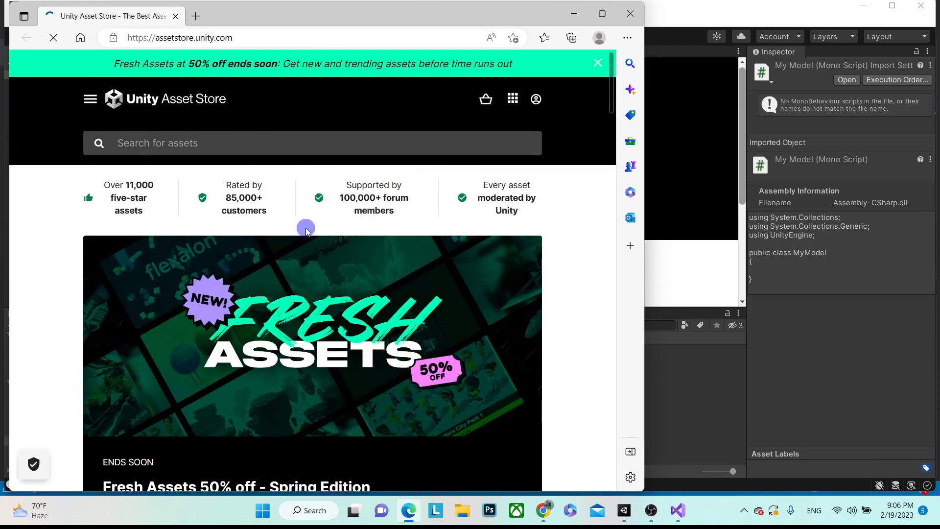
{"action": "scroll", "coordinate": [306, 230], "scroll_direction": "down", "scroll_amount": 7}
{"action": "scroll", "coordinate": [307, 194], "scroll_direction": "down", "scroll_amount": 13}
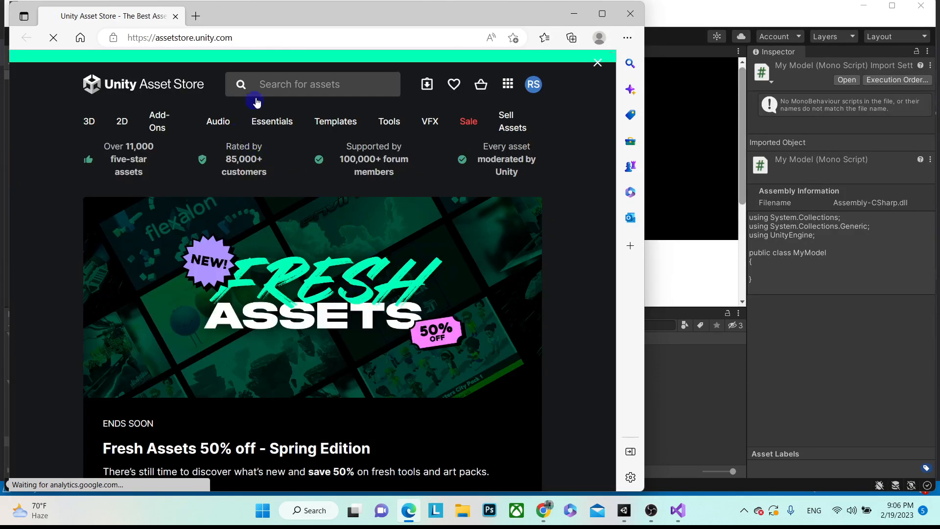
{"action": "left_click", "coordinate": [220, 144]}
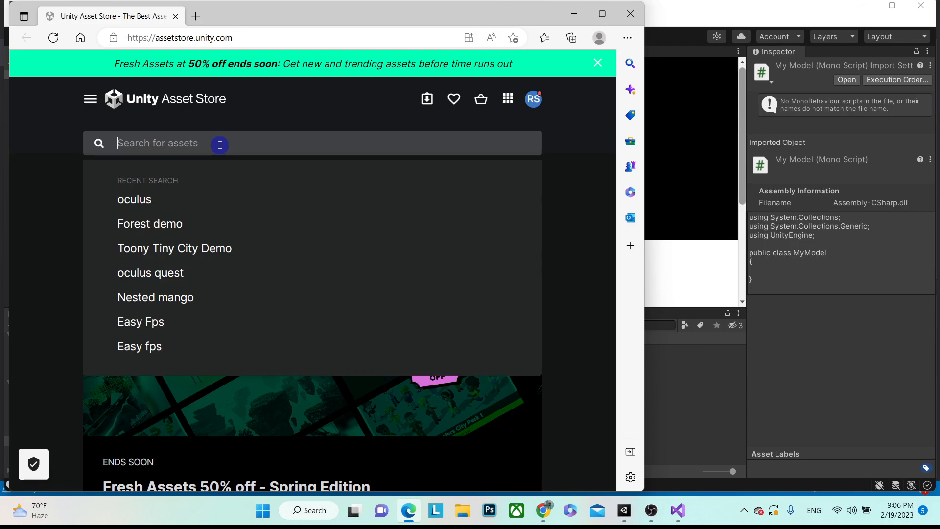
{"action": "type", "text": "Materials'"}
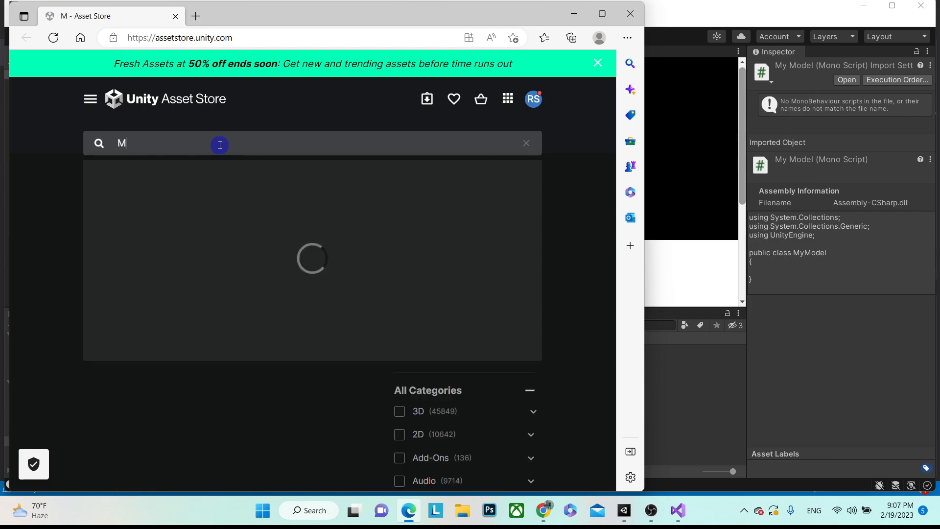
{"action": "key", "text": "Return"}
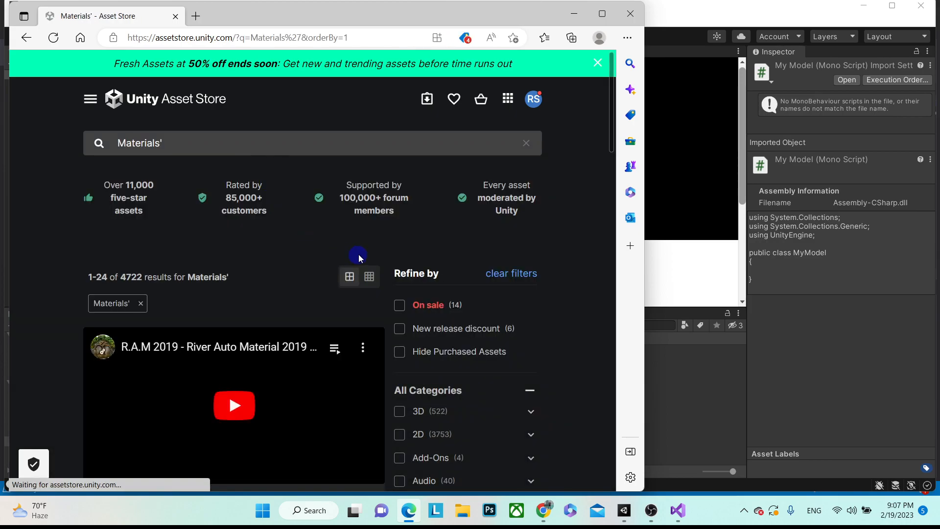
{"action": "scroll", "coordinate": [390, 248], "scroll_direction": "down", "scroll_amount": 7}
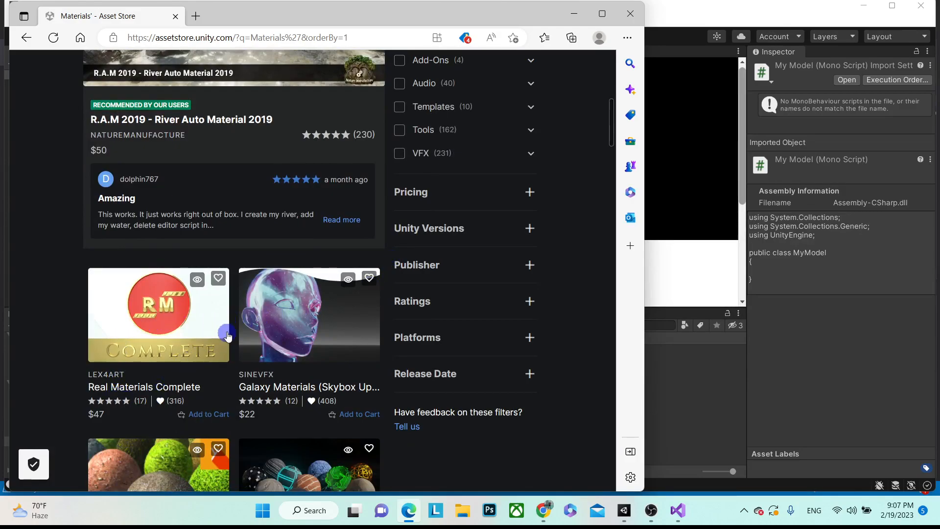
{"action": "scroll", "coordinate": [331, 290], "scroll_direction": "down", "scroll_amount": 2}
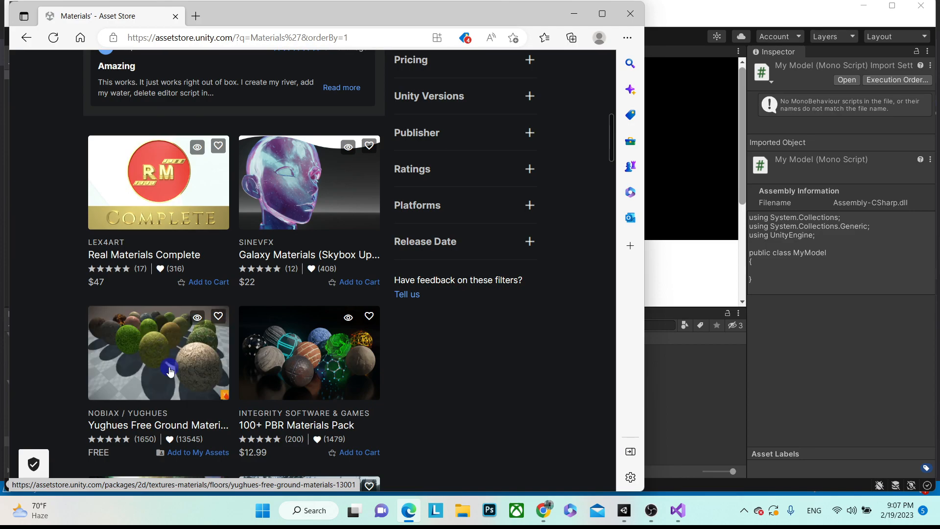
{"action": "key", "text": "alt+Tab"}
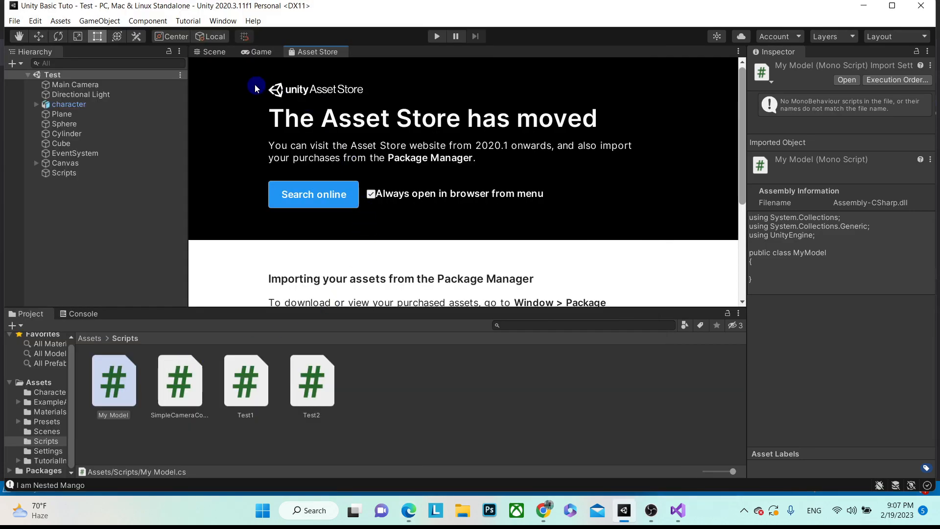
- Switch to the Scene tab and open Window > Package Manager
{"action": "left_click", "coordinate": [211, 53]}
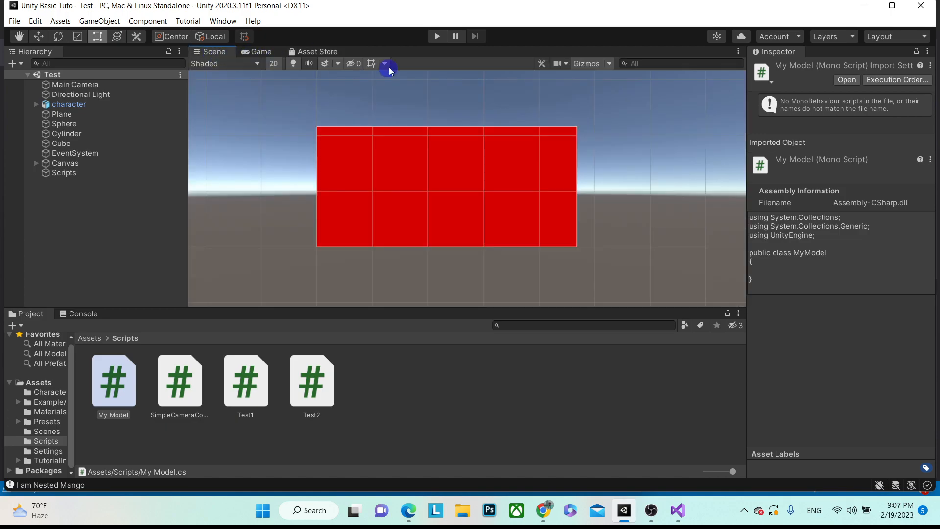
{"action": "left_click", "coordinate": [223, 21]}
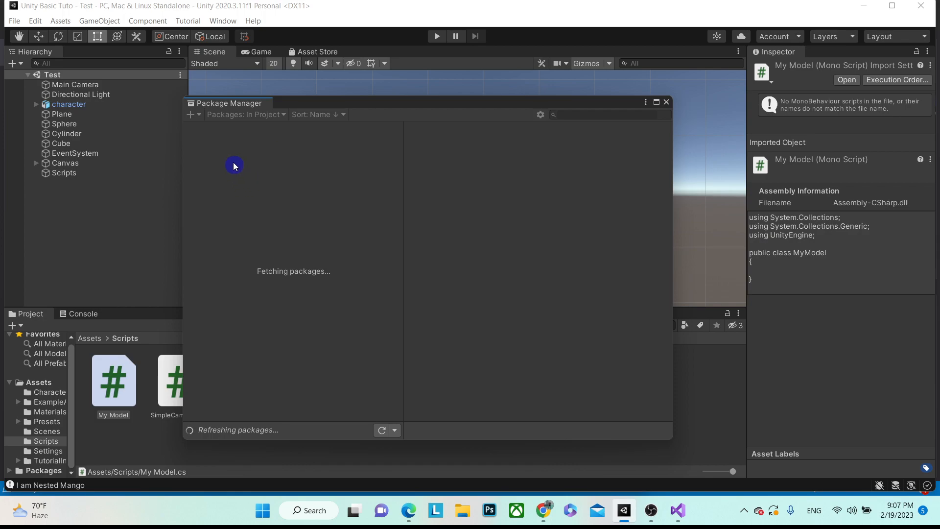
- Switch the package list to Unity Registry and scroll through the available packages
{"action": "left_click", "coordinate": [283, 119]}
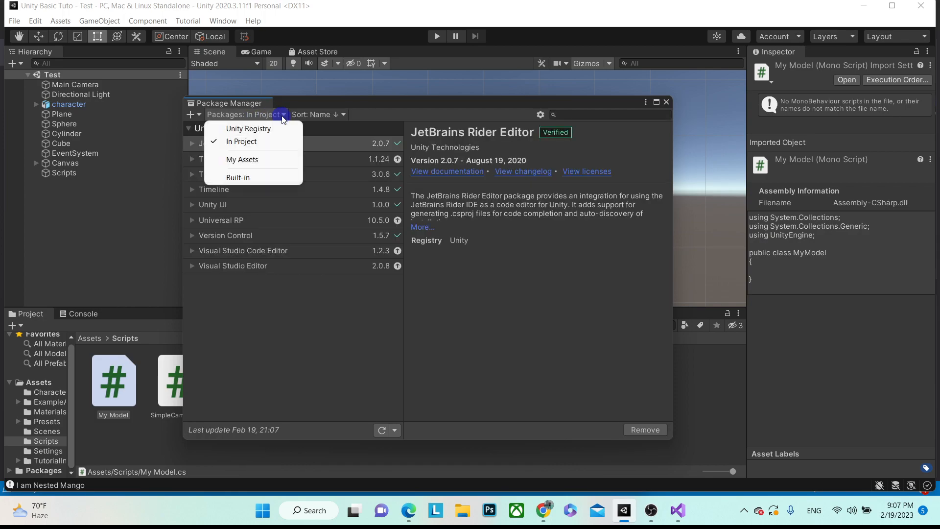
{"action": "left_click", "coordinate": [336, 182]}
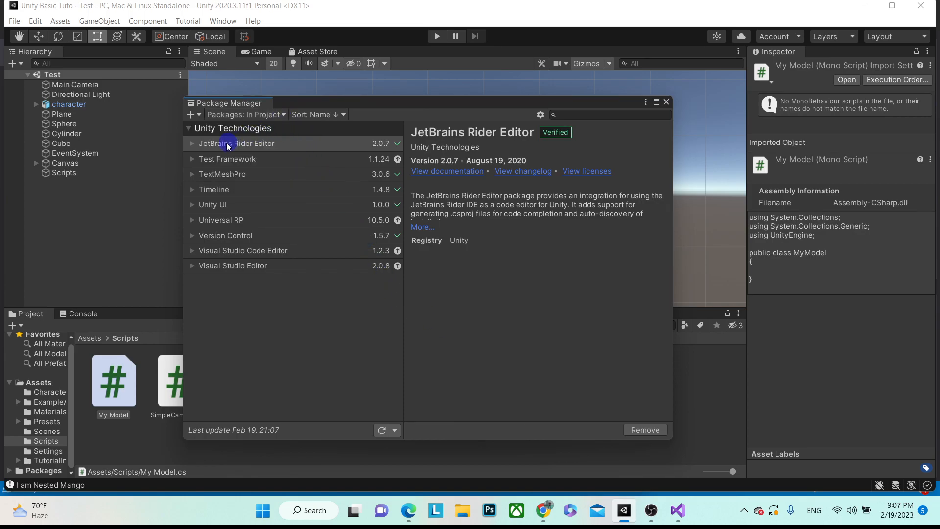
{"action": "left_click", "coordinate": [255, 114]}
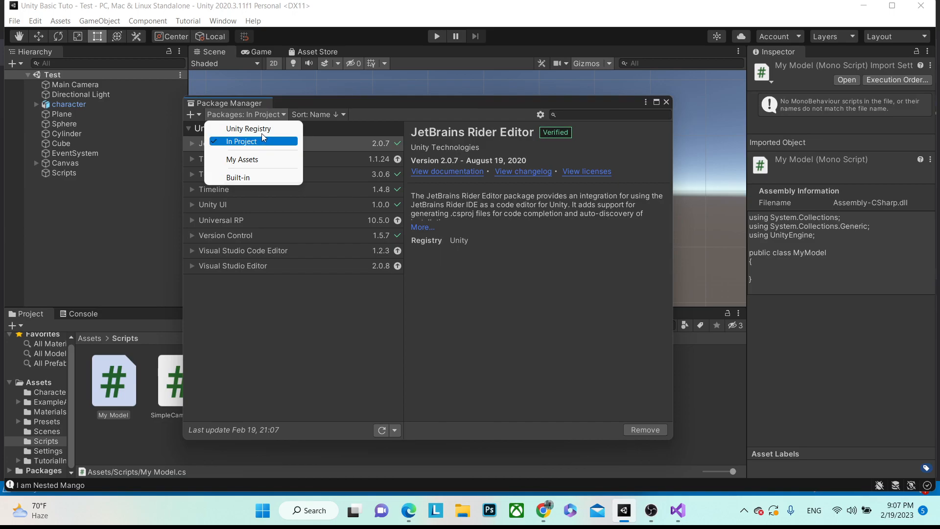
{"action": "left_click", "coordinate": [248, 129]}
{"action": "scroll", "coordinate": [287, 206], "scroll_direction": "down", "scroll_amount": 2}
{"action": "scroll", "coordinate": [287, 206], "scroll_direction": "down", "scroll_amount": 10}
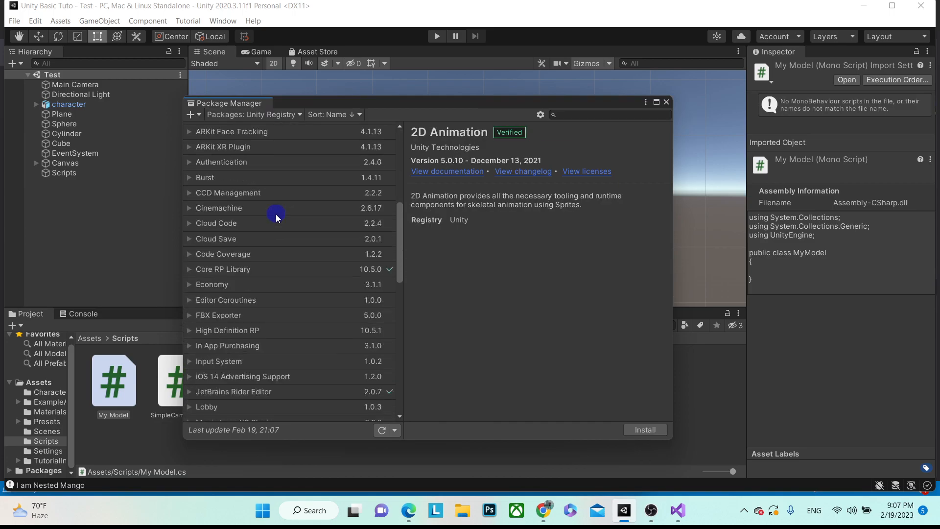
{"action": "scroll", "coordinate": [276, 216], "scroll_direction": "up", "scroll_amount": 10}
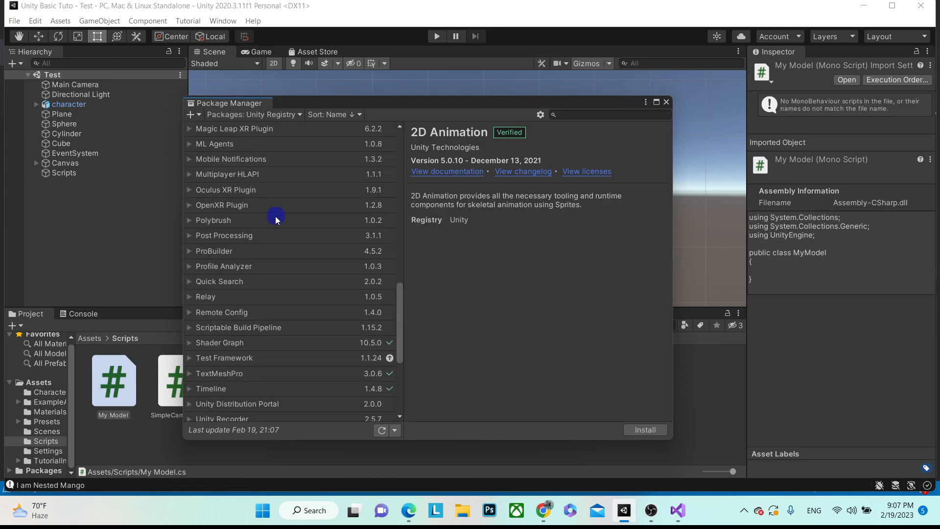
{"action": "scroll", "coordinate": [275, 218], "scroll_direction": "down", "scroll_amount": 5}
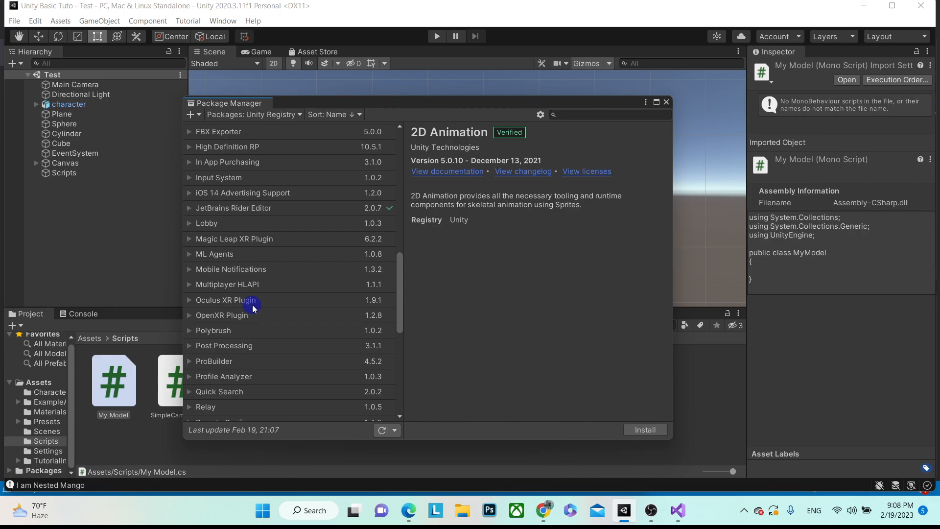
{"action": "scroll", "coordinate": [266, 240], "scroll_direction": "up", "scroll_amount": 7}
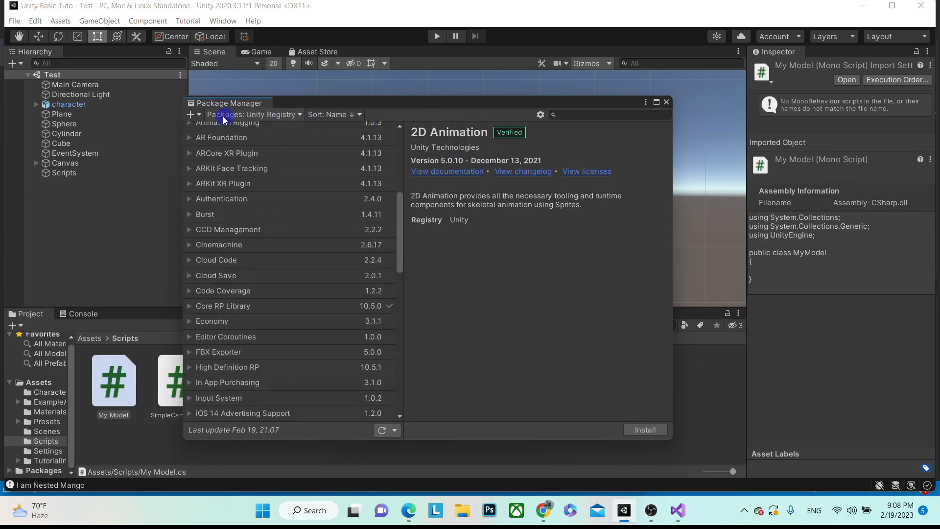
- Look at the add-package (+) options, dismiss them, and close the Package Manager
{"action": "left_click", "coordinate": [192, 116]}
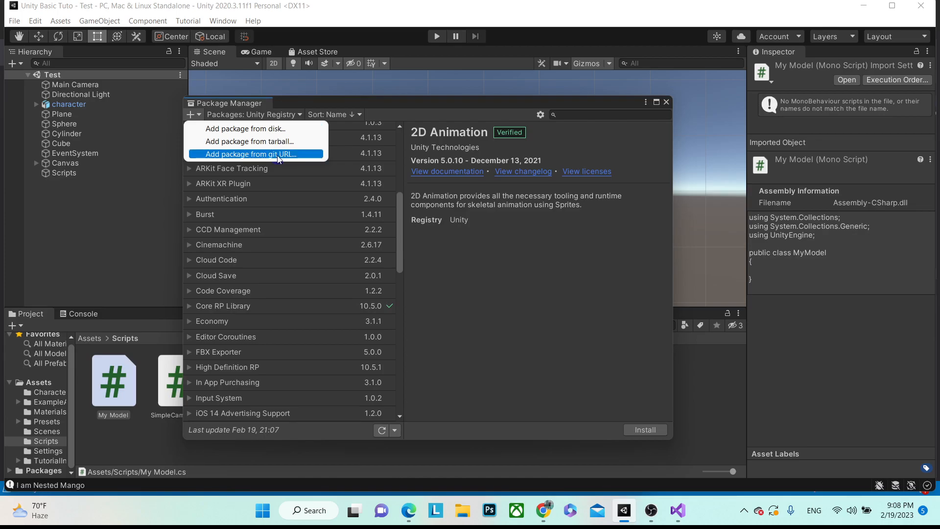
{"action": "left_click", "coordinate": [666, 102]}
{"action": "left_click", "coordinate": [667, 102]}
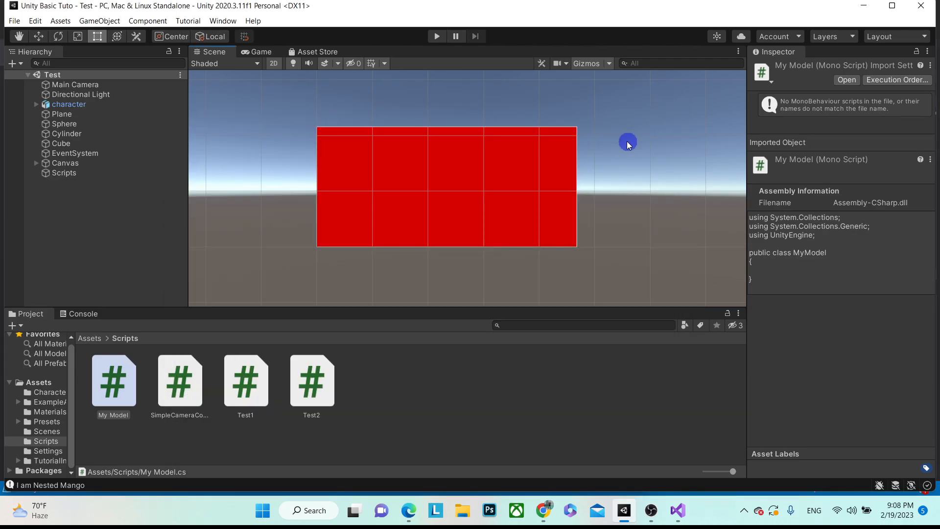
- In File > Build Settings, delete Scenes/SampleScene and add the open Scenes/Test as scene 0
{"action": "left_click", "coordinate": [14, 22]}
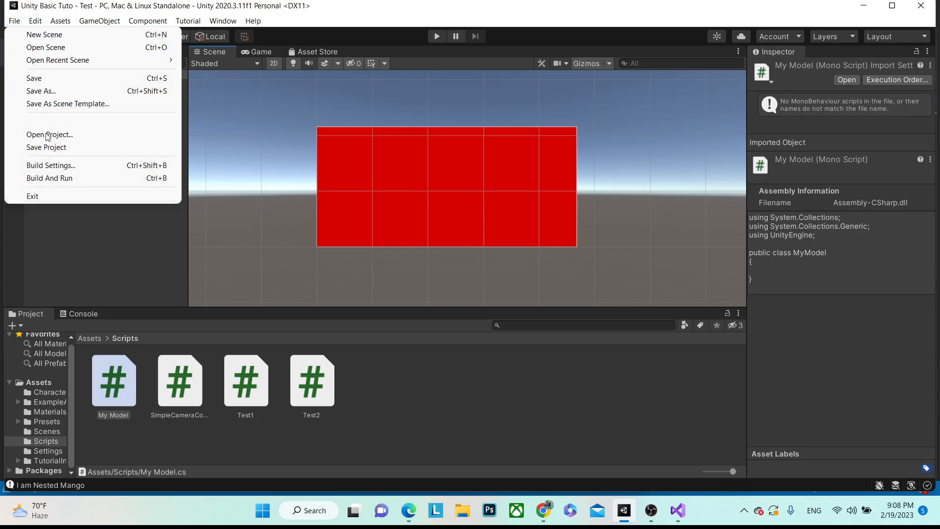
{"action": "left_click", "coordinate": [58, 164]}
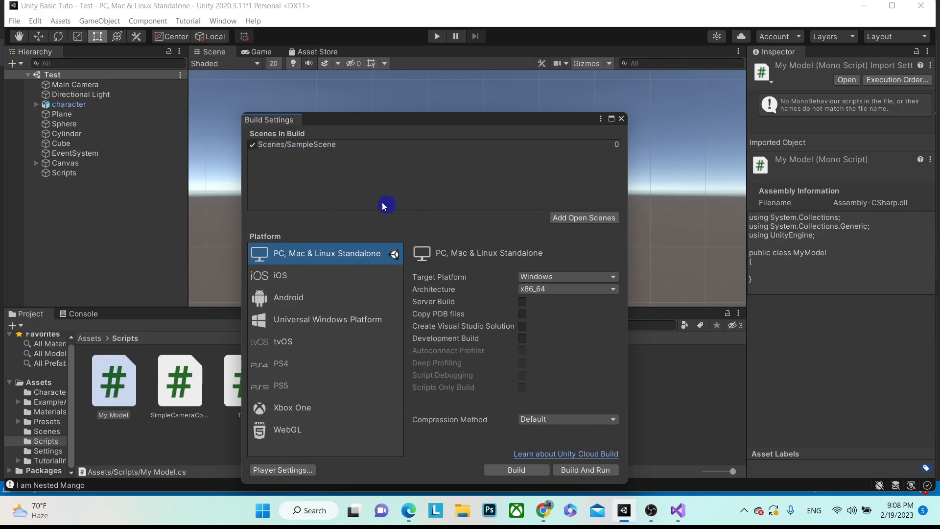
{"action": "left_click", "coordinate": [309, 150]}
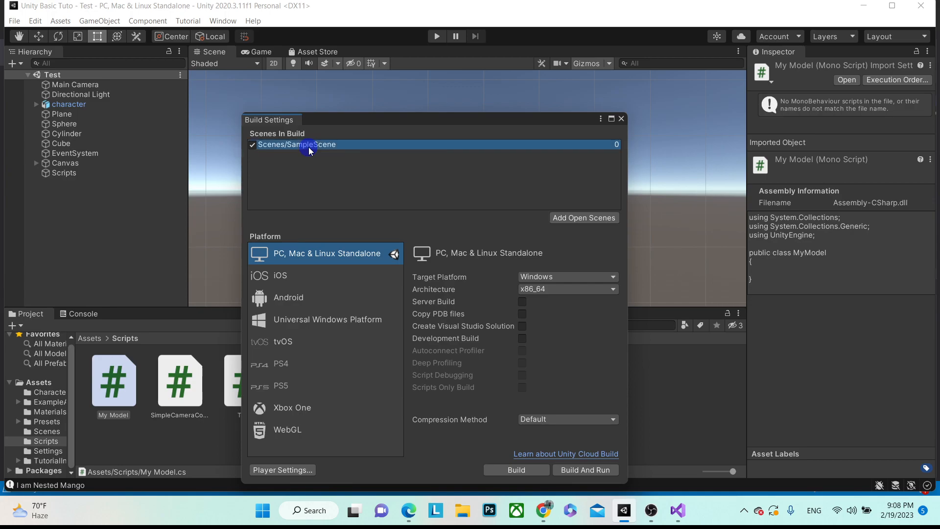
{"action": "key", "text": "Delete"}
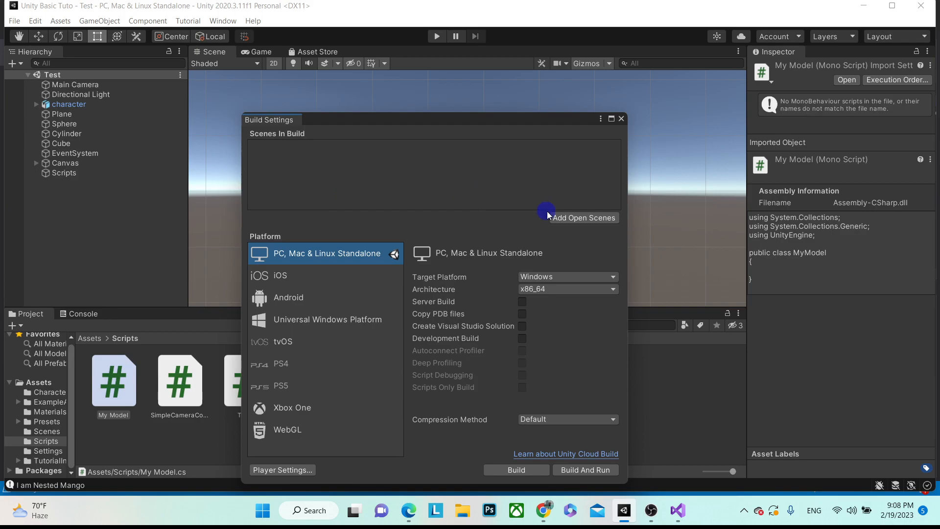
{"action": "left_click", "coordinate": [573, 218]}
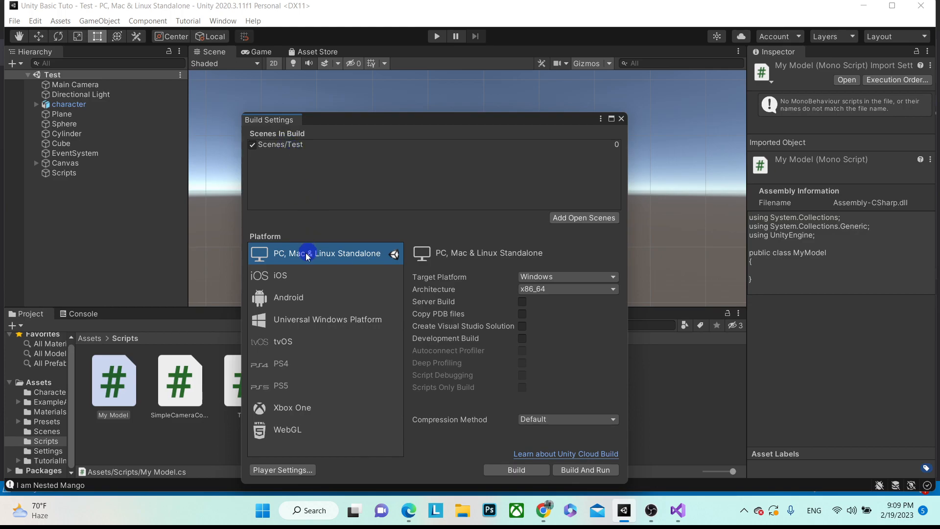
- Replace DefaultCompany with the creator's company name in Player Settings
{"action": "left_click", "coordinate": [275, 469]}
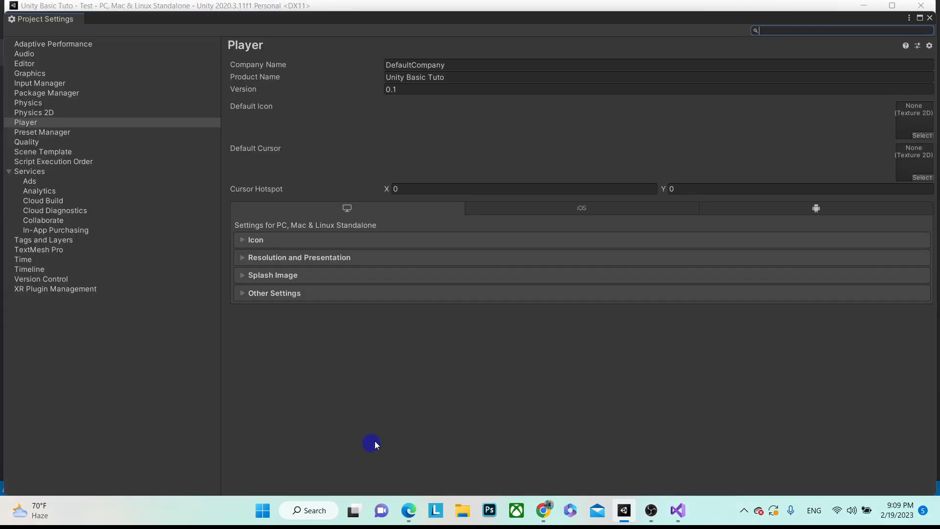
{"action": "left_click", "coordinate": [452, 64]}
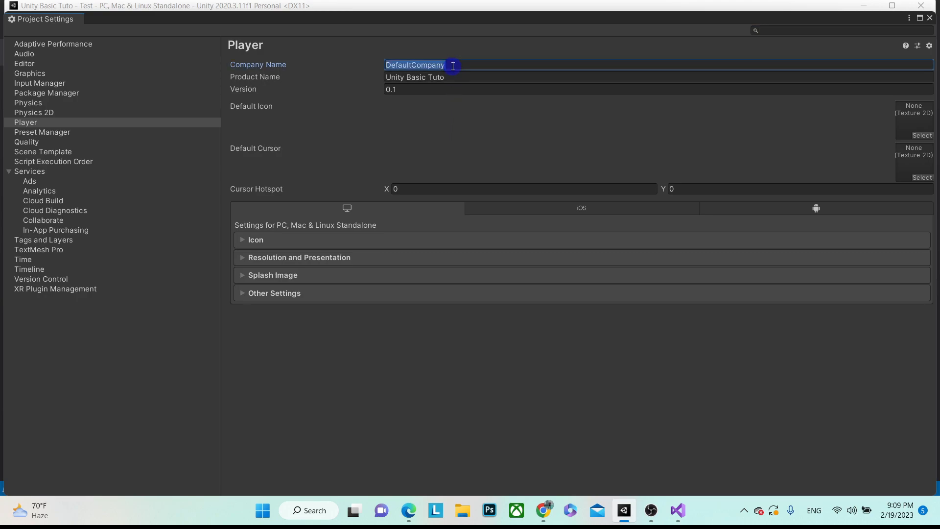
{"action": "type", "text": "Nested Mango"}
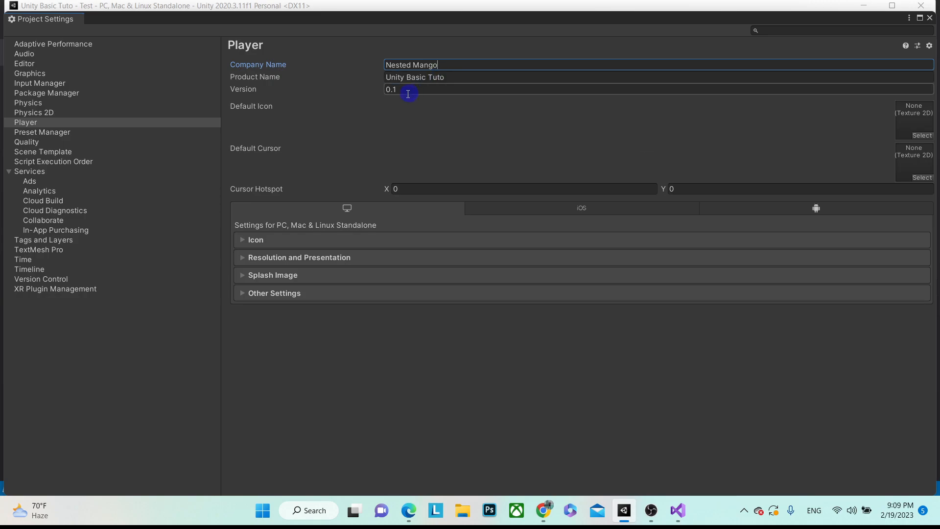
- Browse the Resolution, Splash Image and Other Settings sections, close Project Settings, and select Android
{"action": "left_click", "coordinate": [309, 258]}
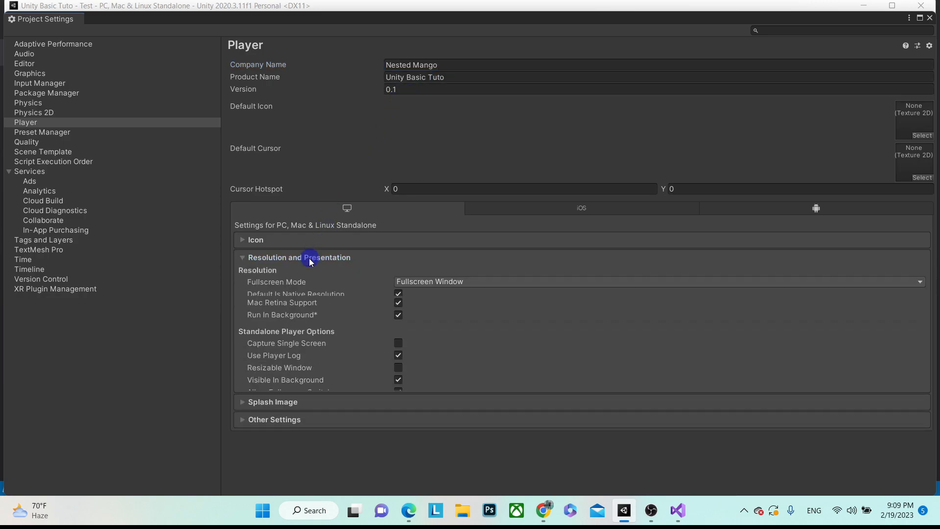
{"action": "left_click", "coordinate": [246, 265]}
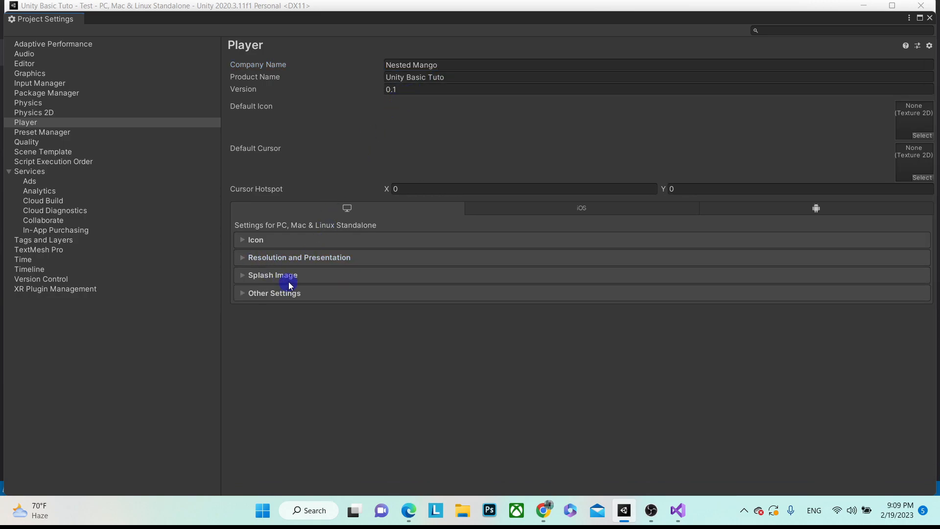
{"action": "left_click", "coordinate": [247, 276]}
{"action": "left_click", "coordinate": [245, 276]}
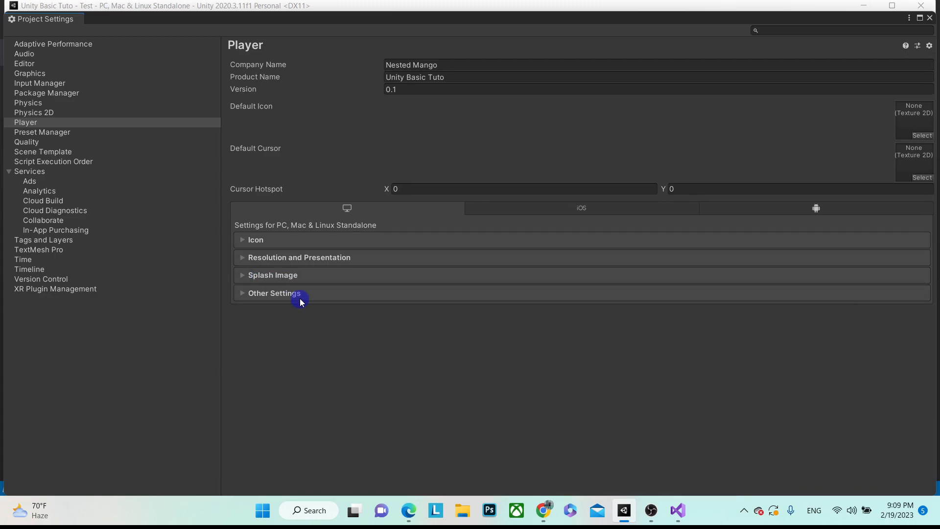
{"action": "left_click", "coordinate": [300, 297]}
{"action": "scroll", "coordinate": [449, 329], "scroll_direction": "down", "scroll_amount": 20}
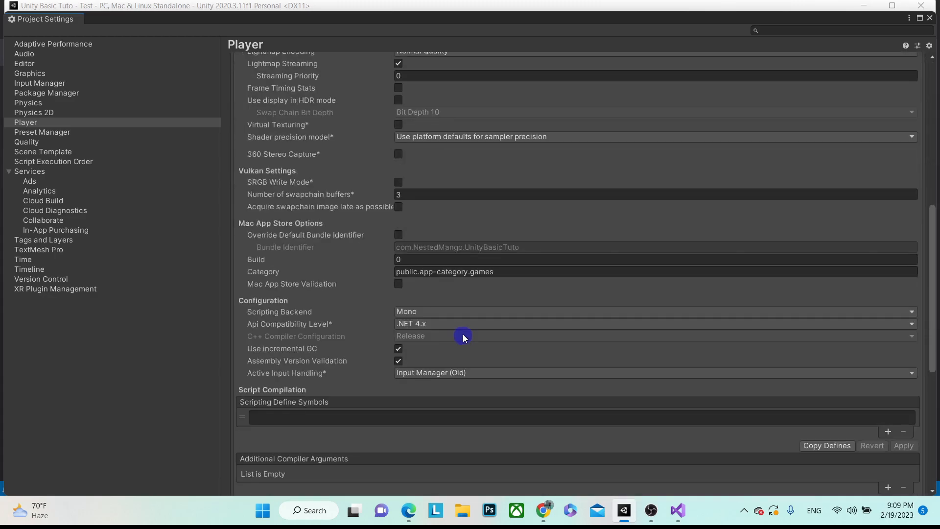
{"action": "scroll", "coordinate": [462, 328], "scroll_direction": "up", "scroll_amount": 3}
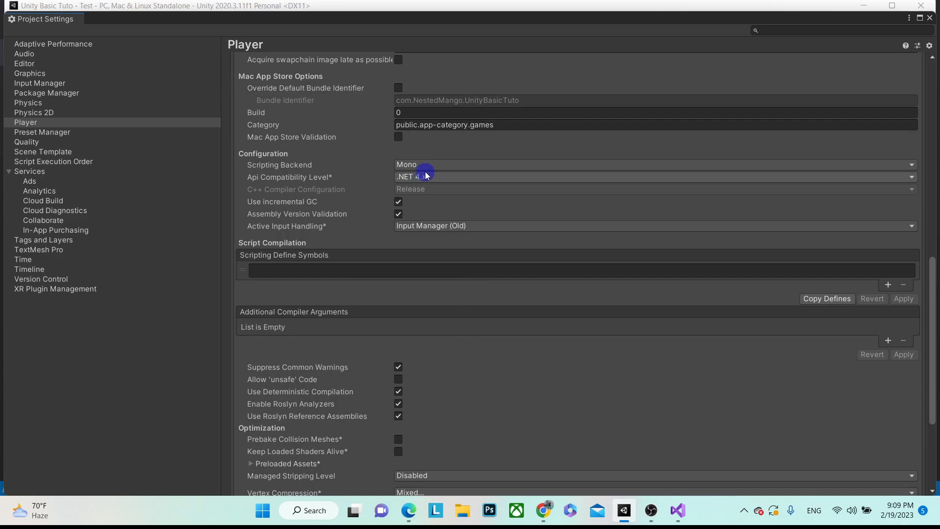
{"action": "scroll", "coordinate": [449, 200], "scroll_direction": "down", "scroll_amount": 5}
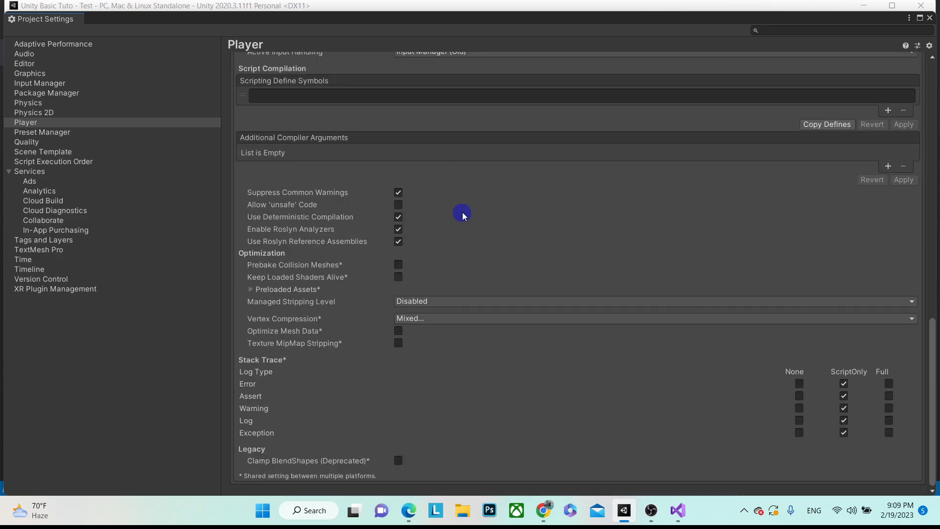
{"action": "scroll", "coordinate": [462, 213], "scroll_direction": "up", "scroll_amount": 14}
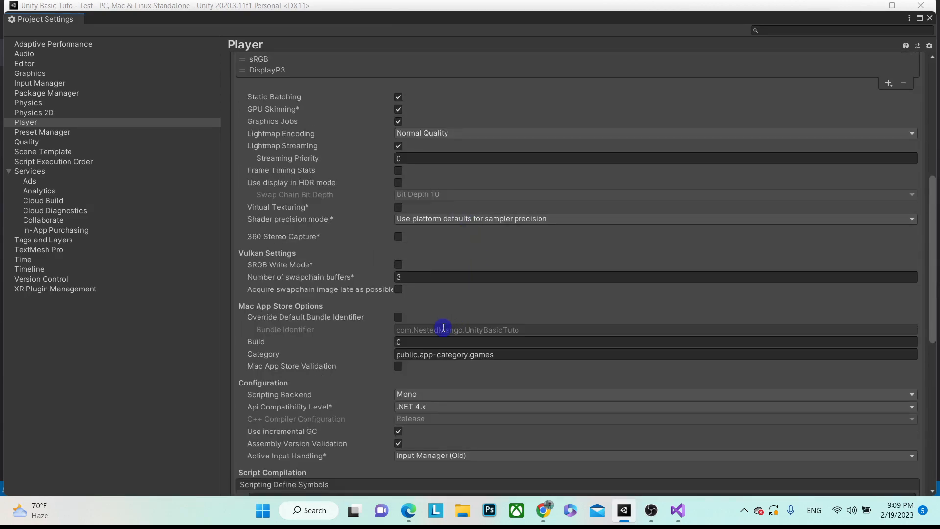
{"action": "left_click", "coordinate": [928, 18]}
{"action": "left_click", "coordinate": [289, 299]}
- Switch the build platform to Android with ASTC texture compression, then bring up Player Settings
{"action": "left_click", "coordinate": [499, 471]}
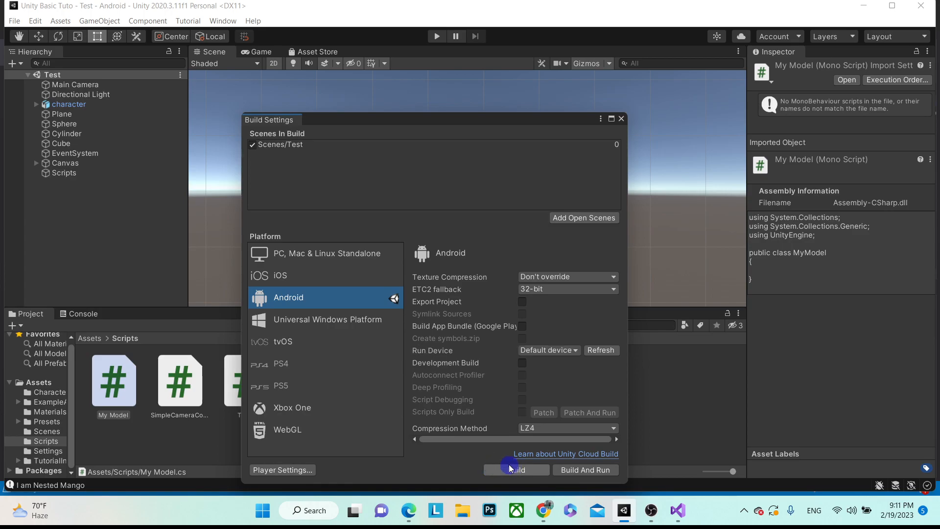
{"action": "left_click", "coordinate": [533, 278]}
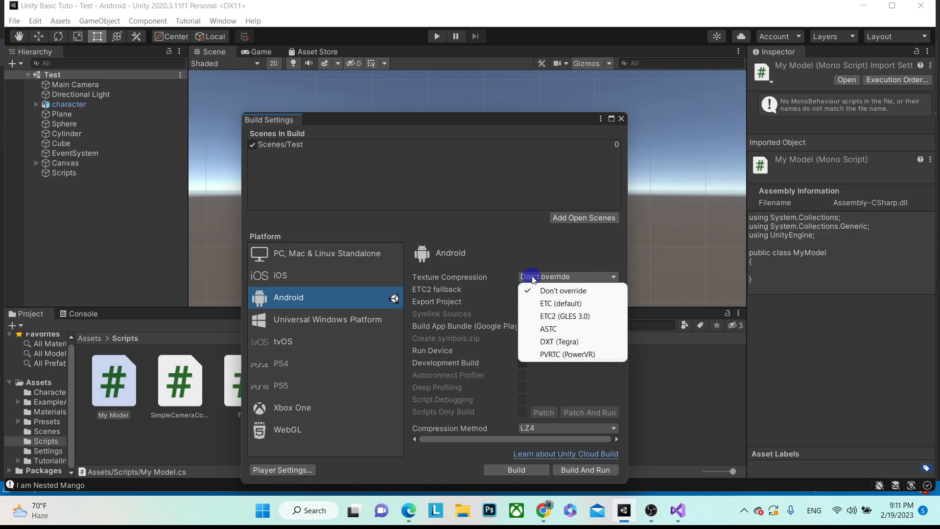
{"action": "left_click", "coordinate": [556, 328]}
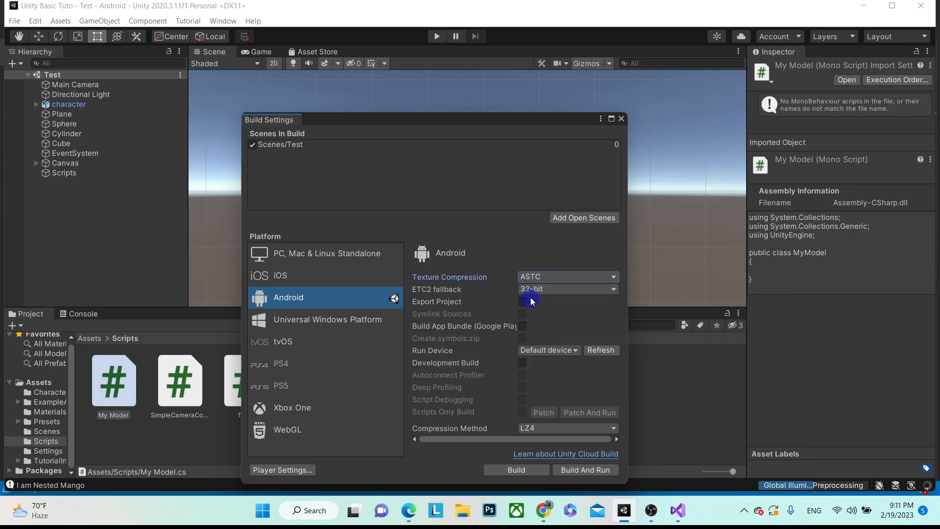
{"action": "left_click", "coordinate": [288, 471]}
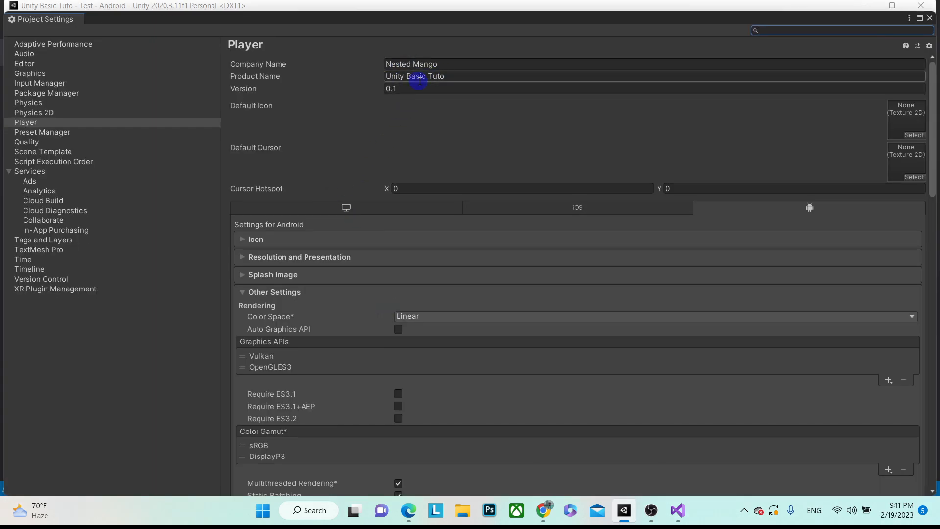
- Review the company and product names, and toggle the custom package name on and back off
{"action": "left_click", "coordinate": [453, 64]}
{"action": "left_click", "coordinate": [459, 75]}
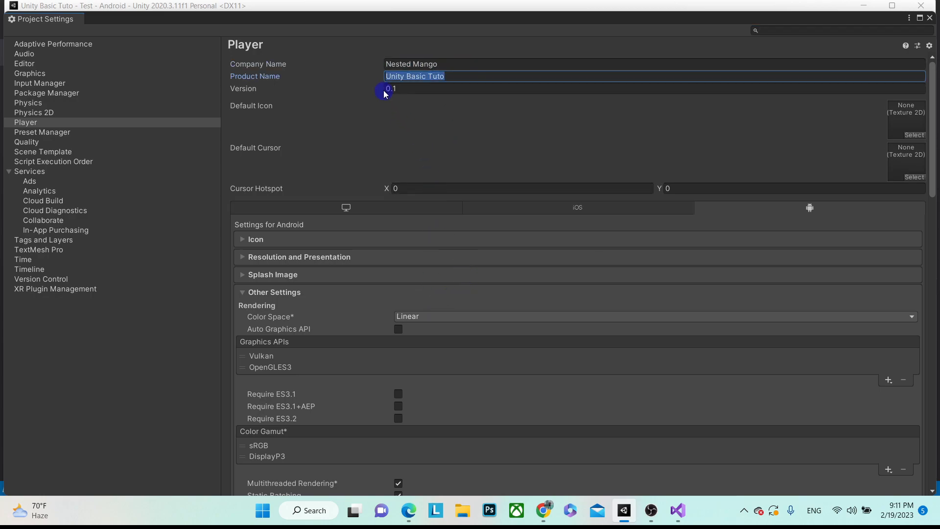
{"action": "scroll", "coordinate": [420, 268], "scroll_direction": "down", "scroll_amount": 10}
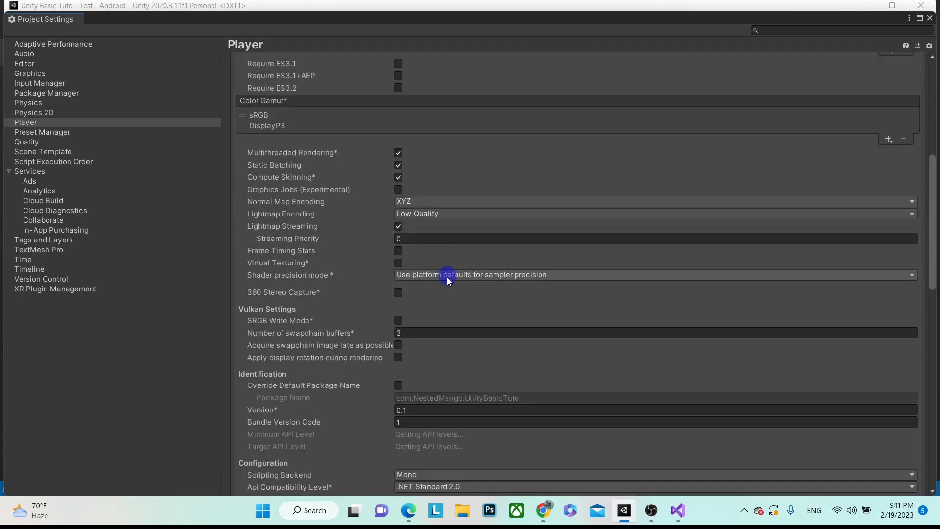
{"action": "left_click", "coordinate": [399, 387]}
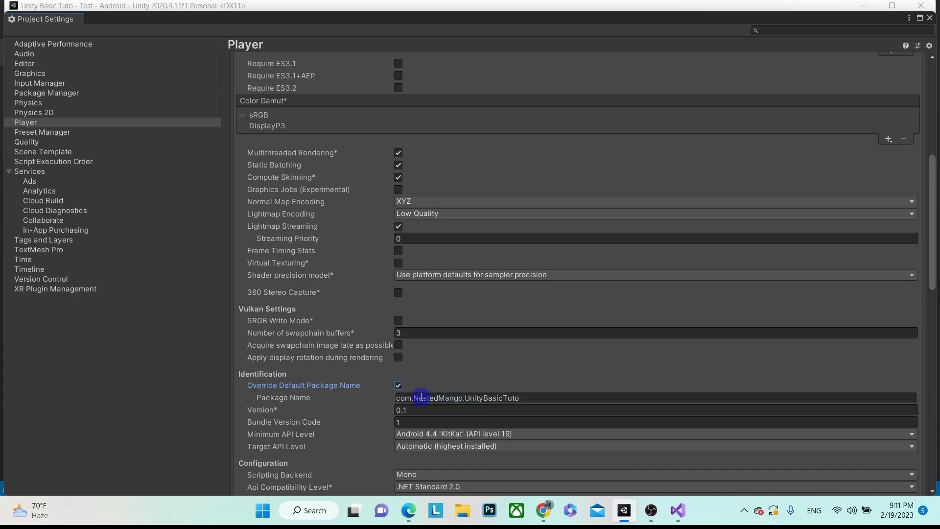
{"action": "left_click", "coordinate": [399, 385]}
{"action": "scroll", "coordinate": [477, 376], "scroll_direction": "down", "scroll_amount": 1}
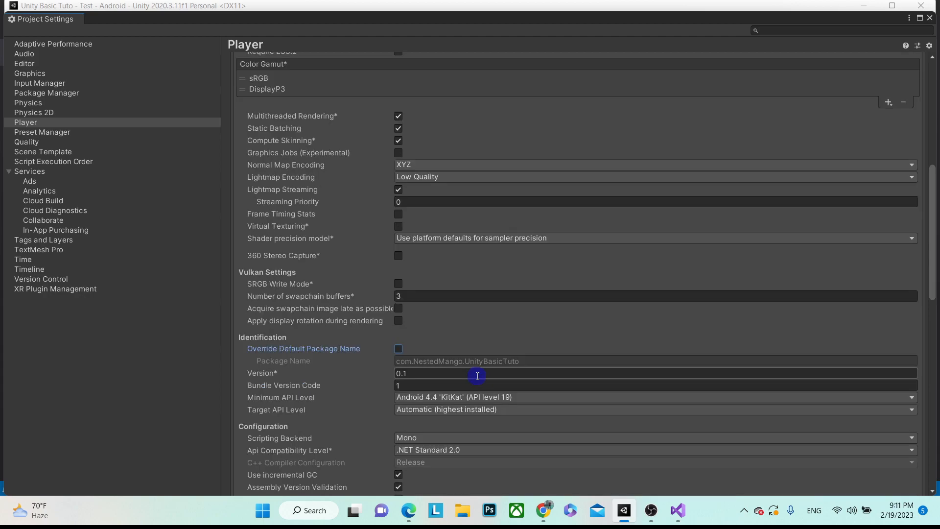
{"action": "scroll", "coordinate": [478, 376], "scroll_direction": "down", "scroll_amount": 2}
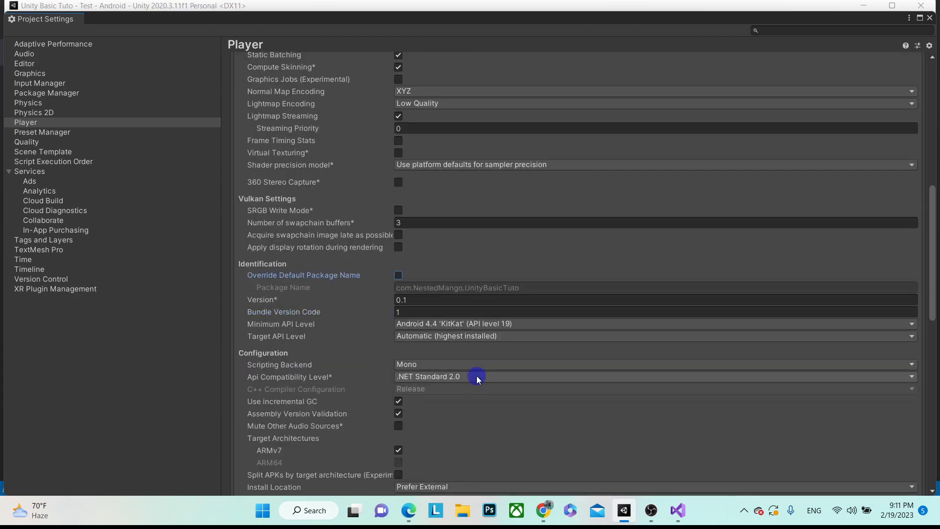
- Set Minimum API Level to Android 7.0 'Nougat', scripting backend to IL2CPP, and API compatibility to .NET 4.x
{"action": "left_click", "coordinate": [453, 324]}
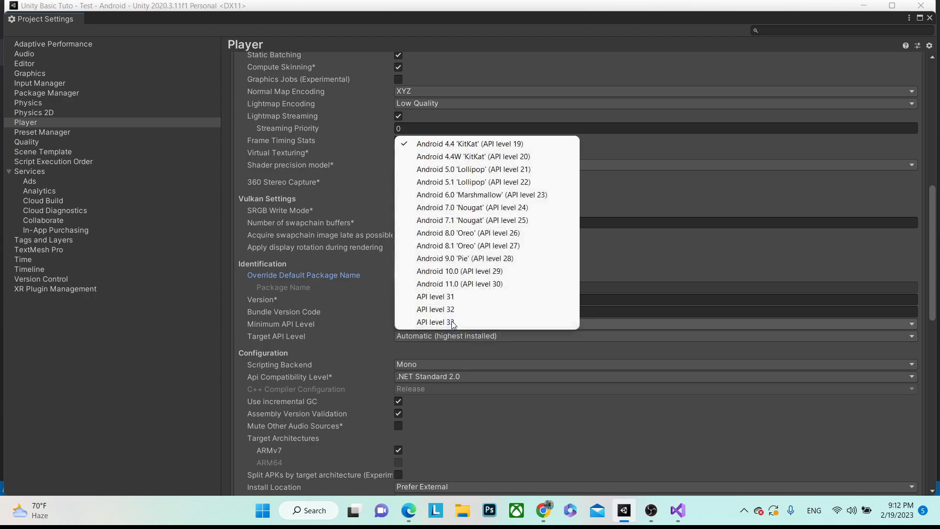
{"action": "left_click", "coordinate": [473, 207]}
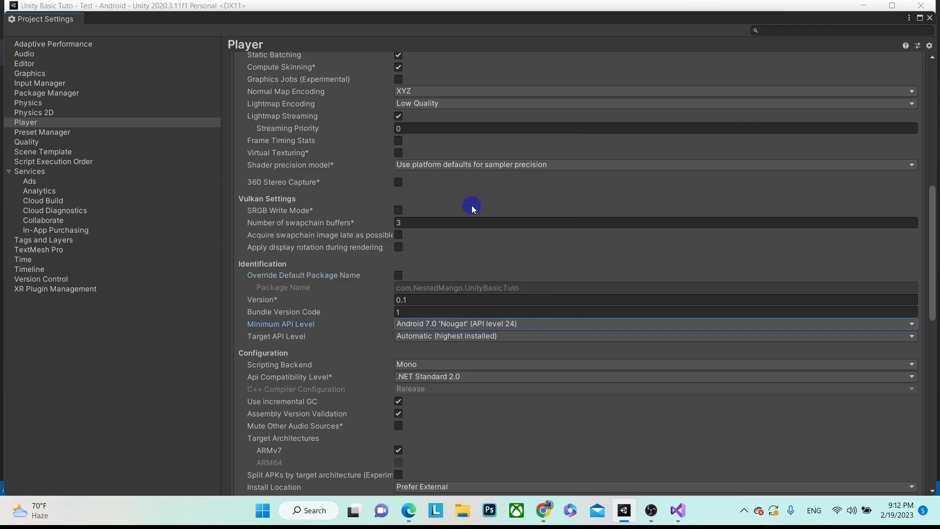
{"action": "left_click", "coordinate": [449, 362]}
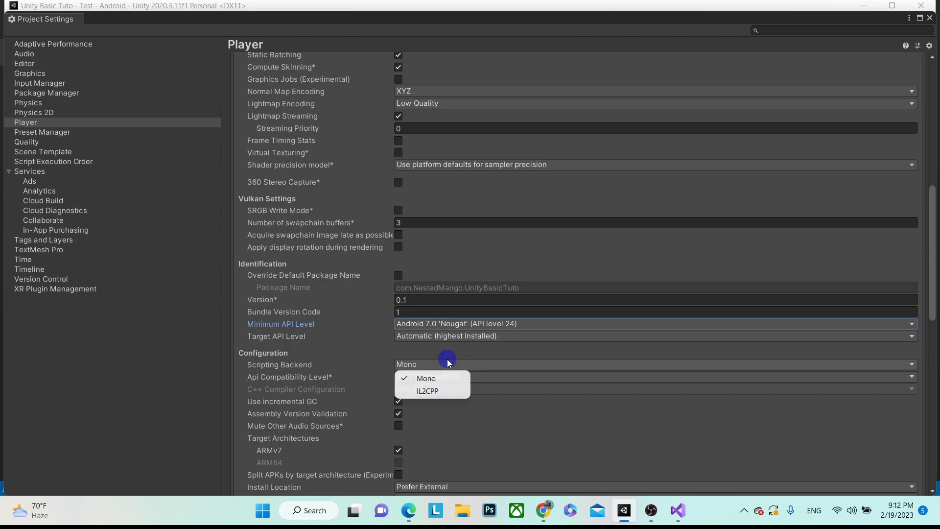
{"action": "left_click", "coordinate": [433, 392]}
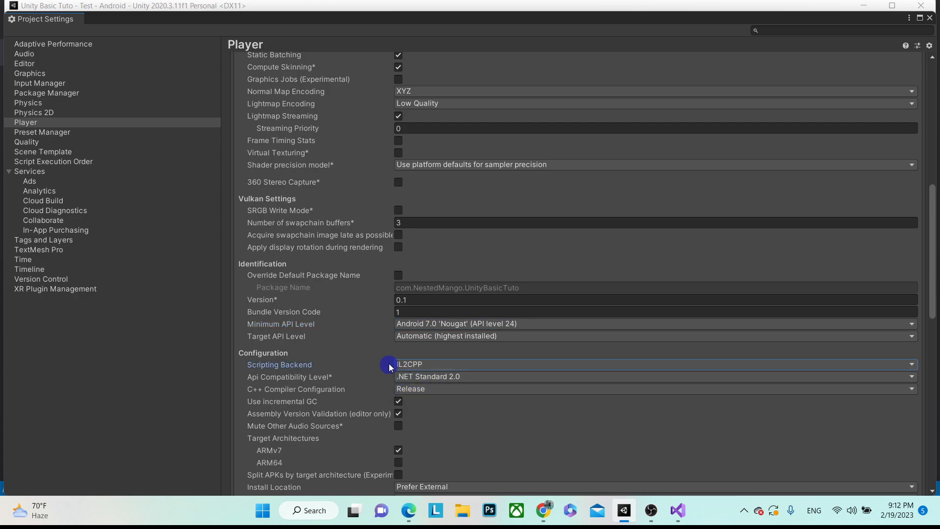
{"action": "left_click", "coordinate": [445, 378]}
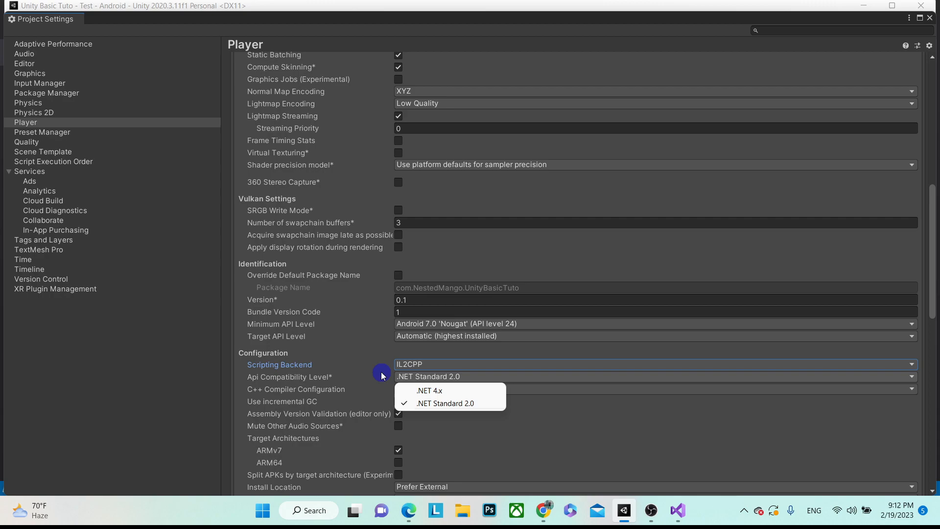
{"action": "left_click", "coordinate": [443, 391]}
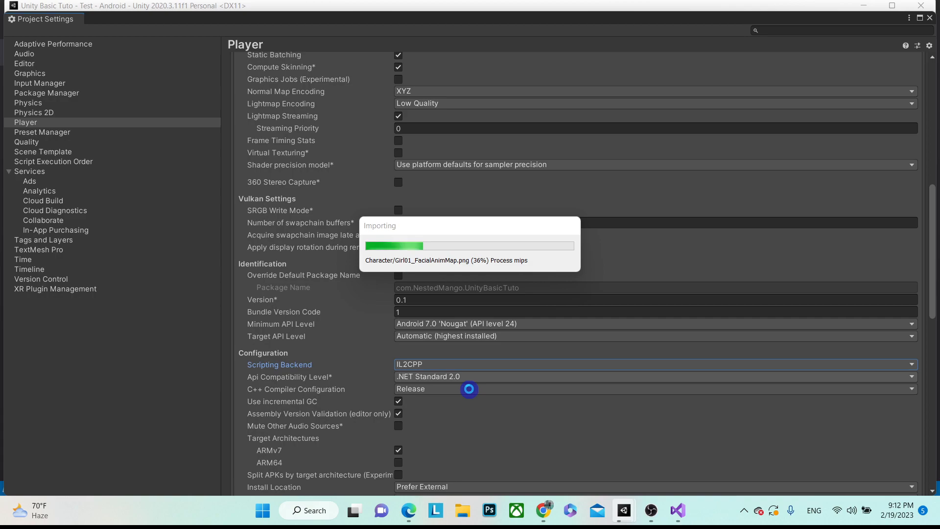
{"action": "scroll", "coordinate": [469, 390], "scroll_direction": "down", "scroll_amount": 10}
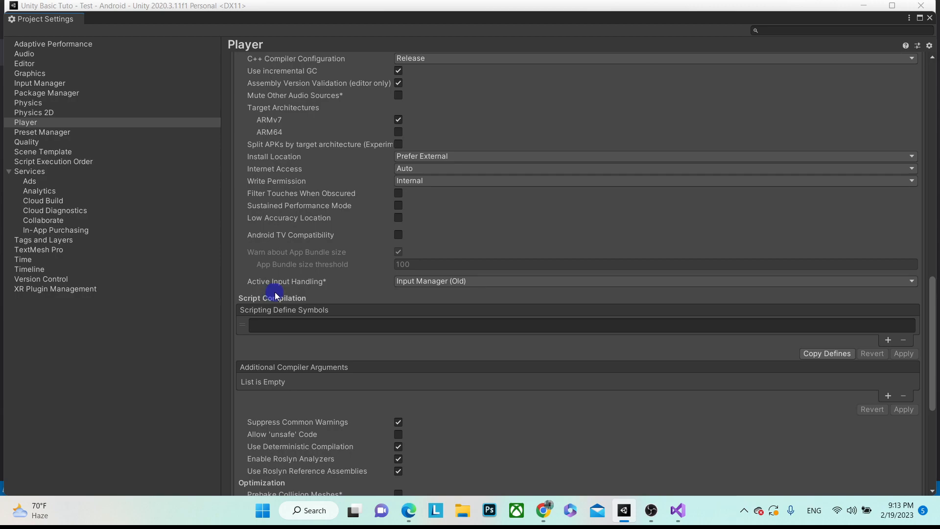
- Keep Input Manager (Old), review the Android Publishing Settings, and close Project Settings
{"action": "left_click", "coordinate": [418, 284]}
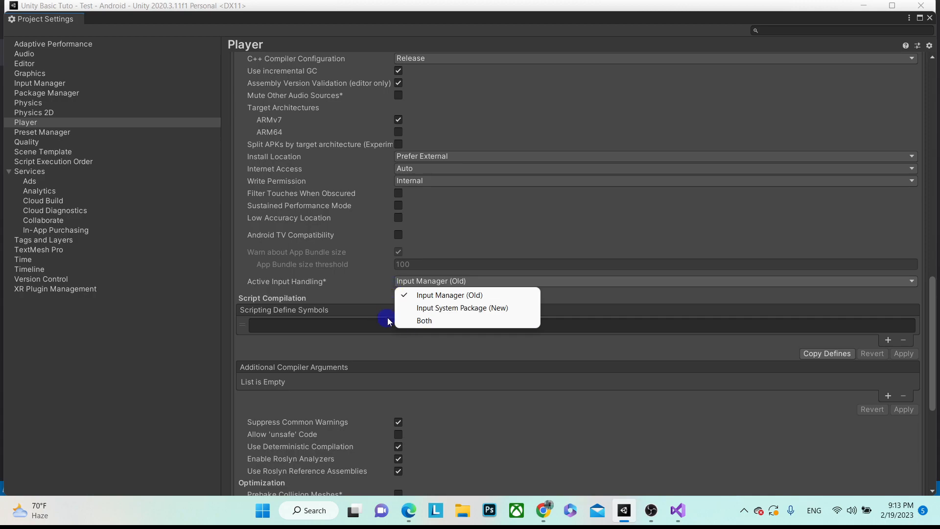
{"action": "left_click", "coordinate": [353, 289]}
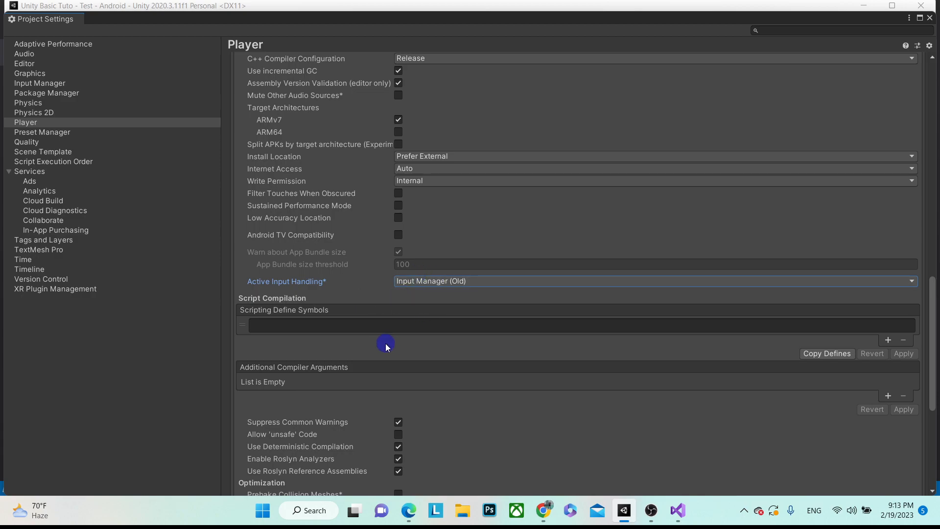
{"action": "scroll", "coordinate": [425, 401], "scroll_direction": "down", "scroll_amount": 6}
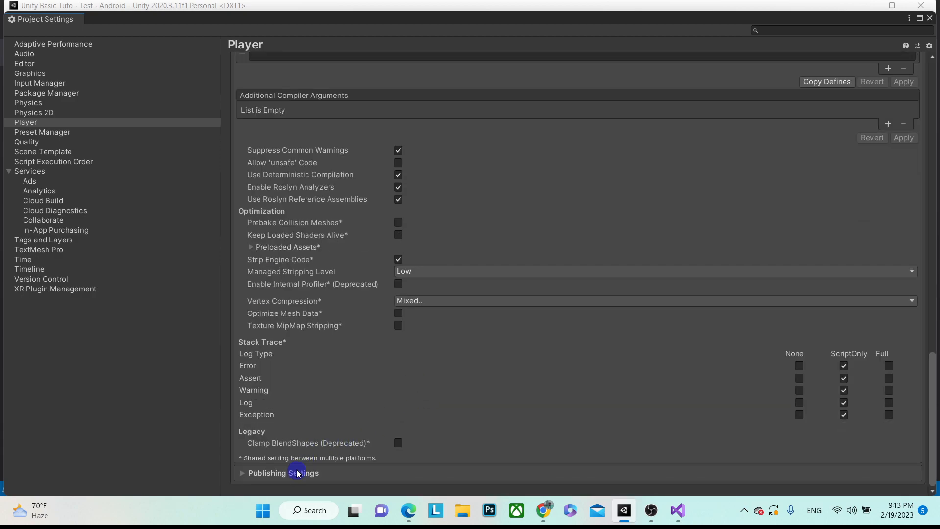
{"action": "left_click", "coordinate": [247, 473]}
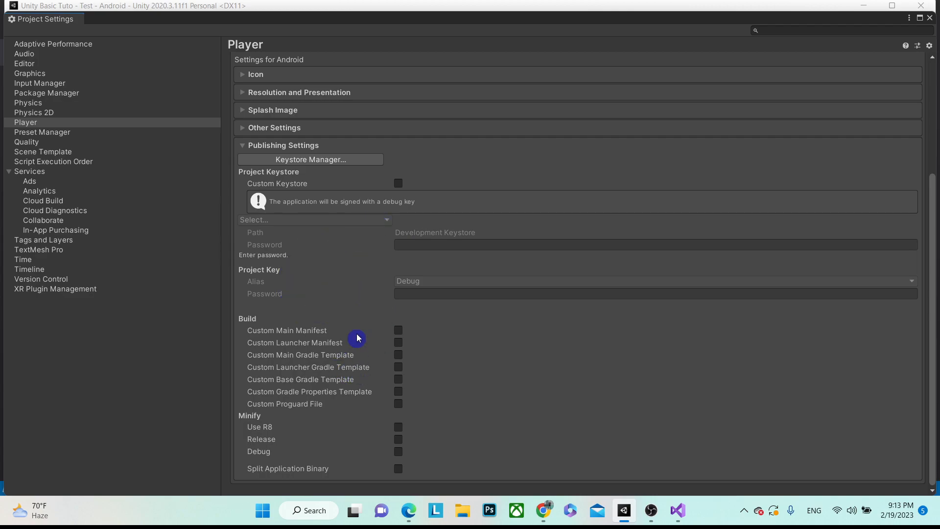
{"action": "left_click", "coordinate": [930, 19]}
- Build the Android APK with the file name 'Test'
{"action": "left_click", "coordinate": [499, 472]}
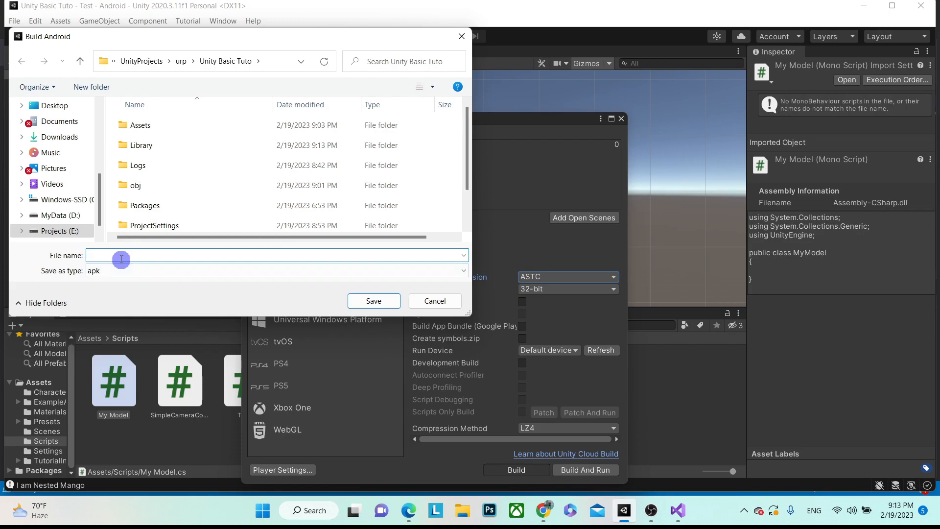
{"action": "type", "text": "Test"}
{"action": "left_click", "coordinate": [368, 301]}
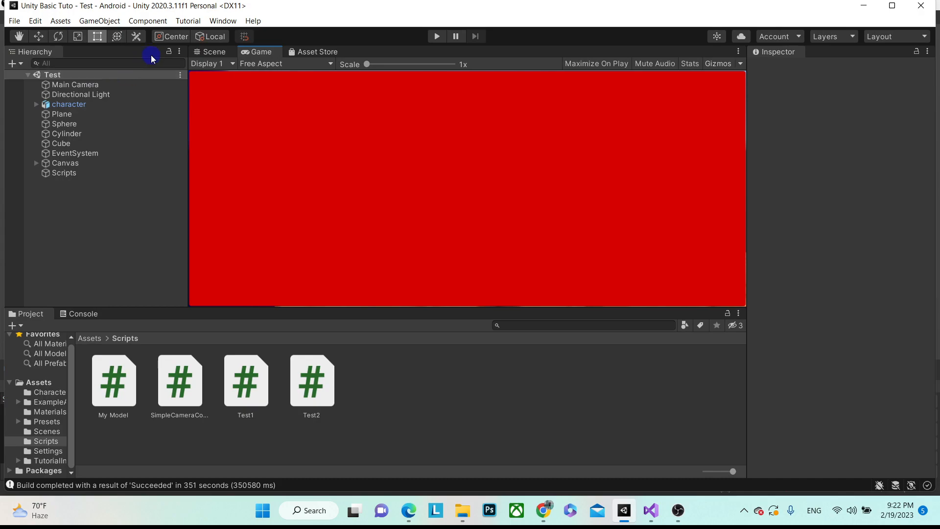
- Switch to the Scene view, frame the Sphere, and turn off 2D mode
{"action": "left_click", "coordinate": [211, 55]}
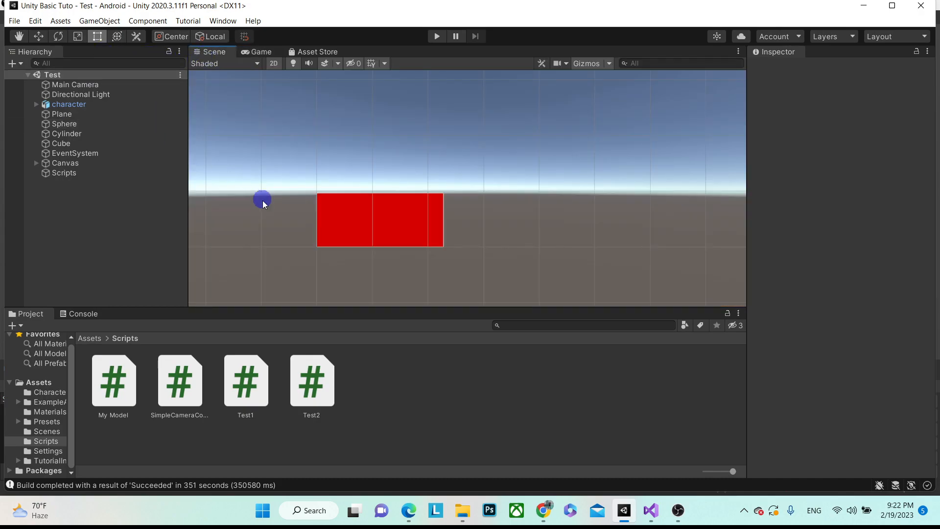
{"action": "left_click", "coordinate": [65, 124]}
{"action": "double_click", "coordinate": [69, 127]}
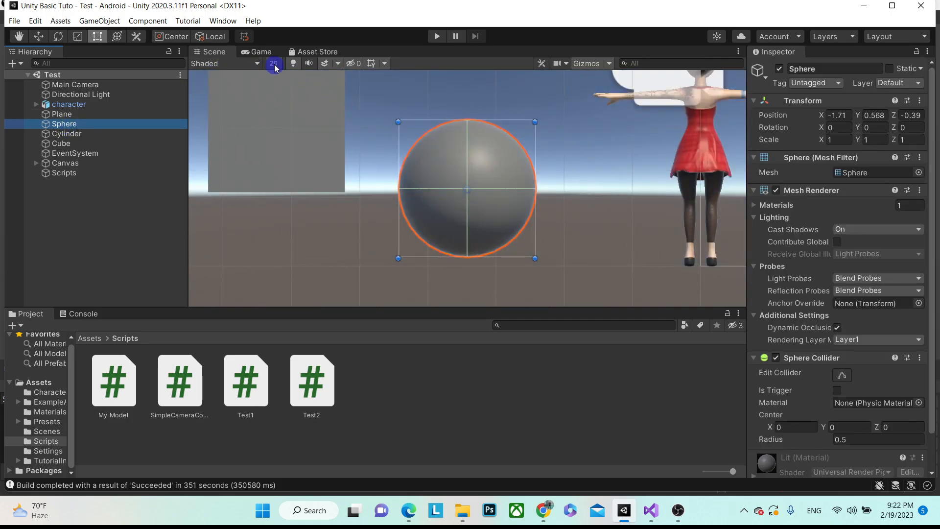
{"action": "left_click", "coordinate": [275, 67]}
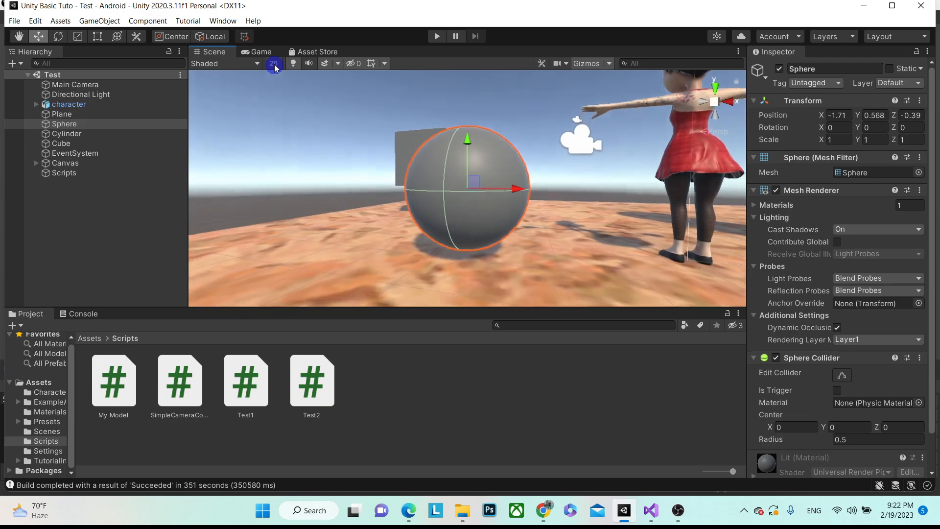
- Orbit and pan the view to face the sphere, character and cube
{"action": "scroll", "coordinate": [319, 196], "scroll_direction": "down", "scroll_amount": 10, "text": "alt"}
{"action": "left_click_drag", "start_coordinate": [319, 195], "coordinate": [560, 230], "text": "alt"}
{"action": "scroll", "coordinate": [490, 228], "scroll_direction": "down", "scroll_amount": 10, "text": "alt"}
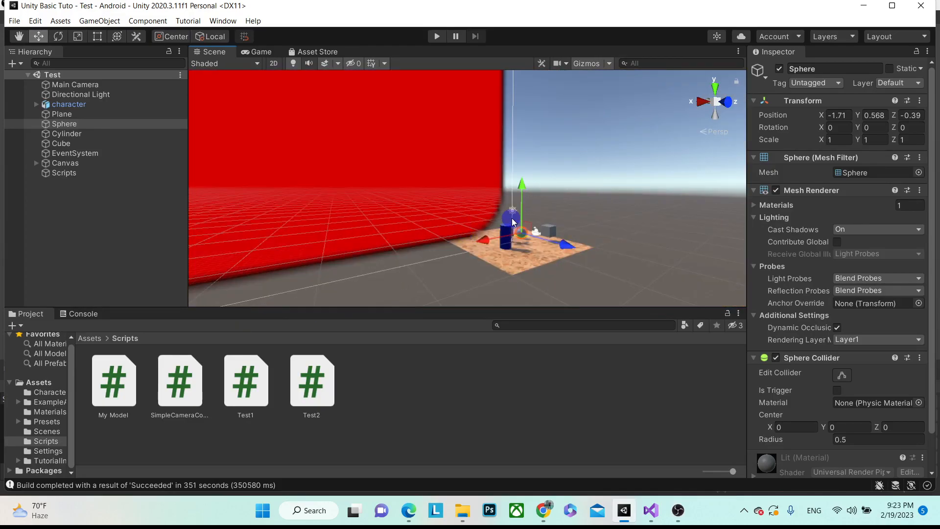
{"action": "scroll", "coordinate": [555, 233], "scroll_direction": "up", "scroll_amount": 6, "text": "alt"}
{"action": "left_click_drag", "start_coordinate": [604, 250], "coordinate": [314, 250], "text": "alt"}
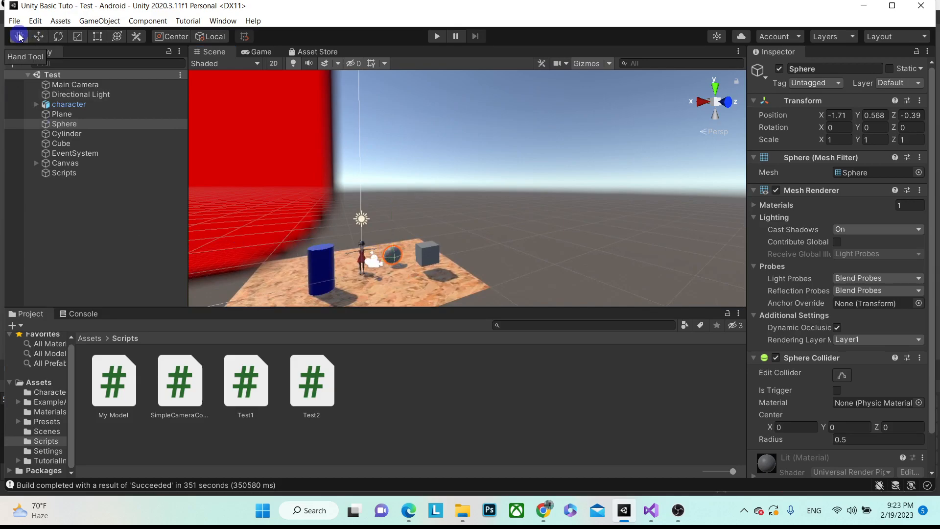
{"action": "left_click_drag", "start_coordinate": [394, 239], "coordinate": [490, 167]}
{"action": "left_click_drag", "start_coordinate": [416, 202], "coordinate": [379, 226], "text": "alt"}
{"action": "left_click_drag", "start_coordinate": [307, 245], "coordinate": [666, 235], "text": "alt"}
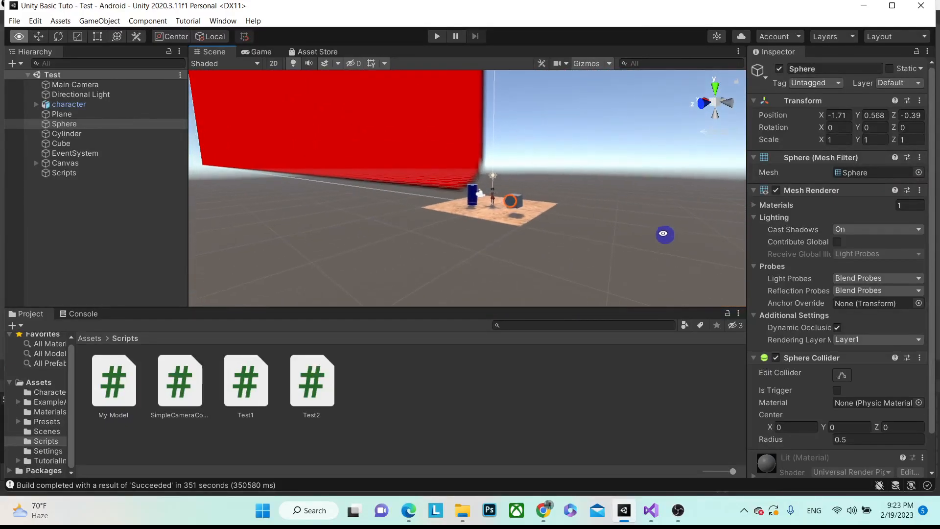
{"action": "left_click_drag", "start_coordinate": [399, 211], "coordinate": [465, 222], "text": "alt"}
{"action": "left_click_drag", "start_coordinate": [269, 240], "coordinate": [354, 214], "text": "alt"}
- Move the sphere and the cube along their X axes
{"action": "left_click", "coordinate": [50, 51]}
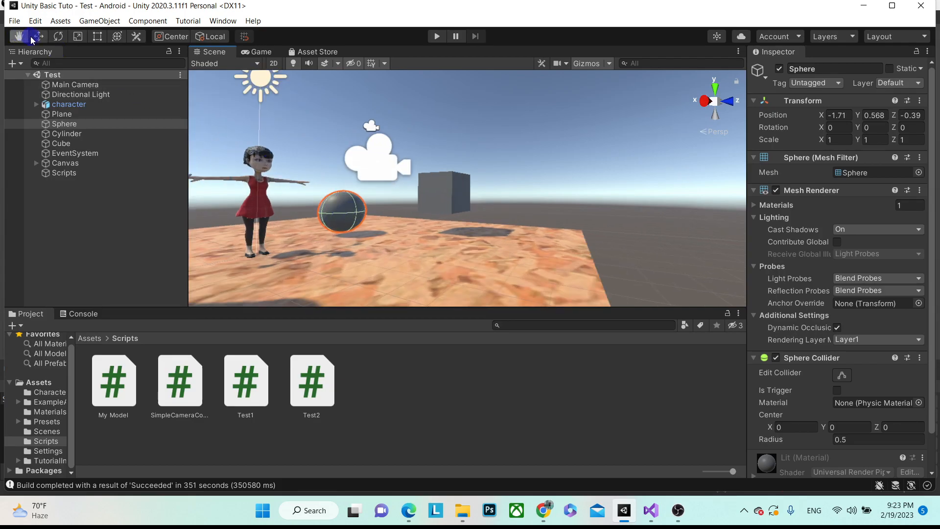
{"action": "left_click", "coordinate": [36, 37]}
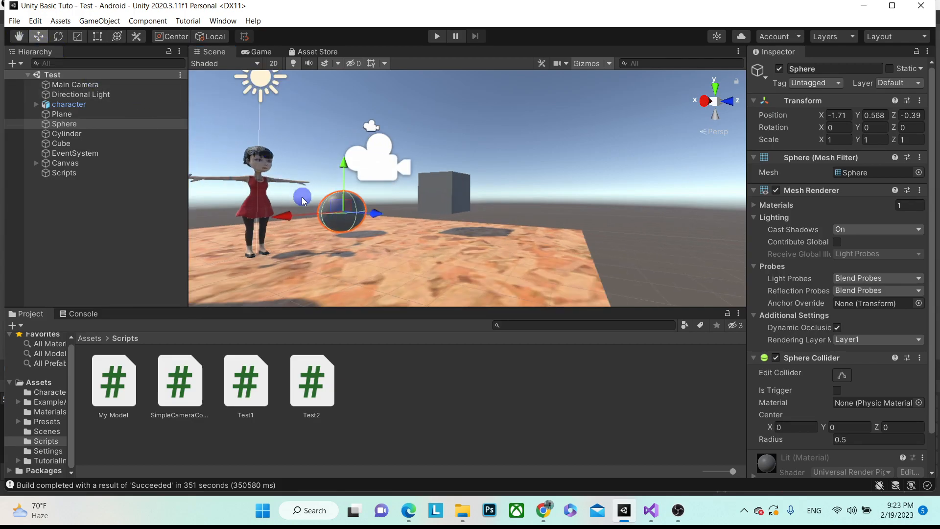
{"action": "left_click_drag", "start_coordinate": [294, 215], "coordinate": [284, 236]}
{"action": "left_click", "coordinate": [434, 202]}
{"action": "left_click_drag", "start_coordinate": [421, 199], "coordinate": [397, 200]}
{"action": "left_click_drag", "start_coordinate": [474, 203], "coordinate": [352, 256], "text": "alt"}
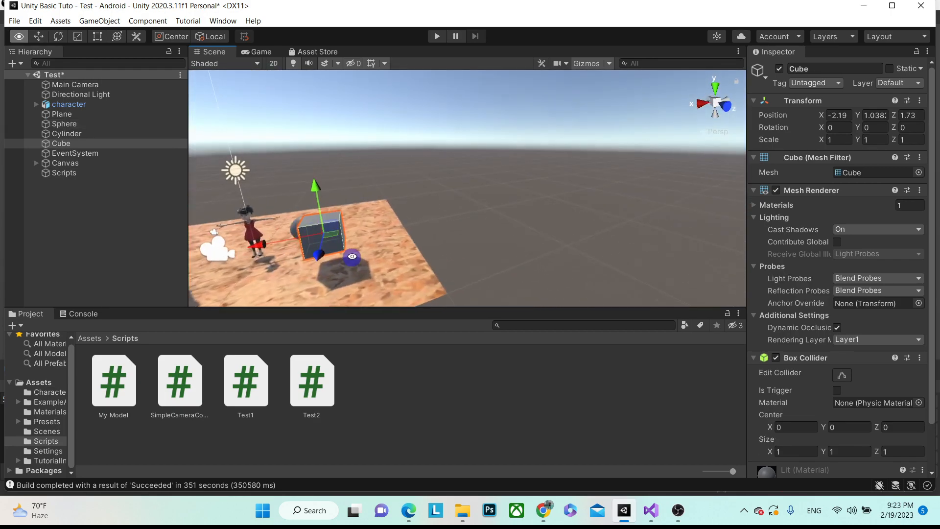
- Rotate the cube, stretch it along Z, and widen and raise it with the Rect tool
{"action": "left_click", "coordinate": [59, 37]}
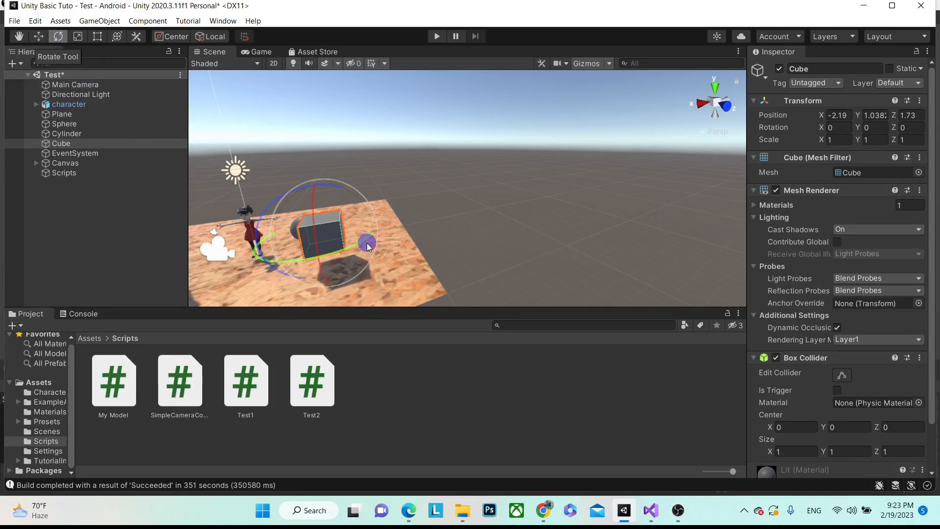
{"action": "left_click_drag", "start_coordinate": [325, 254], "coordinate": [310, 204]}
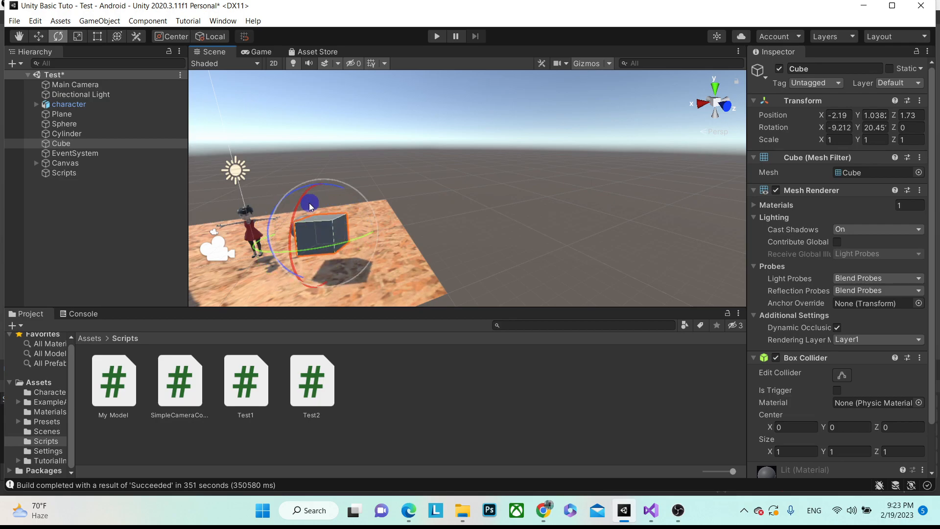
{"action": "left_click", "coordinate": [84, 40]}
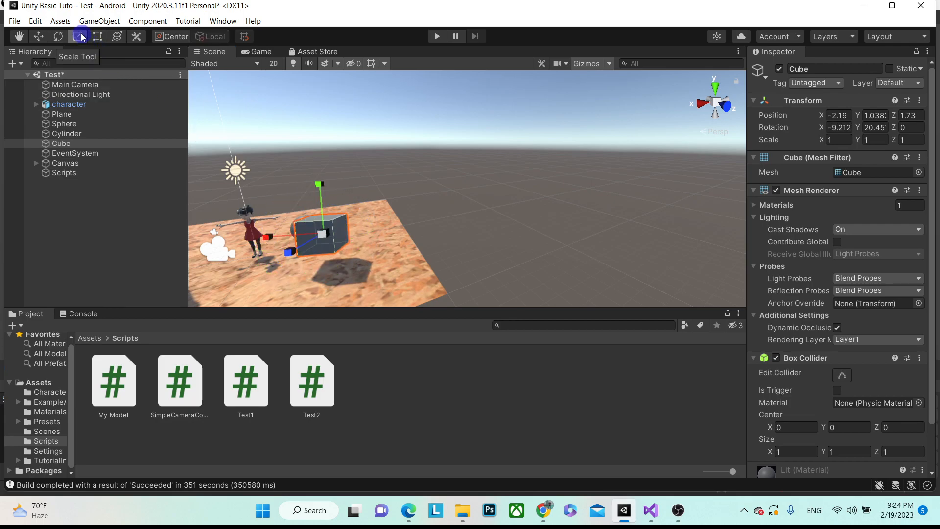
{"action": "left_click_drag", "start_coordinate": [296, 253], "coordinate": [321, 274]}
{"action": "left_click", "coordinate": [97, 37]}
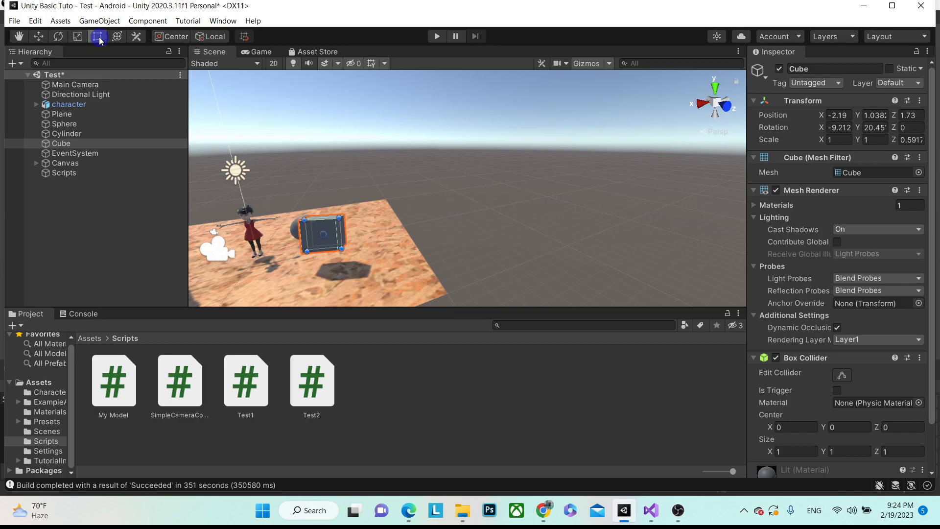
{"action": "left_click_drag", "start_coordinate": [338, 232], "coordinate": [339, 180]}
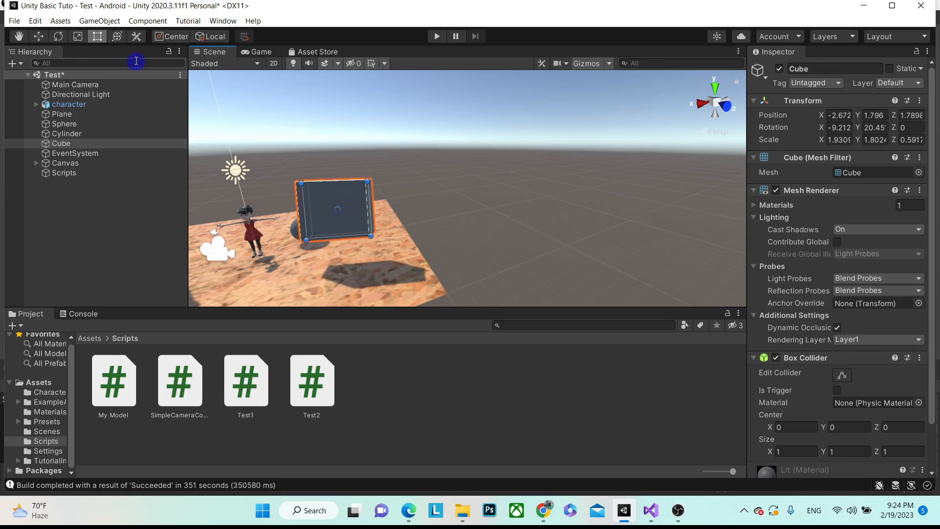
- Edit the cube's Box Collider and drag its handle to offset and resize it
{"action": "left_click", "coordinate": [117, 35]}
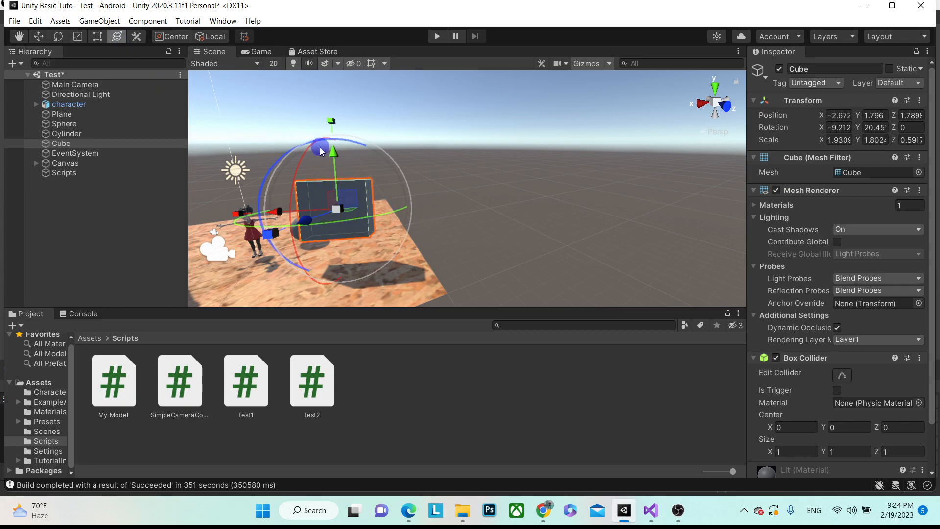
{"action": "left_click", "coordinate": [136, 36]}
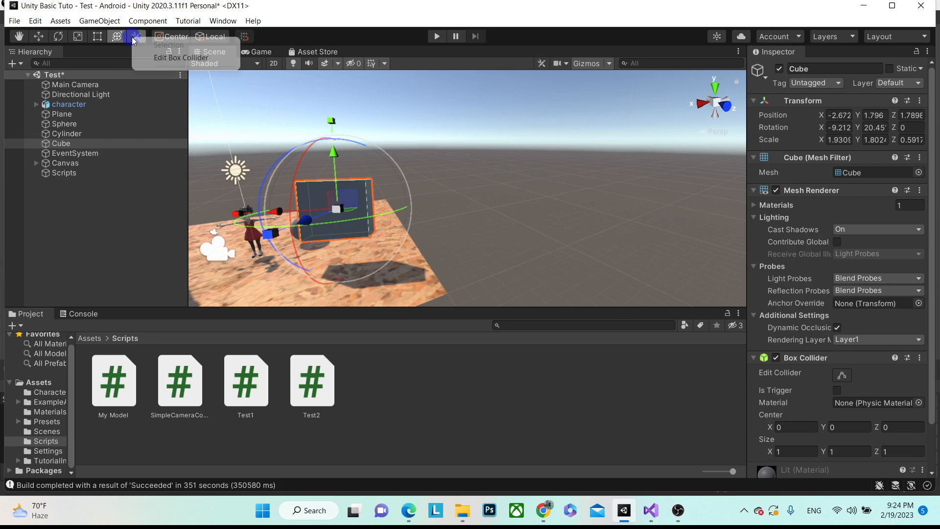
{"action": "left_click", "coordinate": [181, 57]}
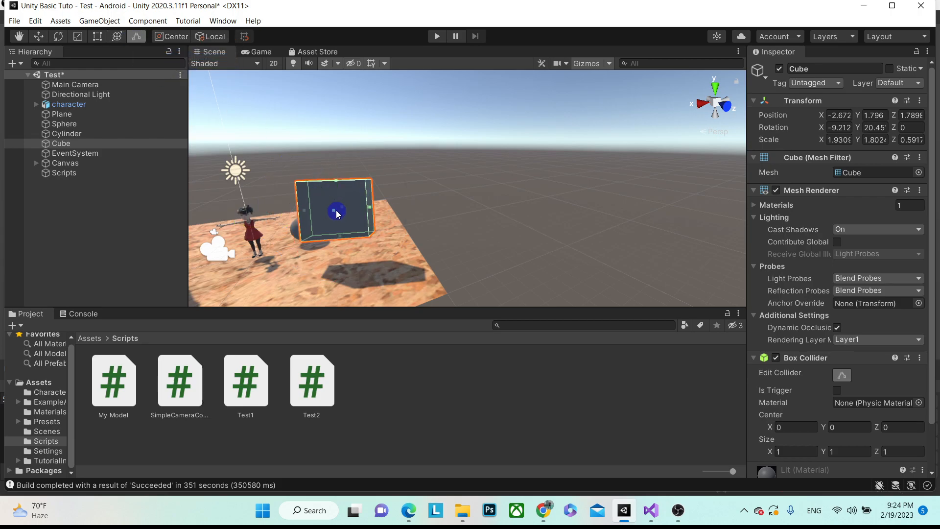
{"action": "left_click_drag", "start_coordinate": [335, 214], "coordinate": [338, 215]}
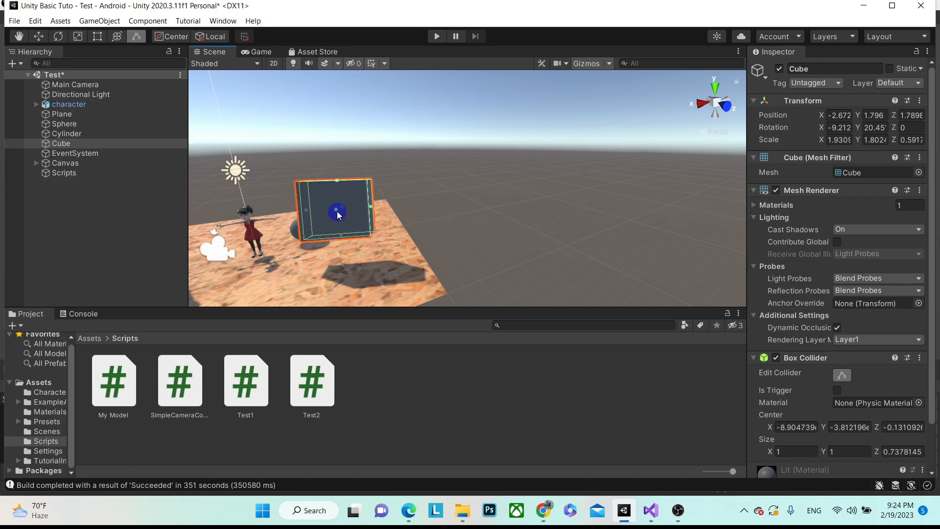